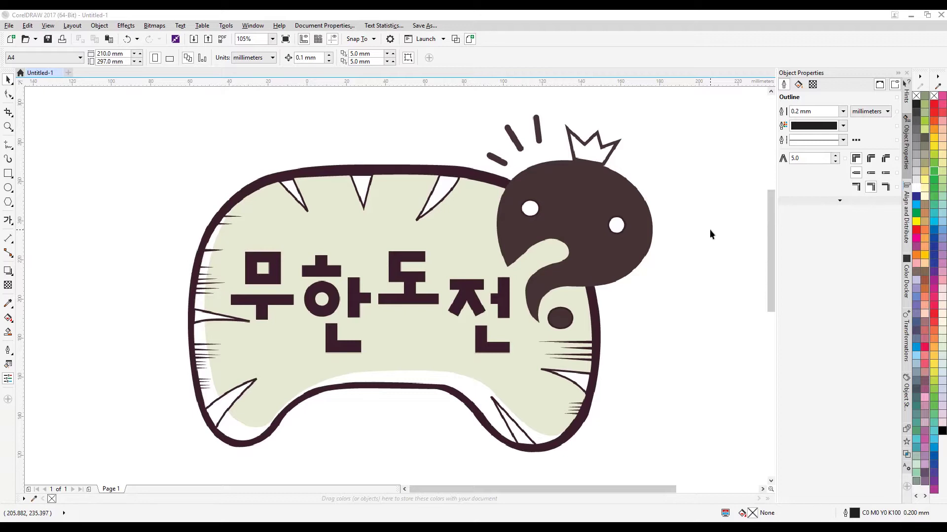
- Duplicate the logo bitmap and place the copy beside the original
mouse_move(427, 233)
left_mouse_down()
mouse_move(410, 243)
mouse_move(427, 244)
left_mouse_up()
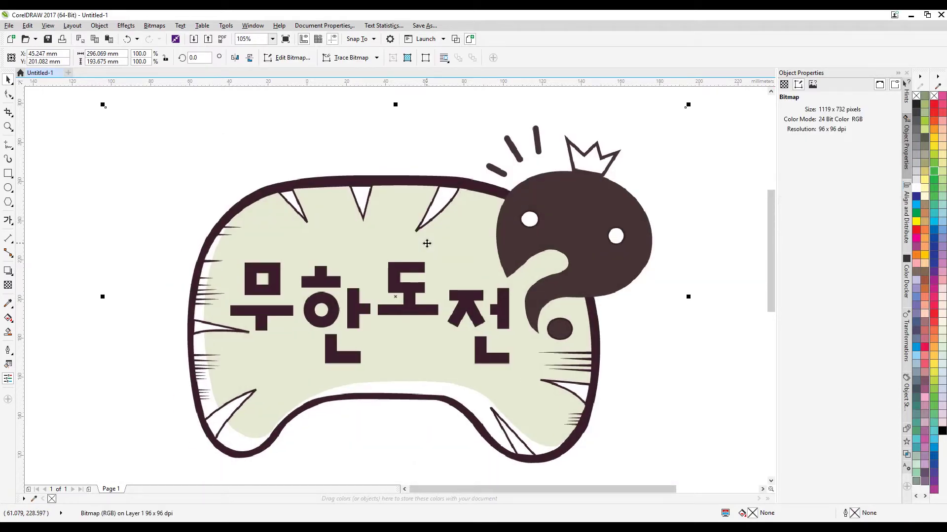
scroll(427, 244, "down", 1)
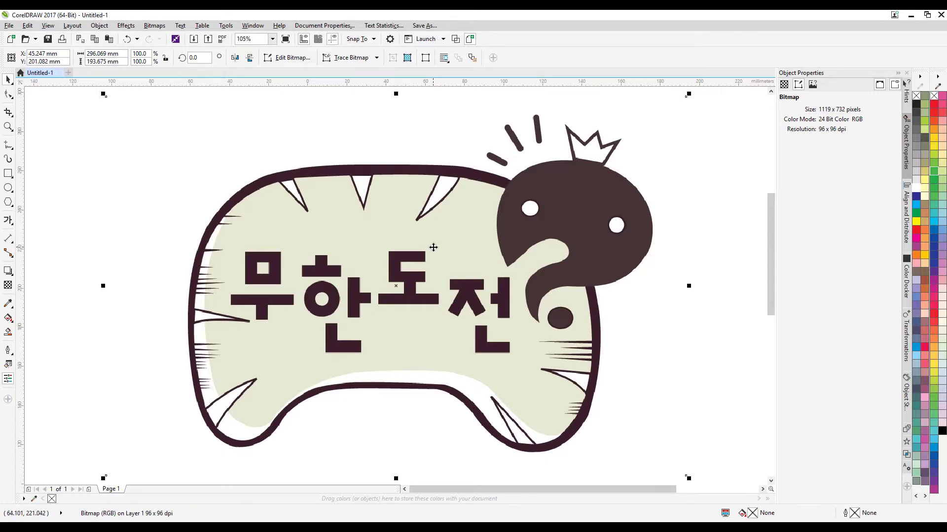
scroll(433, 247, "down", 2)
right_click(439, 266)
left_click_drag(297, 280, 250, 268)
left_click_drag(514, 267, 559, 272)
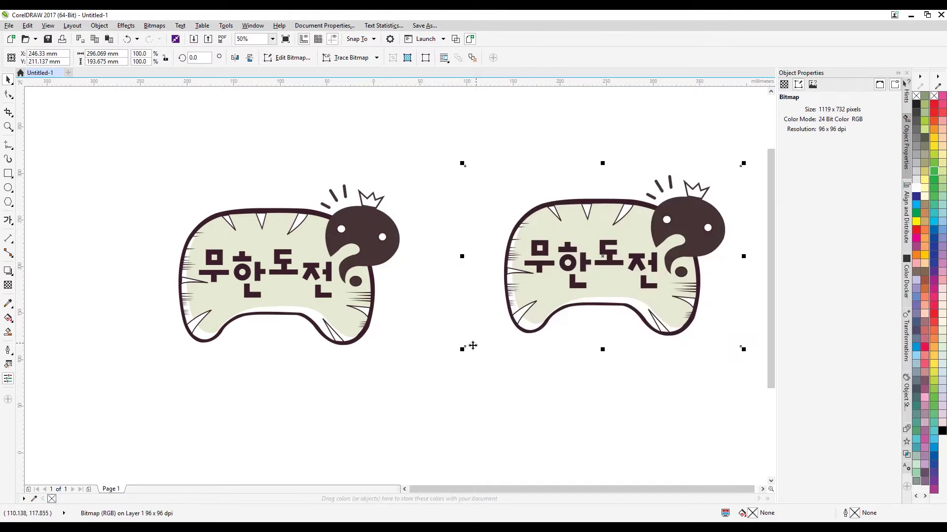
- Scale the copied logo down to a small reference image and move it up, clear of the original
left_click_drag(462, 349, 656, 222)
left_click_drag(706, 206, 712, 132)
key("Escape")
- Move the original logo bitmap slightly to the right to position it for tracing
left_click_drag(300, 245, 368, 254)
left_click(8, 127)
left_click_drag(155, 173, 578, 397)
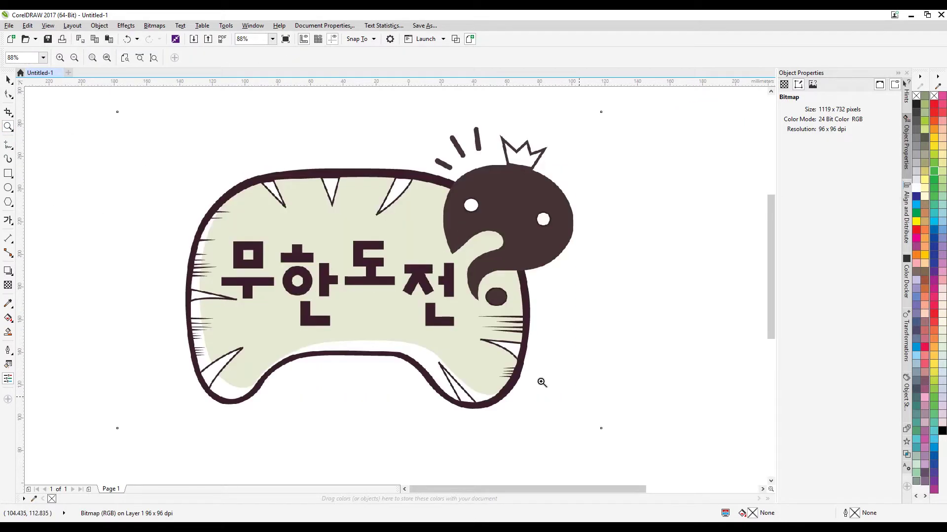
left_click(8, 80)
left_click_drag(393, 270, 402, 263)
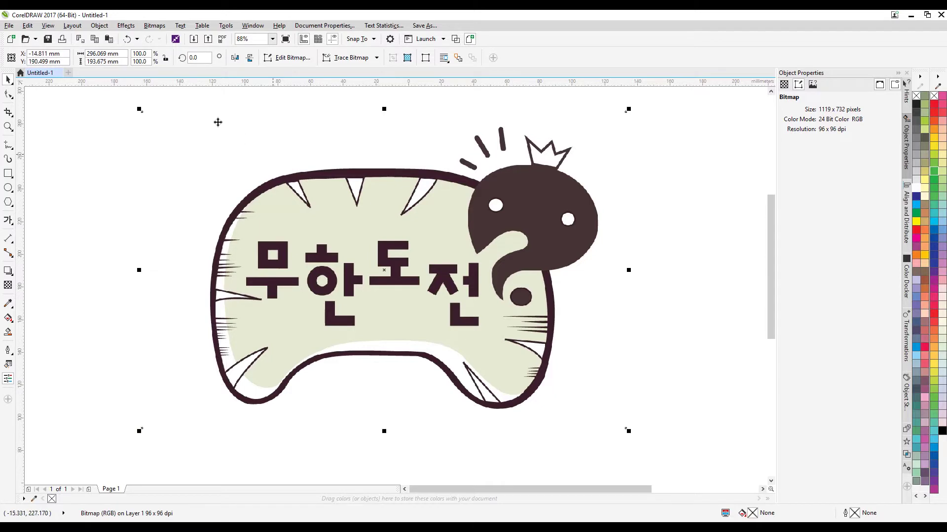
- Convert the large logo bitmap to CMYK Color (32-bit) mode
left_click(154, 26)
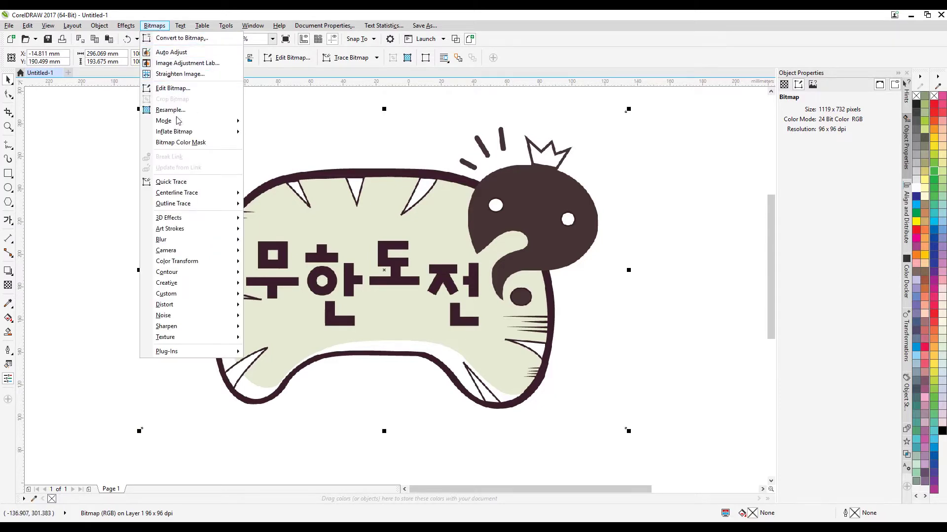
mouse_move(189, 123)
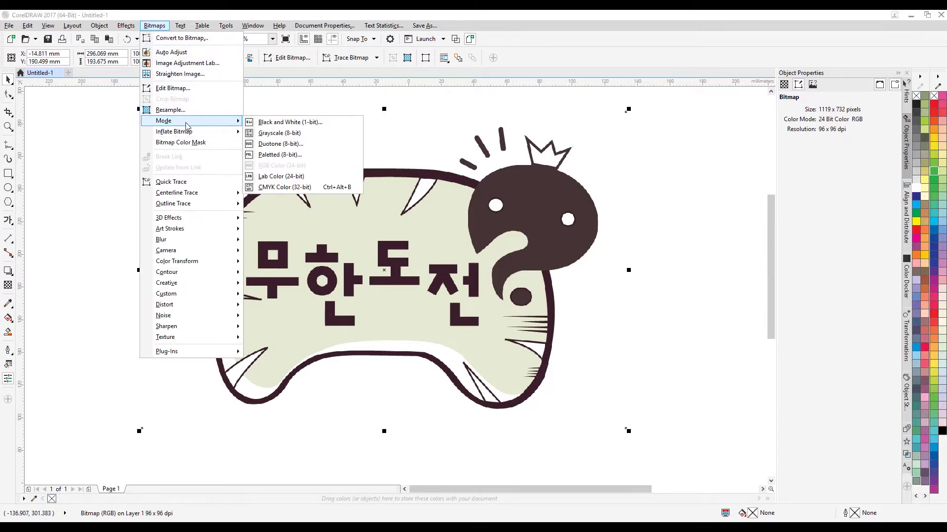
left_click(296, 187)
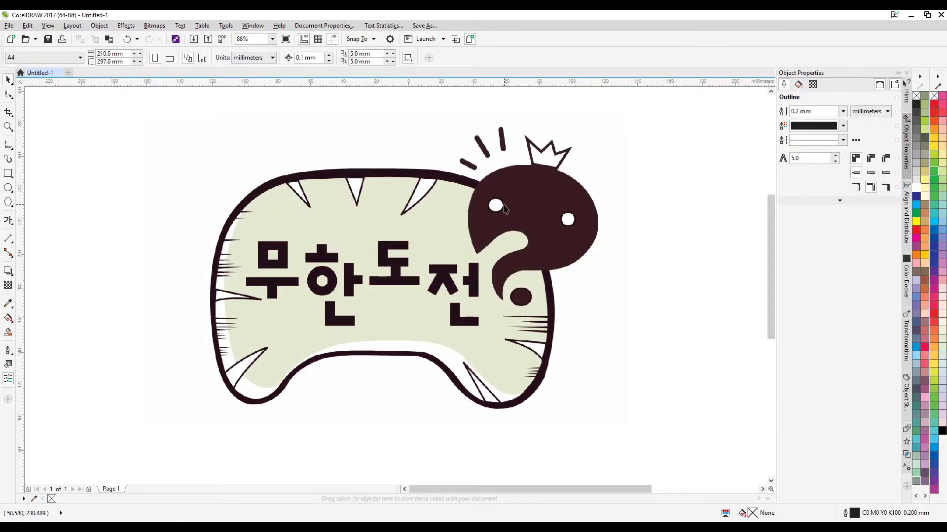
- Apply a uniform transparency of 60 to the large logo bitmap
left_click(482, 226)
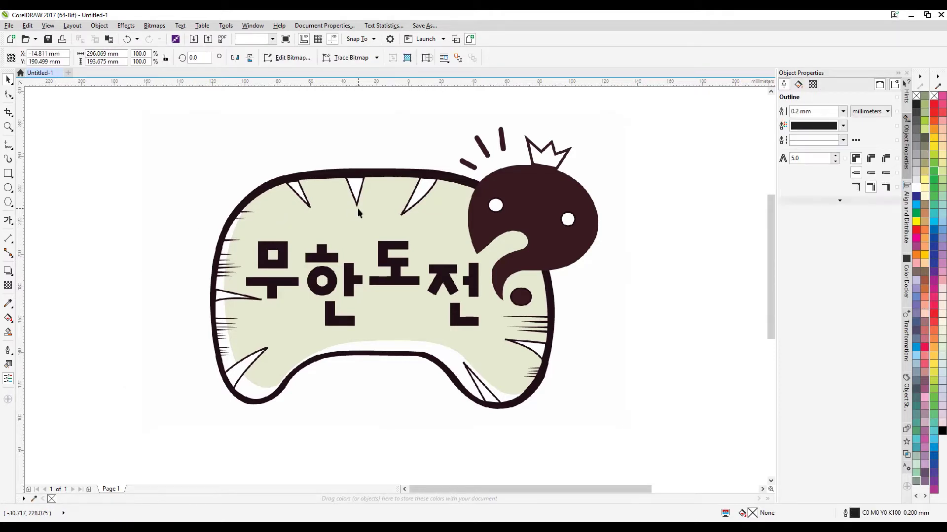
left_click(8, 286)
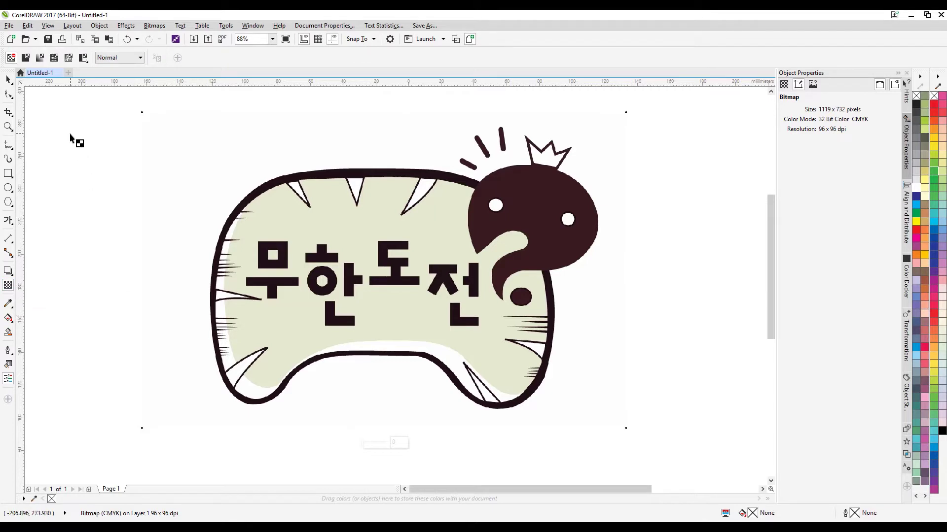
left_click(25, 58)
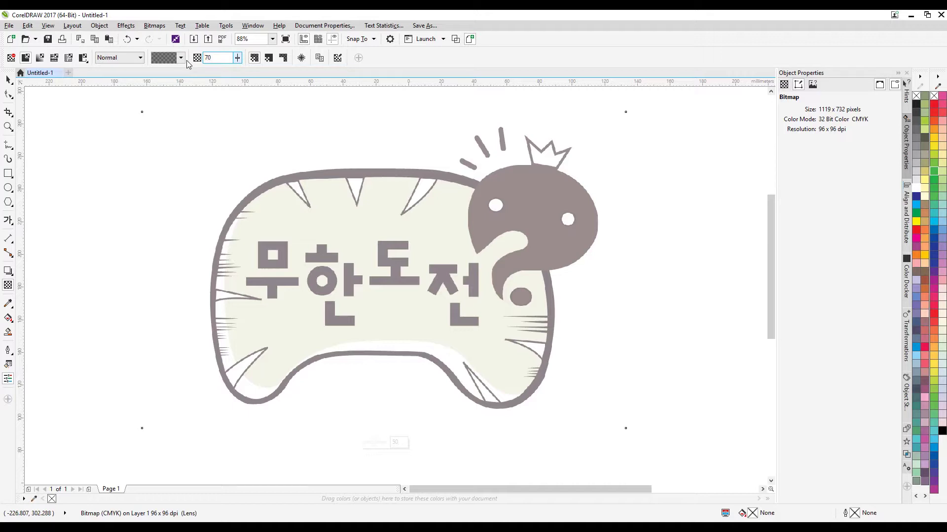
type("70")
key("Return")
double_click(202, 58)
type("60")
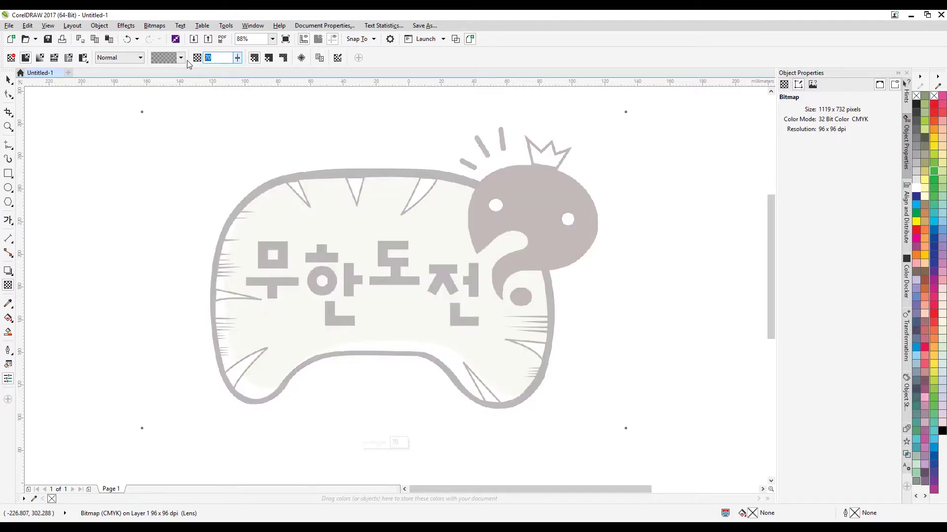
key("Return")
left_click(7, 81)
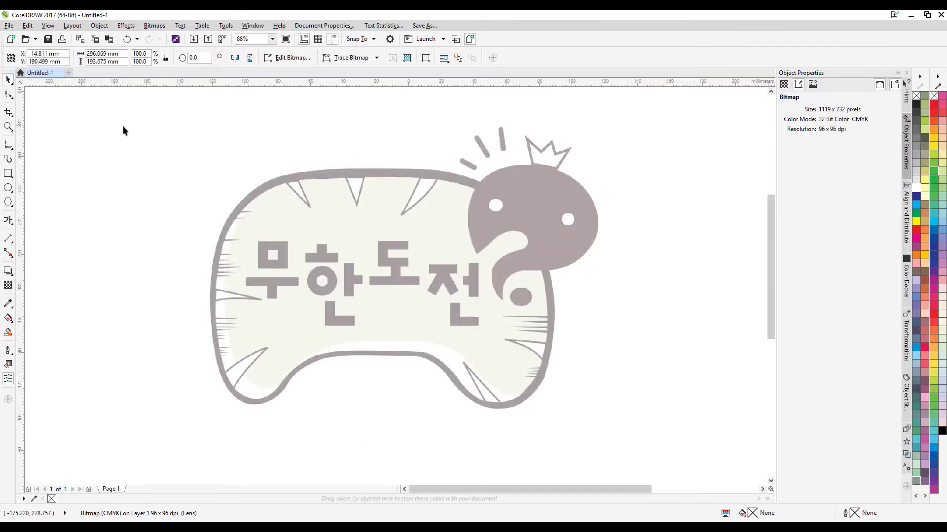
left_click(122, 125)
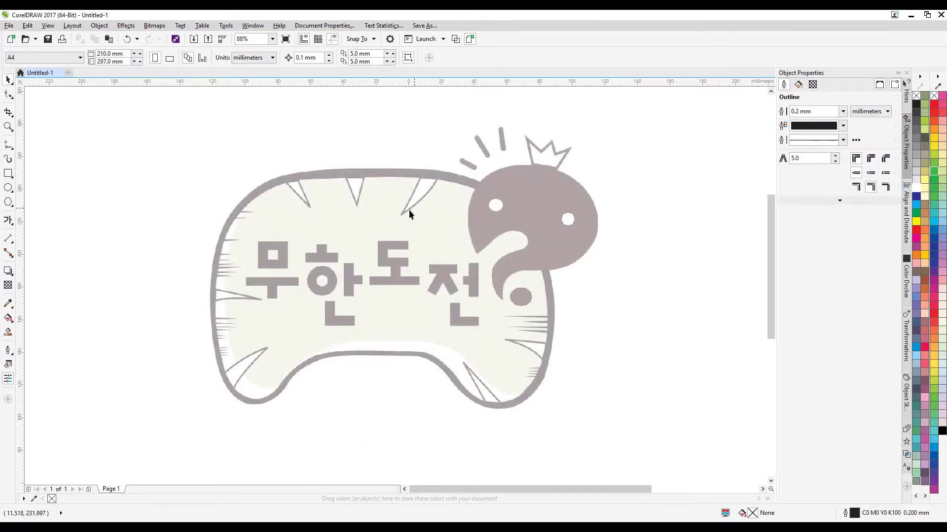
- Lock the faded logo bitmap in place and test that it cannot be selected or moved
left_click(435, 214)
right_click(439, 215)
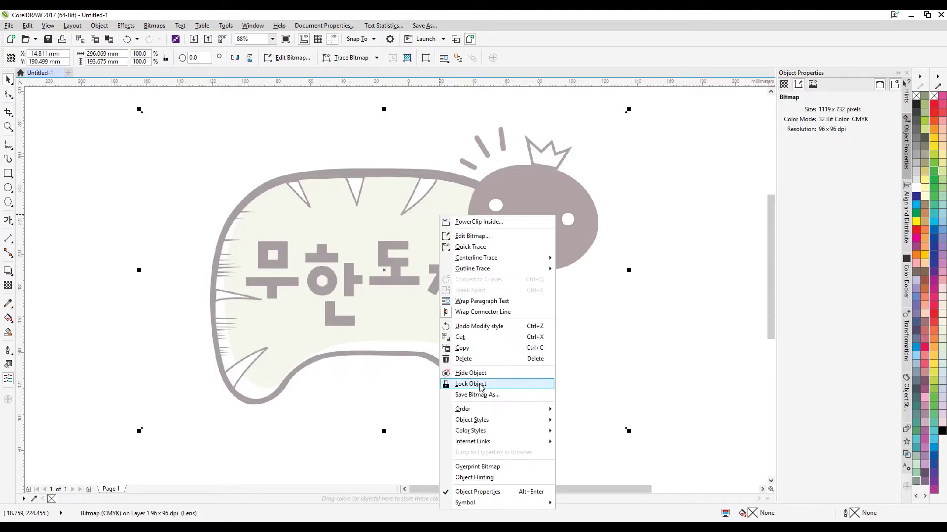
left_click(481, 387)
key("Escape")
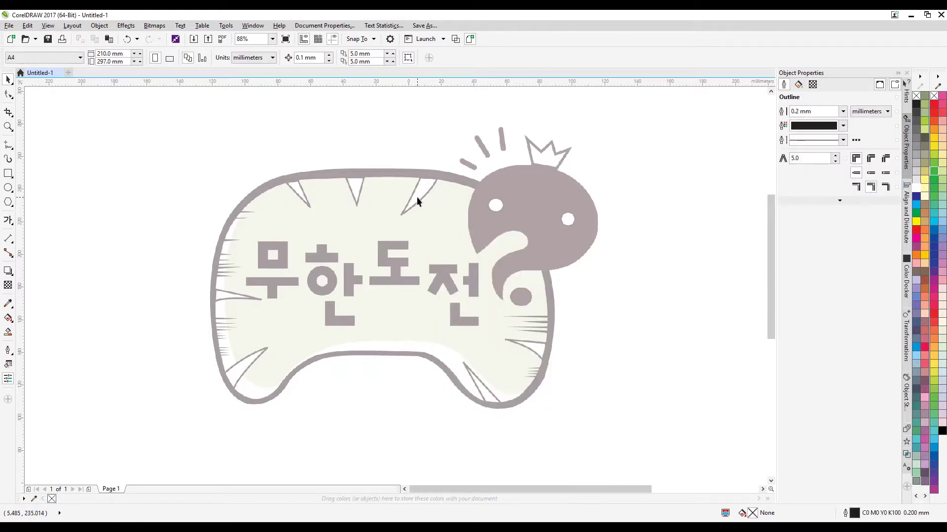
left_click_drag(456, 201, 567, 278)
- Start a Pen tool path on the body's top edge and trace the outer contour around its upper-left corner
left_click(8, 127)
left_click_drag(152, 154, 638, 427)
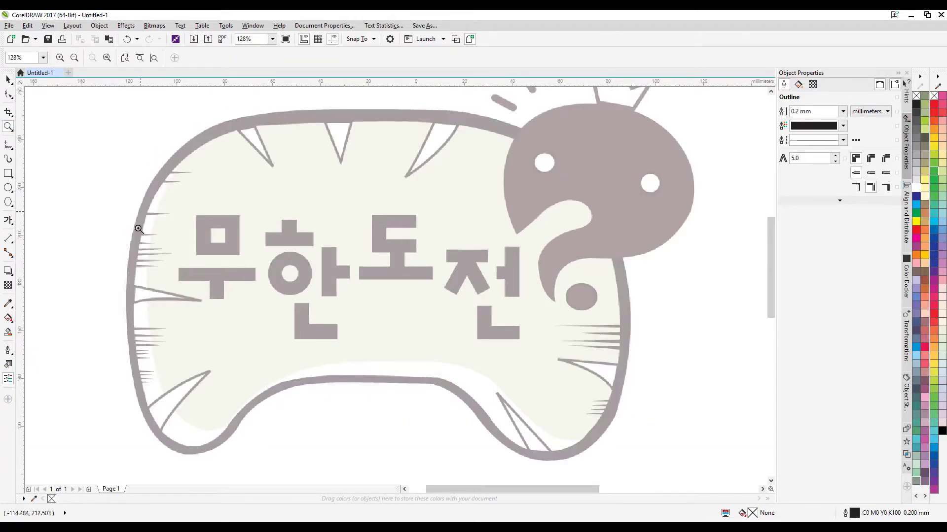
left_click(8, 146)
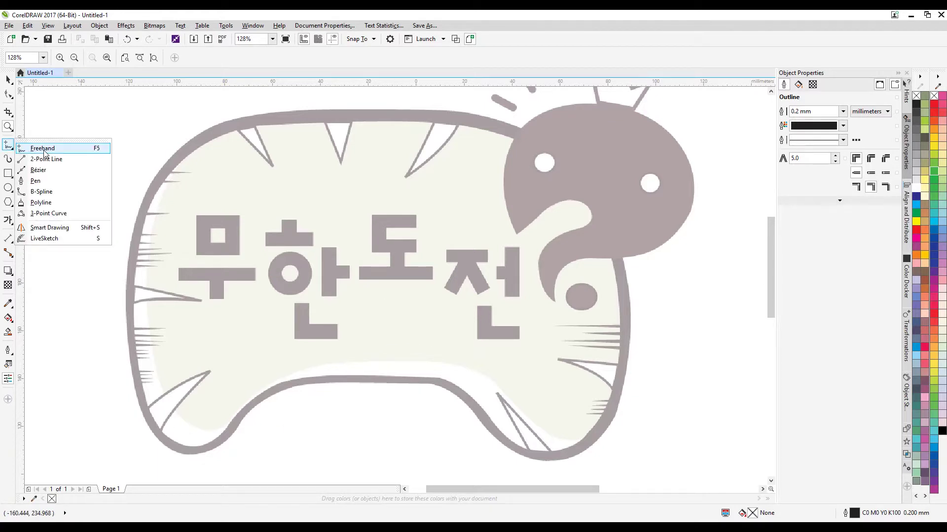
left_click(35, 181)
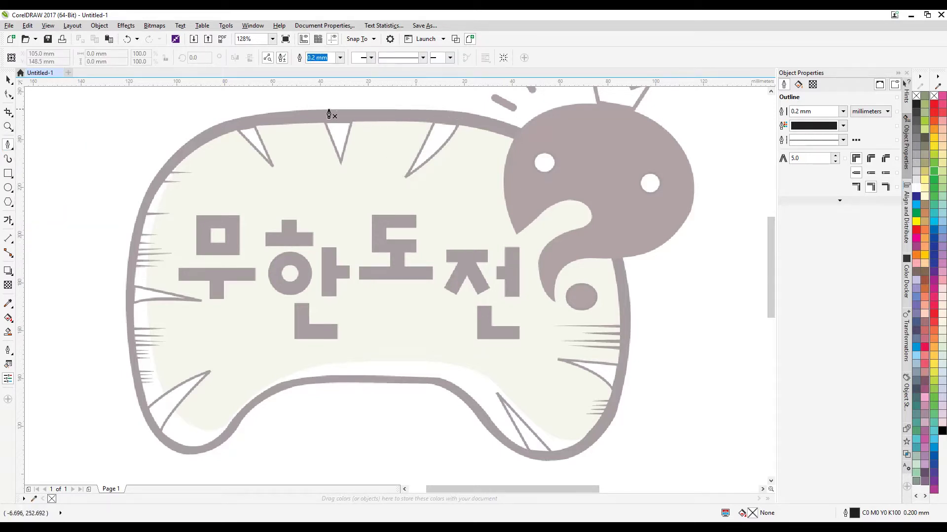
left_click(298, 112)
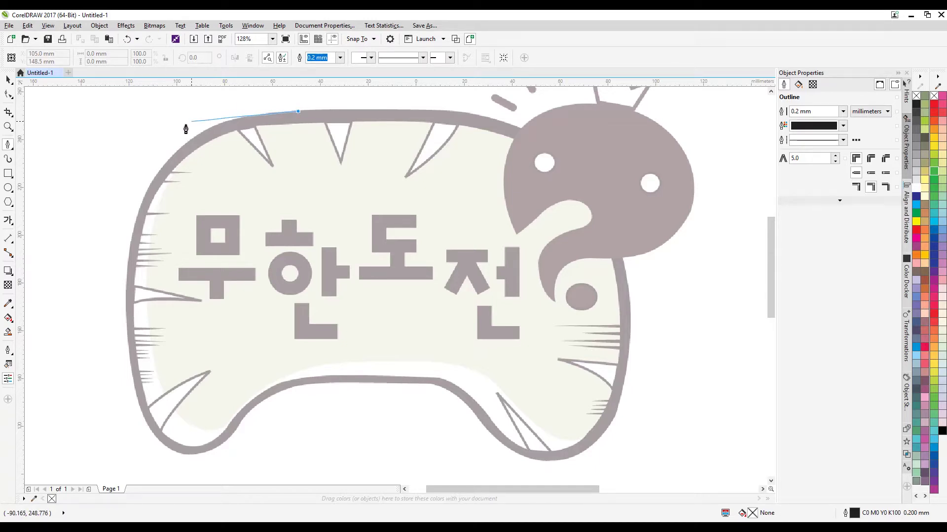
left_click(168, 162)
left_click_drag(166, 168, 126, 222)
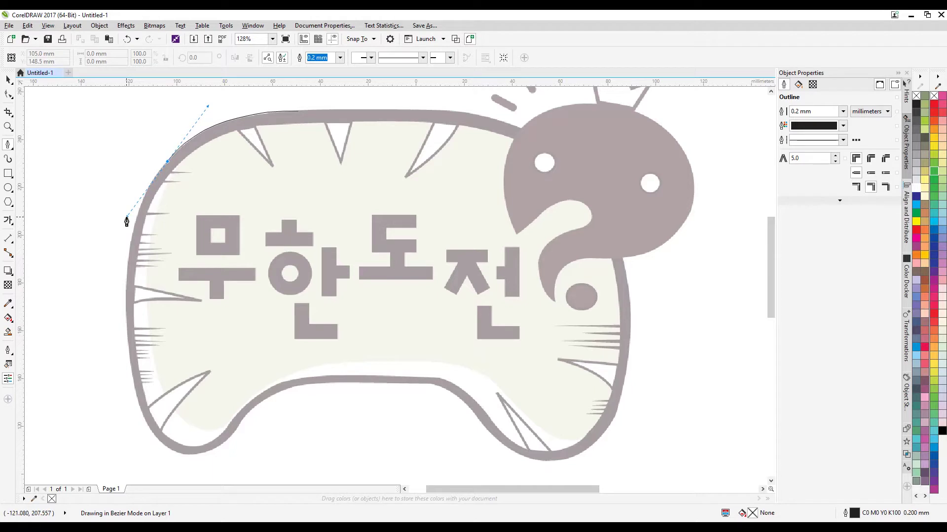
left_click_drag(126, 222, 127, 221)
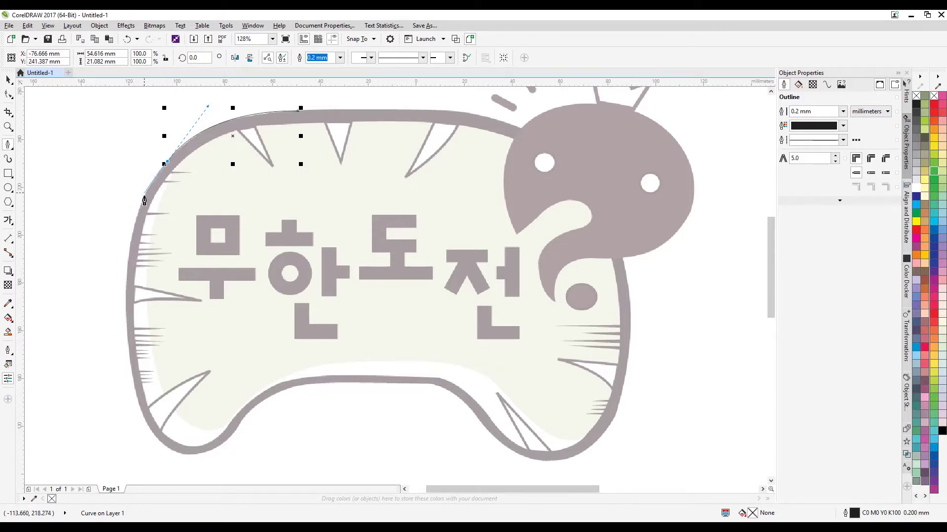
- Continue the Pen path down the body's left side and around the bottom of the left foot
left_click_drag(134, 228, 129, 266)
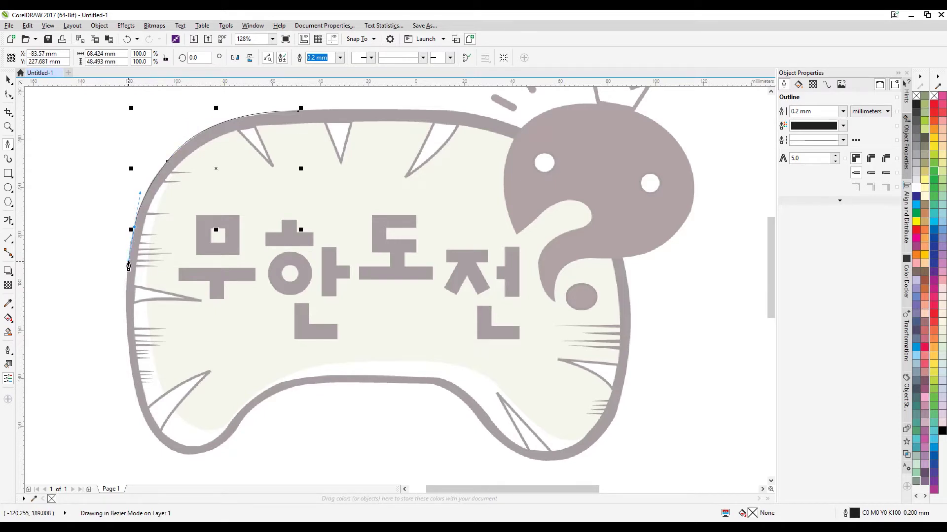
left_click_drag(127, 316, 129, 345)
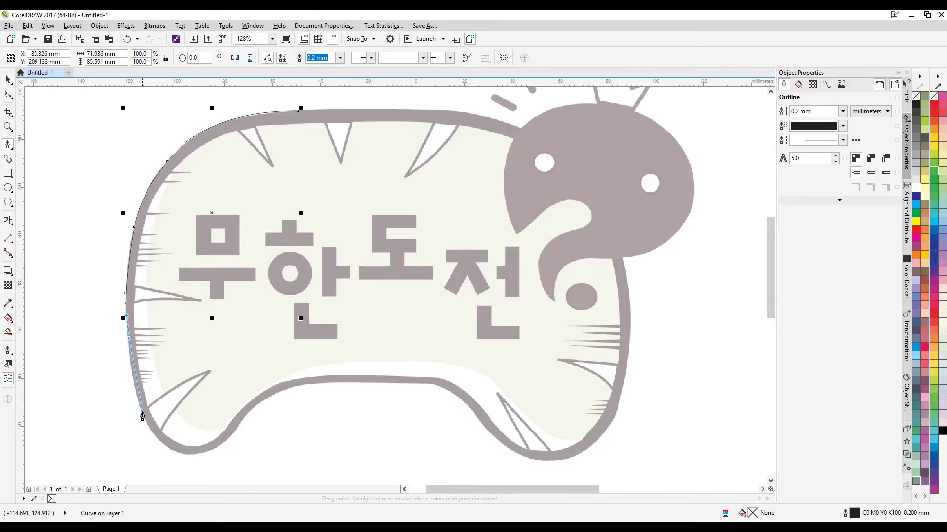
left_click_drag(143, 415, 152, 424)
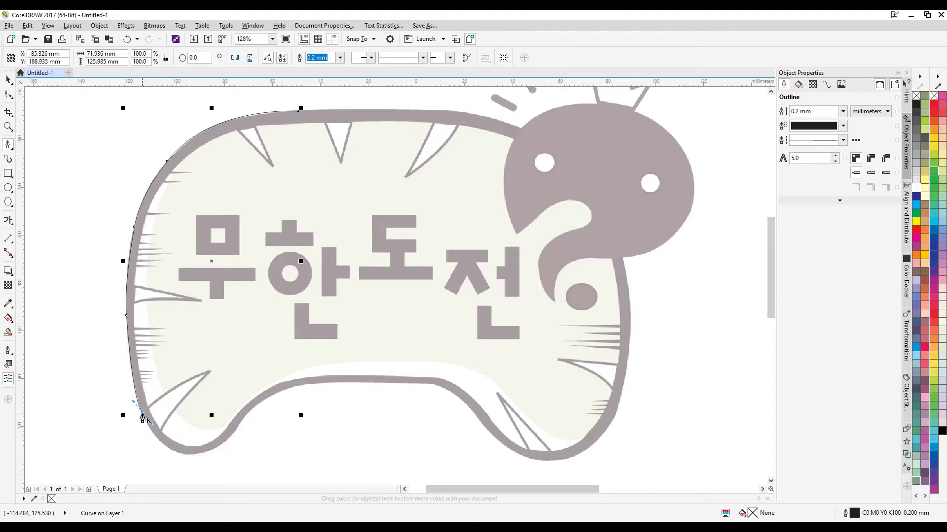
left_click_drag(172, 452, 202, 457)
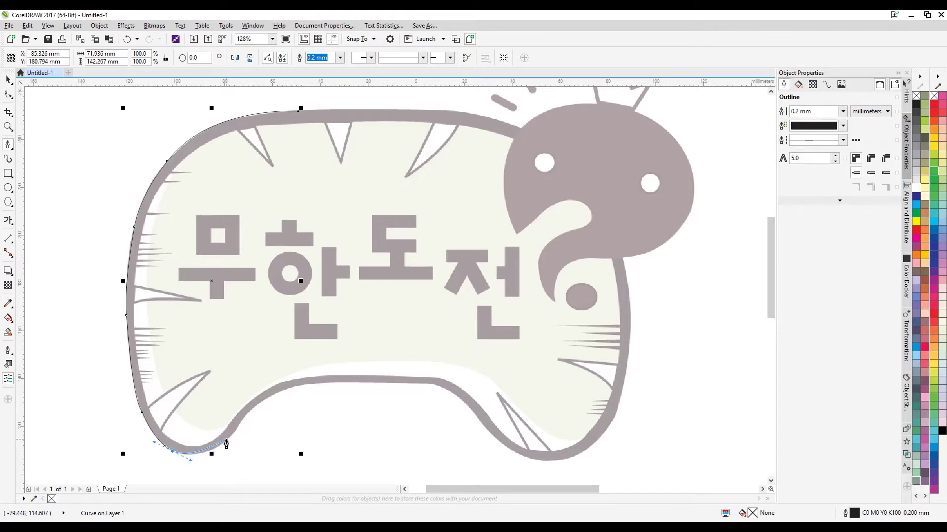
left_click_drag(227, 441, 234, 435)
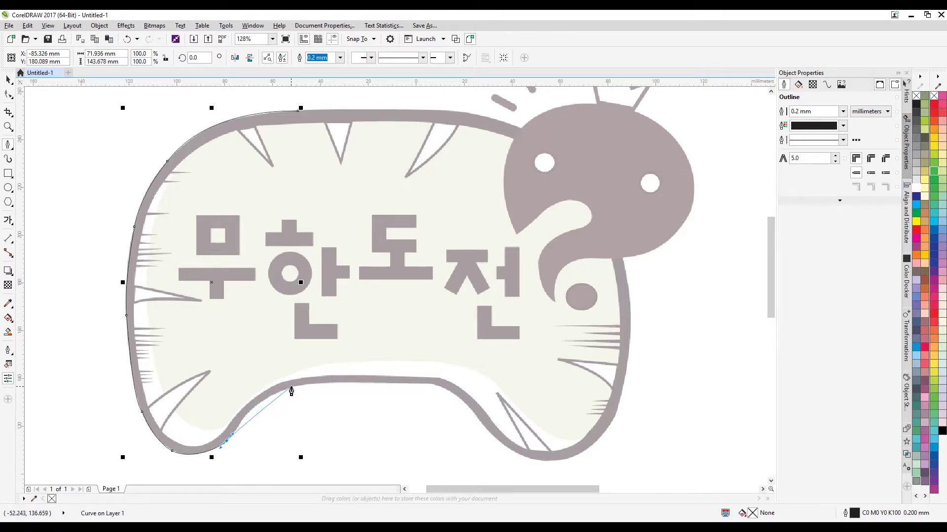
- Trace the arch between the two feet, making a corner node where the underside turns down toward the right foot
left_click(256, 406)
left_click_drag(256, 409, 315, 387)
left_click_drag(438, 388, 523, 401)
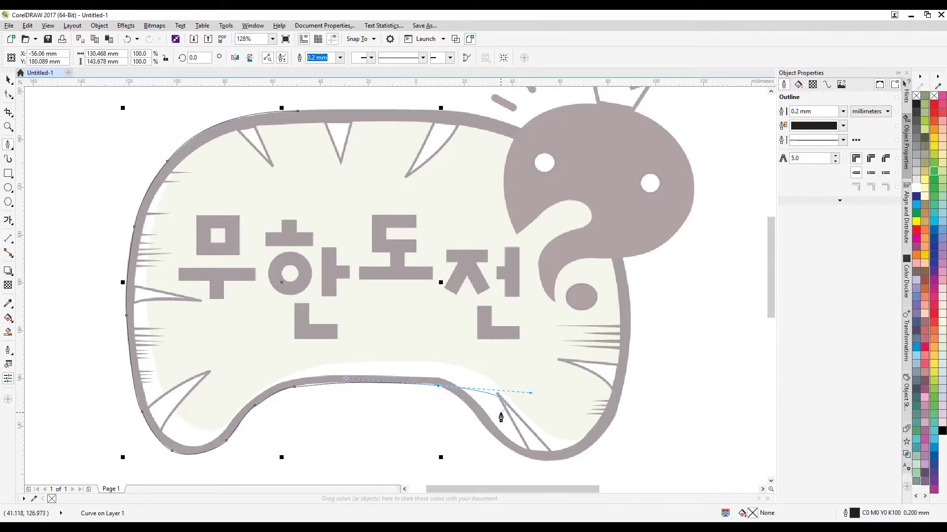
left_click(438, 388)
left_click_drag(485, 428, 504, 460)
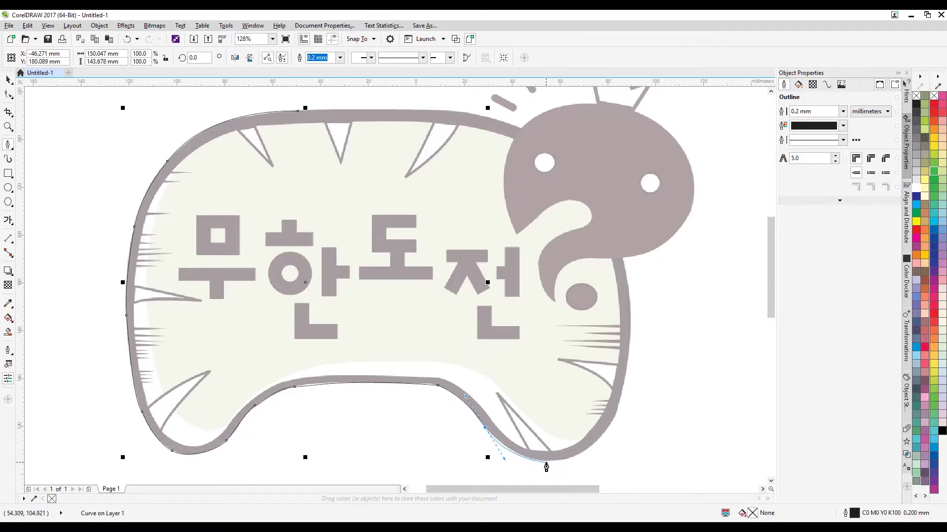
- Extend the Pen path around the right foot and up the body's right side to the head
left_click_drag(548, 464, 574, 453)
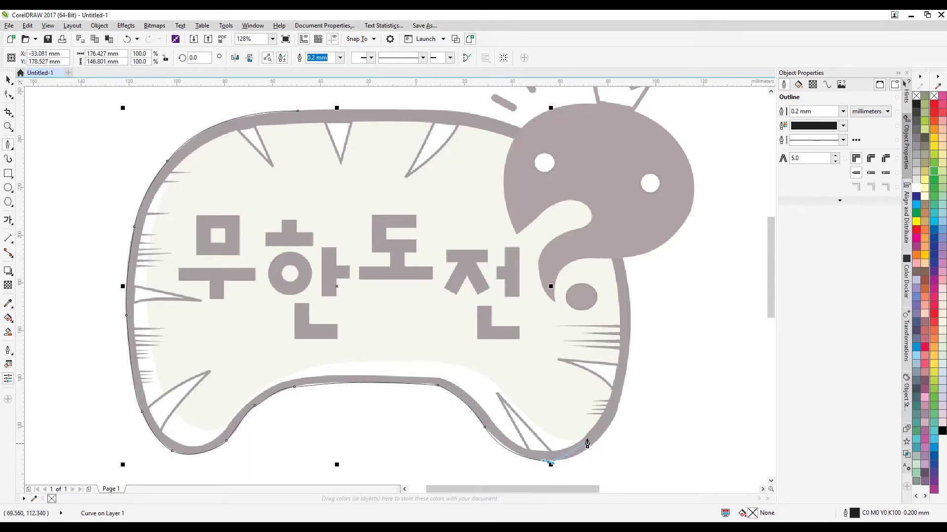
left_click_drag(612, 421, 627, 391)
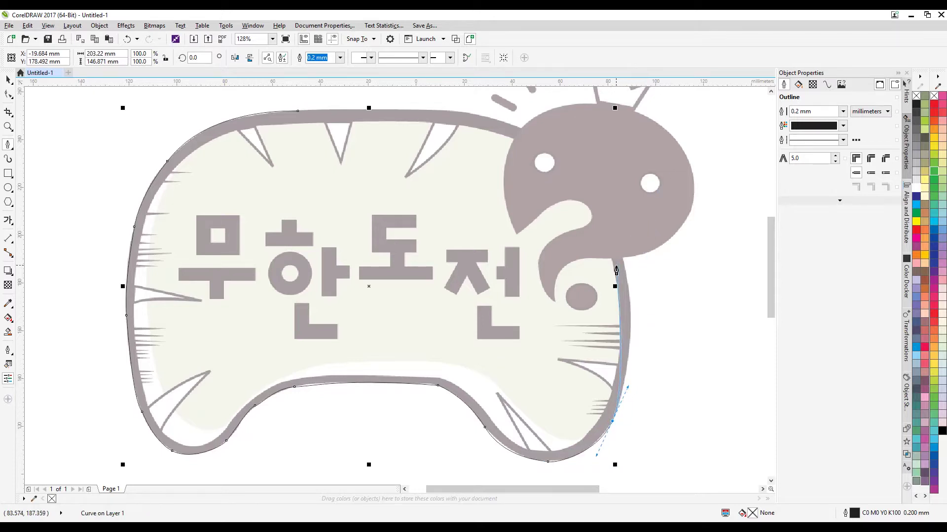
left_click_drag(623, 258, 607, 204)
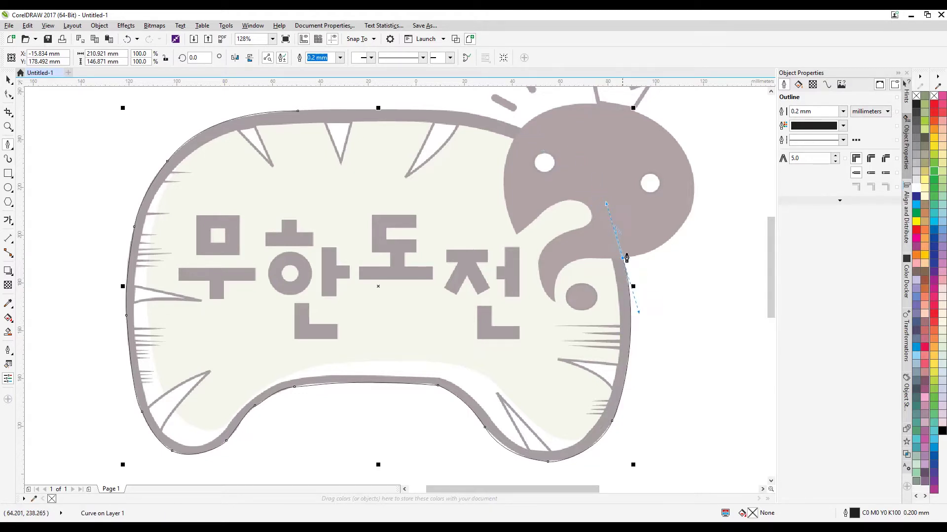
- Carry the path behind the head and along the top edge, closing it at the starting node
left_click_drag(521, 128, 464, 116)
left_click(463, 116)
left_click_drag(422, 115, 359, 111)
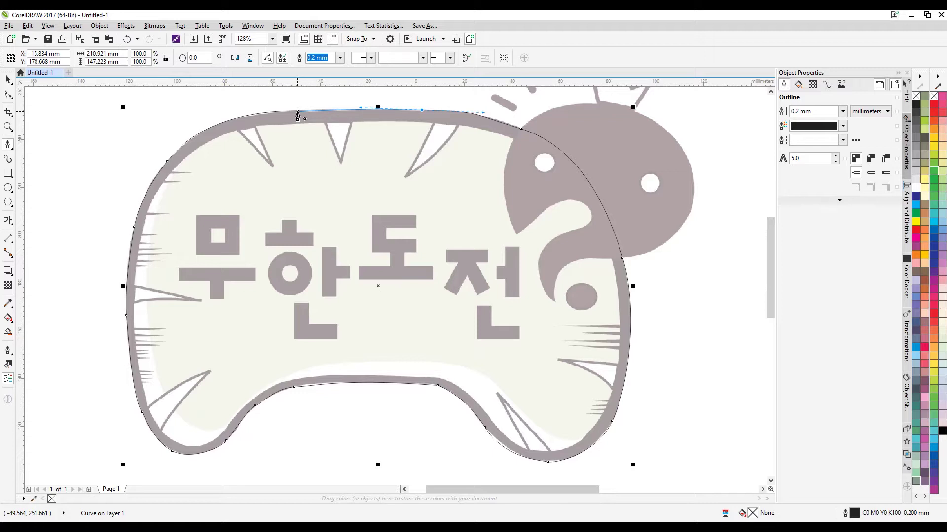
left_click(297, 116)
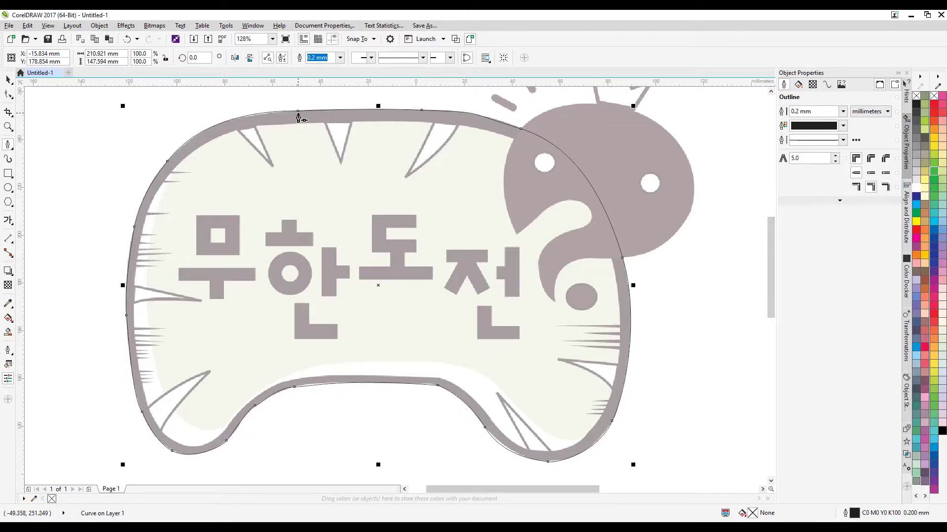
- Begin node editing on the body outline and nudge its two left-side nodes left onto the traced edge
left_click(8, 95)
left_click(38, 99)
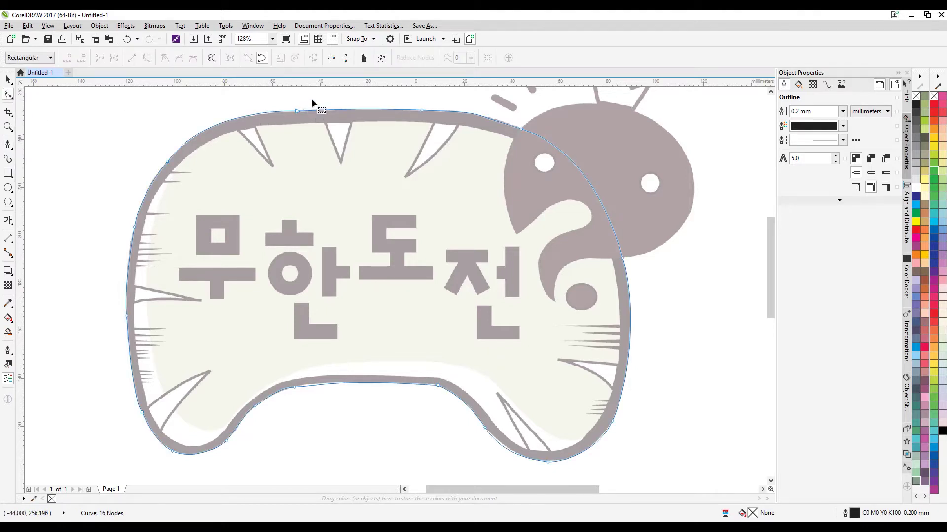
left_click(167, 161)
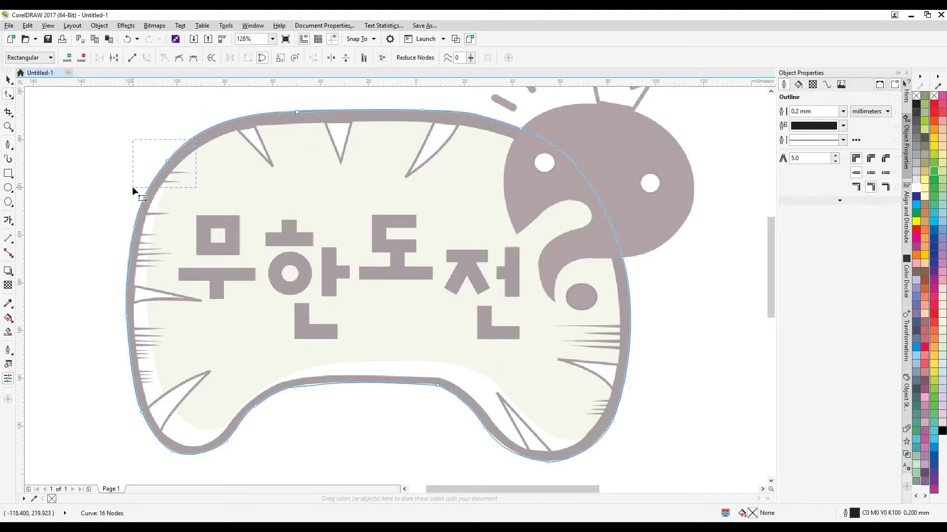
left_click_drag(166, 211, 89, 249)
key("Left")
left_click_drag(143, 300, 100, 333)
key("Left")
- Delete the extra node on the left foot's inner curve and adjust the remaining curve handle to follow the arch
left_click_drag(158, 393, 124, 439)
left_click_drag(232, 388, 275, 407)
key("Delete")
key("Right")
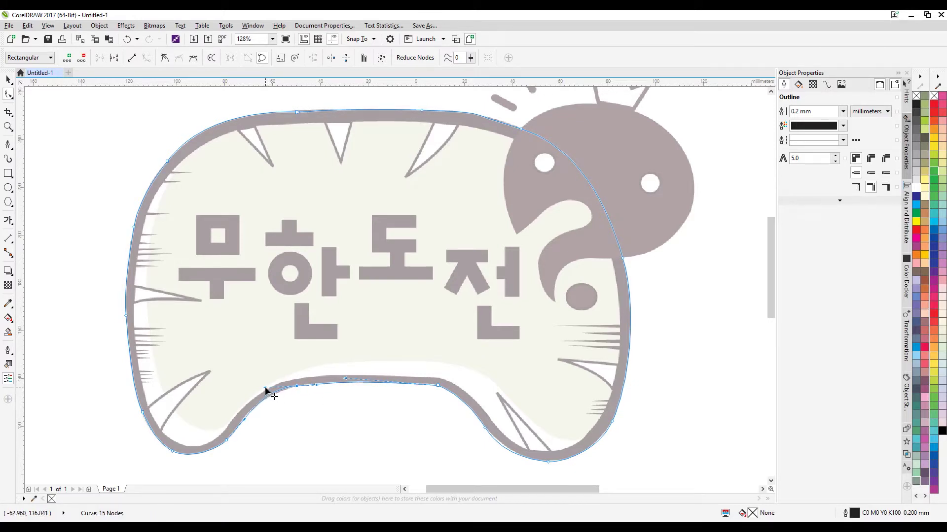
left_click_drag(245, 422, 244, 421)
- Nudge the arch's right corner node up and left, and the right leg's inner node right and up
left_click(438, 386)
key("Up")
key("Left")
left_click(486, 428)
key("Right")
key("Up")
key("Up")
key("Up")
key("Up")
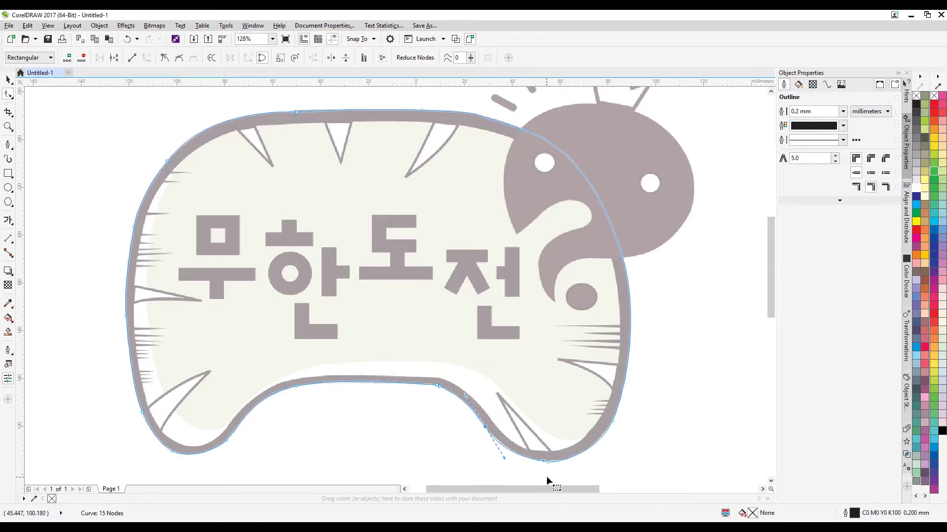
- Fine-tune the inner curve of the right leg by nudging its nodes and adjusting the control handle
key("Right")
key("Down")
key("Down")
key("Down")
key("Down")
key("Down")
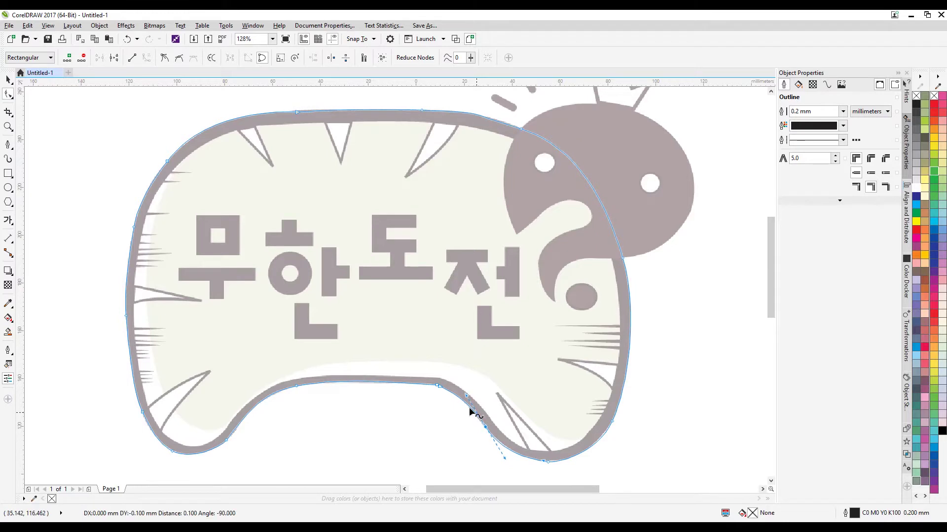
left_click_drag(467, 397, 469, 397)
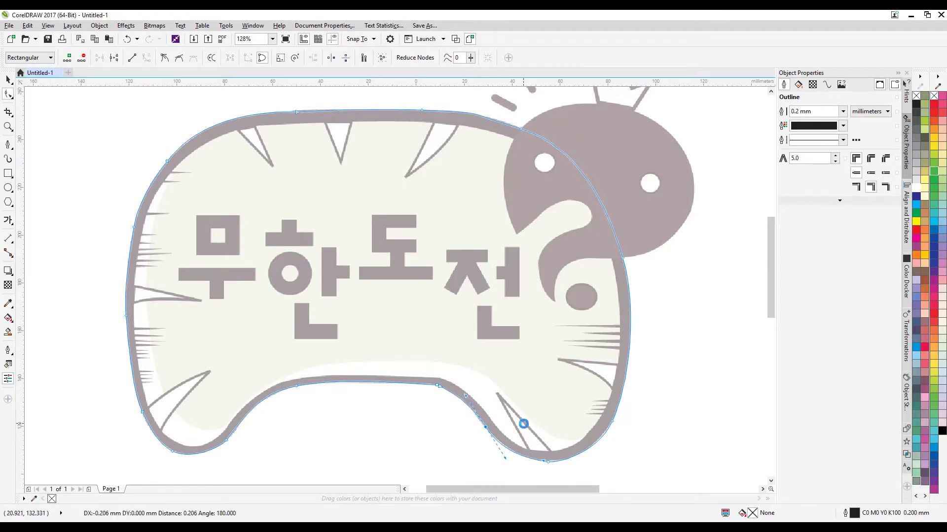
- Nudge the right foot's bottom node up and the body's right-side nodes left onto the traced edge
left_click_drag(567, 472, 534, 450)
key("Up")
key("Up")
left_click_drag(648, 413, 600, 430)
key("Left")
key("Left")
left_click_drag(651, 242, 582, 275)
key("Left")
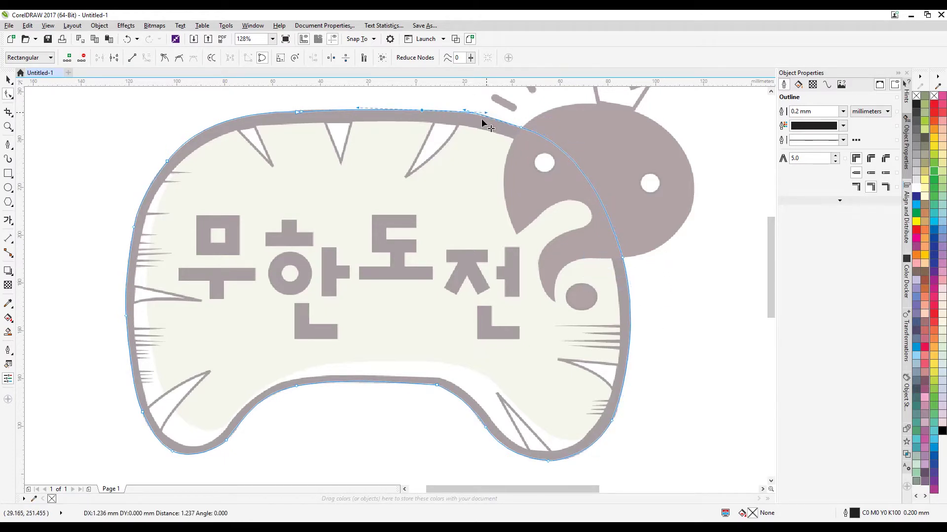
- Delete the outline's starting node on the top edge and shift the neighbouring top node slightly left to smooth the curve
left_click_drag(482, 119, 552, 137)
key("Down")
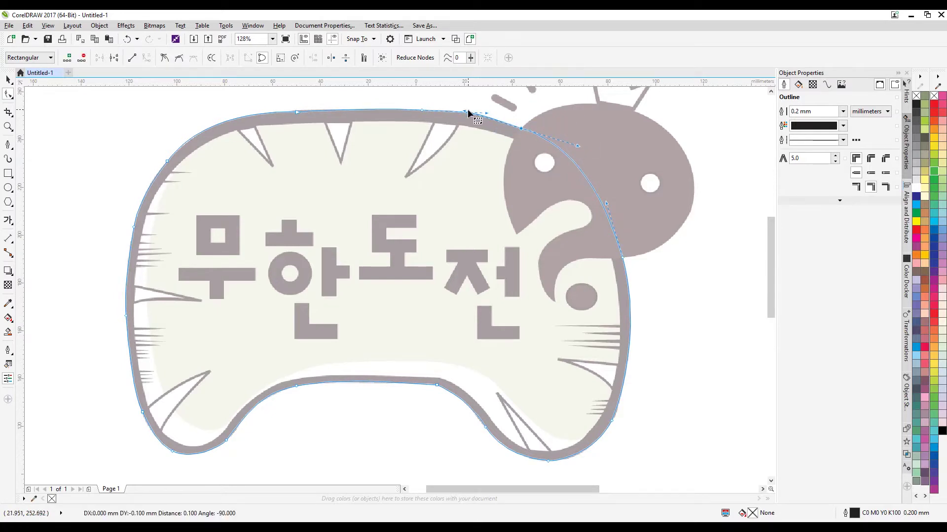
left_click_drag(309, 104, 295, 127)
key("Delete")
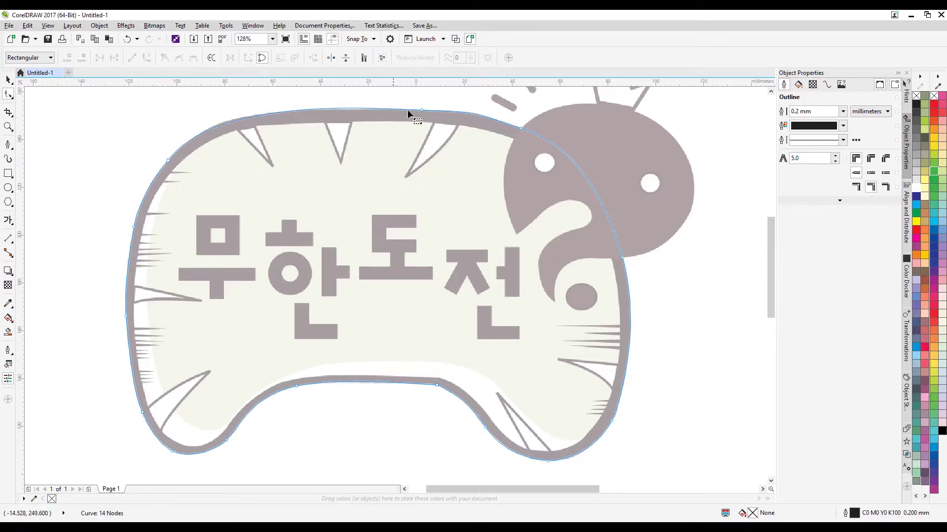
left_click(423, 112)
left_click_drag(422, 112, 417, 113)
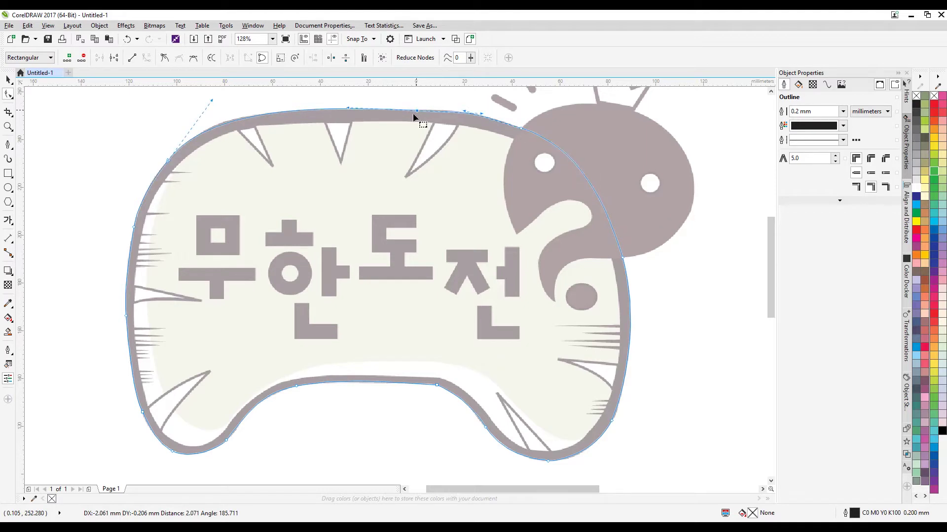
- Delete the outline node where the top edge meets the head
left_click(577, 148)
left_click(520, 129)
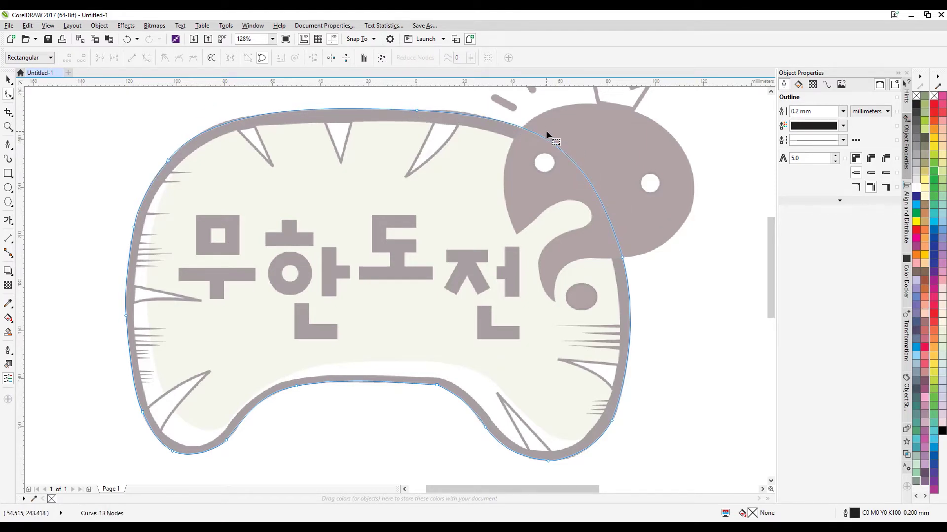
key("Delete")
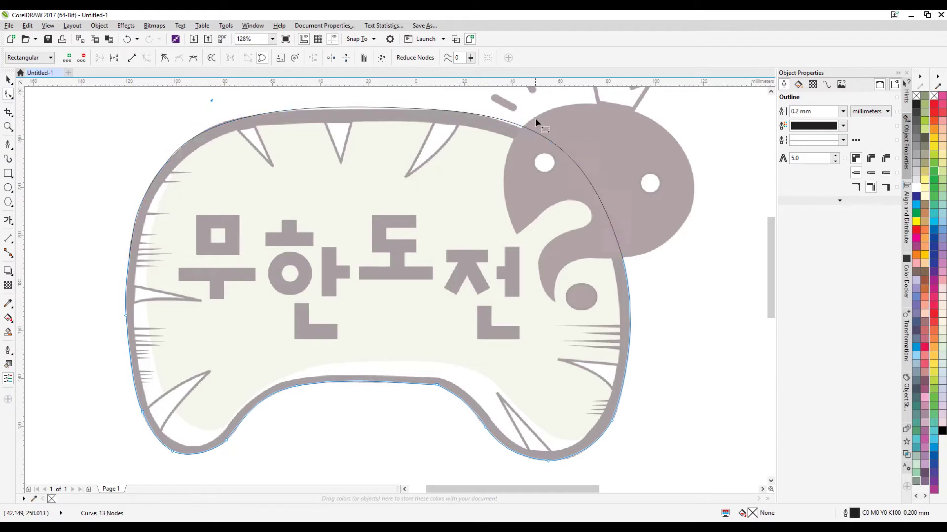
- Shift the remaining top-edge node left and slightly down so the top curve fits the tracing
key("Left")
key("Left")
key("Left")
key("Left")
key("Left")
key("Left")
key("Left")
key("Left")
key("Left")
key("Left")
key("Left")
key("Left")
key("Left")
key("Left")
key("Left")
key("Left")
key("Left")
key("Left")
key("Left")
key("Left")
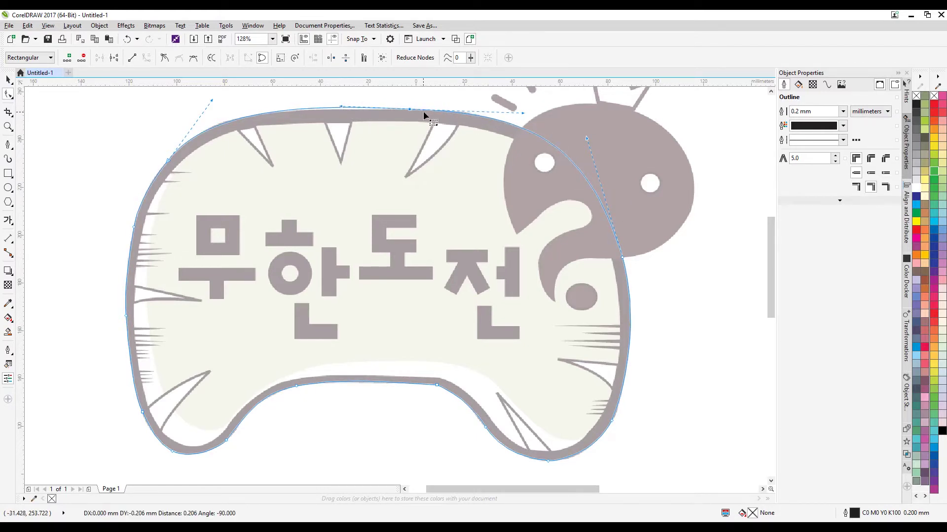
left_click_drag(411, 111, 408, 113)
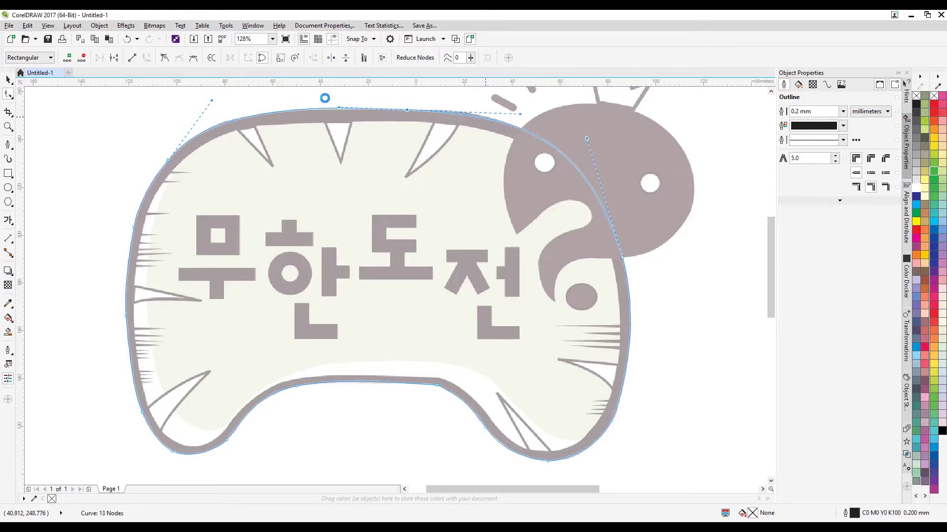
- Refine the upper-left corner's curve handles and nudge its node left and down onto the traced edge
left_click_drag(210, 100, 209, 100)
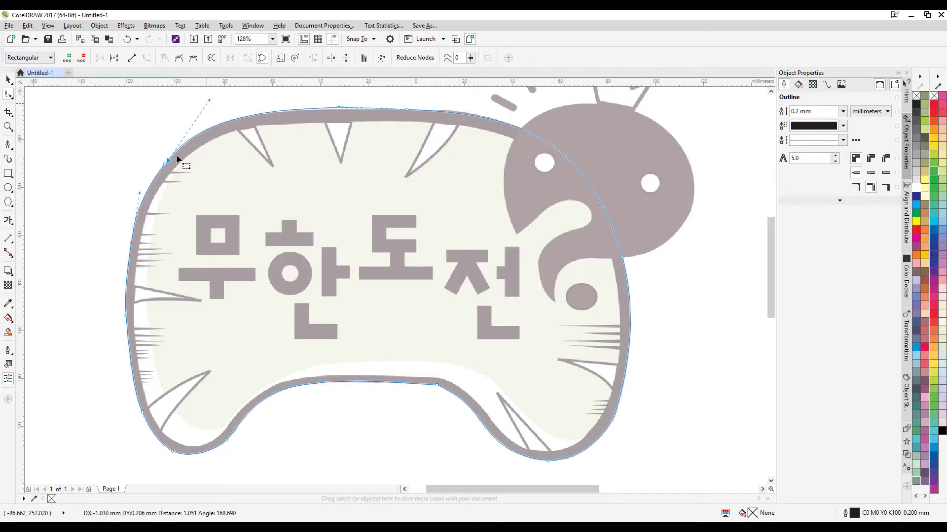
left_click_drag(139, 194, 139, 194)
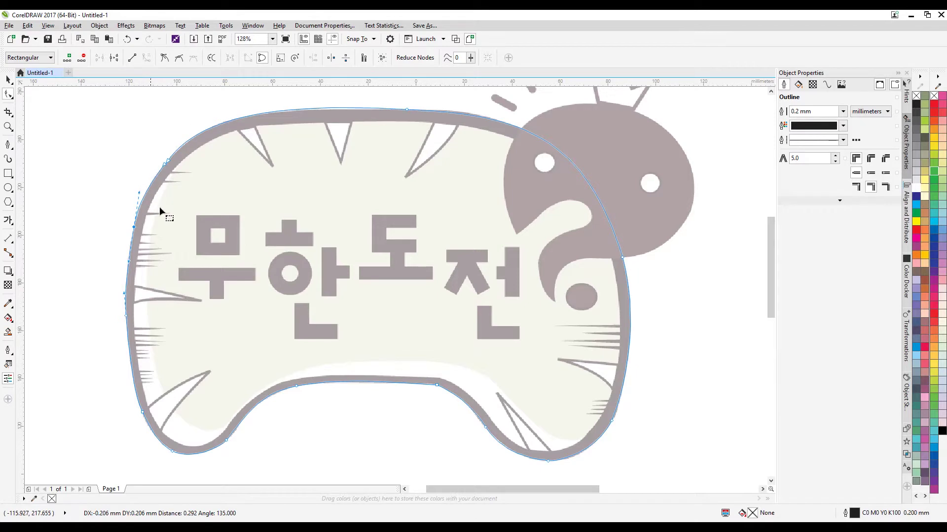
left_click_drag(177, 151, 148, 177)
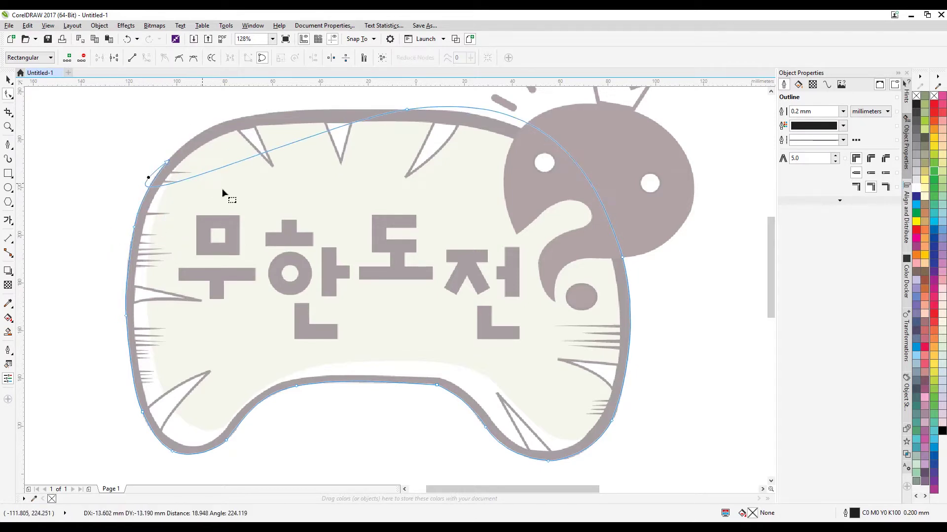
key("ctrl+z")
left_click(186, 179)
key("Left")
key("Down")
key("Down")
- Nudge the top-edge node down and slightly left
left_click_drag(438, 96, 379, 121)
key("Down")
key("Down")
key("Left")
- Nudge the left foot's nodes up and the arch's left node left and up to match the bitmap
left_click_drag(175, 441, 197, 436)
key("Up")
left_click_drag(257, 422, 190, 459)
key("Up")
key("Up")
left_click_drag(287, 396, 316, 375)
key("Left")
key("Up")
- Nudge the arch's right corner node up and the right leg's inner node up and left, and deselect the outline
left_click_drag(479, 356, 425, 404)
key("Up")
left_click_drag(502, 411, 463, 436)
key("Up")
key("Left")
left_click_drag(675, 408, 598, 443)
left_click(9, 80)
left_click(58, 171)
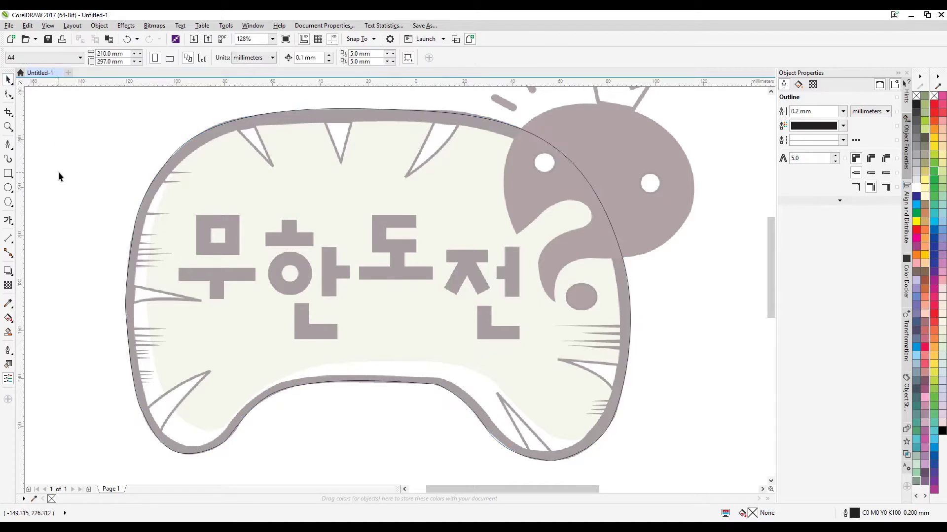
- Reselect the body outline for node editing and nudge its upper-left corner node up
left_click(197, 144)
left_click(8, 94)
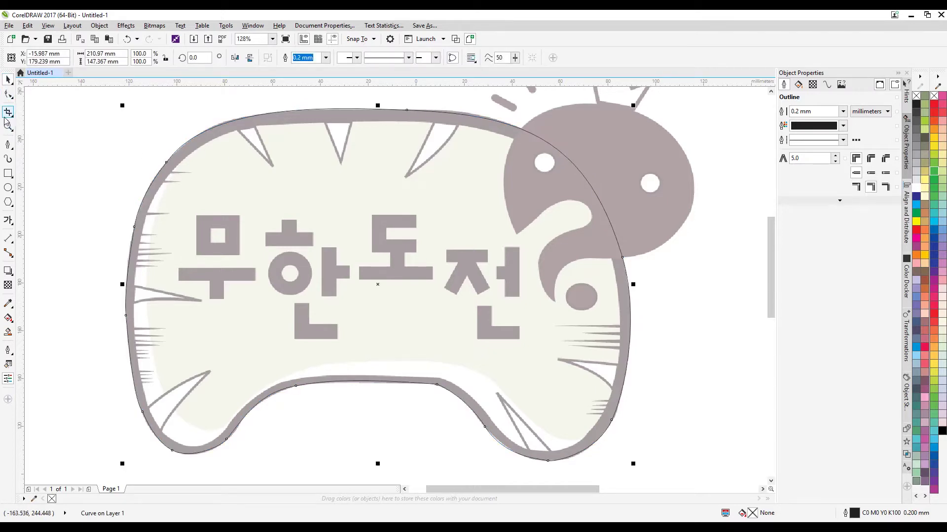
left_click(8, 80)
left_click(209, 155)
left_click(7, 94)
left_click(167, 162)
key("Up")
key("Up")
key("Up")
- Level the top-edge node and its handles over the bitmap, and nudge the upper-left corner node right and up
left_click(473, 117)
left_click_drag(407, 109, 515, 111)
left_click_drag(403, 111, 403, 110)
left_click_drag(155, 136, 197, 182)
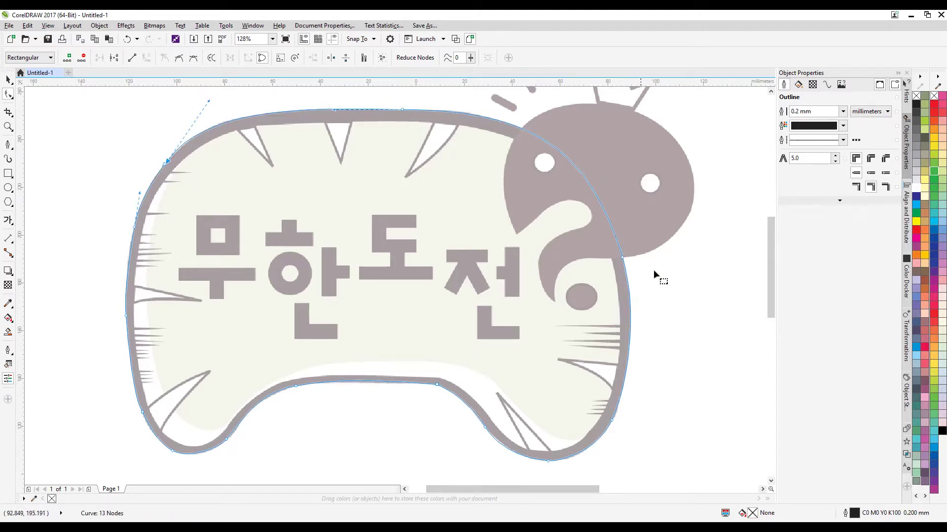
key("Right")
key("Up")
left_click(9, 80)
left_click(72, 246)
left_click_drag(288, 234, 197, 261)
scroll(382, 247, "down", 2)
left_click_drag(370, 304, 437, 397)
key("ctrl+z")
key("ctrl+z")
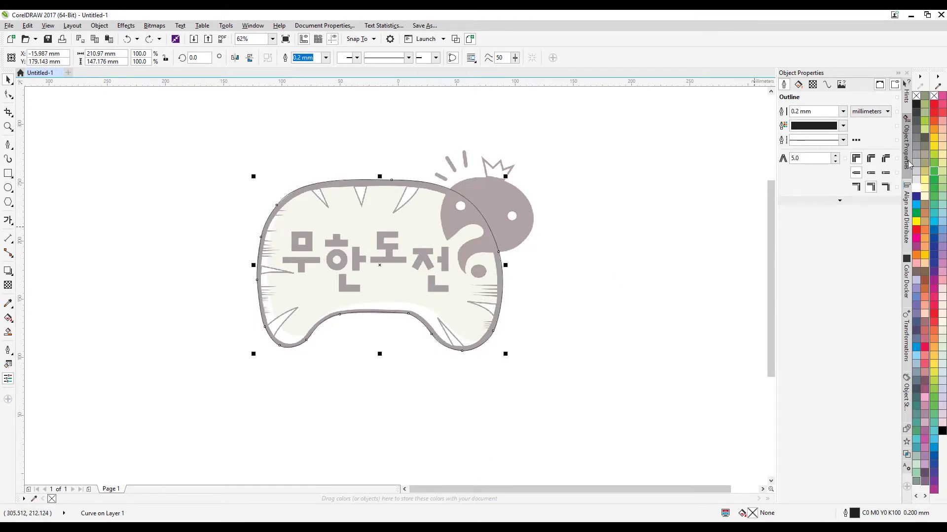
- Color the body outline red so that it stands out, and enlarge the view of the logo
right_click(916, 230)
key("F4")
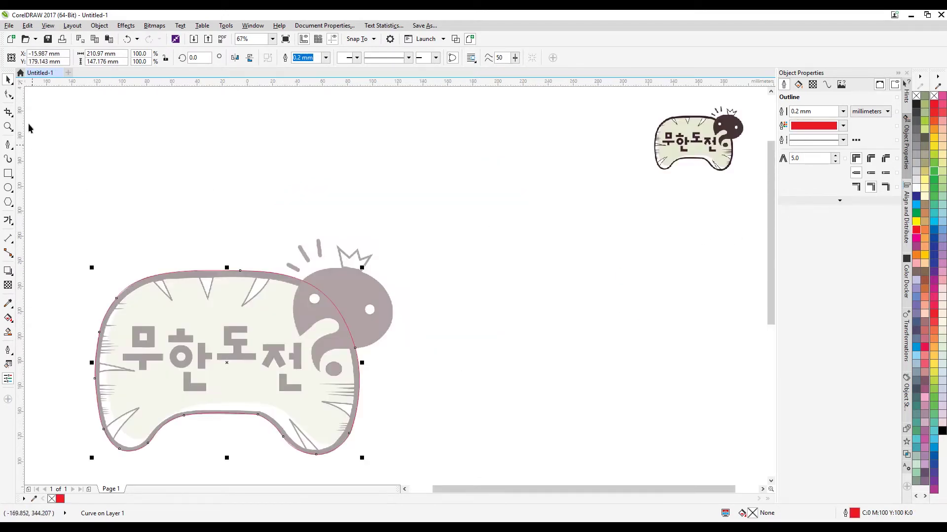
left_click(8, 128)
left_click_drag(78, 222, 486, 481)
left_click_drag(81, 111, 593, 452)
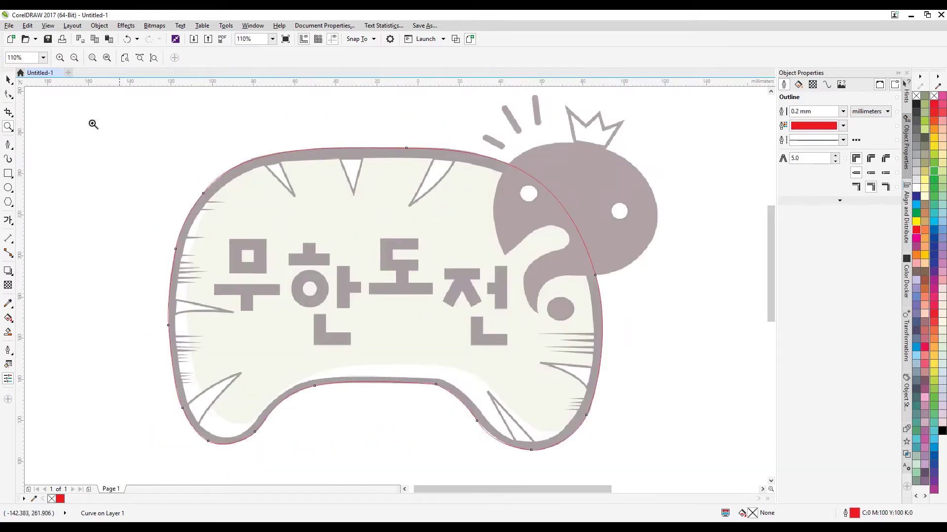
left_click(9, 80)
left_click_drag(453, 241, 387, 240)
key("ctrl+z")
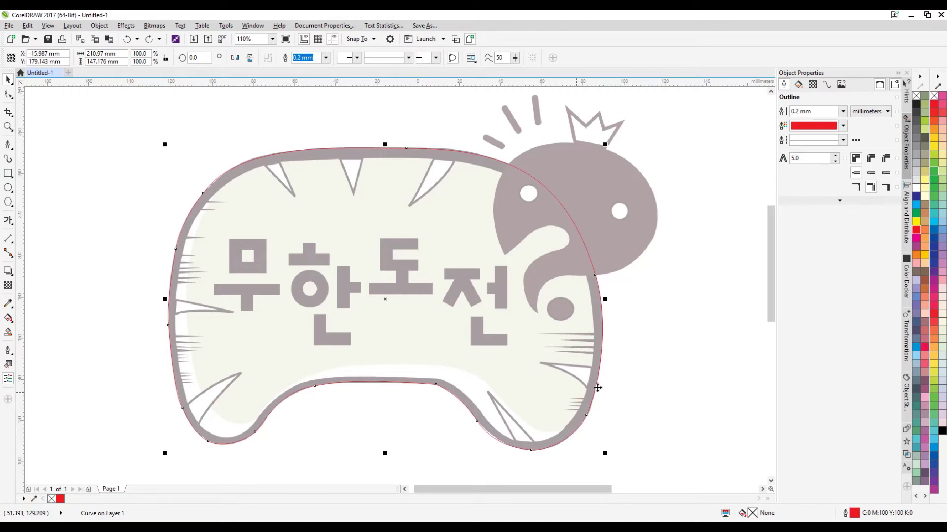
- Nudge the right leg's inner node right and up, and finish node editing
left_click(8, 95)
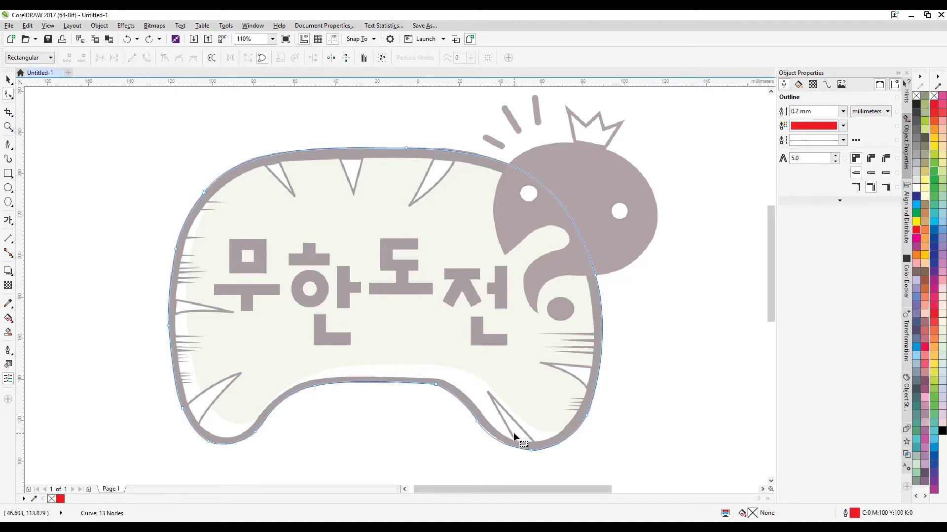
key("Right")
key("Up")
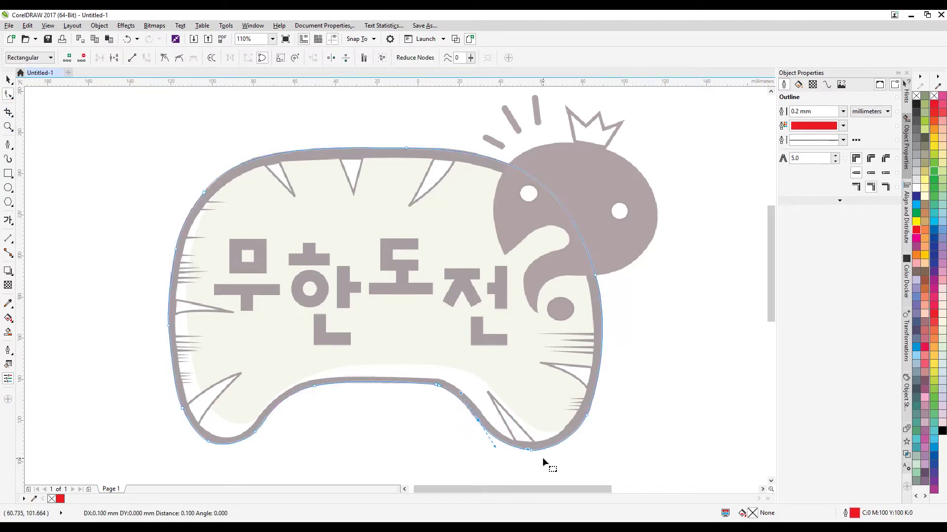
key("space")
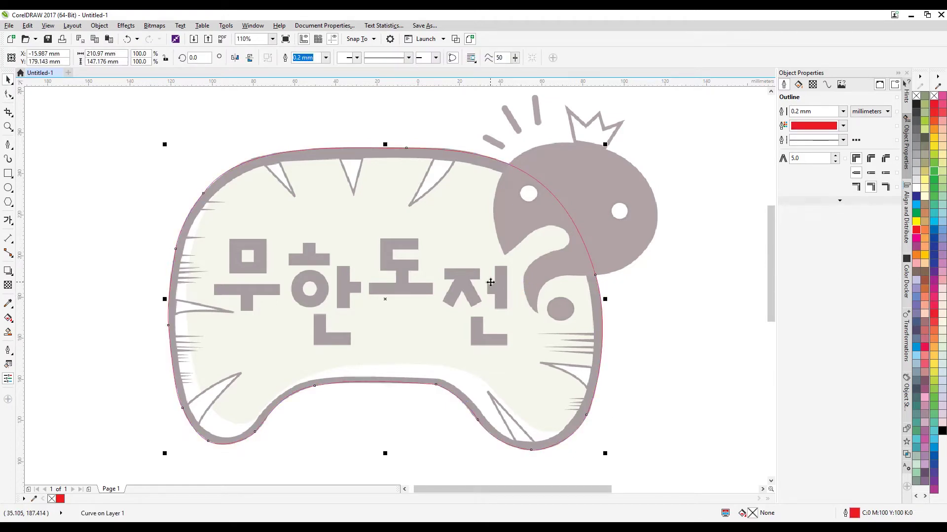
left_click_drag(407, 231, 512, 289)
left_click_drag(355, 188, 295, 168)
key("ctrl+z")
key("ctrl+z")
key("ctrl+z")
key("Escape")
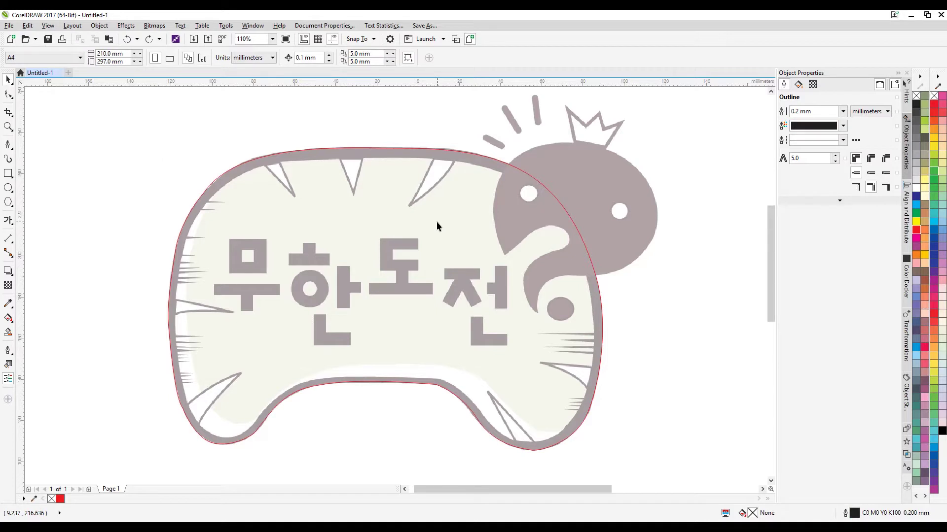
- Make a smaller concentric copy of the body outline, scaled to about 96.2%
left_click(437, 222)
left_click_drag(605, 147, 599, 158)
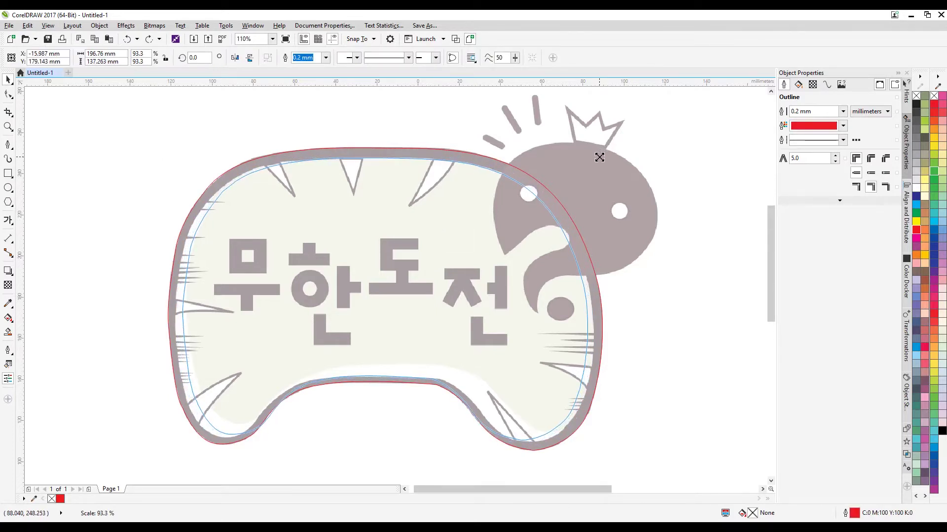
left_click_drag(599, 157, 620, 154)
key("ctrl+z")
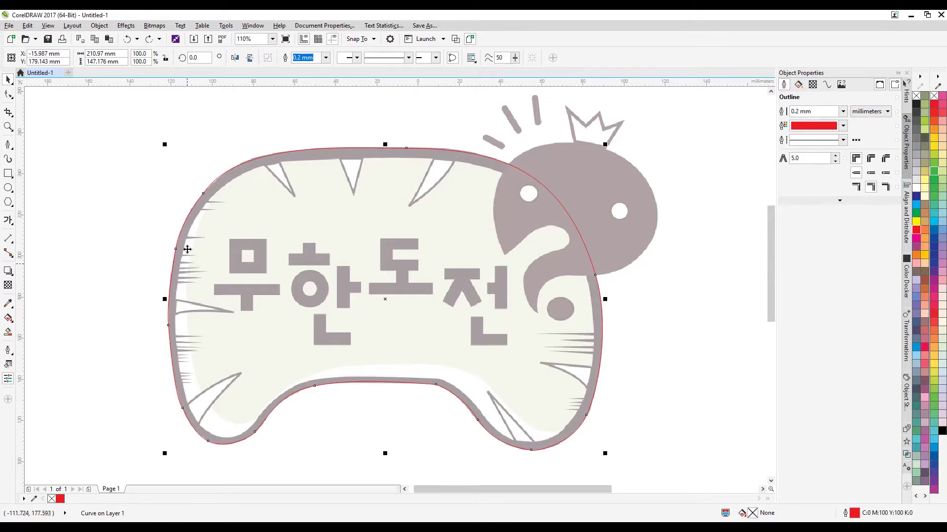
left_click_drag(606, 145, 604, 150)
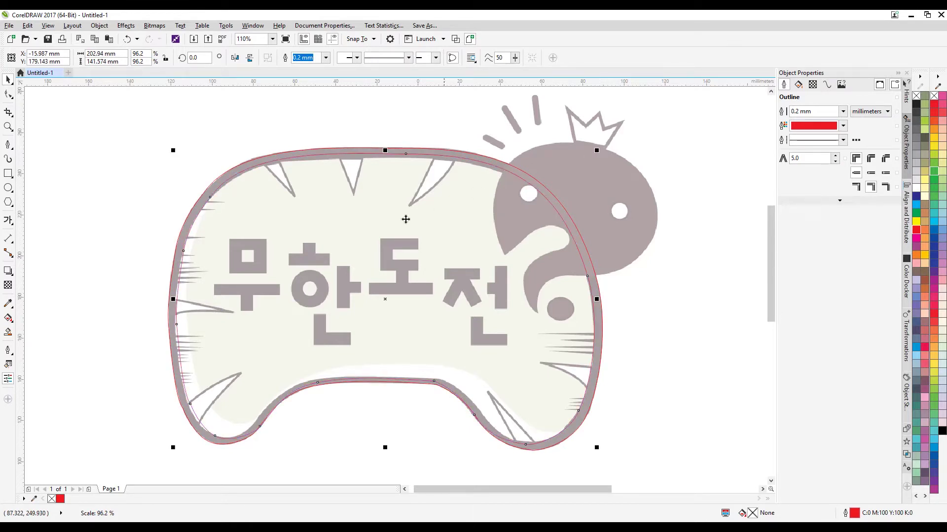
- Nudge the inner copy's two left-side nodes left to the inner edge of the traced border
left_click(8, 96)
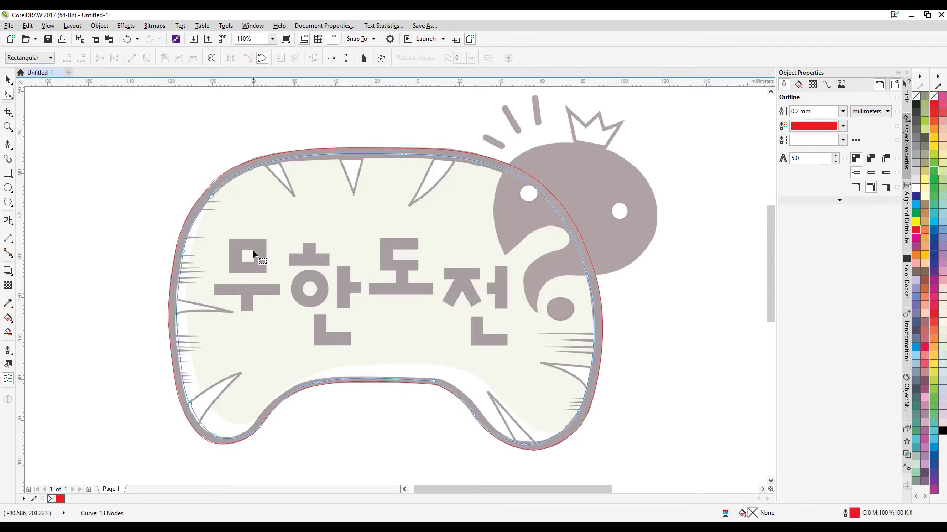
left_click_drag(197, 242, 171, 269)
key("Left")
left_click_drag(201, 298, 164, 339)
key("Left")
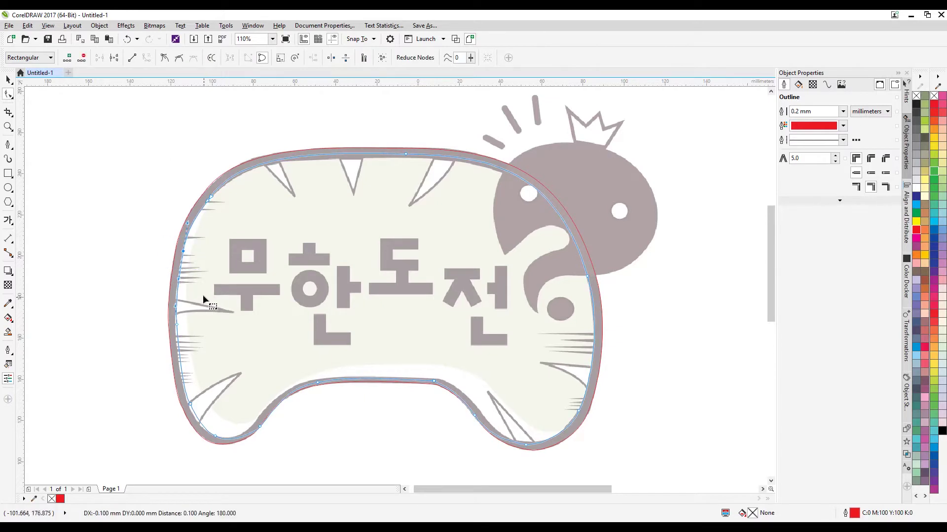
key("Left")
key("Left")
- Nudge the inner copy's lower-left node left to the border's inner edge above the left foot
left_click_drag(203, 384, 170, 410)
key("Left")
key("Left")
key("Left")
key("Left")
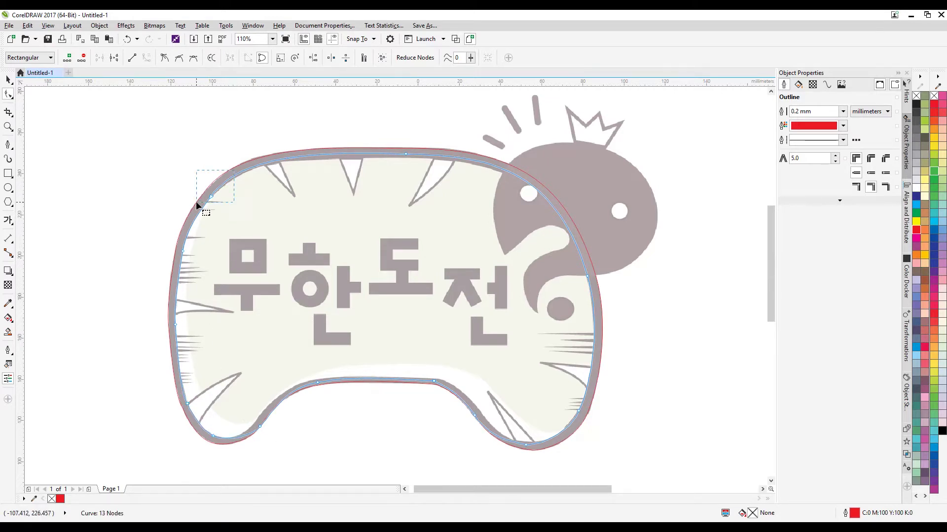
- Nudge the inner copy's upper-left corner node and top-edge node down to the border's inner edge
left_click_drag(196, 202, 194, 204)
key("Down")
key("Down")
left_click_drag(429, 138, 389, 170)
key("Down")
key("Down")
key("Down")
key("Down")
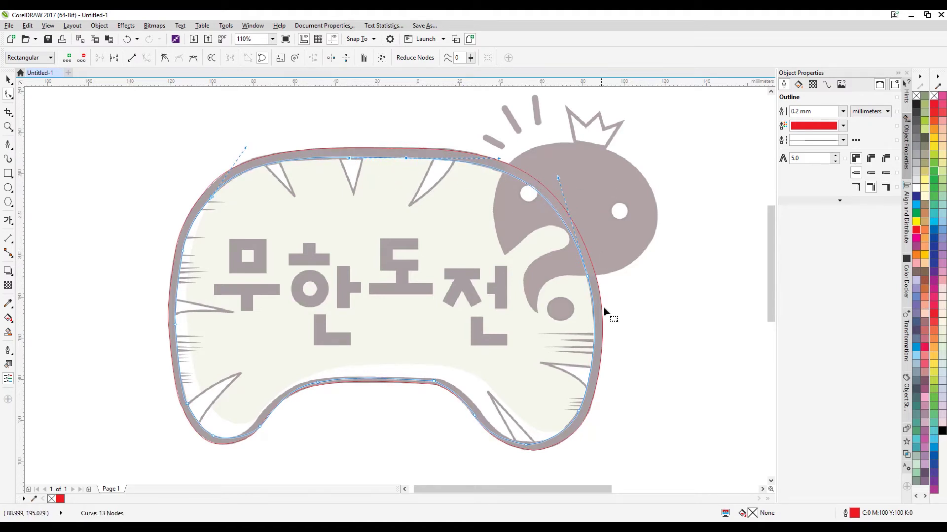
- Nudge the inner copy's lower-right side node left and the right foot's bottom node up to the border's inner edge
left_click_drag(627, 400, 569, 419)
key("Left")
left_click_drag(549, 459, 511, 414)
key("Up")
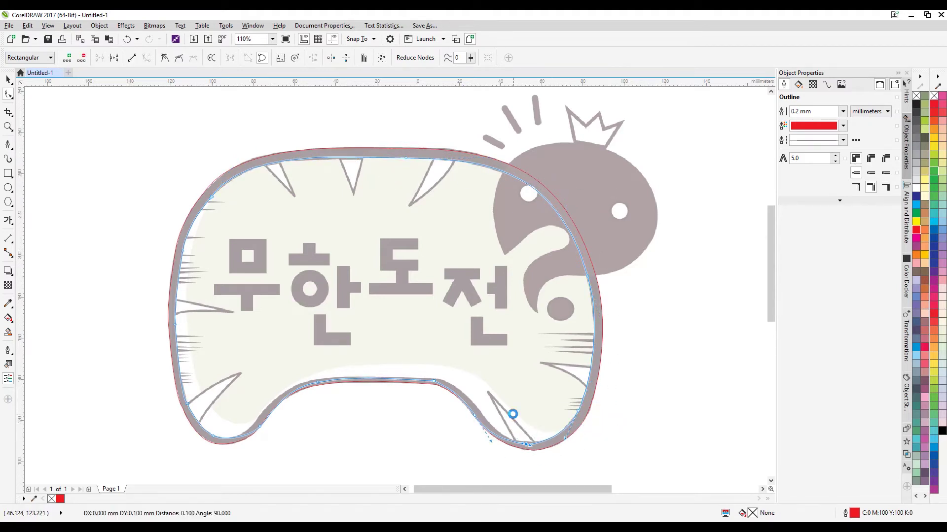
key("Up")
- Nudge the inner copy up on the inner side of the right foot, where it meets the bottom arch
left_click_drag(451, 458, 505, 383)
key("Up")
key("Up")
key("Up")
key("Up")
key("Up")
key("Up")
key("Up")
key("Up")
key("Up")
key("Up")
key("Up")
key("Up")
key("Up")
key("Up")
key("Up")
key("Up")
key("Up")
key("Up")
key("Up")
key("Up")
left_click(461, 362)
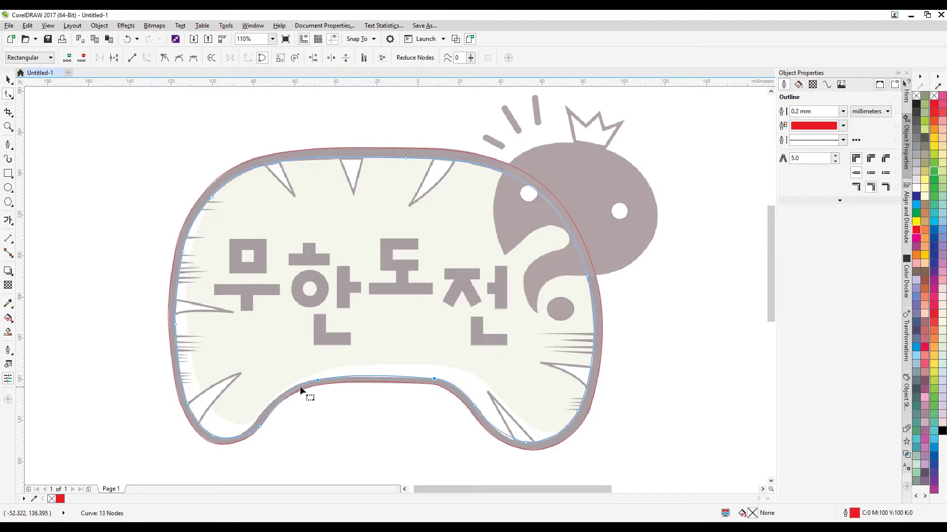
- Nudge the node on the left foot's inner side 2 mm left and shift the arch's left node slightly left and down
left_click_drag(243, 404, 324, 438)
key("Left")
key("Left")
key("Left")
key("Left")
key("Left")
key("Left")
key("Left")
key("Left")
key("Left")
key("Left")
key("Left")
key("Left")
key("Left")
key("Left")
key("Left")
key("Left")
key("Left")
key("Left")
key("Left")
key("Left")
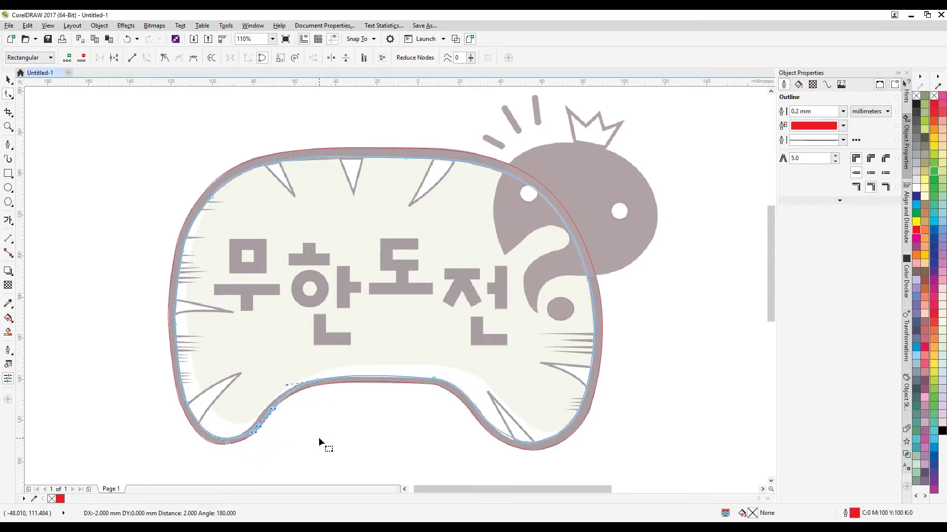
left_click_drag(316, 379, 312, 381)
- Nudge the inner copy's nodes around the left foot slightly left and up to follow the border's inner edge
left_click_drag(248, 395, 294, 446)
key("Left")
key("Up")
key("Up")
left_click_drag(223, 459, 177, 398)
key("Left")
key("Up")
key("Up")
- Nudge the two nodes on the inner copy's left side slightly left
left_click_drag(187, 314, 144, 331)
key("Left")
left_click_drag(163, 234, 206, 259)
key("Left")
- Adjust the inner copy's upper-left corner curve and reposition its top-edge node slightly down and left along the border's inner edge
left_click_drag(187, 174, 277, 215)
left_click_drag(244, 146, 245, 149)
left_click_drag(410, 120, 334, 183)
key("Down")
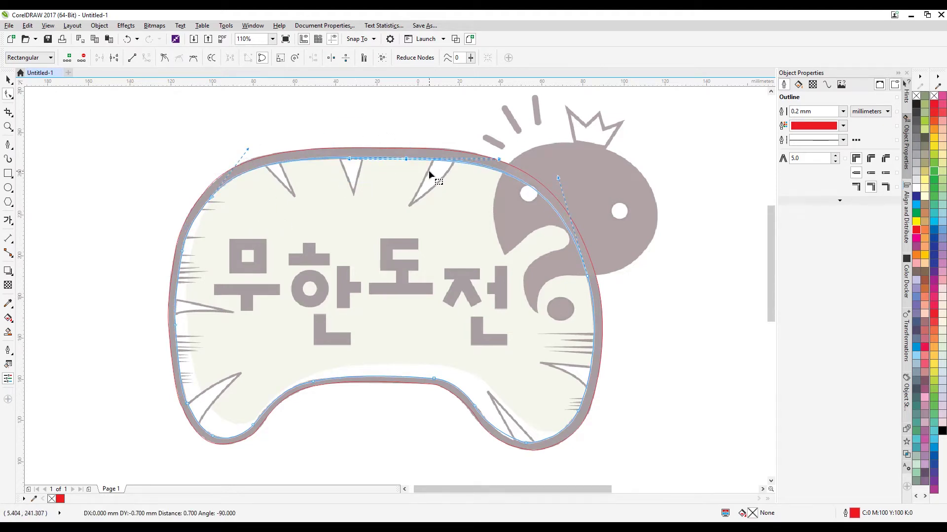
left_click_drag(403, 158, 401, 157)
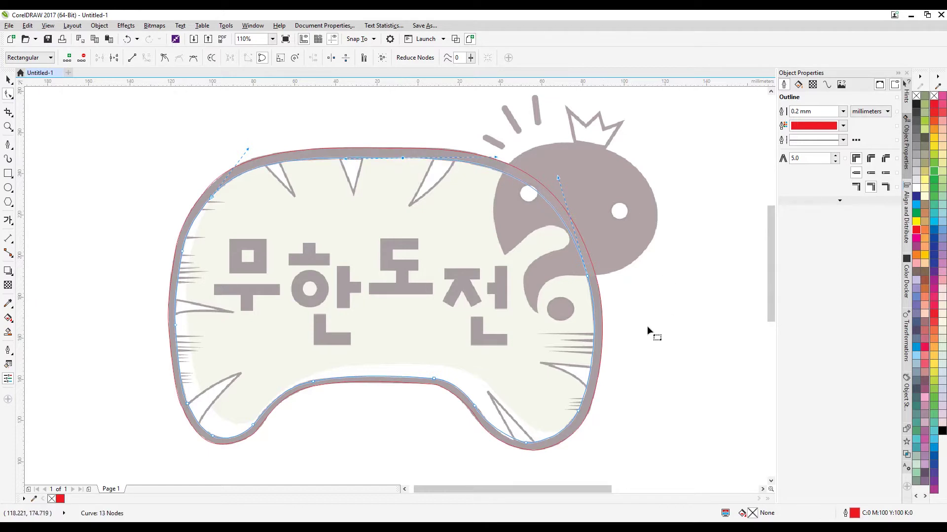
- Reshape the inner copy's curve around the bottom of the right foot by adjusting its node and handles
key("Tab")
left_click_drag(561, 421, 565, 421)
left_click(526, 443)
left_click_drag(523, 443, 534, 444)
key("Down")
key("Up")
- Fine-tune the bottom arch of the inner copy, nudging its right node down and its left node up
left_click(434, 379)
key("Down")
left_click(313, 382)
key("Up")
key("Up")
key("Up")
- Nudge the node on the left foot's inner side left and the foot's bottom node right
left_click(253, 425)
key("Left")
left_click(213, 435)
key("Right")
- Nudge the inner copy's lower-left and left-side nodes up and left, finishing with the outline deselected
left_click(187, 404)
key("Up")
key("Left")
left_click_drag(190, 317, 158, 334)
key("Up")
key("Left")
key("space")
left_click(165, 184)
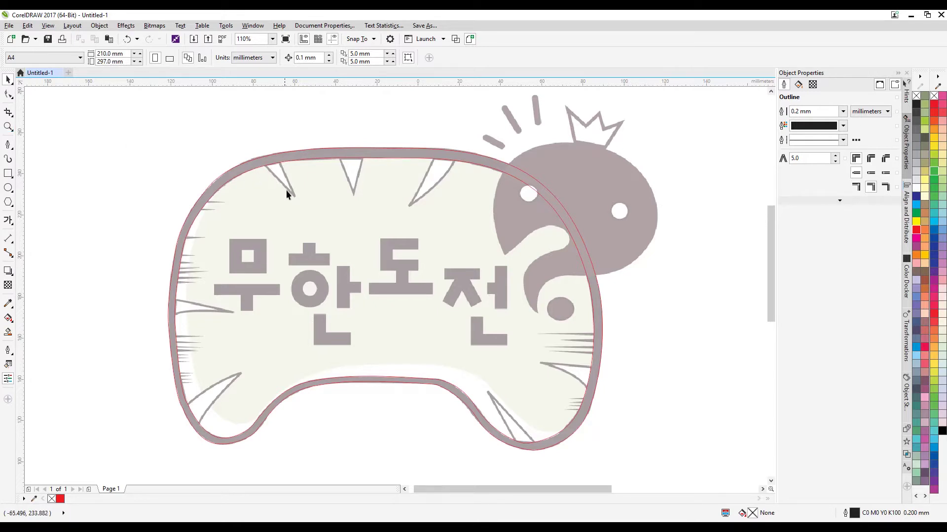
- Trace the leftmost spike on the body's top edge as a closed straight-sided Pen shape with its base inside the border band
left_click(8, 127)
left_click_drag(218, 140, 487, 283)
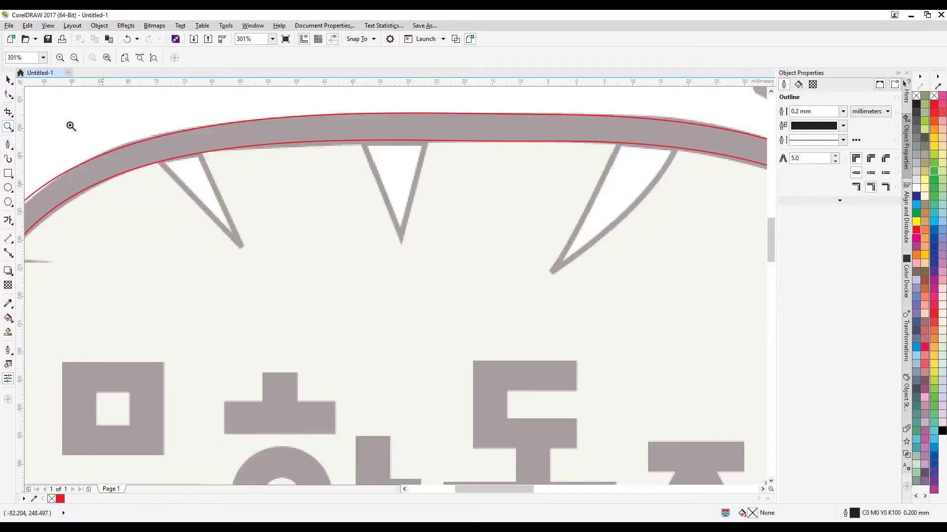
left_click(8, 144)
left_click(149, 148)
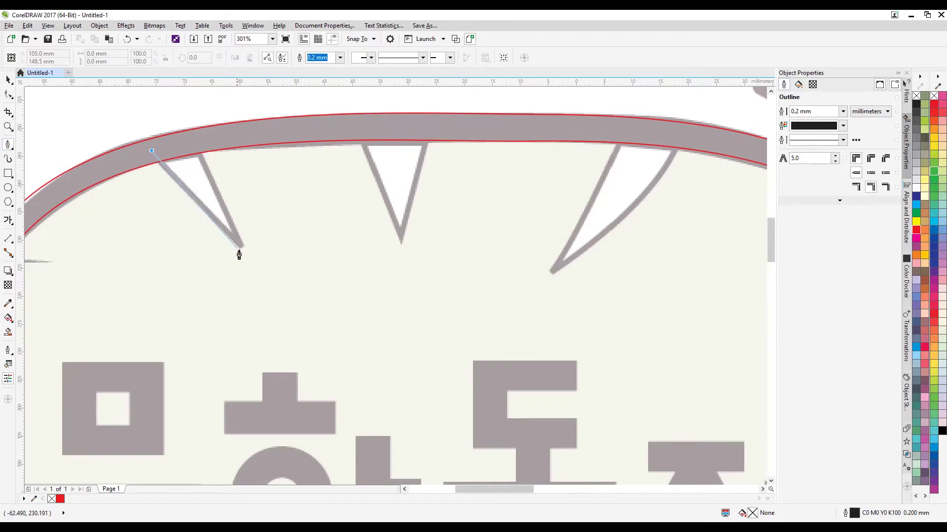
left_click(241, 246)
left_click(195, 138)
left_click(151, 150)
- Trace the middle top-edge spike as a closed triangle about 13 mm wide and 21 mm high, overlapping the border
left_click(357, 124)
left_click(402, 238)
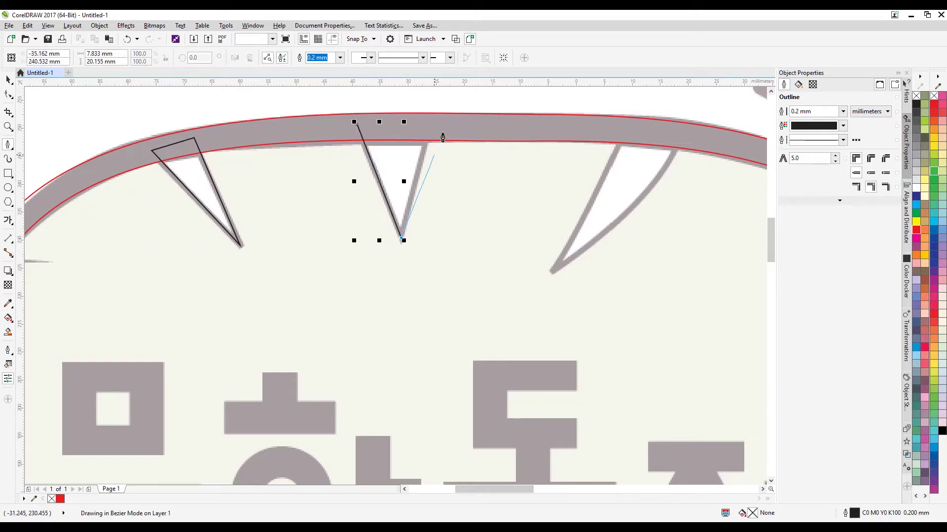
left_click(433, 122)
left_click(357, 125)
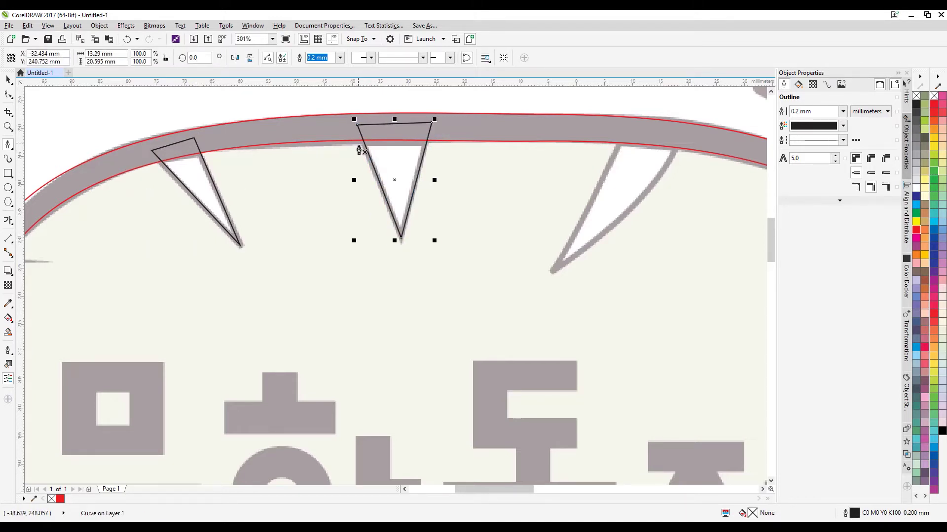
- Add a node to the inner copy's top edge at the middle spike and adjust nearby nodes and handles to the border's inner edge
key("F10")
left_click(471, 141)
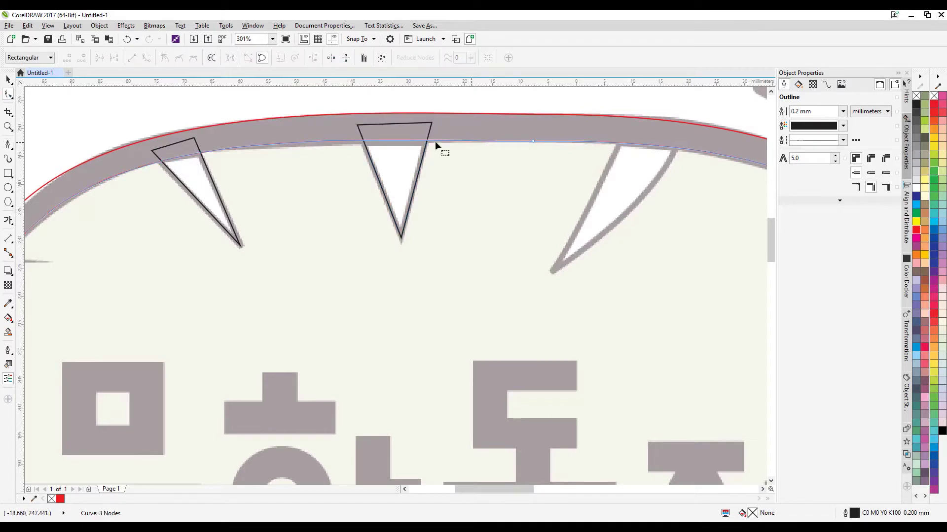
double_click(395, 143)
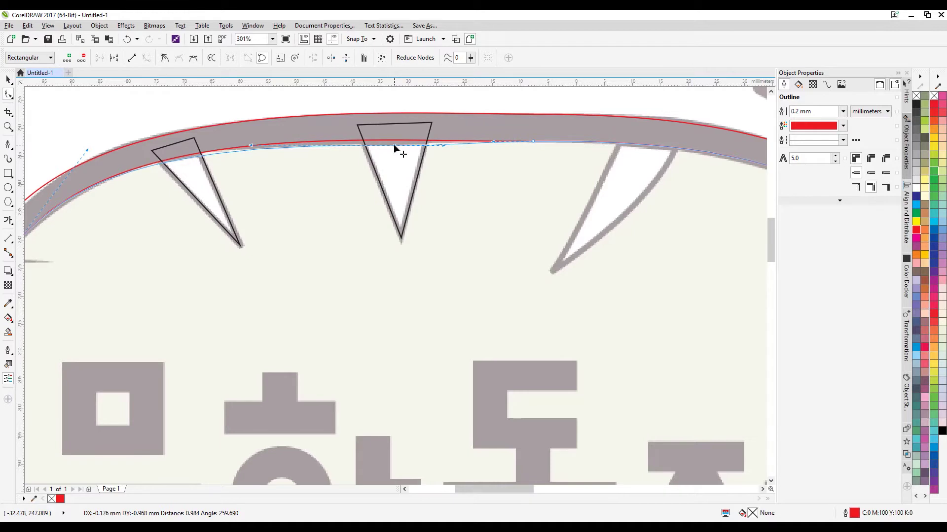
left_click_drag(264, 146, 249, 146)
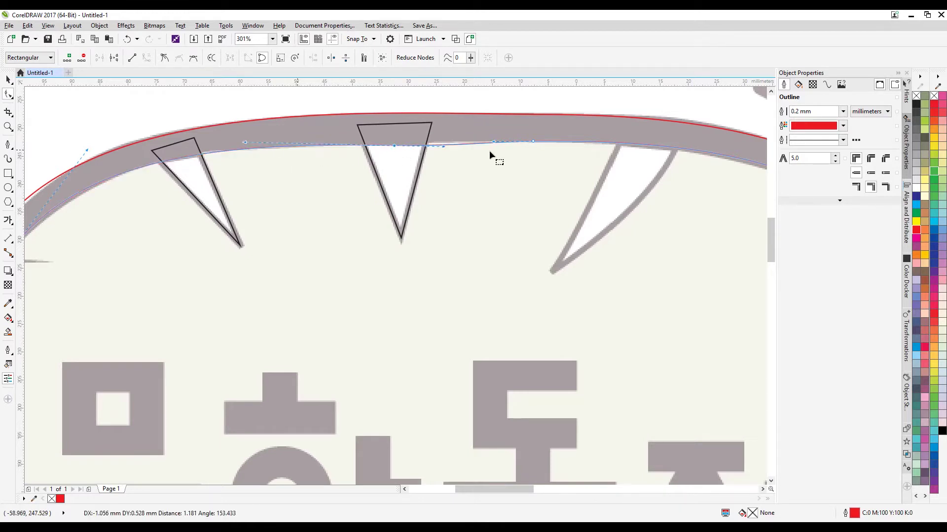
left_click_drag(347, 177, 347, 176)
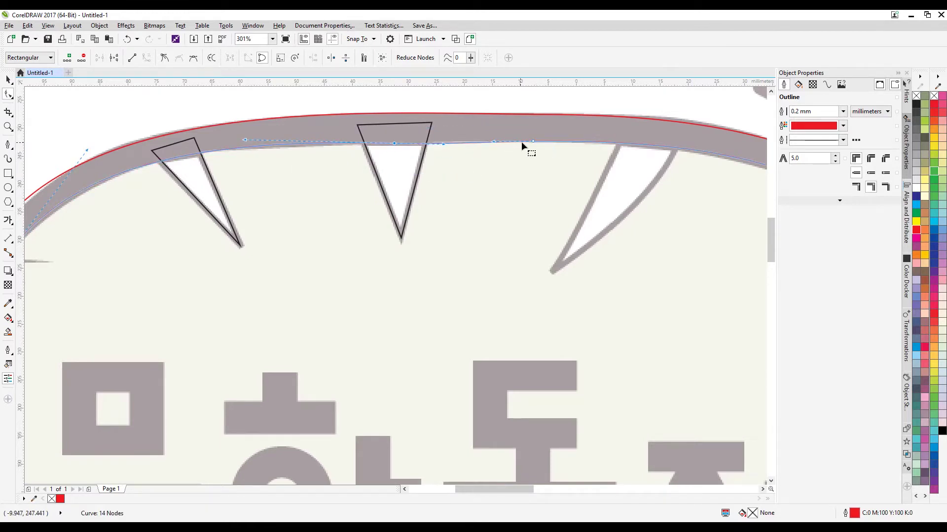
left_click_drag(533, 142, 530, 142)
left_click_drag(442, 144, 443, 142)
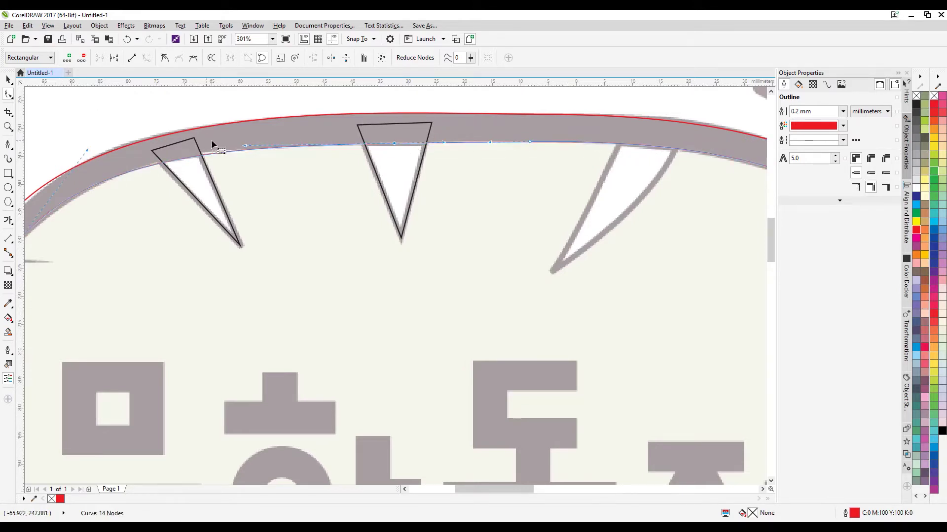
left_click_drag(239, 144, 231, 143)
key("space")
left_click(475, 191)
left_click(340, 169)
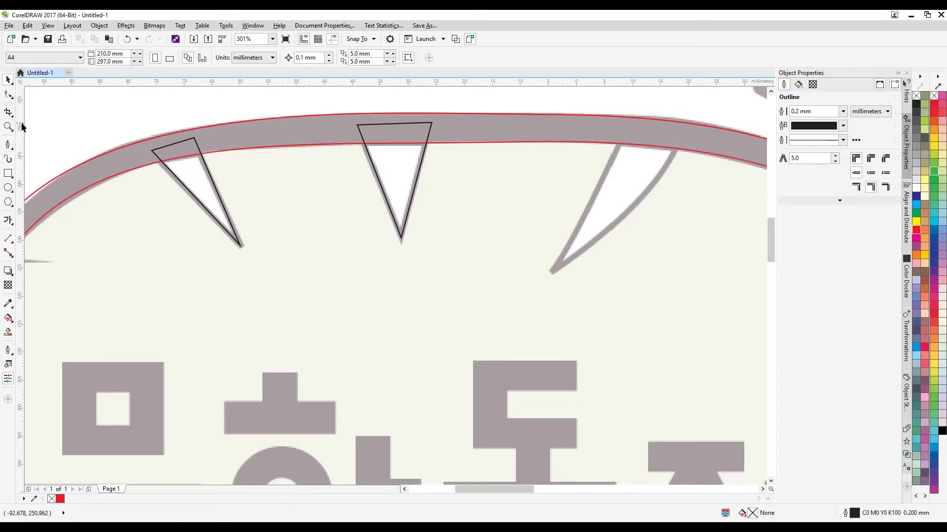
- Trace the right top-edge spike as a closed Pen shape about 23 by 25 mm, with a straight left side and curved right side
left_click(8, 144)
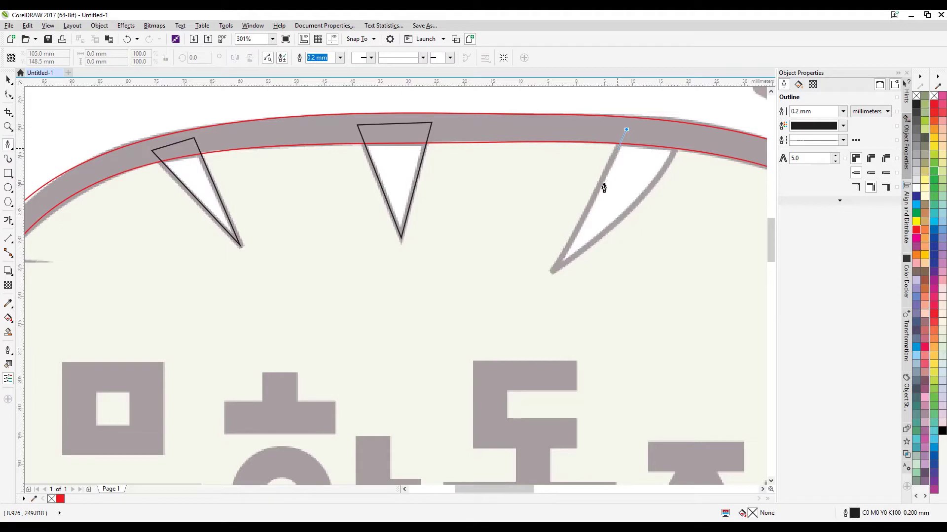
left_click(554, 270)
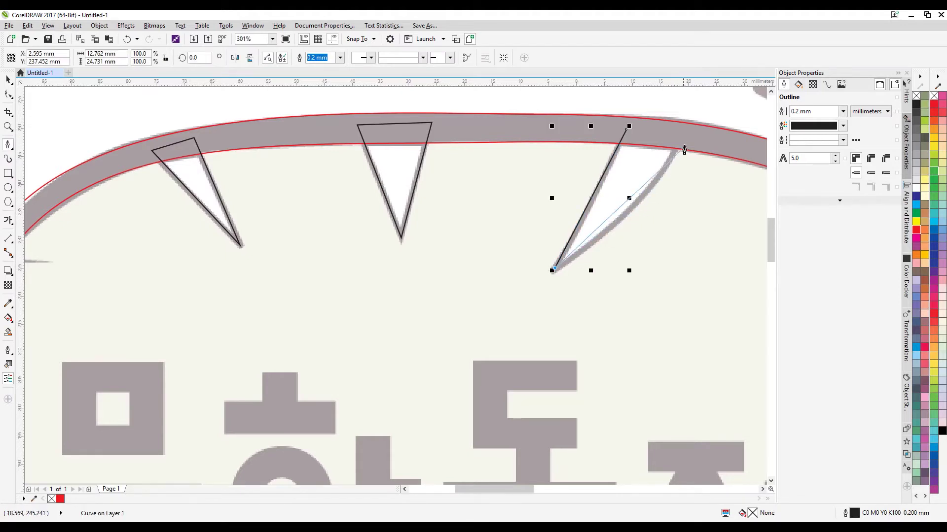
left_click_drag(686, 139, 688, 100)
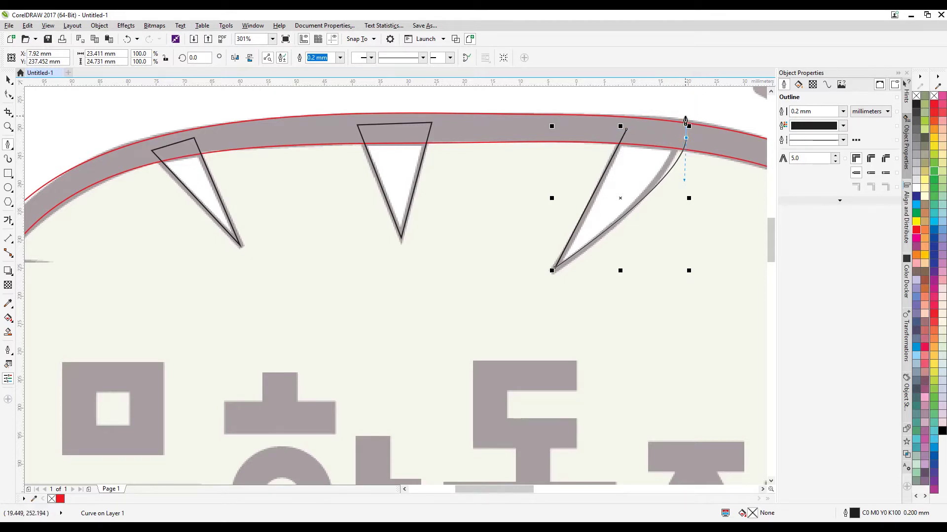
left_click(626, 131)
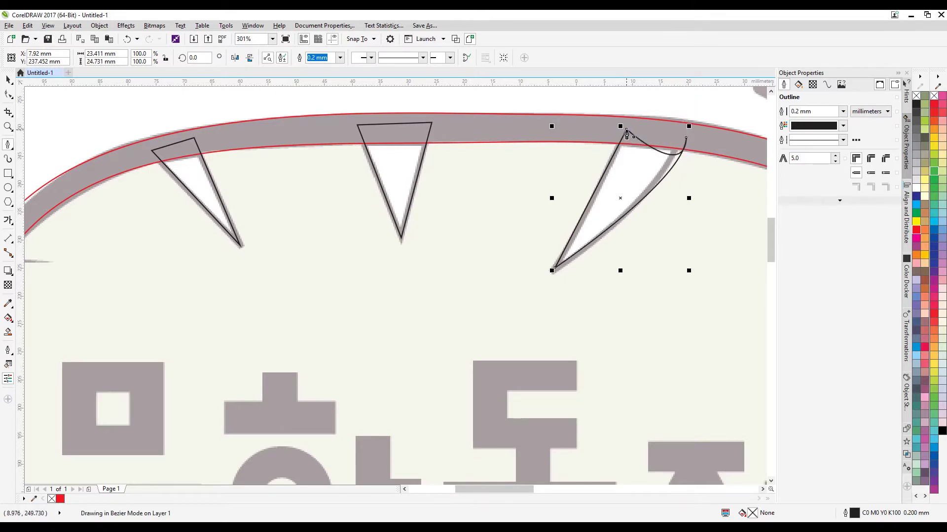
- Reshape the right top-edge spike, moving its upper-right node left onto the traced edge and flattening its top segment within the border
left_click(8, 94)
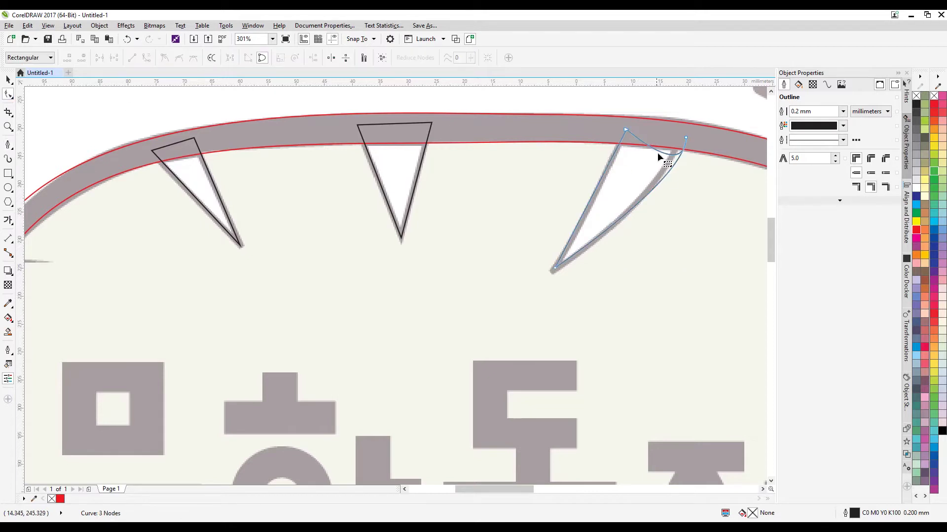
left_click_drag(668, 153, 679, 138)
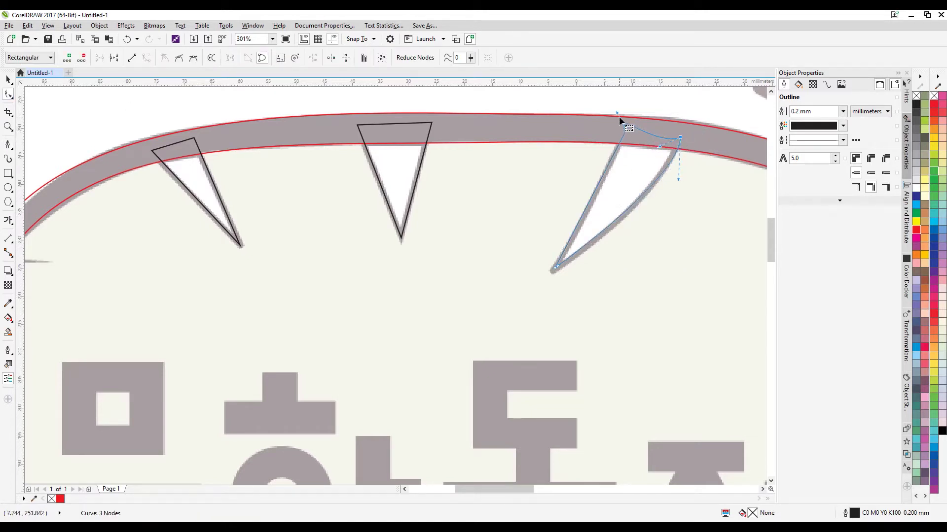
left_click_drag(617, 113, 659, 136)
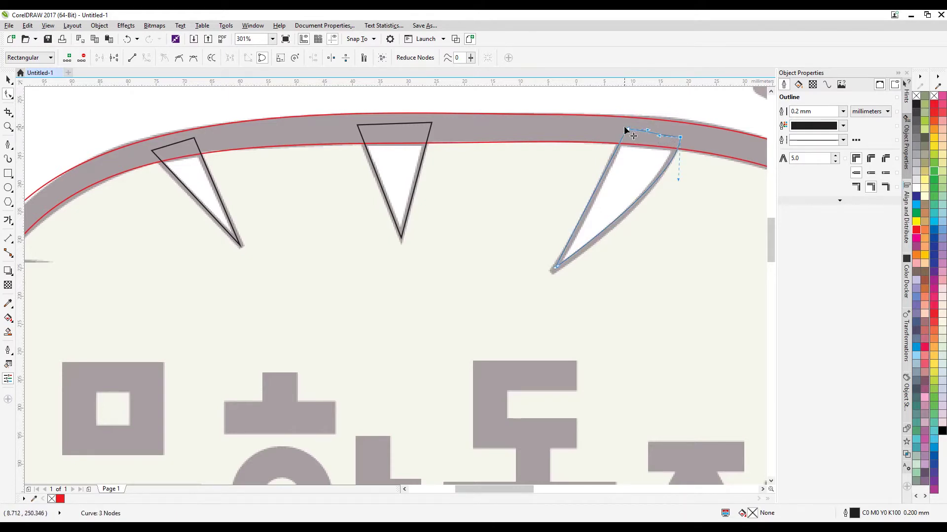
- Trace the spike on the body's left side as a closed shape about 29 by 8 mm, straight above and curved below
left_click(8, 127)
right_click(592, 271)
left_click_drag(310, 144, 561, 301)
right_click(388, 312)
left_click(236, 352)
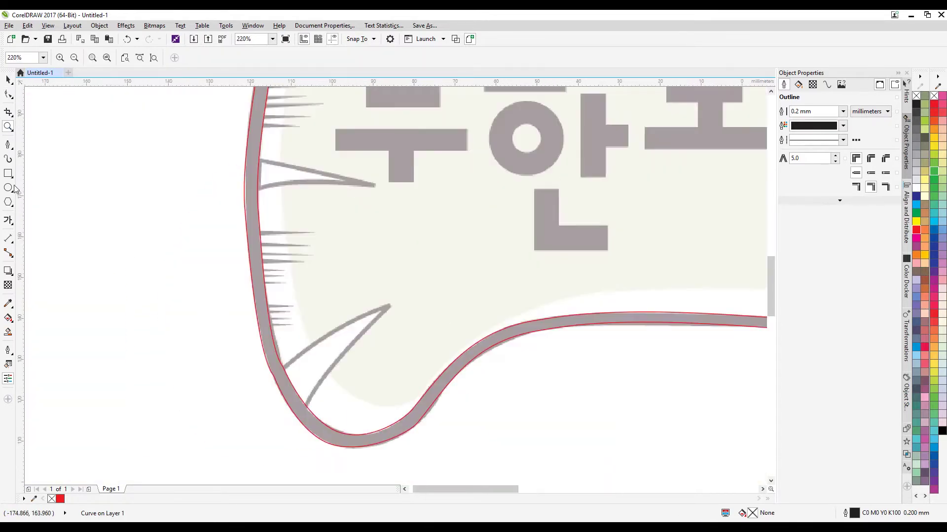
left_click(6, 145)
left_click(251, 158)
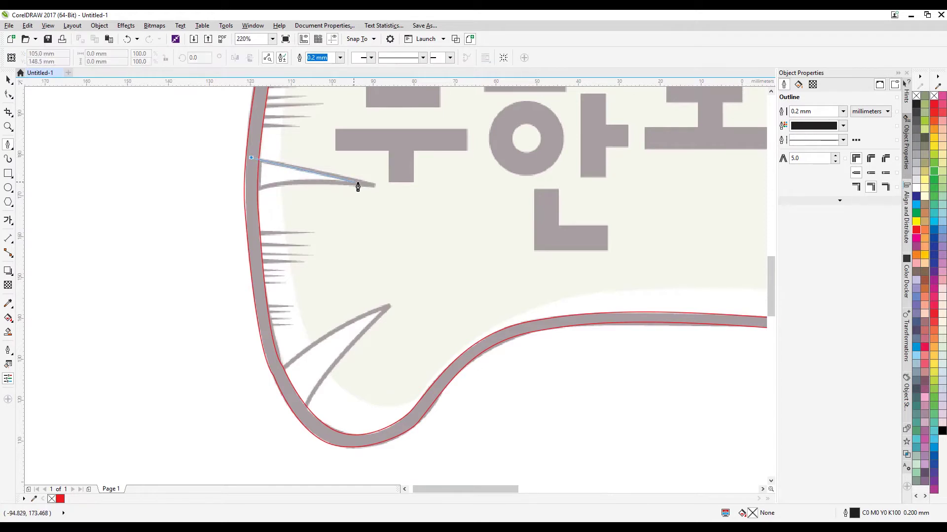
left_click(371, 185)
left_click_drag(252, 189, 221, 201)
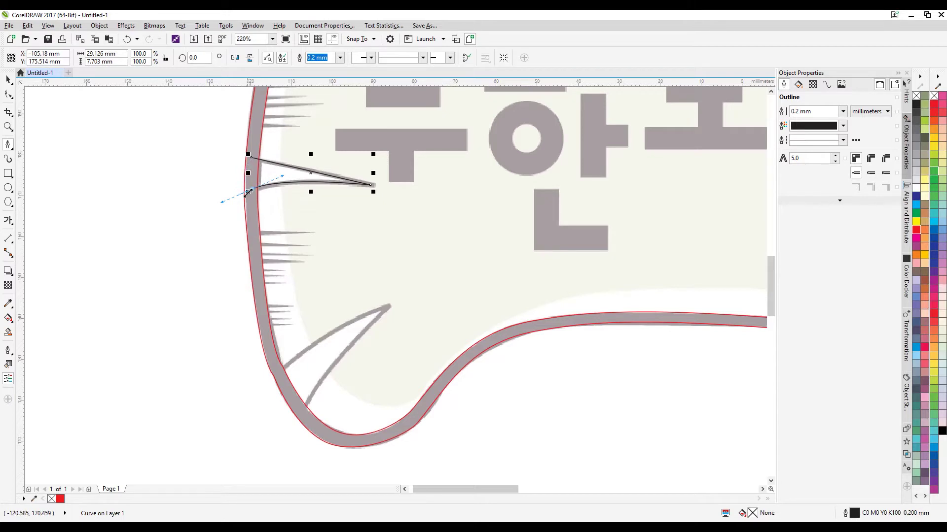
left_click(252, 192)
left_click(251, 159)
- Trace the curved spike above the left foot as a closed shape about 27 by 27 mm, with its base inside the border
left_click(278, 369)
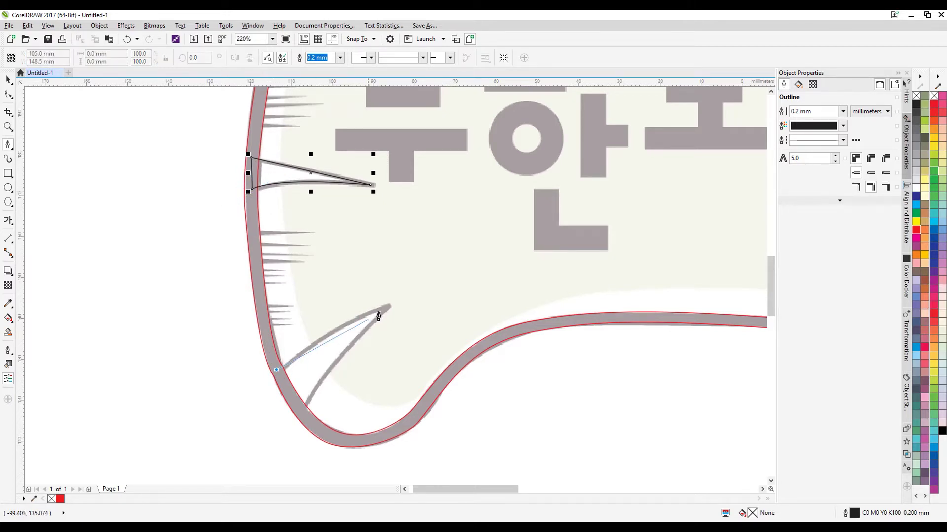
left_click_drag(388, 307, 422, 304)
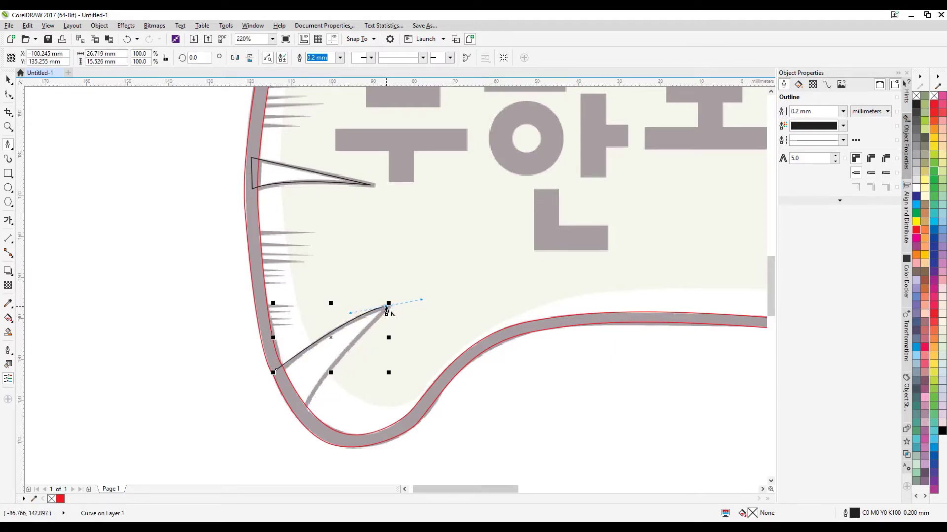
left_click_drag(299, 417, 298, 437)
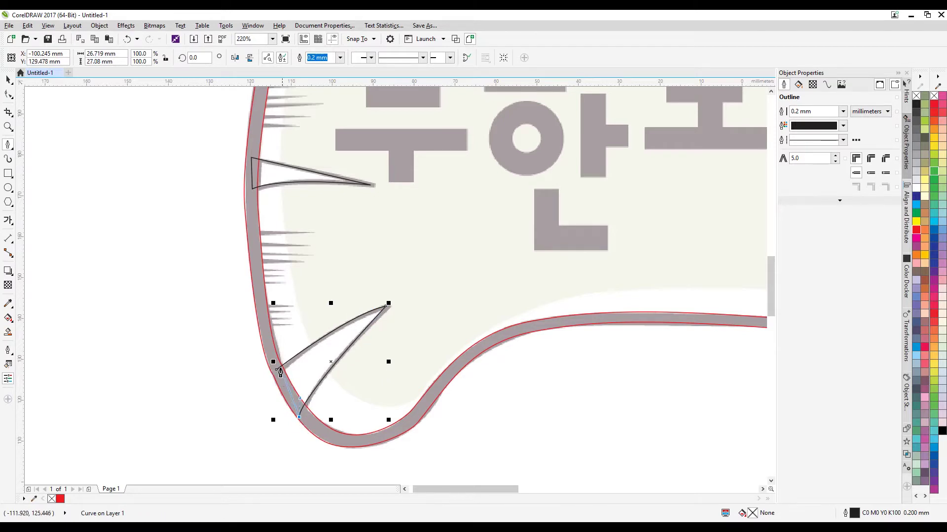
left_click(277, 374)
key("space")
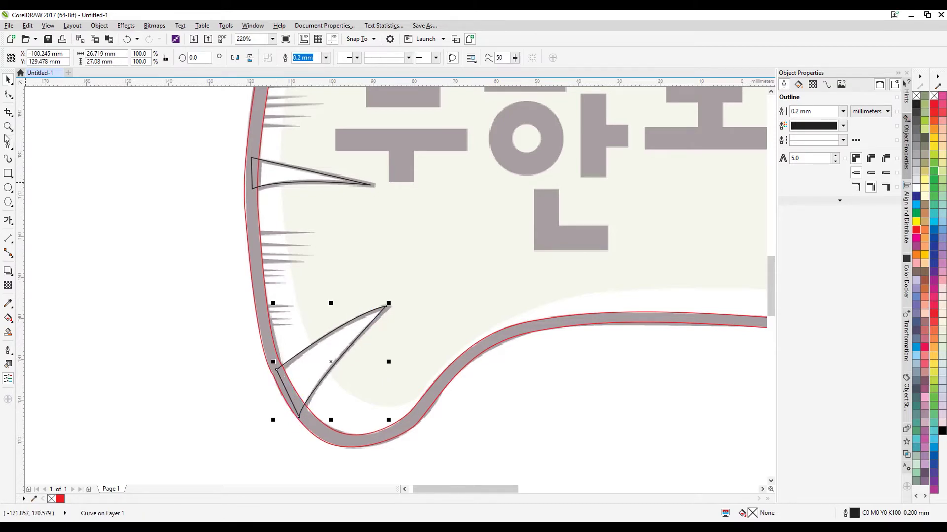
- Trace the spike in the right foot as a closed triangle about 23 mm wide and 26 mm high, overlapping the border
key("z")
right_click(496, 213)
left_click_drag(620, 476, 665, 508)
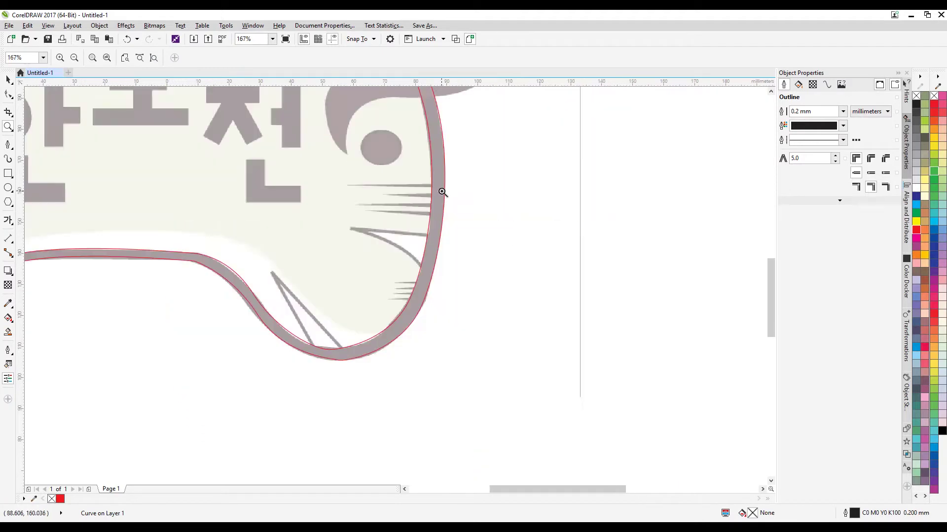
left_click(8, 146)
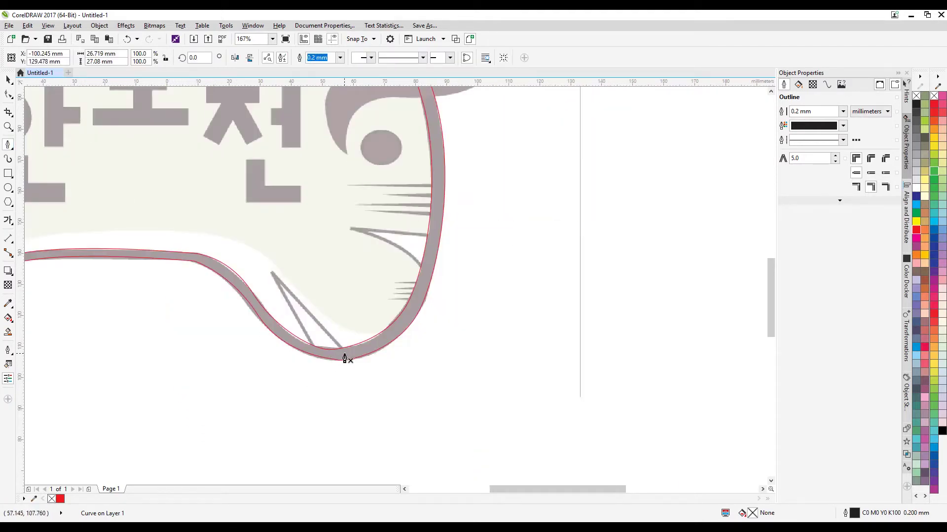
left_click(345, 354)
left_click(272, 273)
left_click(315, 354)
left_click(345, 356)
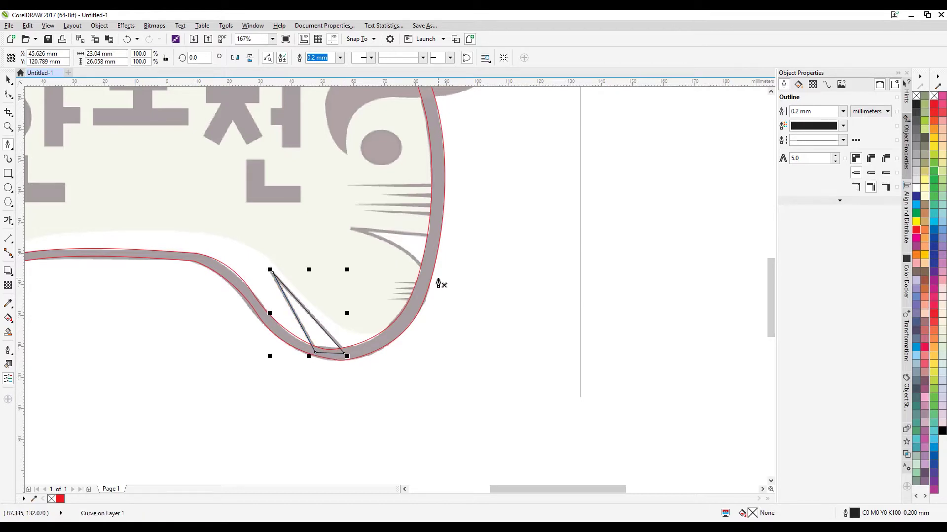
- Trace the right-side spike as a closed shape about 27 by 14 mm, straight above and curved below, ending inside the border
left_click(437, 236)
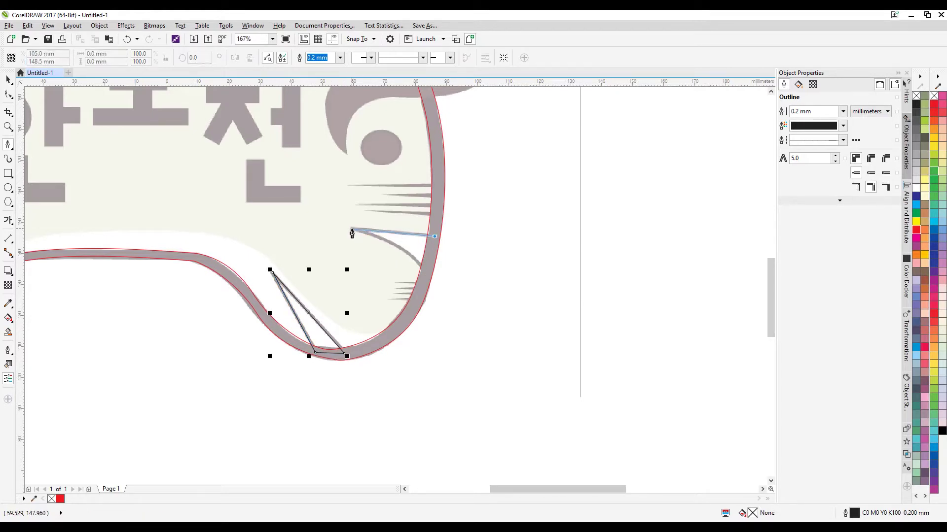
left_click(349, 230)
left_click_drag(427, 274, 447, 298)
left_click(427, 272)
left_click(434, 241)
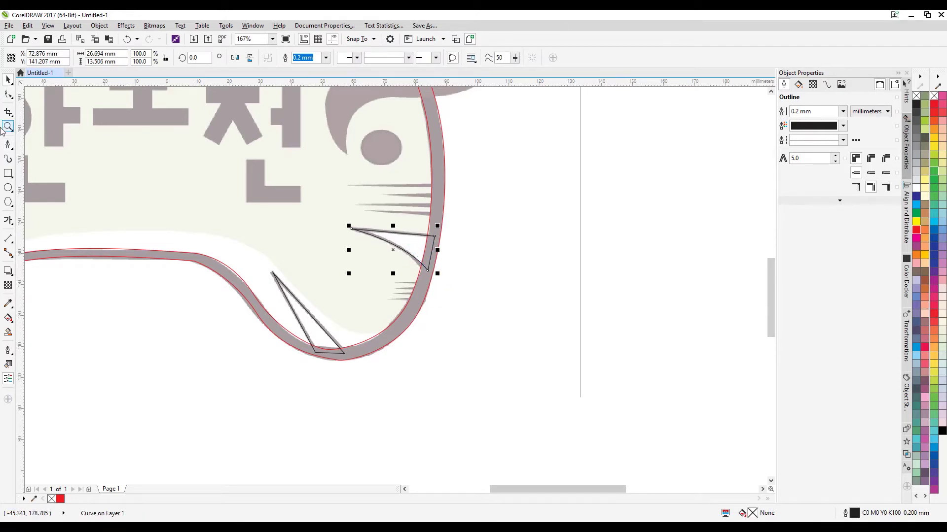
- Refine the right-side spike's nodes and lower curve to follow the bitmap, moving its tip and lower base corner
left_click(7, 126)
left_click(7, 94)
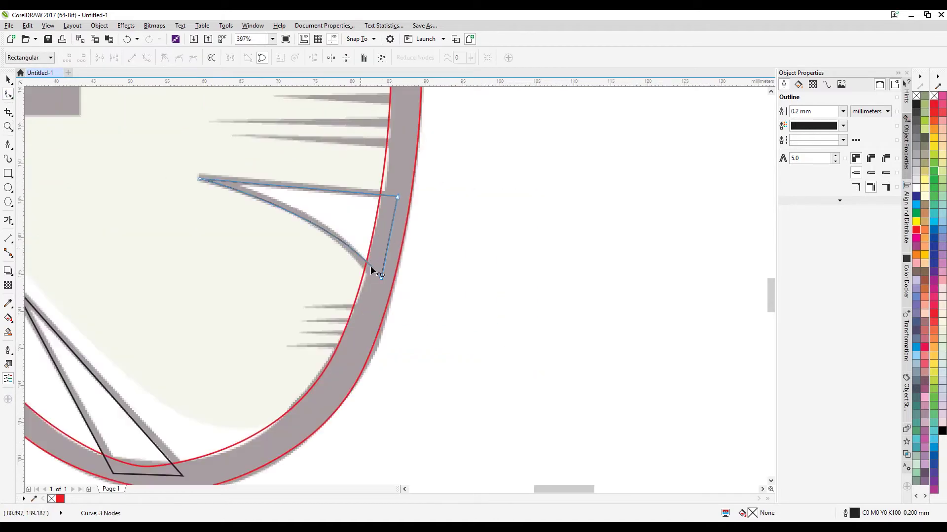
left_click_drag(380, 278, 377, 280)
left_click_drag(184, 161, 237, 211)
key("Right")
key("Right")
key("Up")
key("Up")
left_click_drag(201, 177, 202, 176)
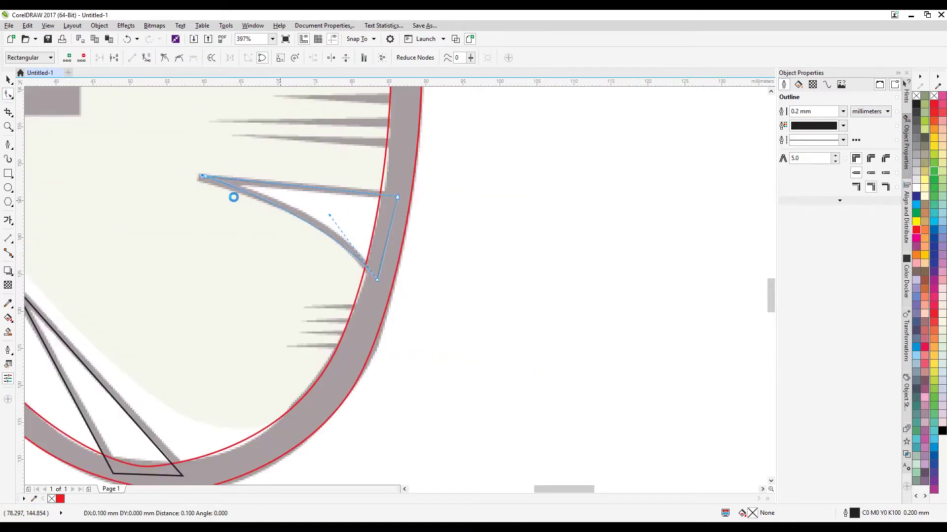
left_click_drag(329, 215, 327, 206)
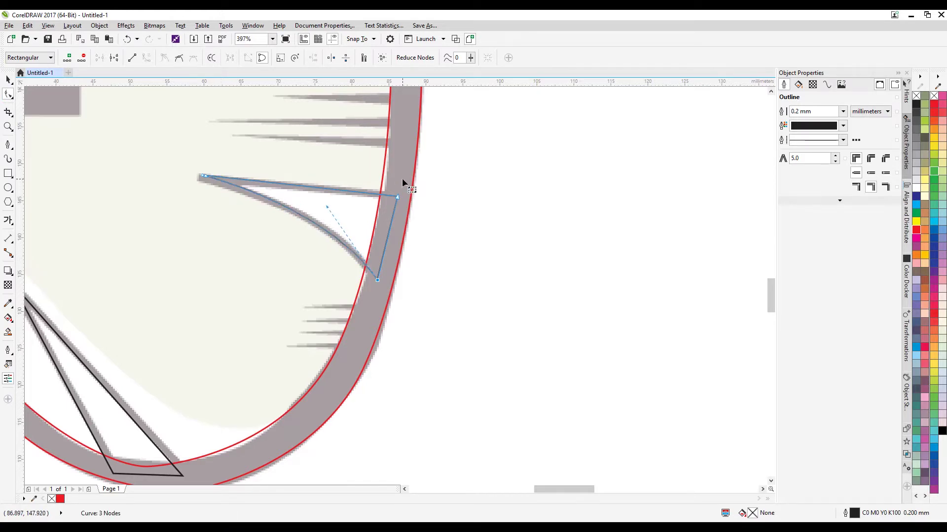
key("Down")
key("Down")
key("Down")
key("Down")
key("Down")
- Nudge both base corners of the right foot's triangular spike so its sides follow the centres of the bitmap lines
left_click(117, 473)
left_click_drag(196, 465, 164, 483)
key("Up")
key("Up")
key("Up")
key("Right")
key("Right")
key("Right")
key("Right")
key("Right")
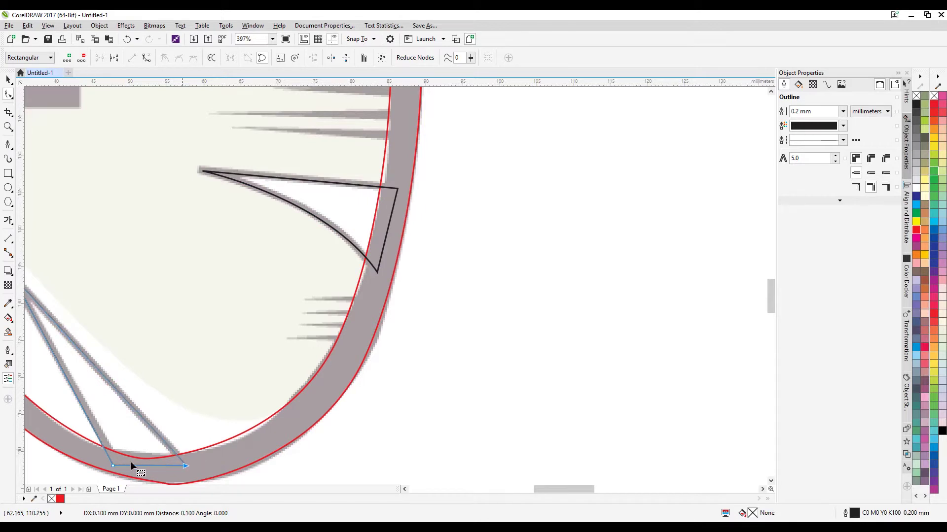
left_click_drag(93, 449, 147, 484)
key("Right")
key("Right")
key("Up")
key("Right")
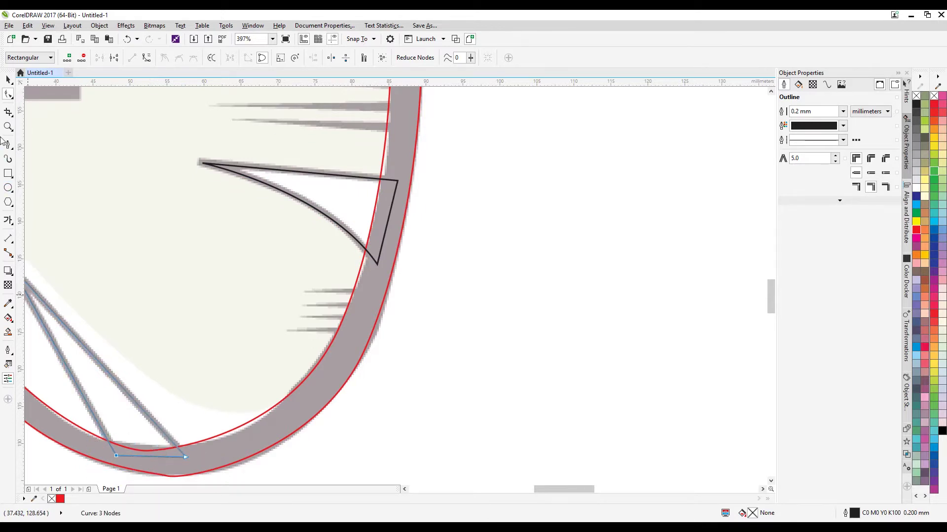
- Adjust the tip node of the right foot's spike to match the bitmap tip
left_click(8, 126)
scroll(461, 277, "down", 3)
left_click_drag(236, 250, 401, 412)
left_click(8, 95)
left_click_drag(229, 196, 313, 177)
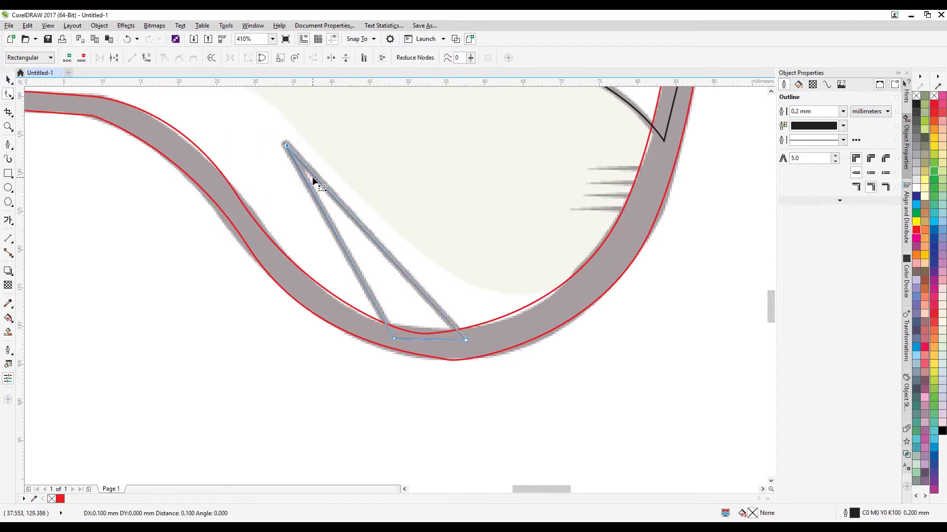
- Refine the curved spike above the left foot, shifting its tip and base corners and reshaping its upper curve to match the bitmap
left_click(8, 127)
scroll(190, 200, "down", 3)
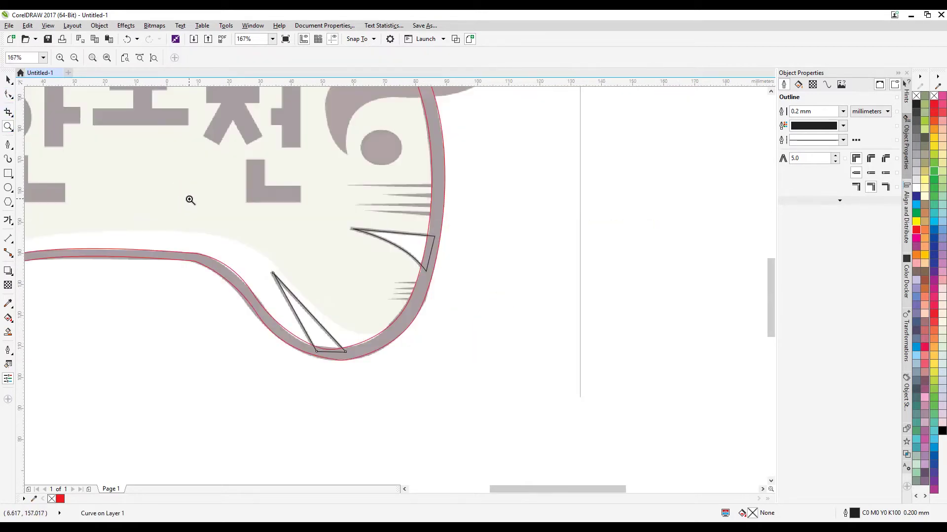
right_click(225, 228)
left_click_drag(266, 302, 172, 455)
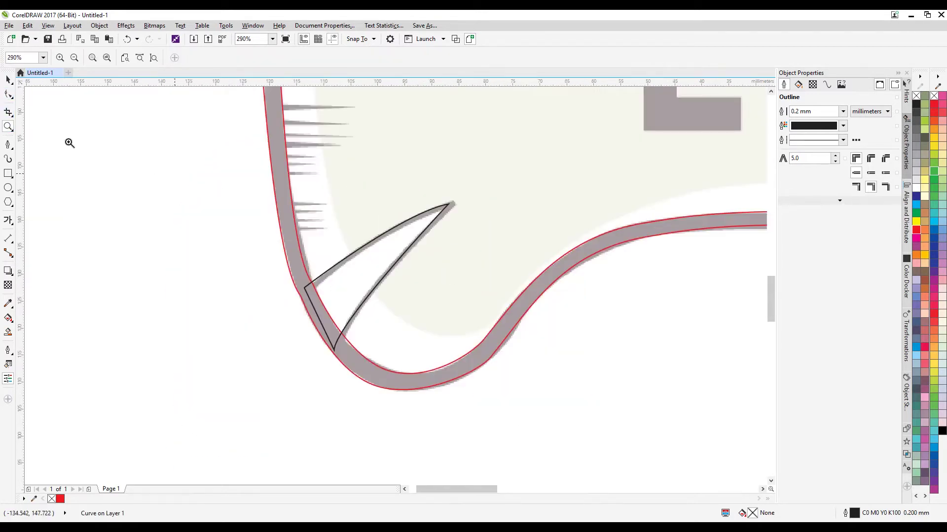
left_click(7, 94)
left_click(449, 203)
left_click_drag(448, 203, 450, 206)
left_click_drag(311, 294, 344, 302)
key("Down")
key("Right")
key("Down")
key("Right")
left_click_drag(404, 216, 398, 213)
left_click_drag(334, 351, 335, 348)
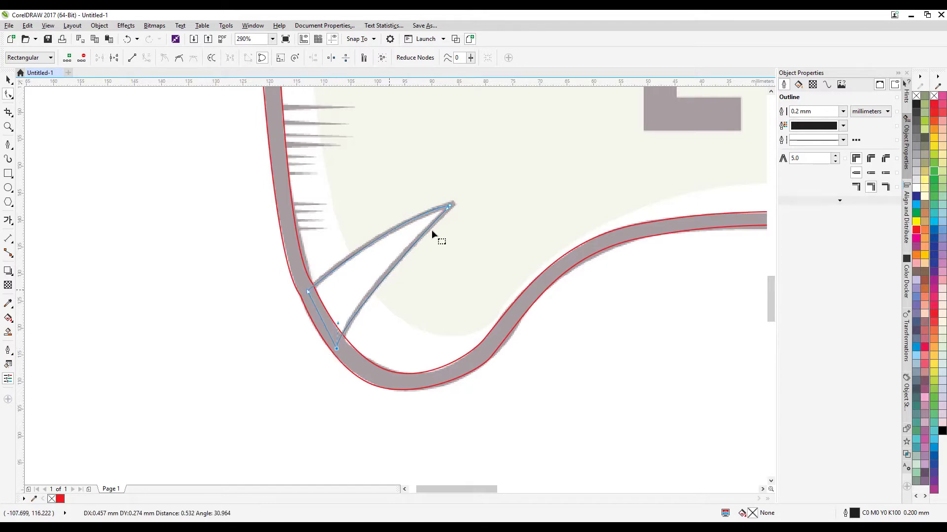
- Move the outer base corner of the leftmost top spike slightly outward so its long side follows the bitmap
left_click(9, 126)
right_click(306, 150)
left_click_drag(165, 125, 383, 350)
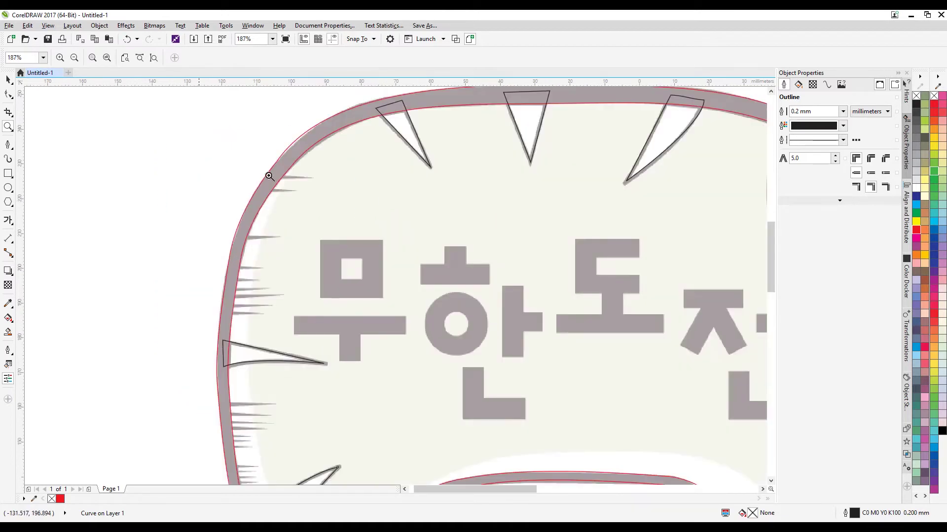
left_click(338, 99)
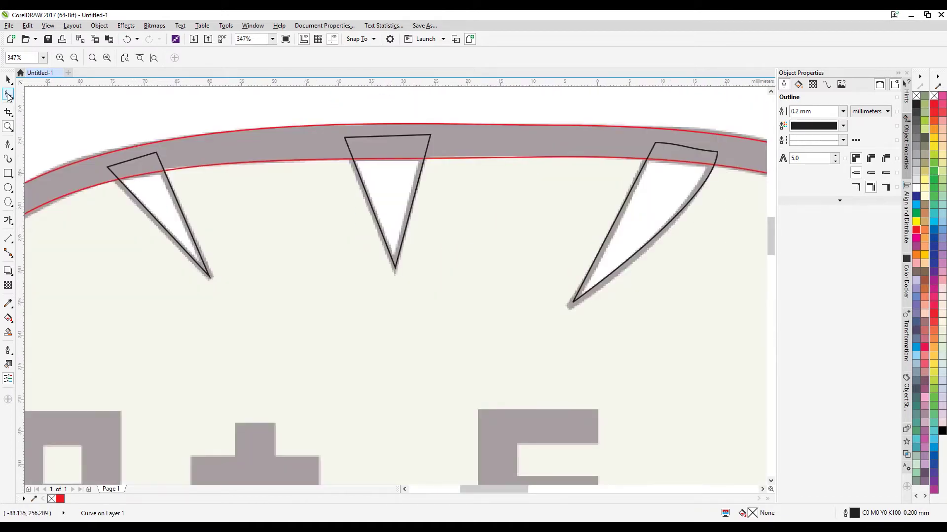
left_click(9, 94)
left_click(107, 168)
left_click(105, 167)
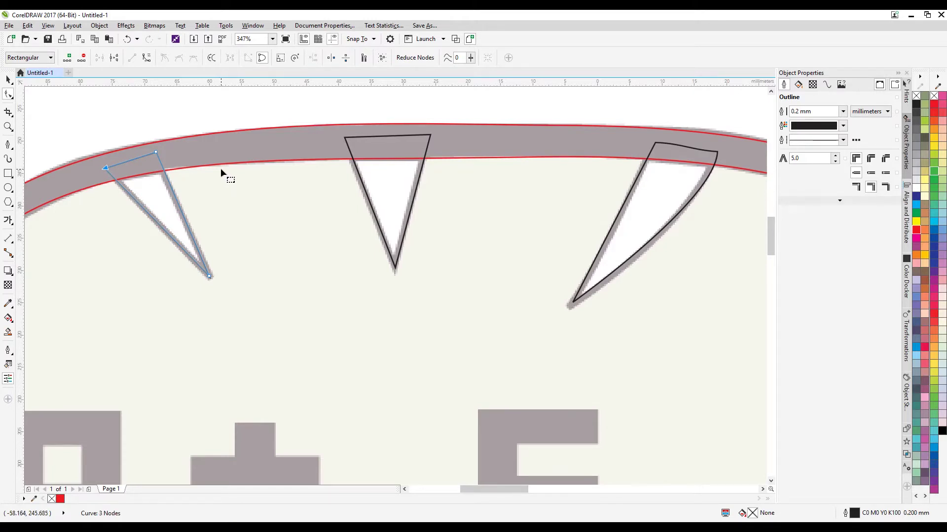
key("space")
left_click(493, 110)
- Trace the uppermost fine hair stroke on the body's left edge as a closed triangle about 11.5 by 1.4 mm
left_click(7, 128)
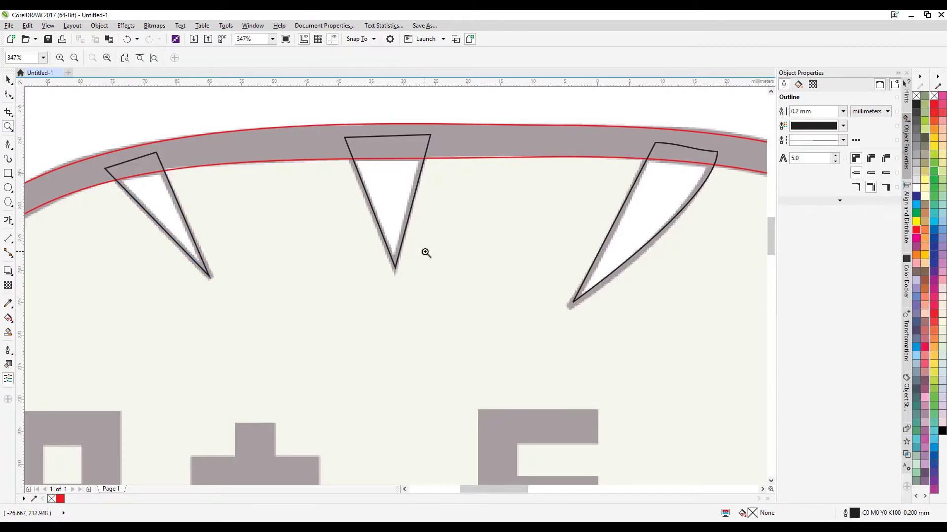
right_click(421, 252)
right_click(424, 248)
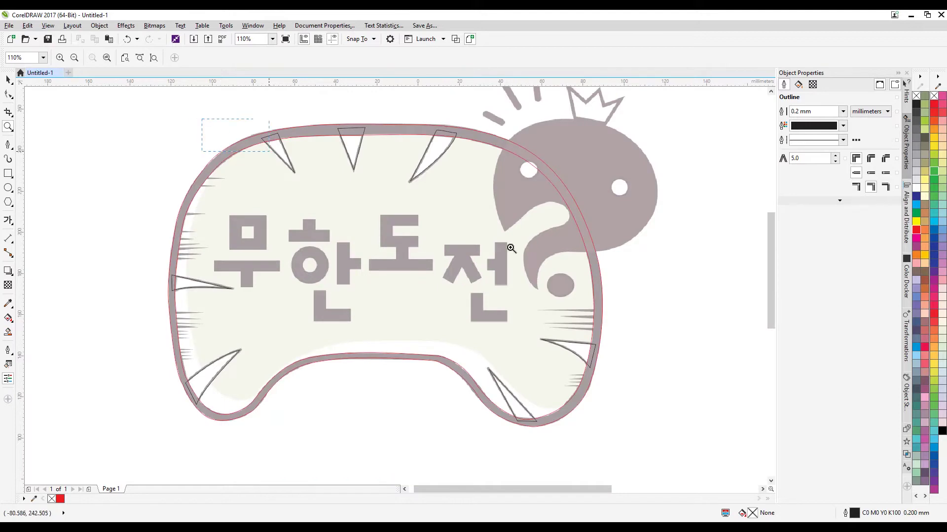
left_click(395, 244)
left_click_drag(134, 170, 345, 279)
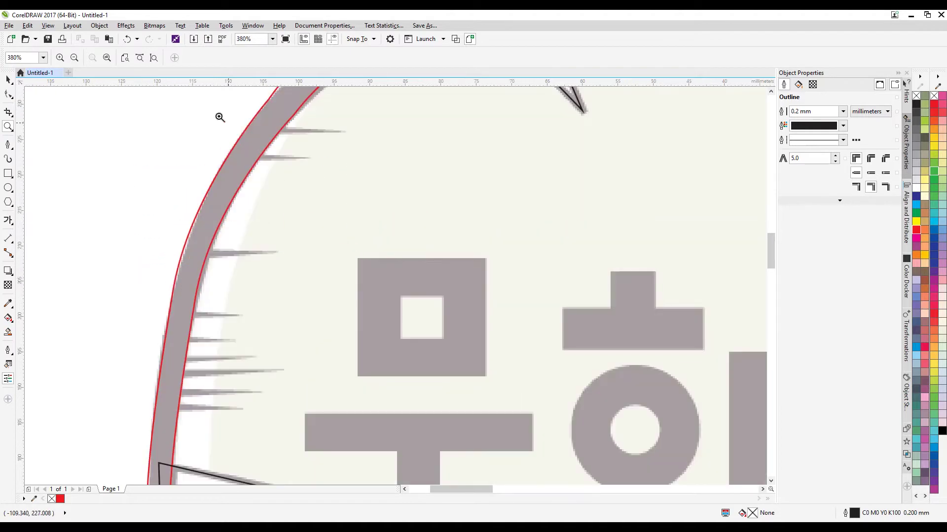
left_click(8, 144)
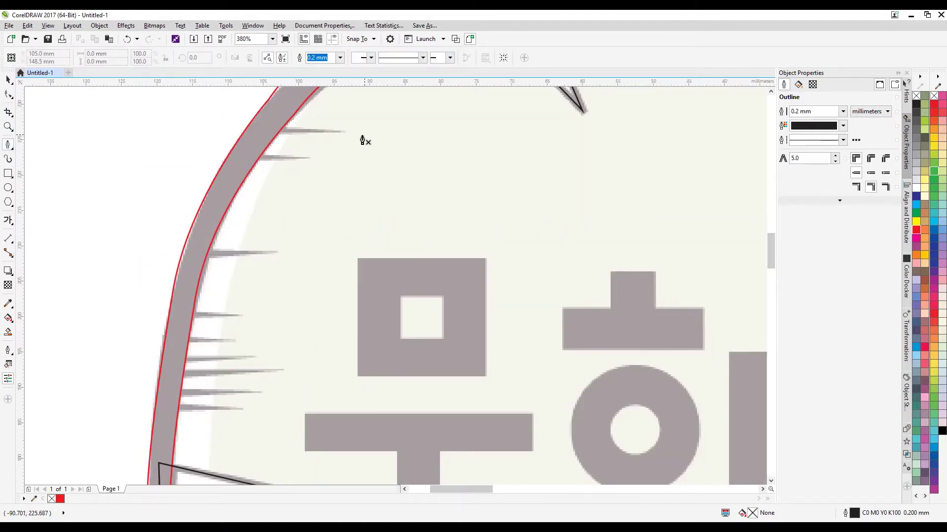
left_click(8, 127)
left_click(321, 157)
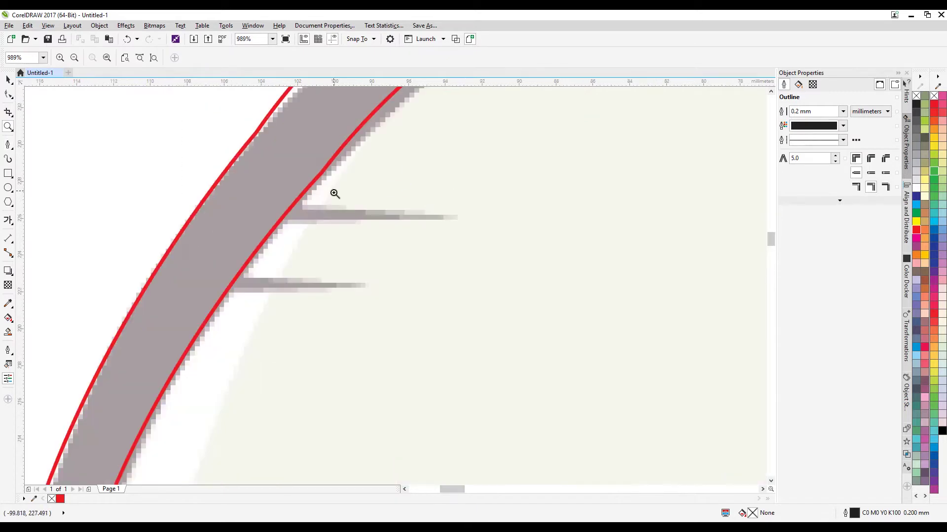
left_click(8, 144)
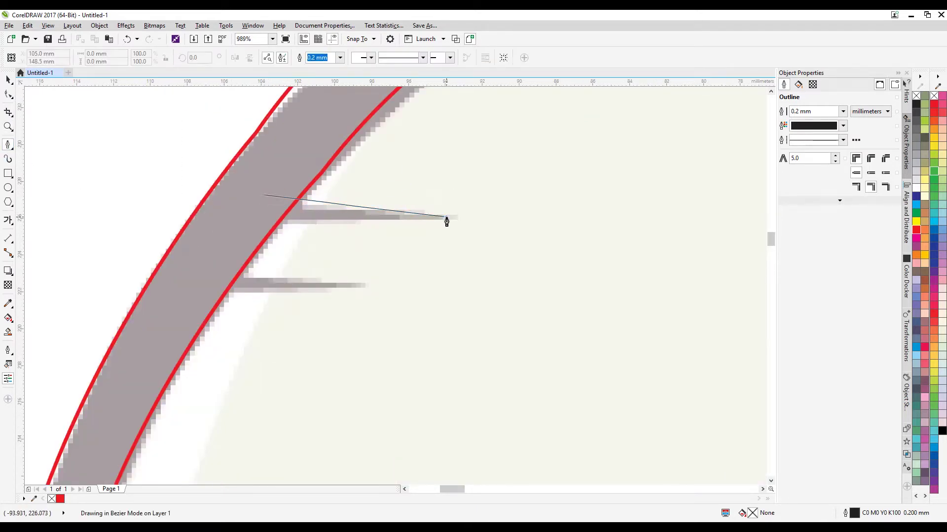
left_click(447, 217)
left_click(235, 221)
left_click(446, 217)
left_click(265, 196)
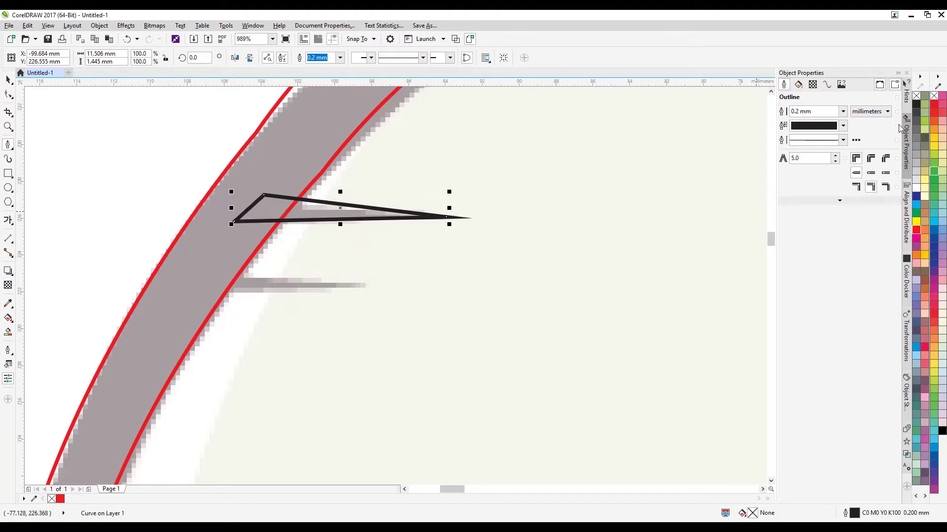
- Fill the thin triangle black, remove its outline, and adjust its base corners to about 1.2 mm overall height
left_click(916, 105)
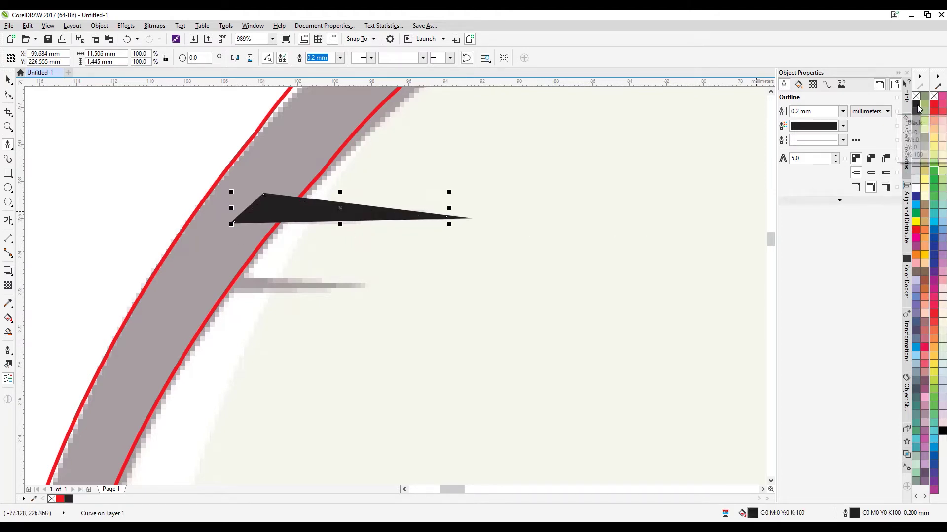
right_click(915, 95)
left_click(9, 95)
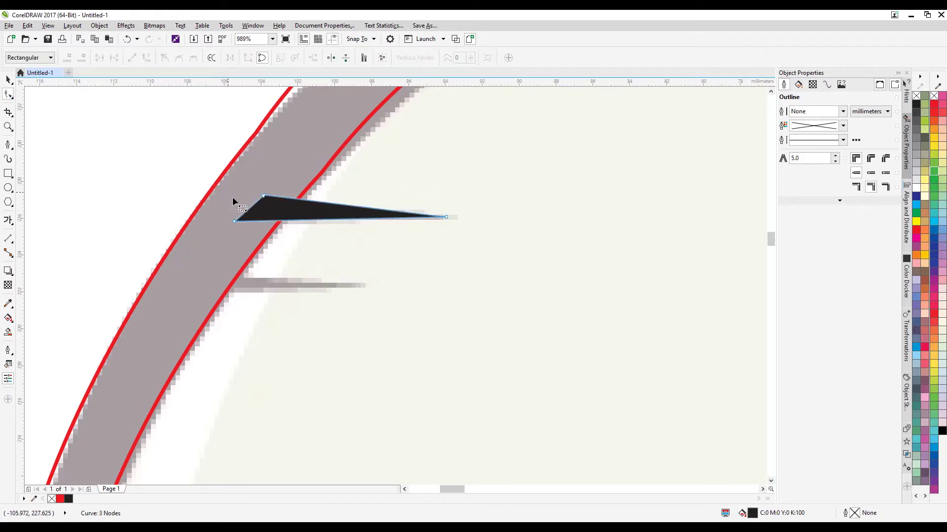
left_click_drag(262, 195, 232, 225)
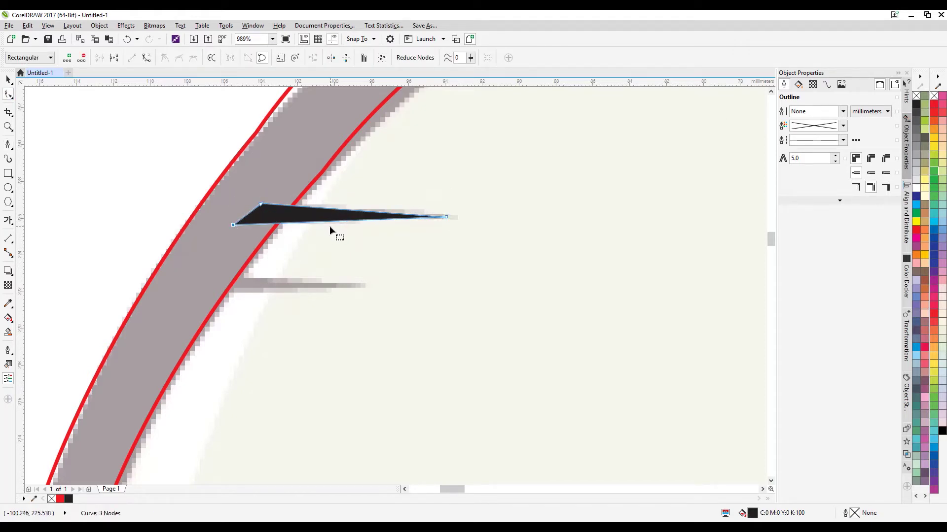
- Copy the black hair stroke onto the second fine stroke just below it
left_click(8, 79)
left_click(321, 225)
left_click_drag(322, 225, 252, 289)
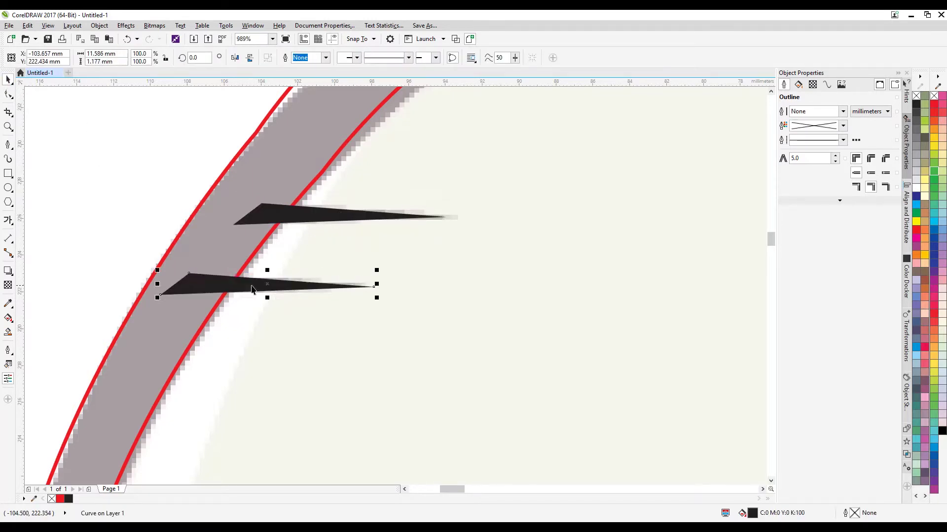
- Copy the black hair stroke onto the seven remaining fine strokes above the left-side spike, fitting lengths to the bitmap
left_click(9, 127)
right_click(276, 262)
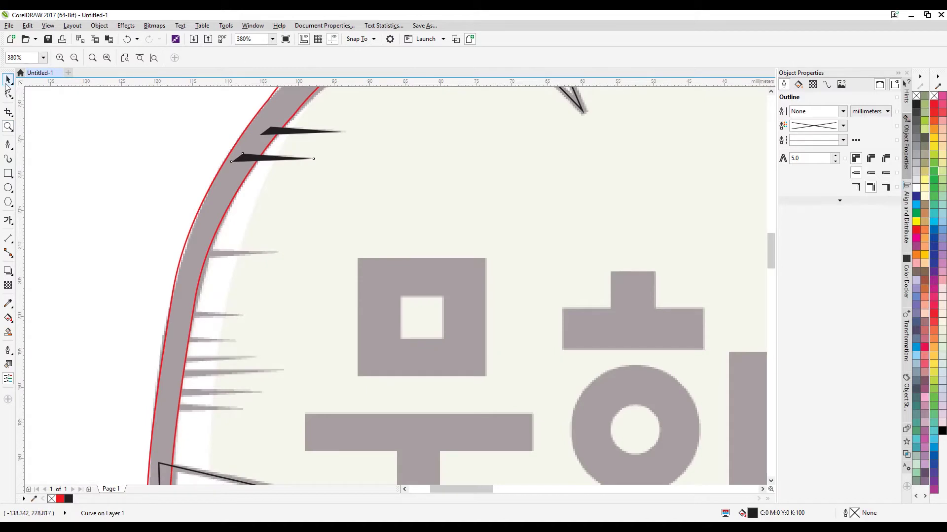
left_click(8, 80)
left_click_drag(261, 158, 295, 373)
right_click(216, 253)
right_click(202, 315)
right_click(190, 338)
right_click(201, 374)
left_click_drag(208, 357, 258, 394)
right_click(208, 392)
left_click_drag(197, 392, 187, 407)
right_click(187, 407)
- Shorten the fifth hair stroke from the top at its border end, keeping its base inside the border
left_click(174, 340)
left_click_drag(157, 339, 163, 340)
left_click(180, 403)
left_click(144, 387)
left_click(192, 341)
left_click(35, 165)
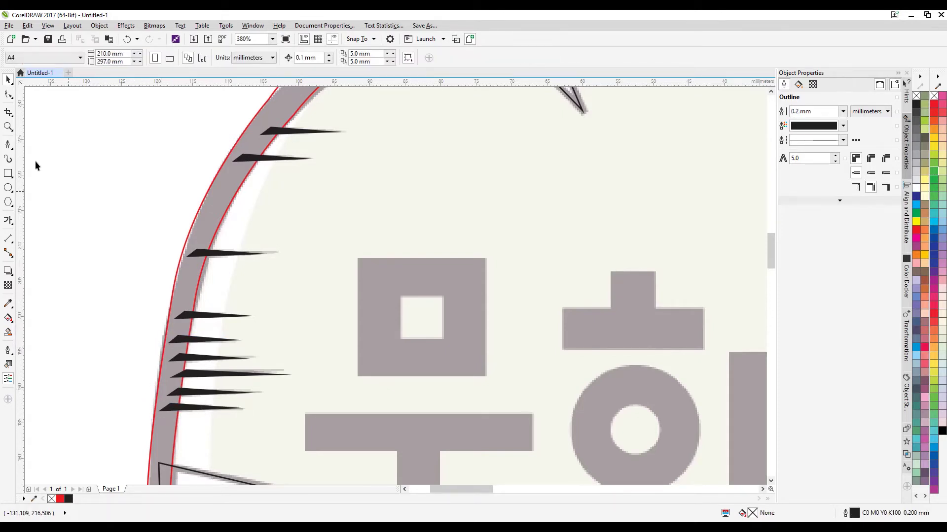
- Copy a black hair stroke onto the first fine stroke below the left-side spike and stretch it to about 15.9 mm long
left_click(10, 128)
right_click(247, 319)
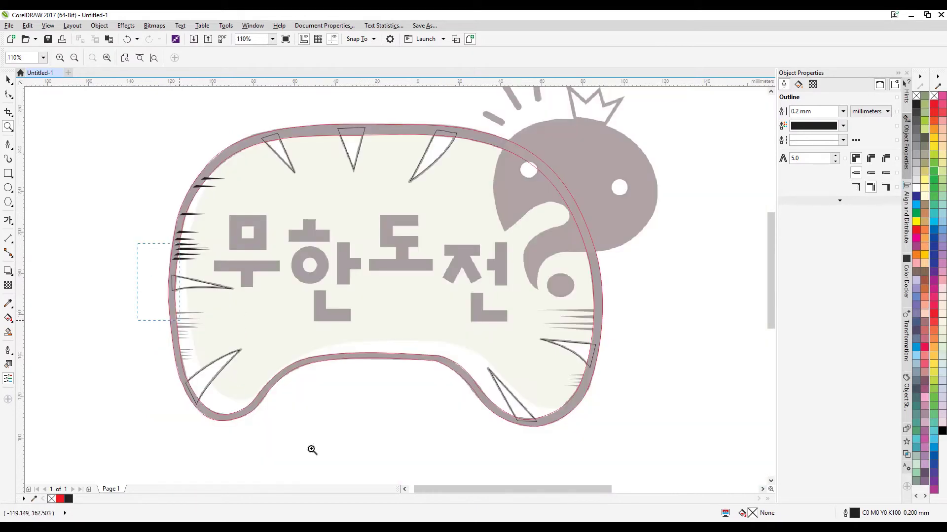
left_click(248, 187)
left_click_drag(190, 205, 383, 304)
right_click(248, 209)
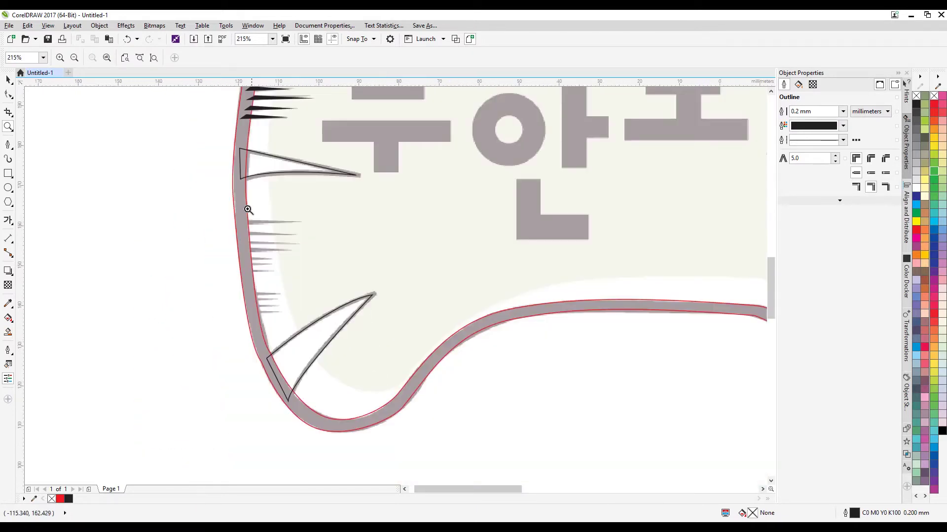
left_click(8, 79)
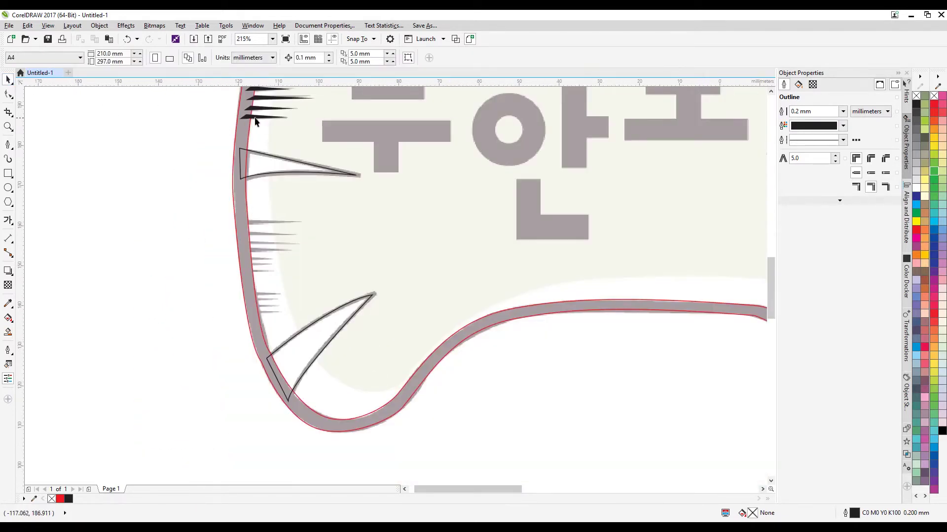
left_click(256, 224)
left_click(255, 225)
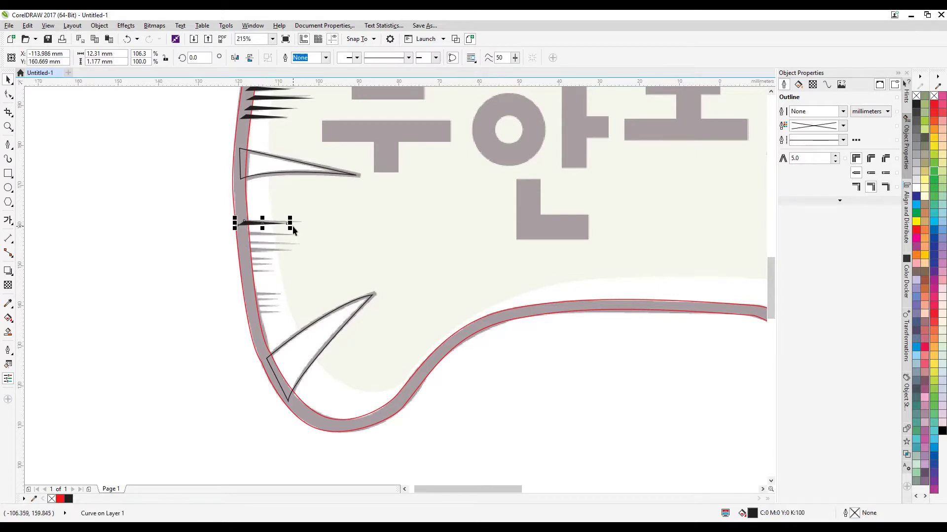
left_click(266, 225)
key("ctrl+z")
mouse_move(288, 223)
left_mouse_down()
mouse_move(305, 223)
mouse_move(275, 222)
left_mouse_up()
- Copy the hair stroke onto the six fine strokes directly below it, making the lower three shorter to match the bitmap
left_click(9, 127)
left_click_drag(146, 173, 393, 405)
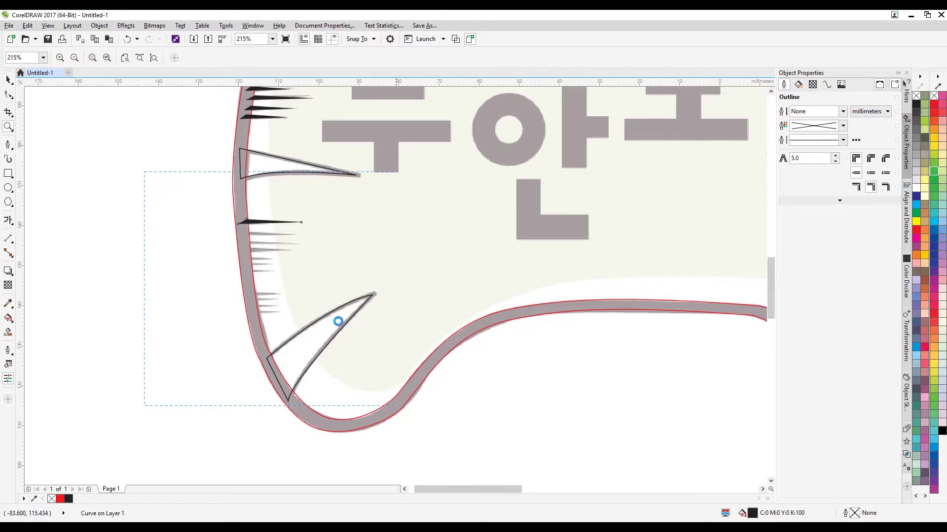
left_click(9, 80)
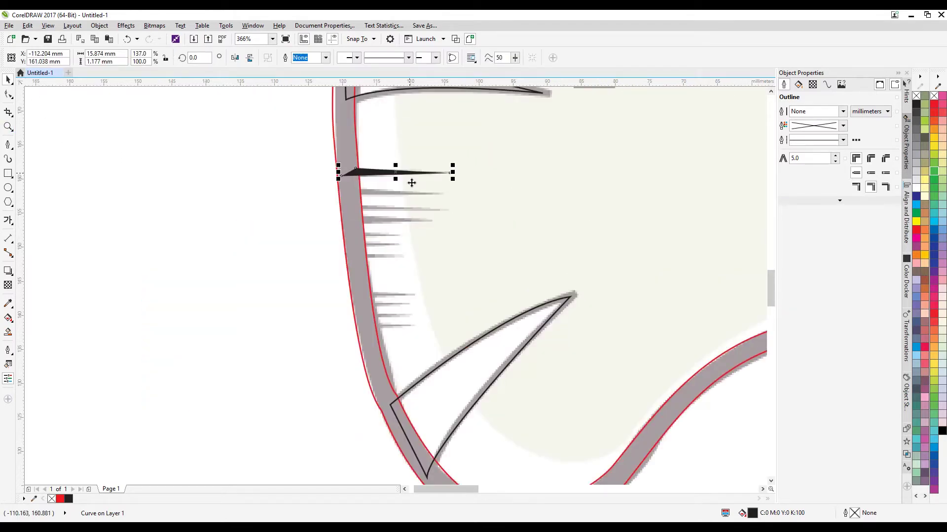
mouse_move(411, 182)
left_mouse_down()
mouse_move(412, 223)
mouse_move(447, 221)
mouse_move(384, 241)
mouse_move(382, 328)
left_mouse_up()
right_click(413, 208)
right_click(412, 221)
right_click(404, 234)
right_click(384, 245)
right_click(385, 255)
- Place four small hair-stroke copies about 8 by 0.65 mm on the fine strokes just above the left foot's spike
right_click(388, 296)
right_click(384, 307)
right_click(381, 318)
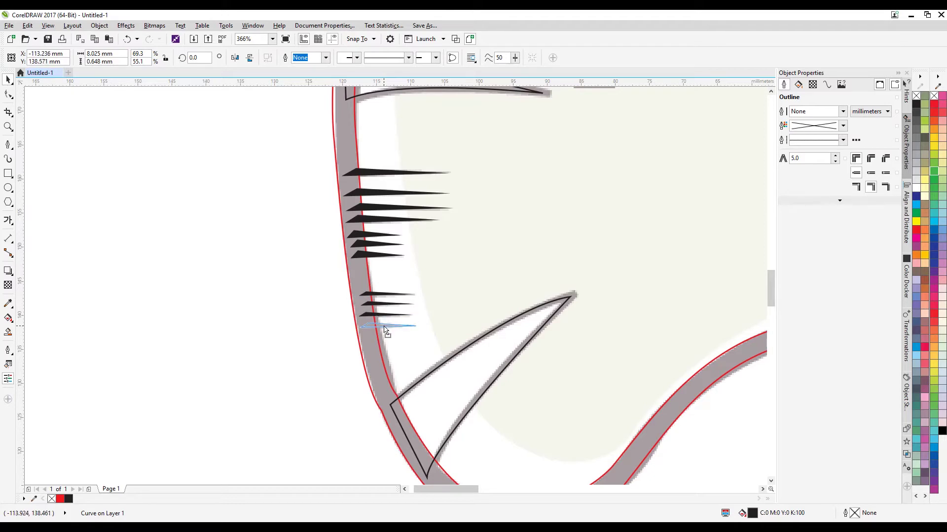
right_click(382, 329)
left_click(254, 264)
left_click(10, 129)
right_click(302, 201)
right_click(302, 201)
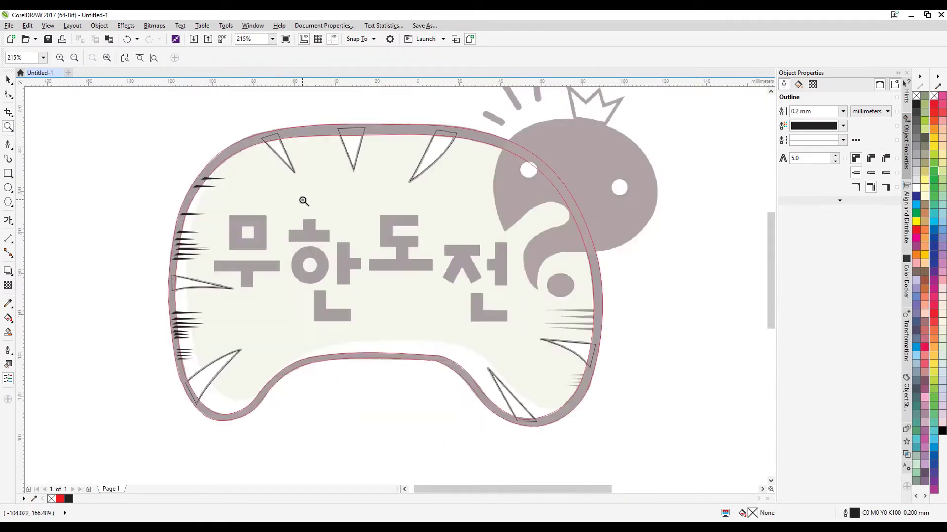
mouse_move(133, 156)
left_mouse_down()
mouse_move(401, 358)
mouse_move(665, 424)
left_mouse_up()
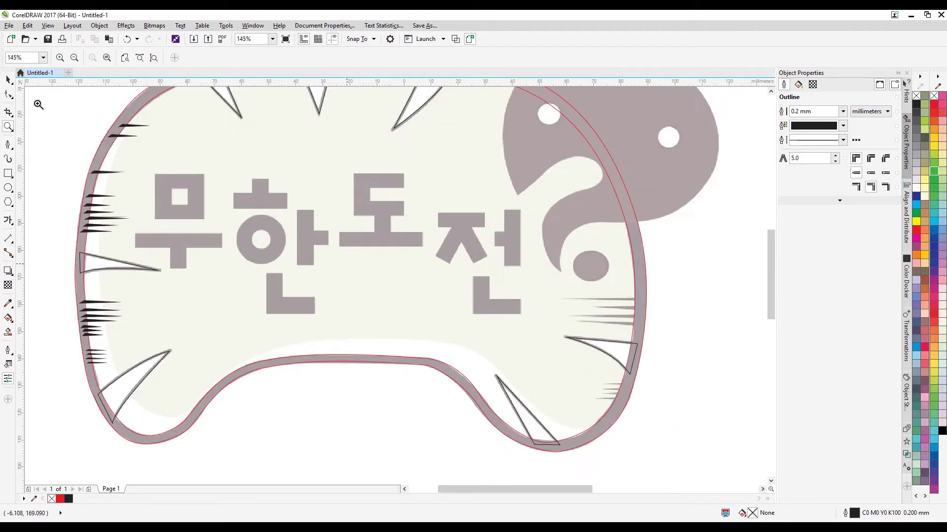
left_click(8, 80)
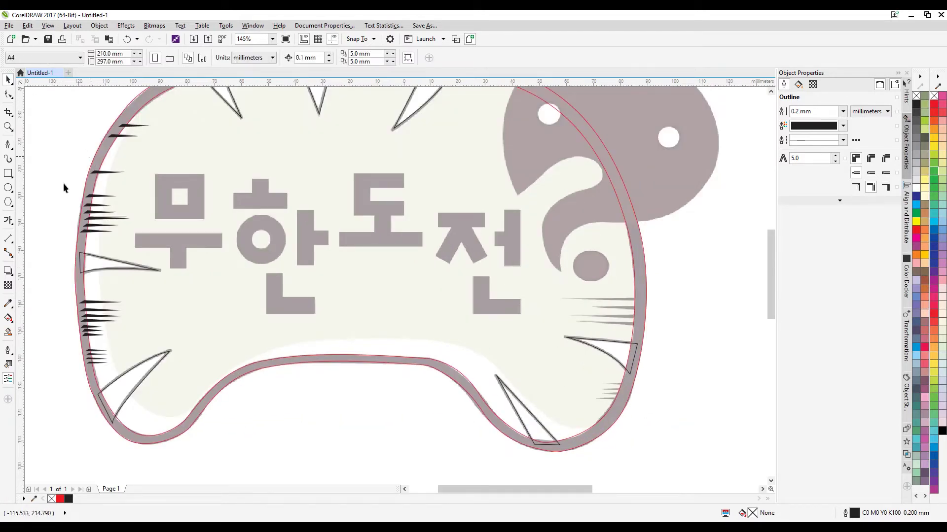
- Copy the ten hair strokes below the left-side spike to the outside of the right border and mirror the copies horizontally
left_click_drag(116, 337, 667, 315)
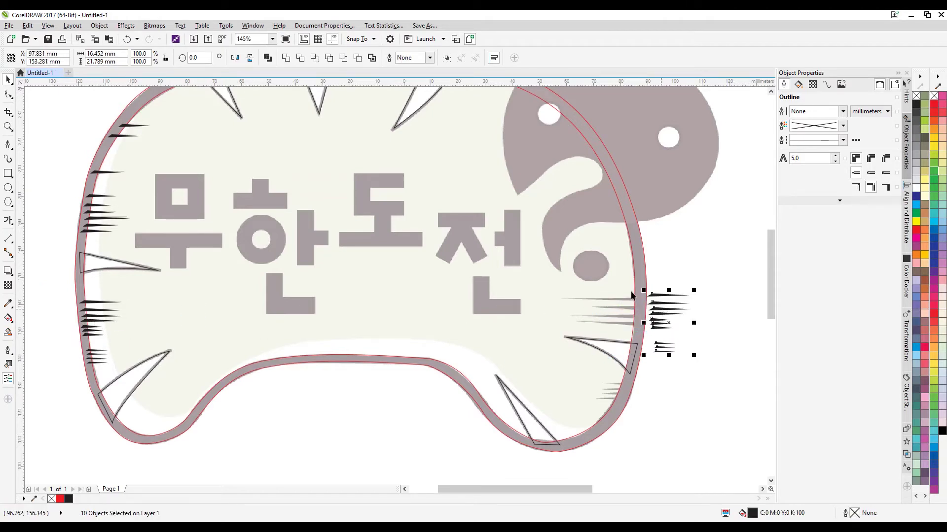
left_click(235, 59)
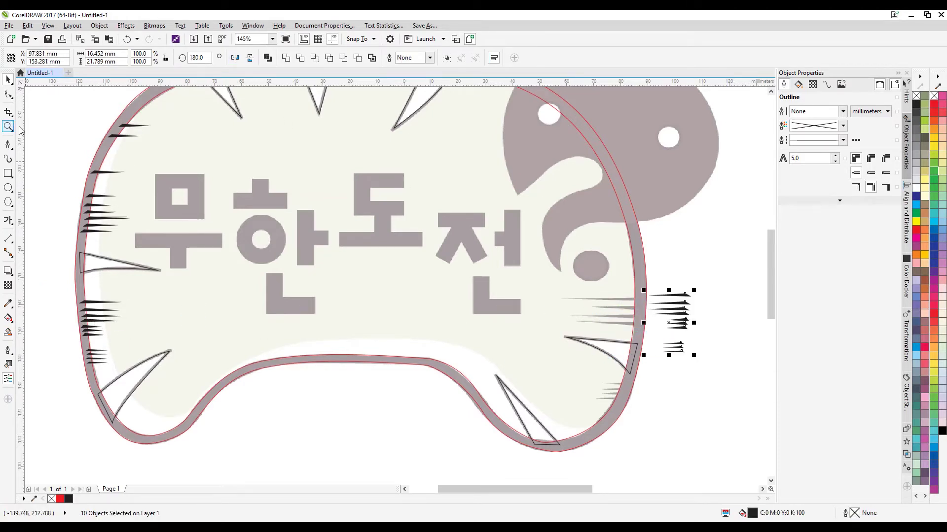
left_click(9, 126)
left_click_drag(555, 262, 783, 472)
left_click(9, 80)
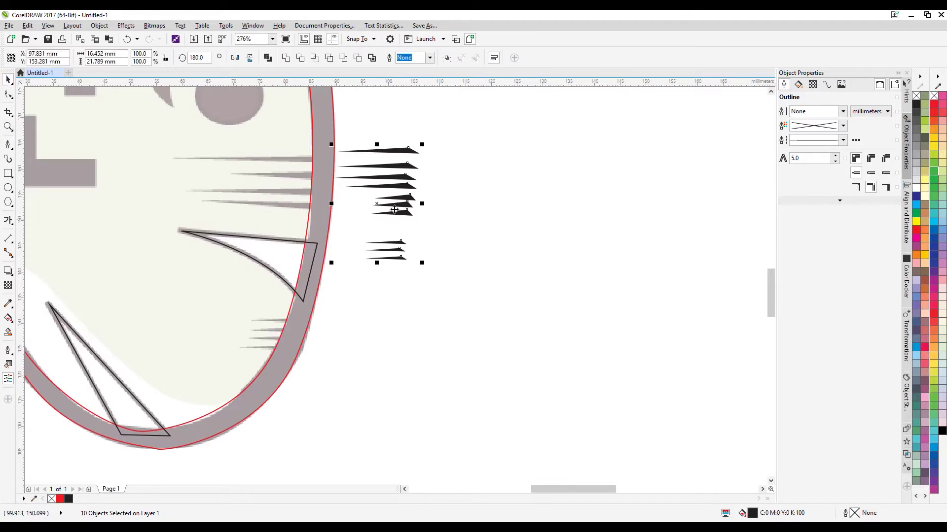
- Move the mirrored strokes farther from the right border and delete the lower six, keeping the four long ones
left_click_drag(400, 187, 460, 197)
left_click(393, 292)
left_click_drag(554, 223, 393, 291)
key("Delete")
left_click_drag(516, 143, 383, 241)
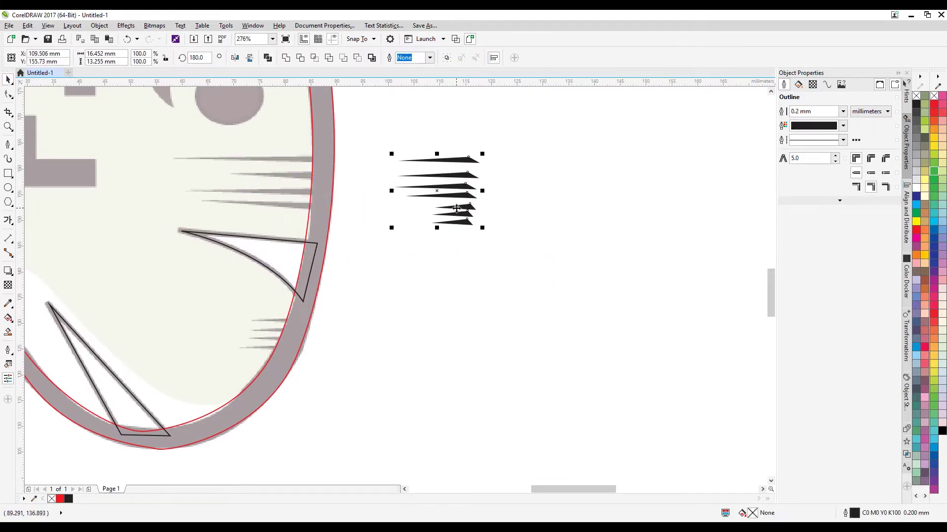
left_click_drag(536, 260, 403, 202)
key("Delete")
left_click_drag(493, 143, 383, 213)
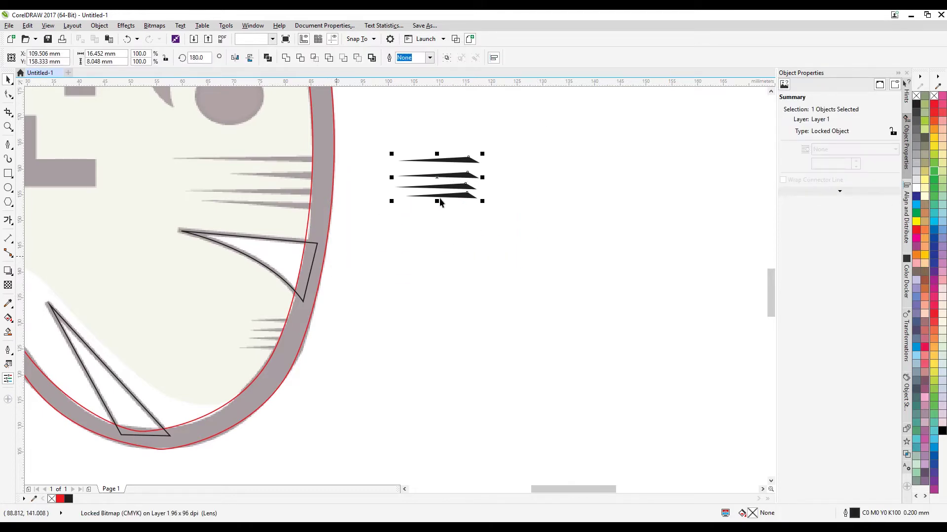
- Place the four mirrored hair strokes on the right border above the right-side spike and clear any leftover strokes outside
left_click_drag(444, 176, 296, 178)
left_click(412, 180)
left_click_drag(498, 143, 362, 218)
key("Delete")
- Stretch the top stroke to about 29.9 mm and fit the third stroke to its fine bitmap stroke above the right-side spike
left_click(316, 162)
left_click_drag(241, 161, 164, 161)
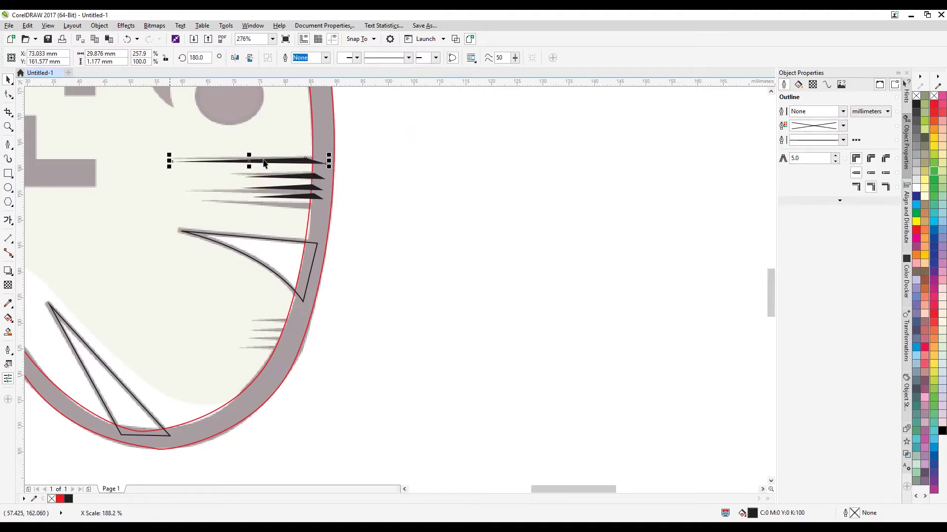
left_click_drag(284, 164, 304, 192)
left_click_drag(236, 191, 184, 192)
- Stretch the fourth right-side stroke to about 24.5 mm, rotate it to about 175.2° and align it with its bitmap stroke
left_click_drag(308, 197, 314, 206)
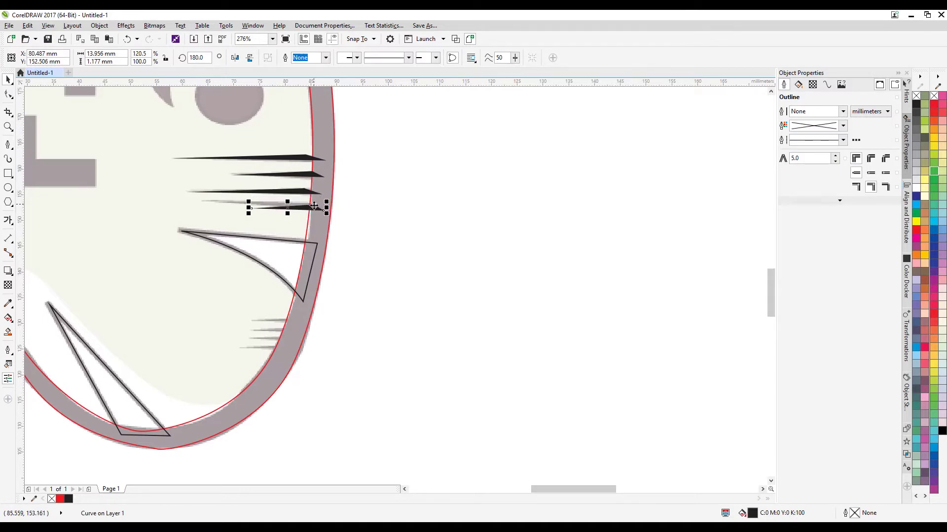
left_click_drag(245, 209, 190, 208)
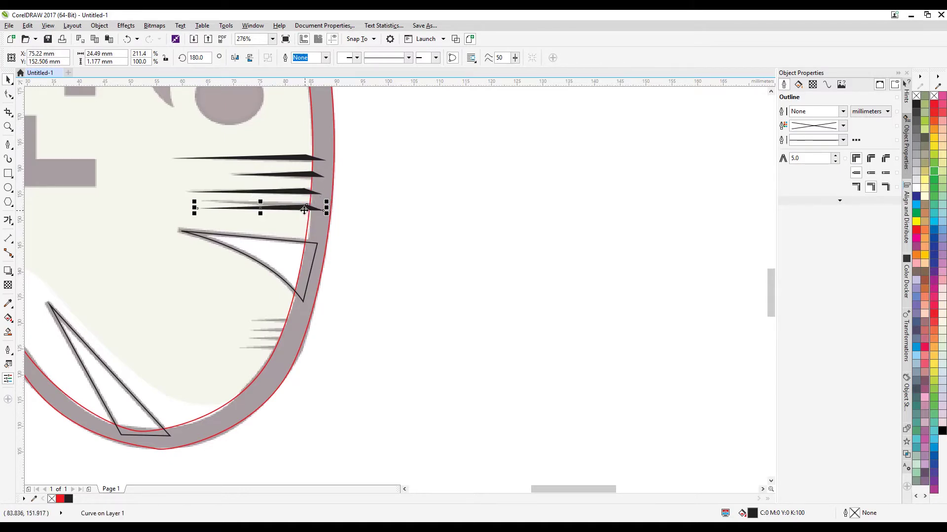
left_click(329, 202)
left_click(313, 208)
left_click(313, 209)
left_click_drag(327, 200, 305, 208)
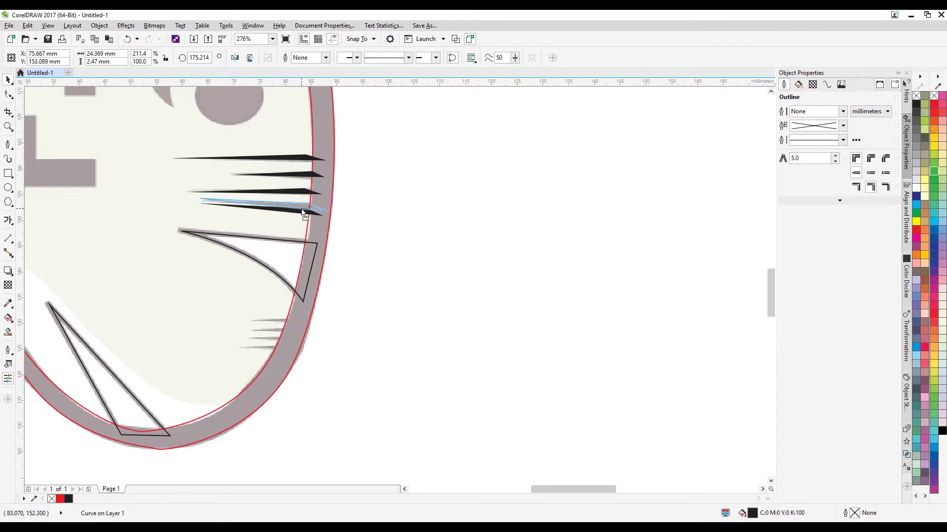
left_click(401, 210)
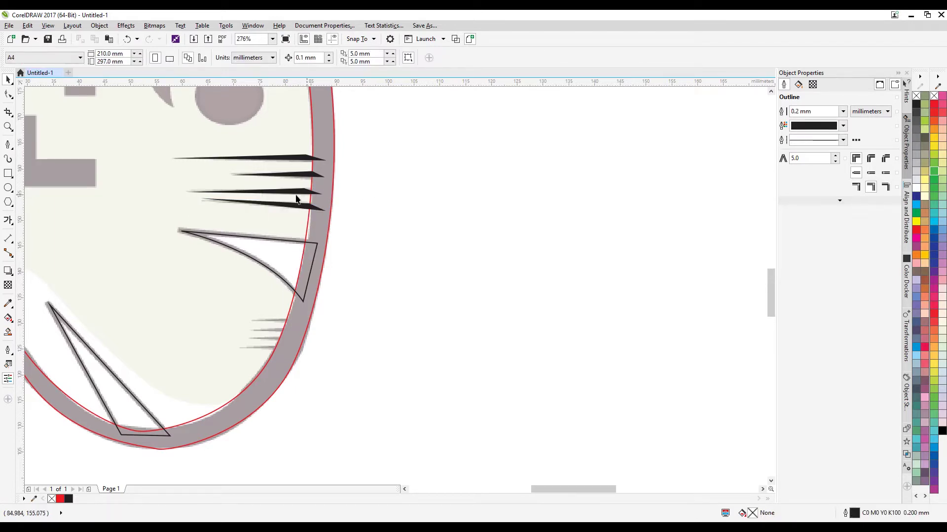
- Place four small hair-stroke copies on the fine bitmap strokes below the right-side spike
mouse_move(295, 194)
left_mouse_down()
mouse_move(317, 323)
mouse_move(359, 319)
mouse_move(304, 320)
mouse_move(283, 348)
left_mouse_up()
right_click(359, 318)
key("space")
right_click(288, 337)
right_click(283, 347)
left_click(384, 329)
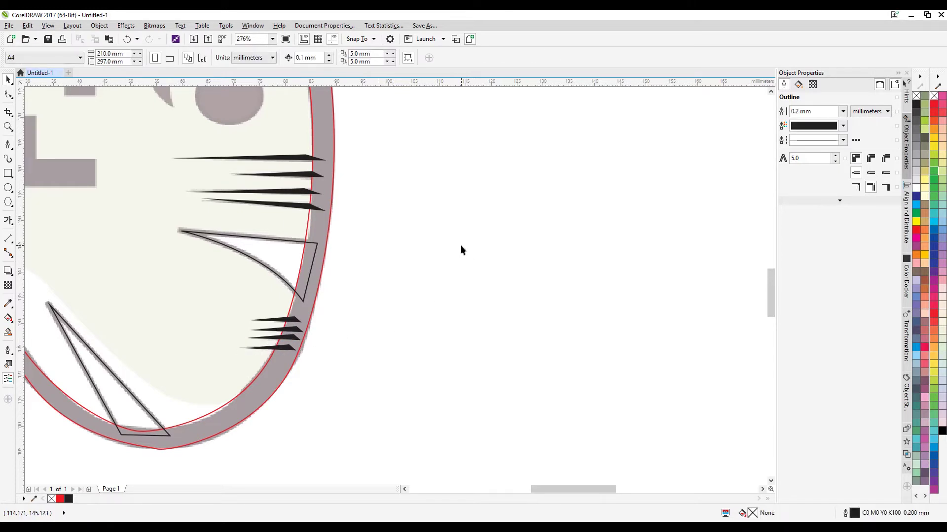
key("F4")
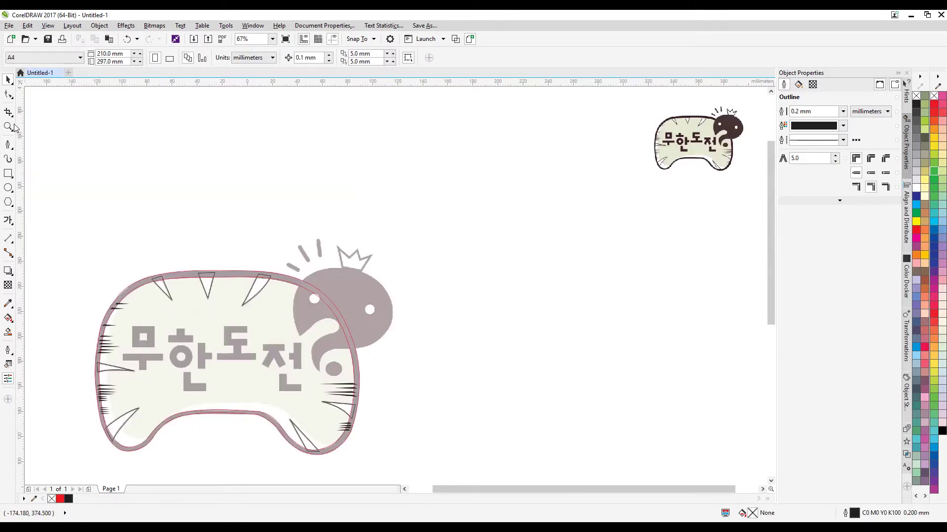
left_click(8, 126)
left_click_drag(64, 258, 463, 473)
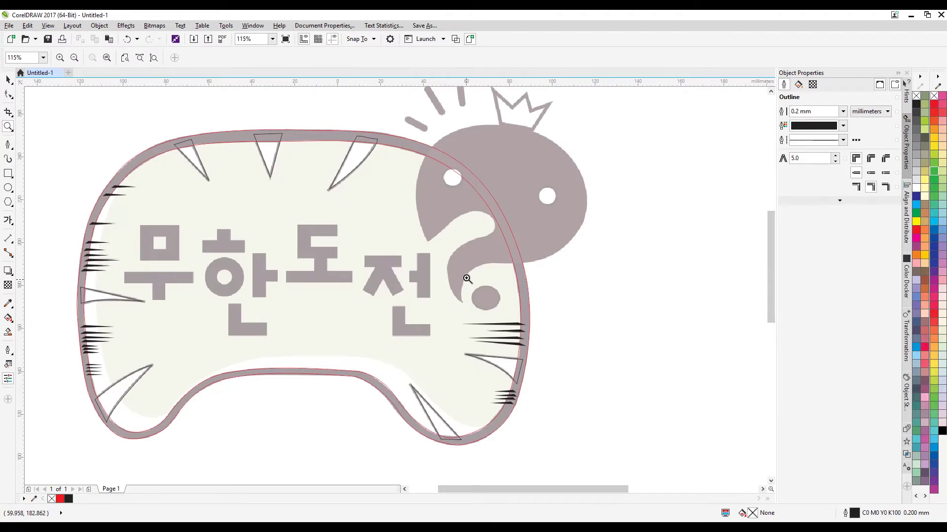
key("F4")
mouse_move(71, 218)
left_mouse_down()
mouse_move(452, 486)
mouse_move(528, 437)
left_mouse_up()
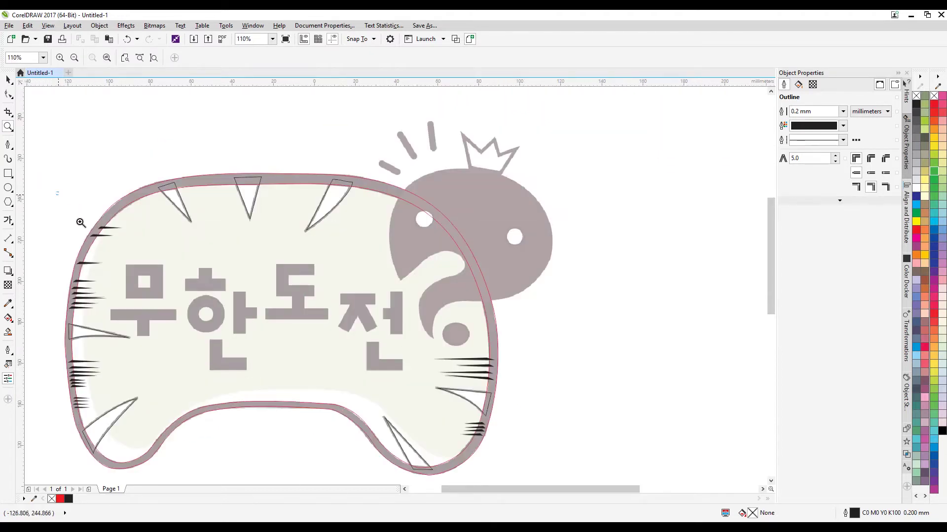
left_click_drag(478, 432, 432, 433)
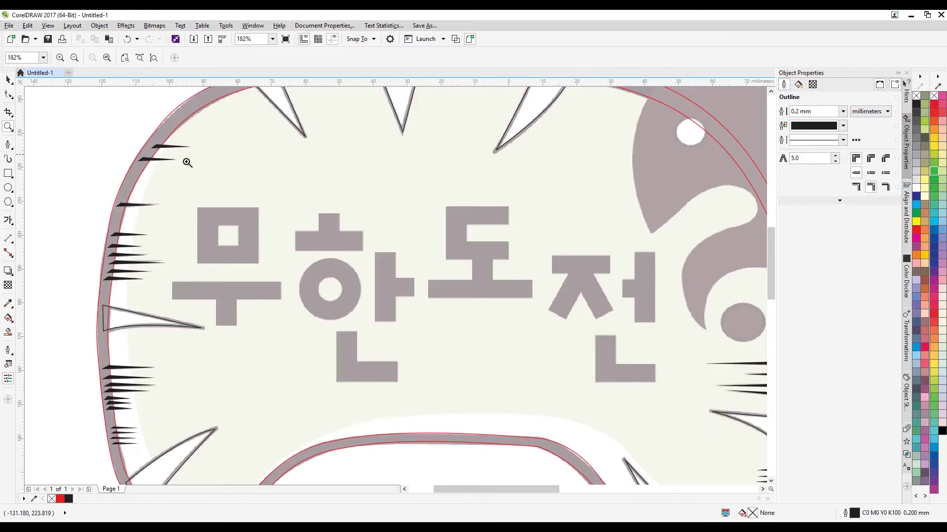
key("F3")
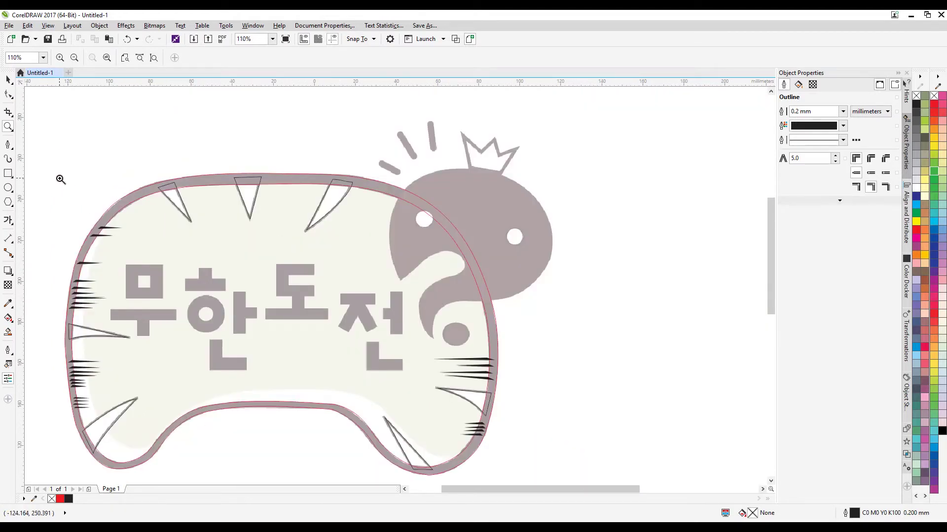
- Trace the outer square of the syllable 무 with the Pen tool as a closed shape about 17.8 by 16.6 mm
left_click_drag(67, 210, 413, 404)
left_click(7, 145)
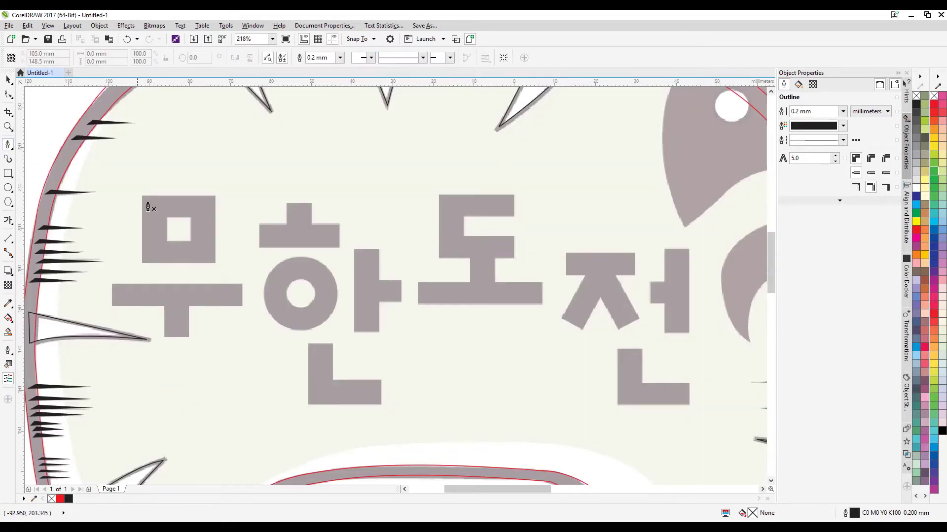
left_click(8, 127)
left_click_drag(79, 182, 438, 429)
left_click(7, 145)
left_click(210, 110)
left_click(210, 218)
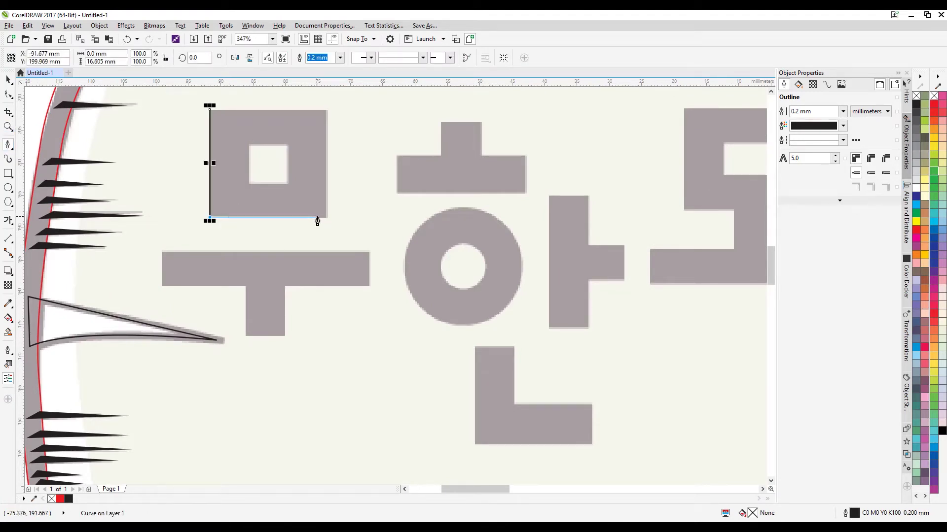
left_click(326, 219)
left_click(326, 110)
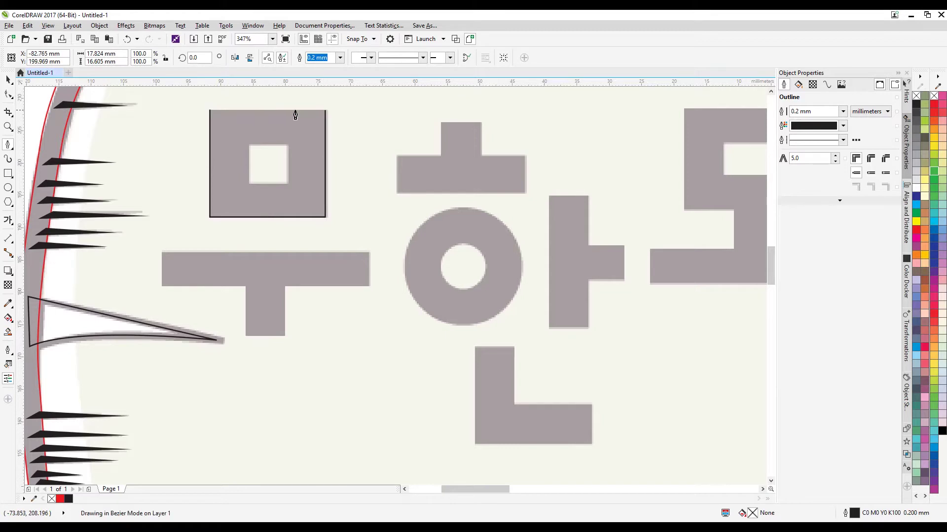
left_click(210, 113)
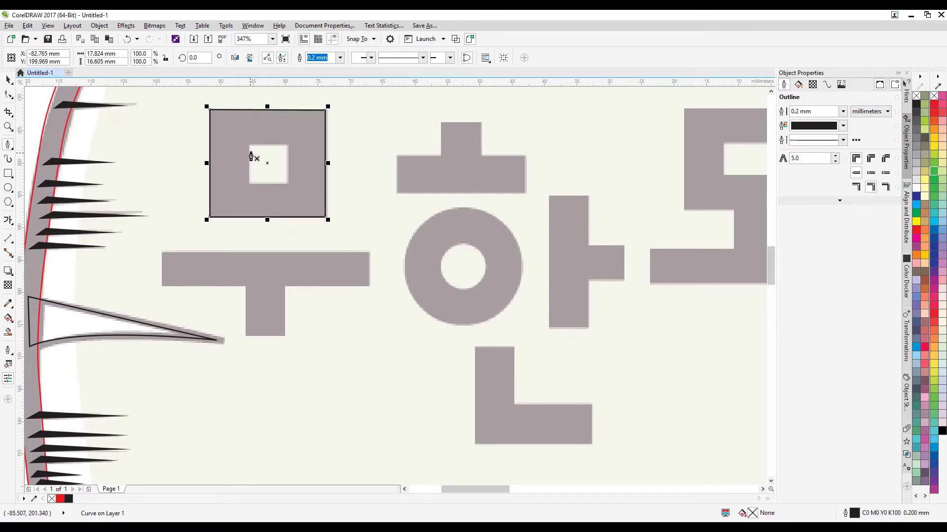
- Trace the inner square opening of 무 as a closed shape about 6 by 6 mm
left_click(249, 145)
left_click(249, 183)
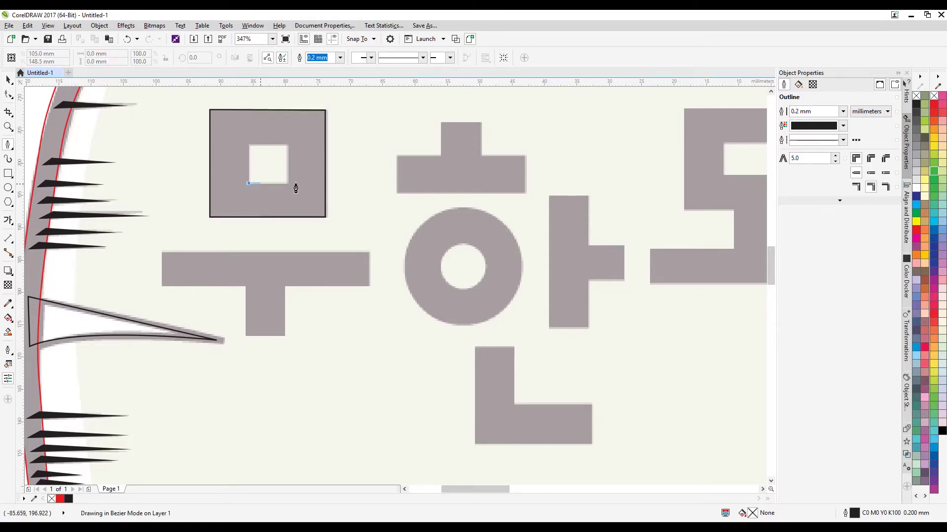
left_click(289, 184)
left_click(289, 145)
left_click(249, 144)
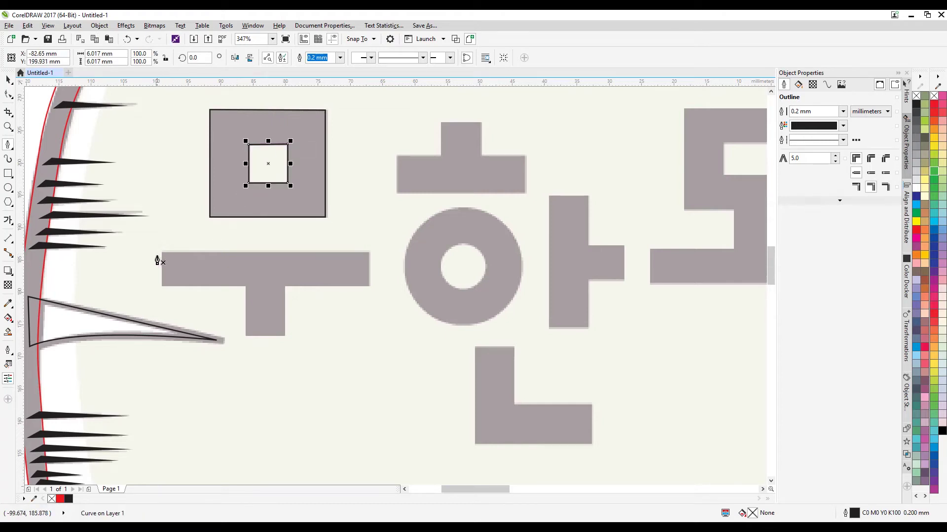
- Trace the T-shaped vowel ㅜ of 무 as a closed straight-edged outline about 32.1 by 12.8 mm
left_click(161, 254)
left_click(369, 253)
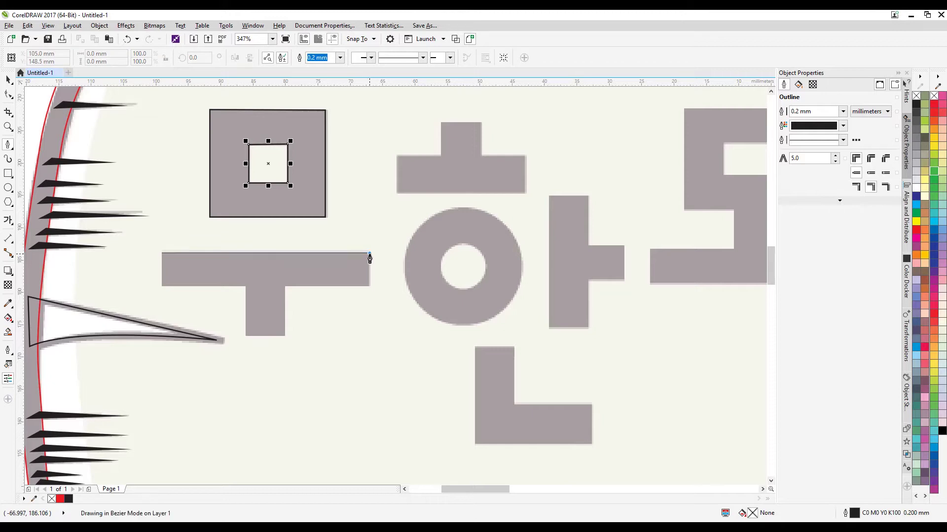
left_click(370, 286)
left_click(285, 286)
left_click(285, 336)
left_click(245, 335)
left_click(246, 287)
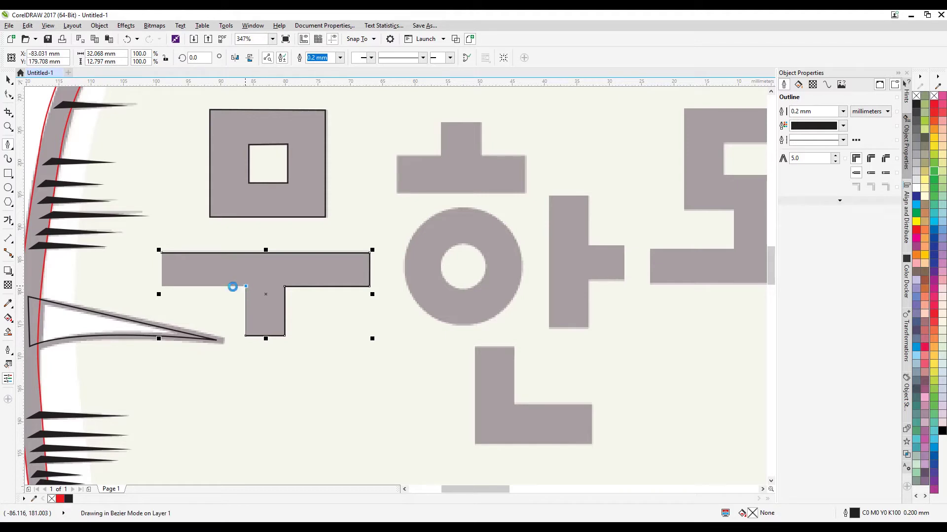
left_click(162, 286)
left_click(162, 253)
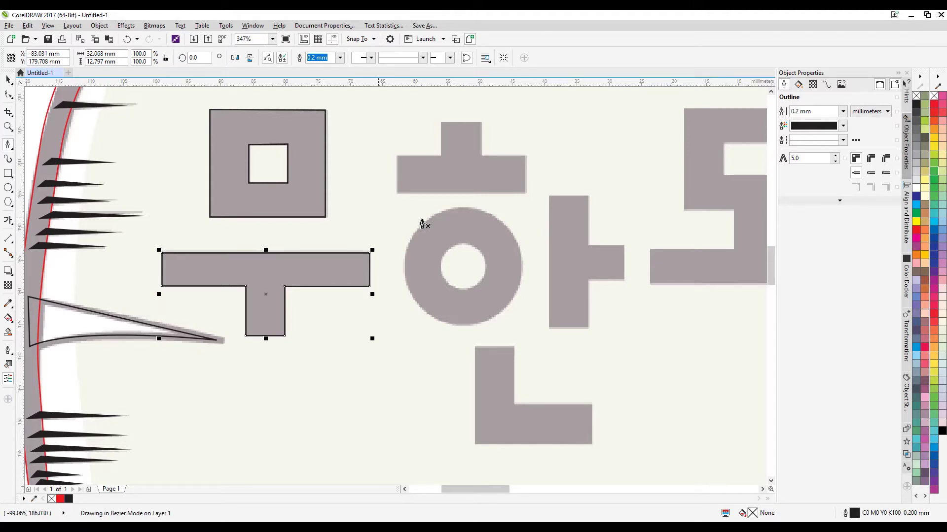
- Trace the stepped top part of 한 above the ring as a closed outline about 19.9 by 10.8 mm
left_click(441, 123)
left_click(441, 157)
left_click(397, 156)
left_click(397, 193)
left_click(526, 193)
left_click(527, 157)
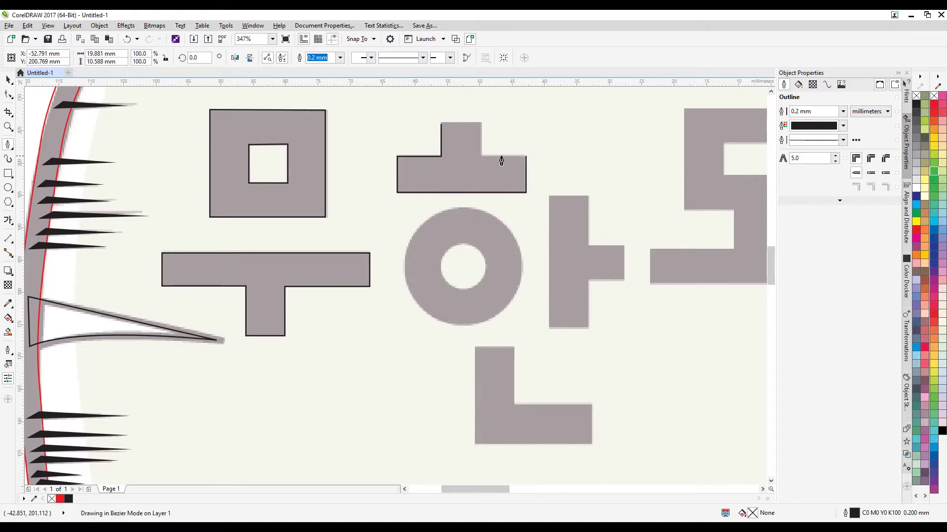
left_click(480, 157)
left_click(480, 122)
left_click(442, 123)
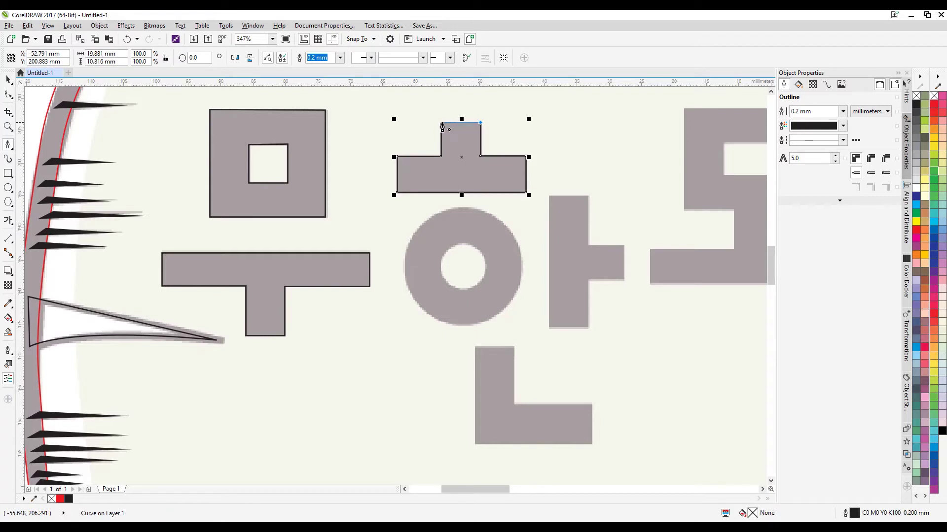
- Trace the vowel ㅏ of 한 beside the ring as a closed outline about 11.5 by 20.4 mm
left_click(550, 197)
left_click(550, 329)
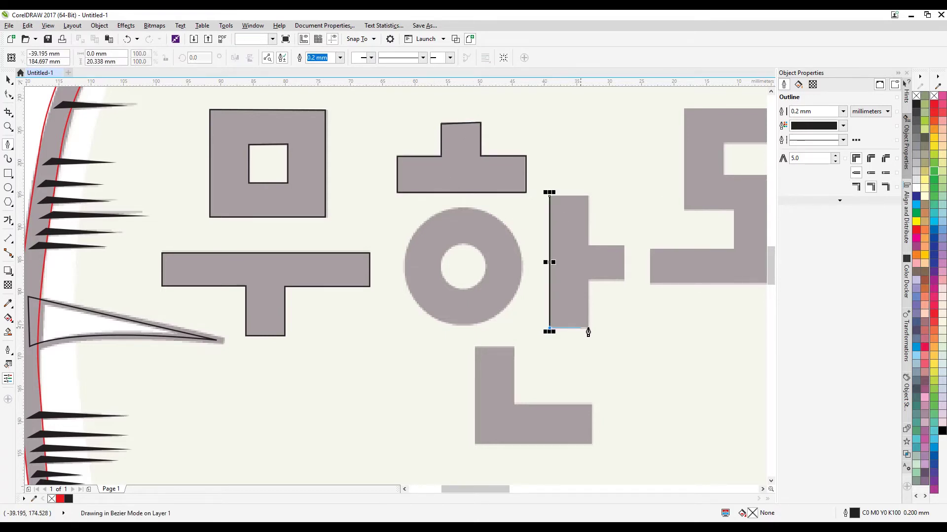
left_click(588, 329)
left_click(588, 281)
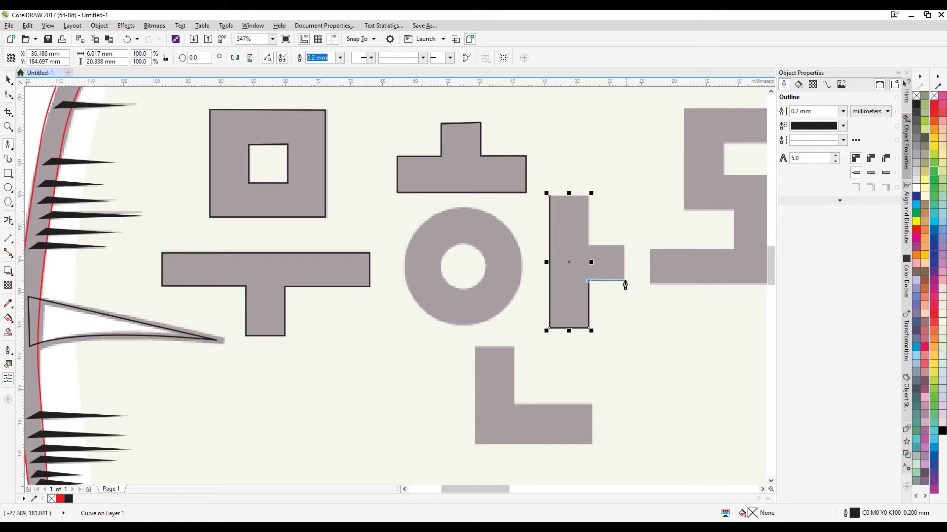
left_click(624, 281)
left_click(624, 246)
left_click(589, 196)
left_click(549, 197)
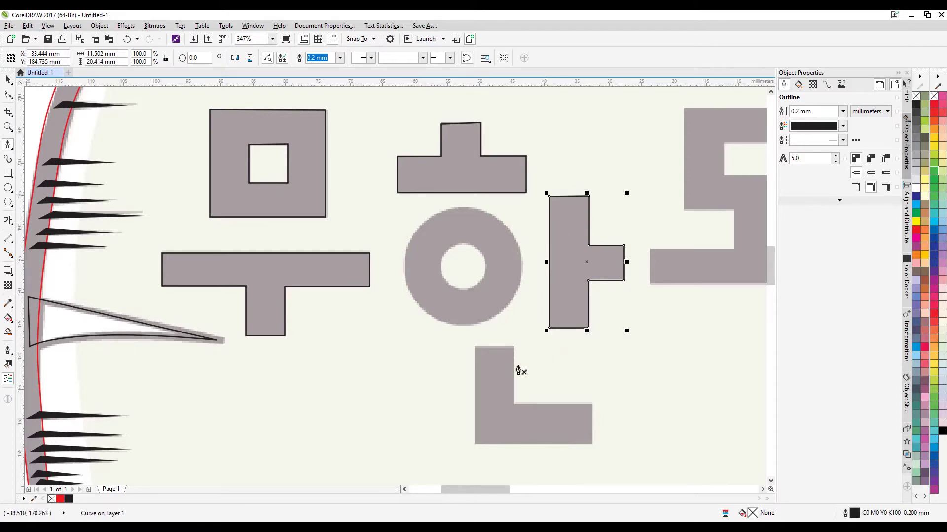
- Trace the L-shaped ㄴ at the bottom of 한 as a closed outline about 18.1 by 15.2 mm
left_click(476, 348)
left_click(476, 446)
left_click(593, 446)
left_click(593, 405)
left_click(513, 404)
left_click(514, 347)
left_click(476, 348)
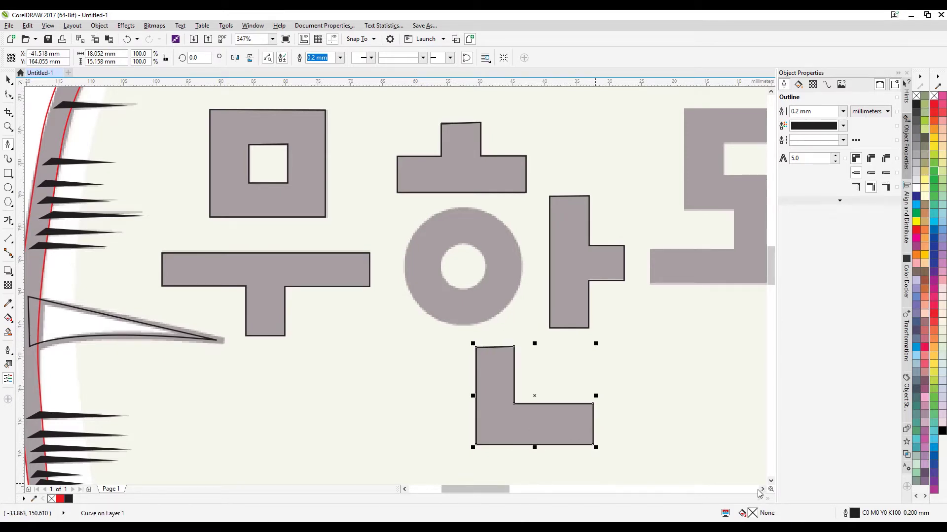
- Trace the syllable 도 as one closed straight-edged outline about 30.8 by 27.0 mm
left_click(763, 489)
left_click(763, 490)
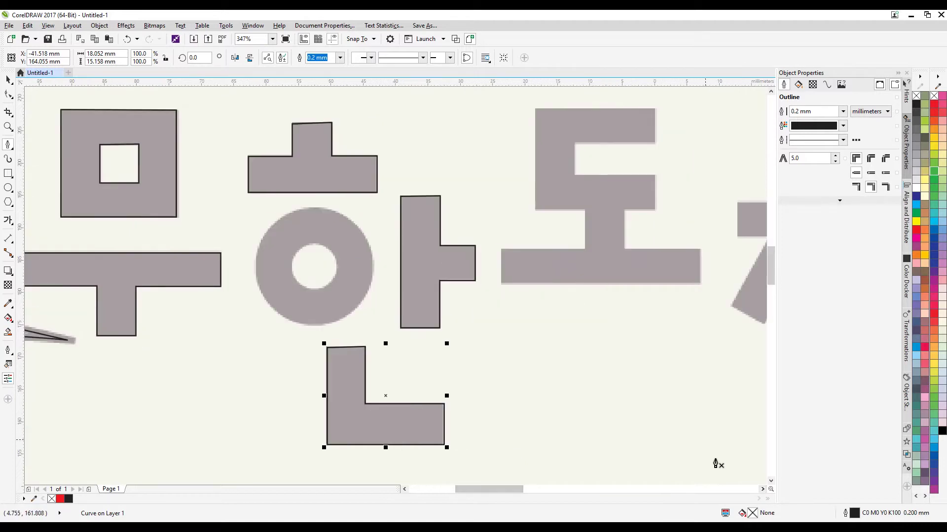
left_click(762, 490)
left_click(763, 490)
left_click(762, 489)
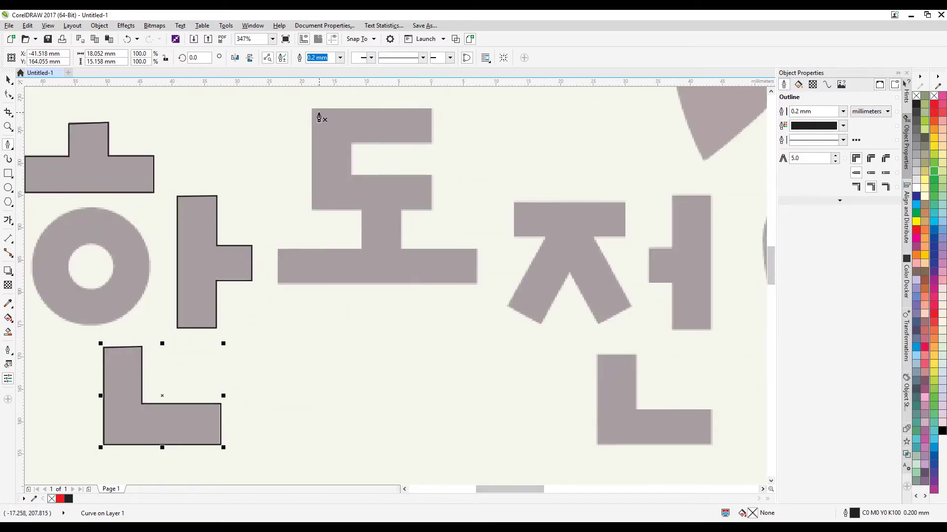
left_click(313, 110)
left_click(312, 209)
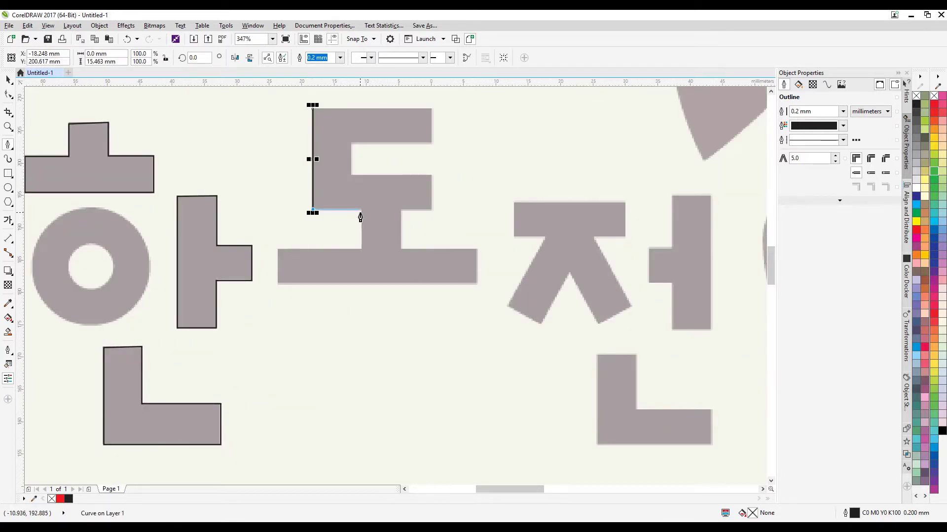
left_click(362, 209)
left_click(362, 252)
left_click(277, 250)
left_click(277, 284)
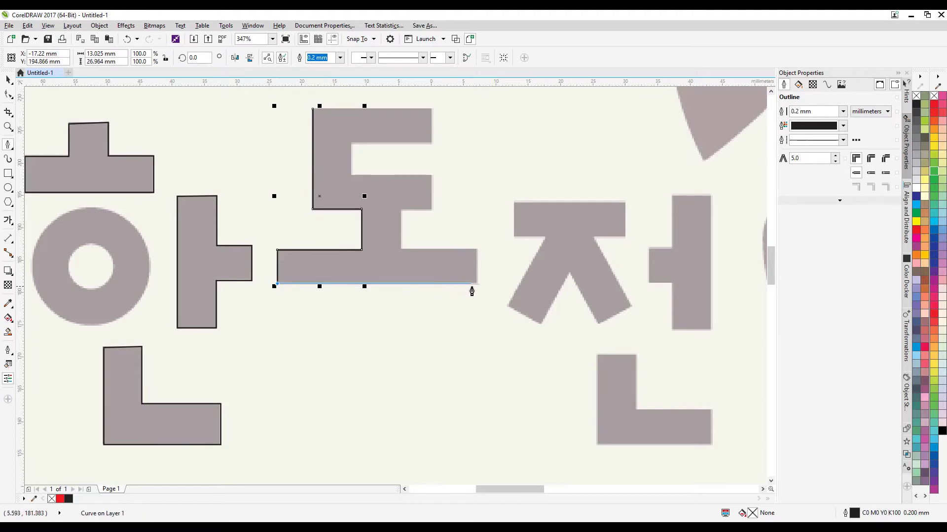
left_click(476, 284)
left_click(476, 249)
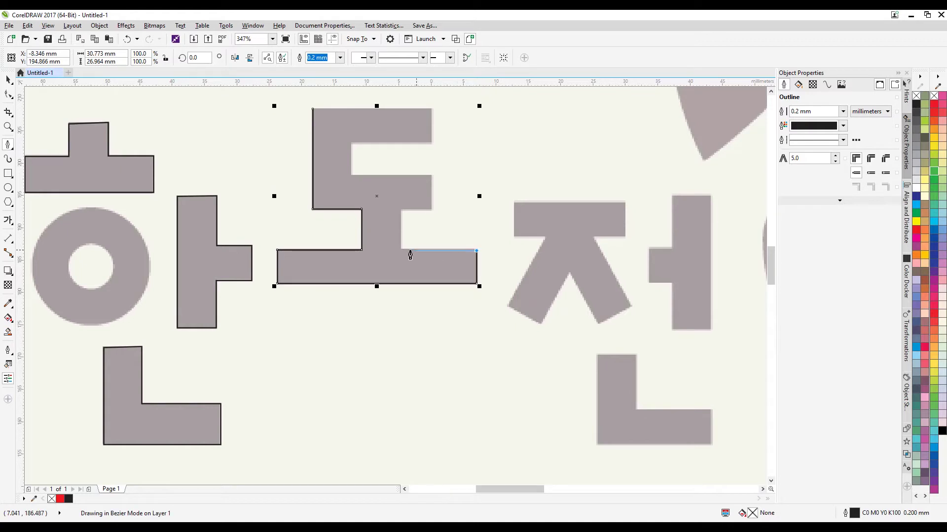
left_click(402, 250)
left_click(402, 210)
left_click(432, 209)
left_click(432, 174)
left_click(351, 174)
left_click(351, 144)
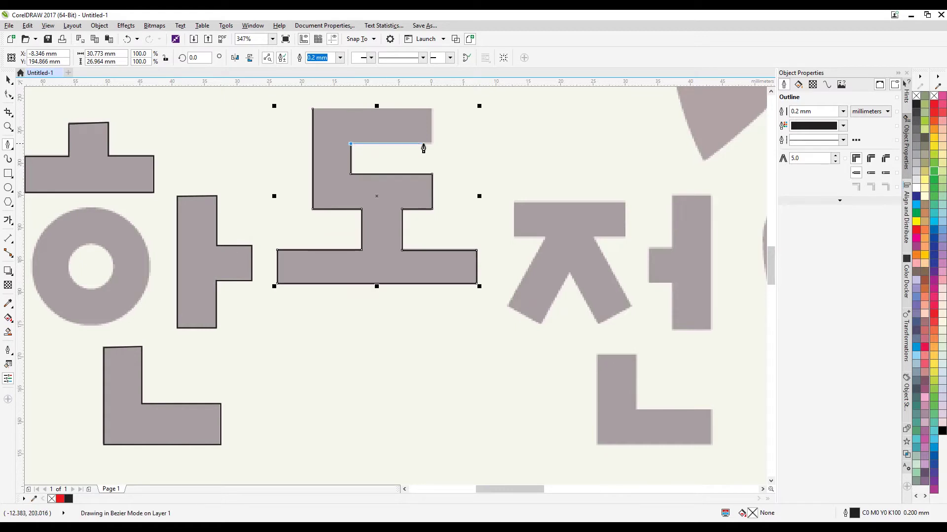
left_click(430, 144)
left_click(431, 108)
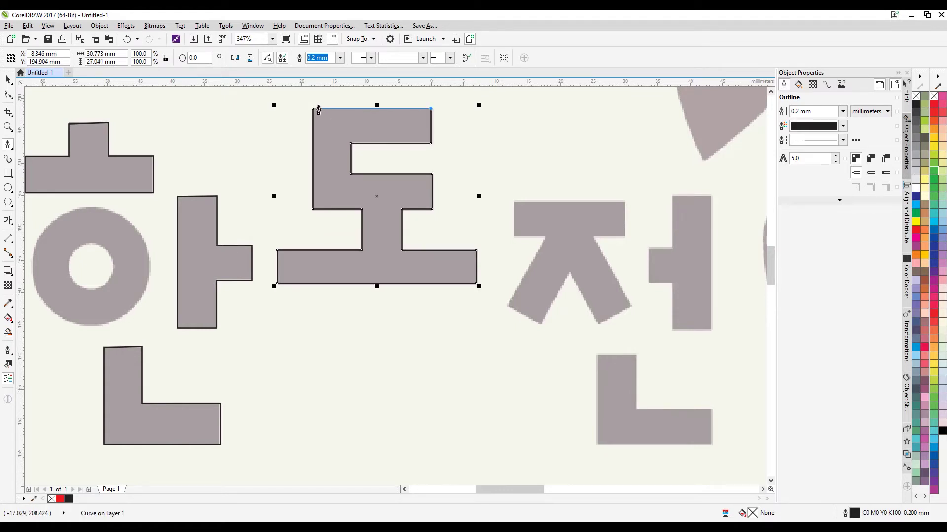
left_click(314, 109)
- Trace the consonant ㅈ of 전 with its two splayed legs as a closed outline about 19 by 19 mm
left_click(515, 202)
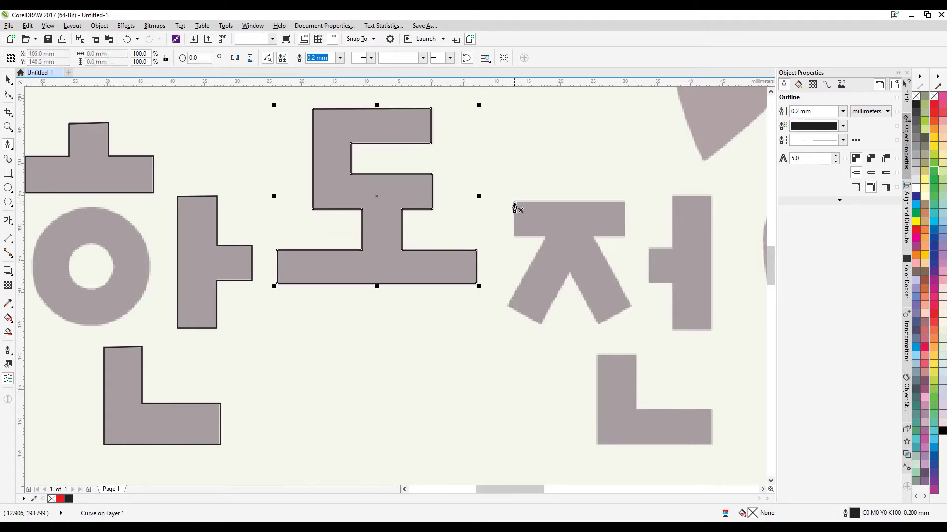
left_click(515, 237)
left_click(546, 239)
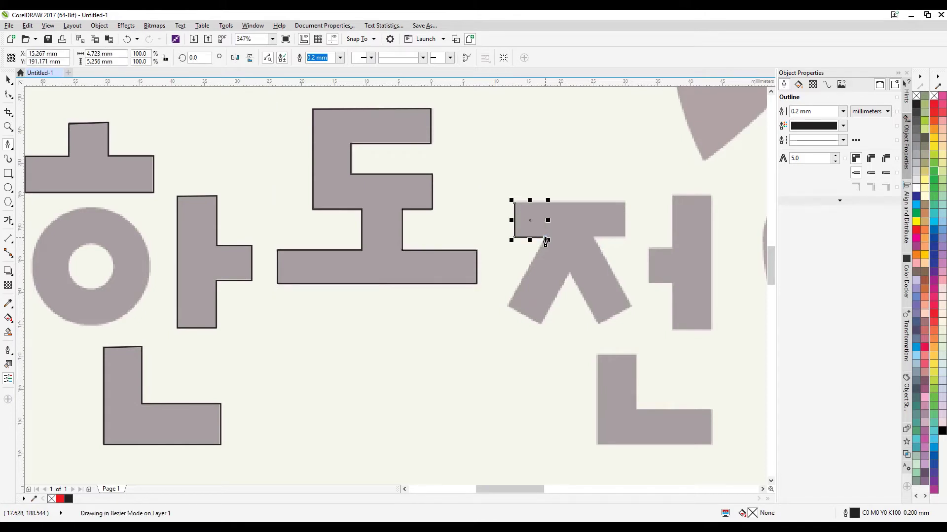
left_click(508, 304)
left_click(542, 322)
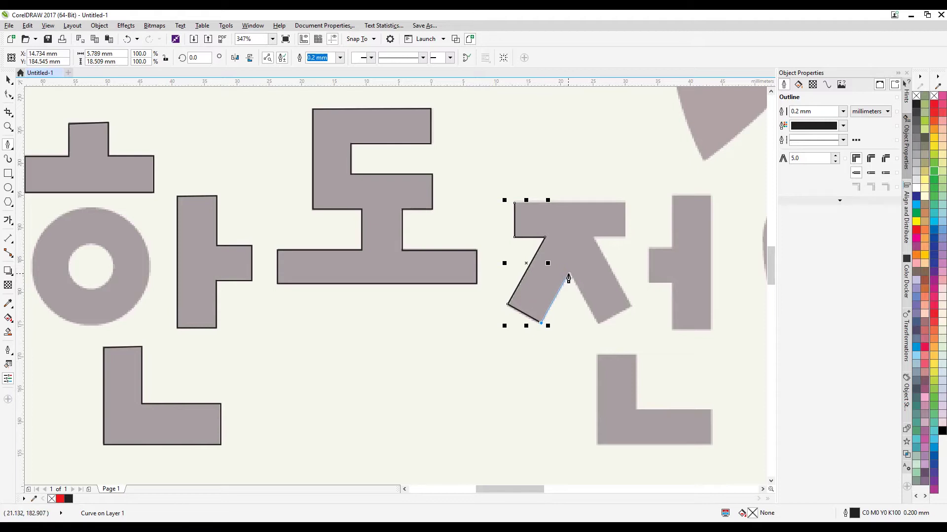
left_click(570, 272)
left_click(598, 322)
left_click(631, 306)
left_click(592, 238)
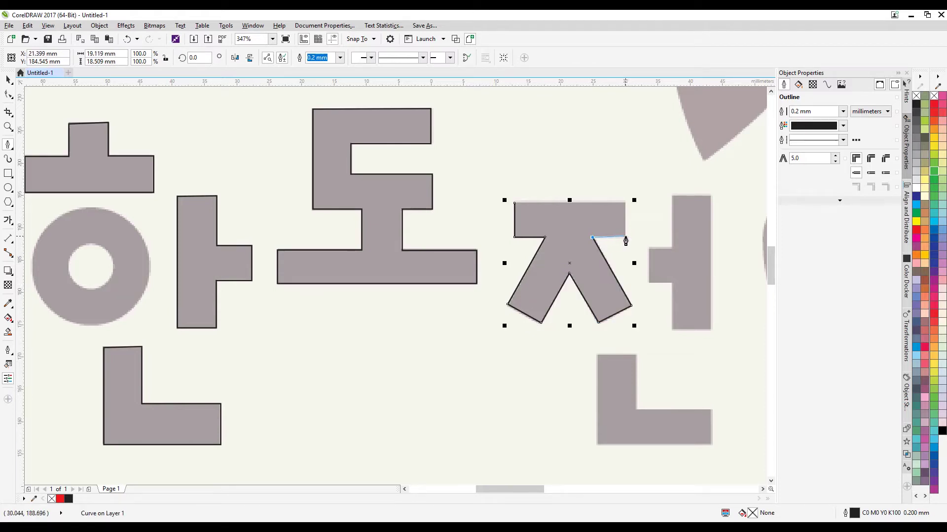
left_click(625, 238)
left_click(624, 201)
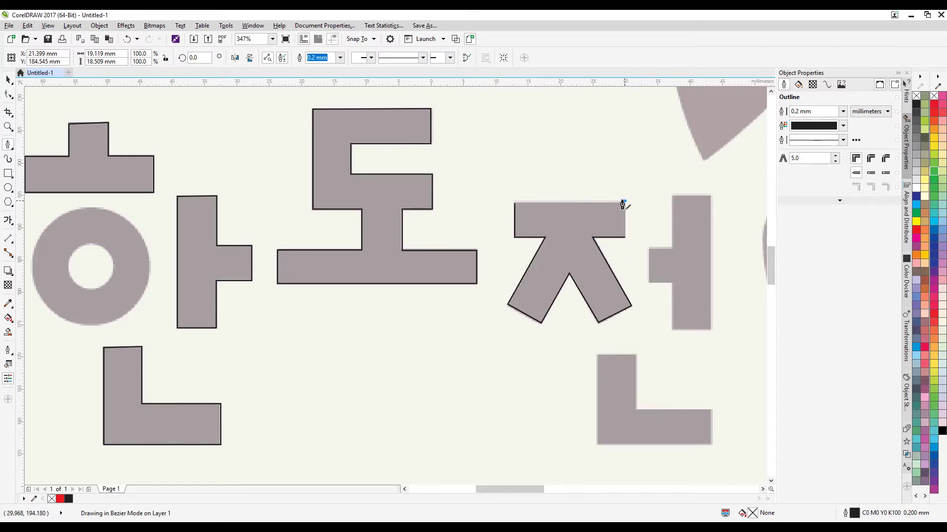
left_click(514, 203)
- Trace the vowel ㅓ of 전 beside the ㅈ as a closed outline about 9.8 by 20.8 mm
left_click(671, 193)
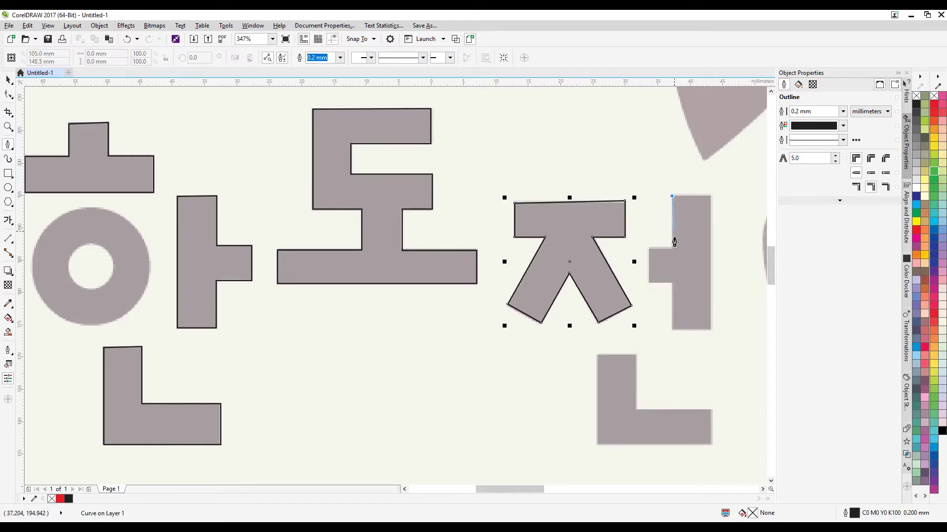
left_click(671, 251)
left_click(649, 248)
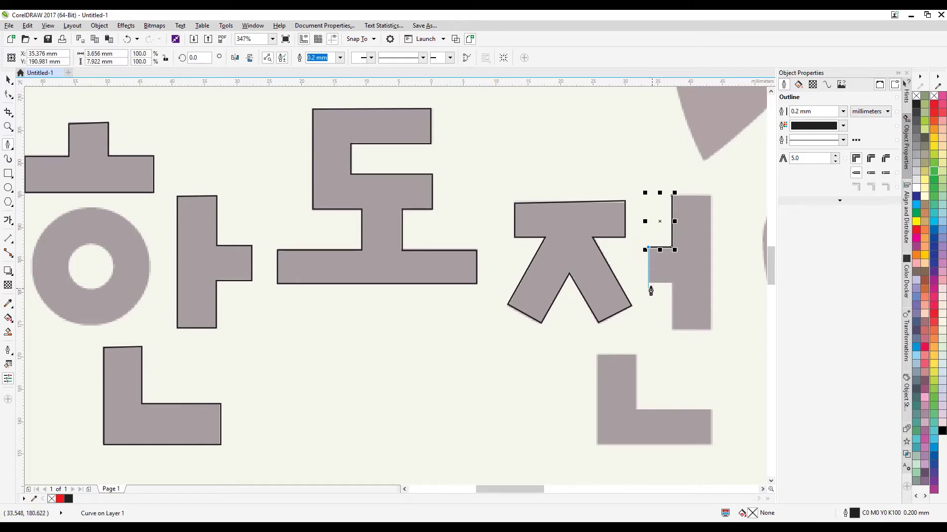
left_click(649, 284)
left_click(672, 284)
left_click(672, 329)
left_click(711, 330)
left_click(711, 195)
left_click(672, 196)
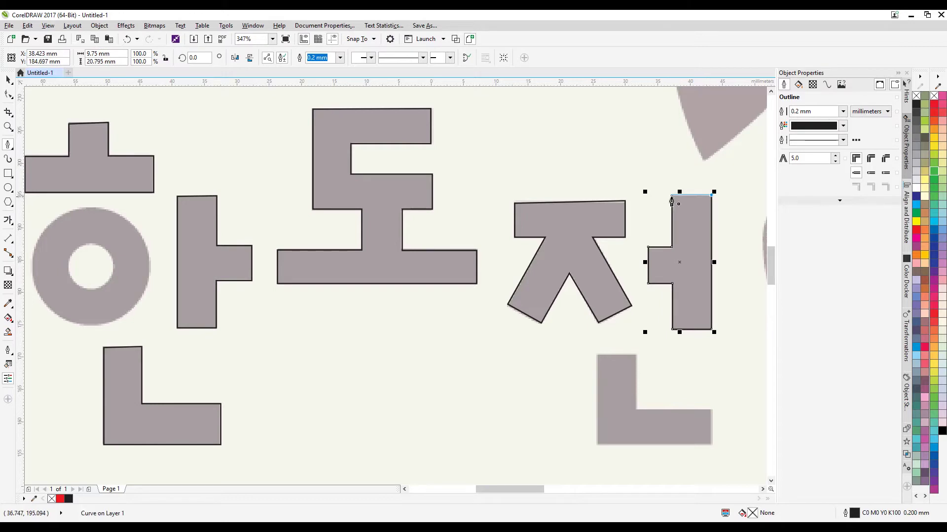
- Trace the L-shaped ㄴ at the bottom of 전 as a closed outline about 17.7 by 13.8 mm
left_click(597, 353)
left_click(597, 446)
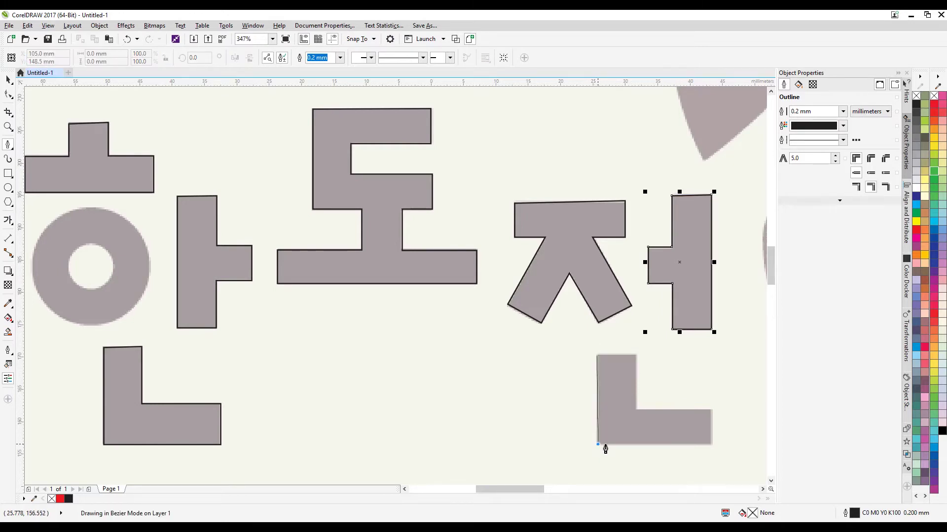
left_click(711, 446)
left_click(711, 410)
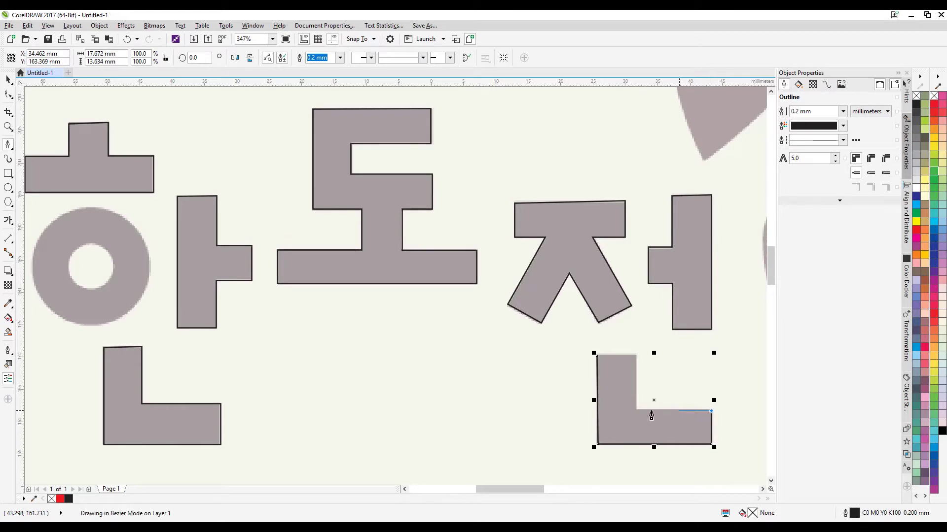
left_click(637, 411)
left_click(636, 355)
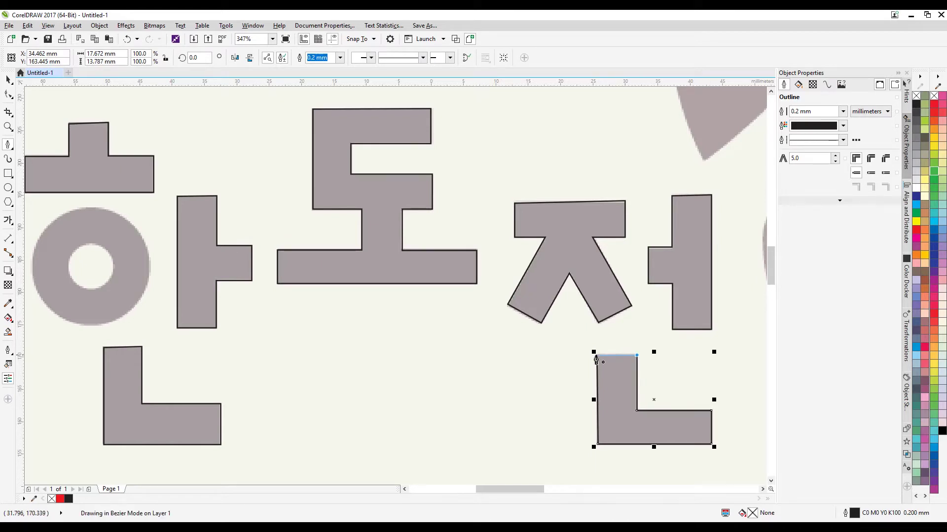
left_click(596, 356)
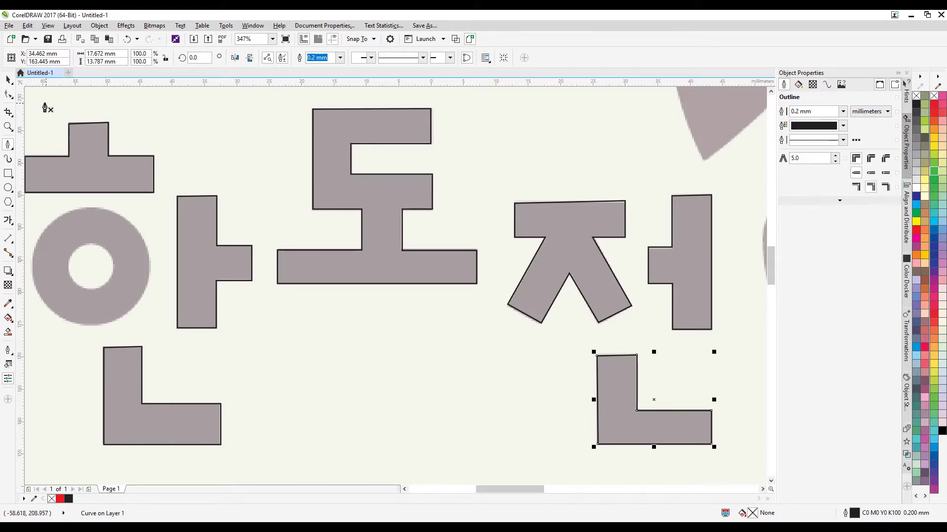
- Straighten the top edges of ㅈ, ㅓ and ㄴ in 전 by nudging their corner nodes vertically with the Shape tool
left_click(7, 94)
left_click(354, 155)
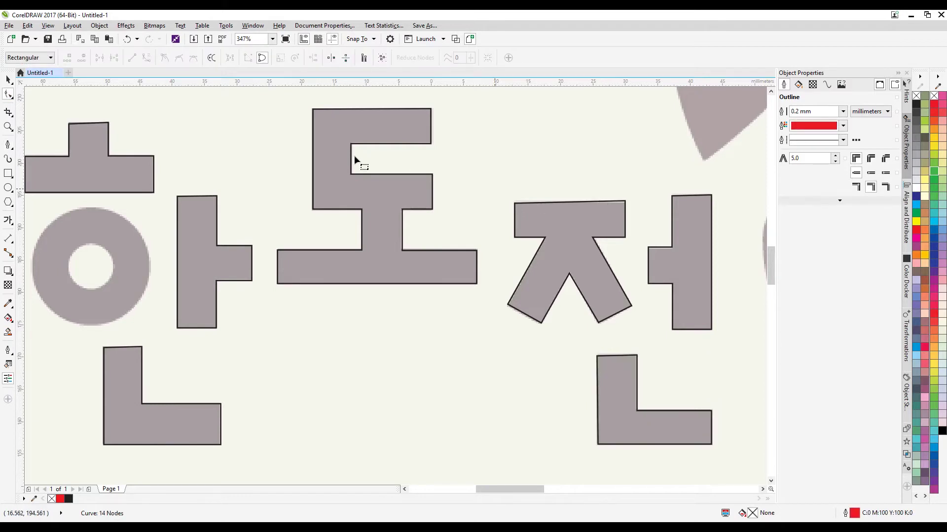
left_click(620, 209)
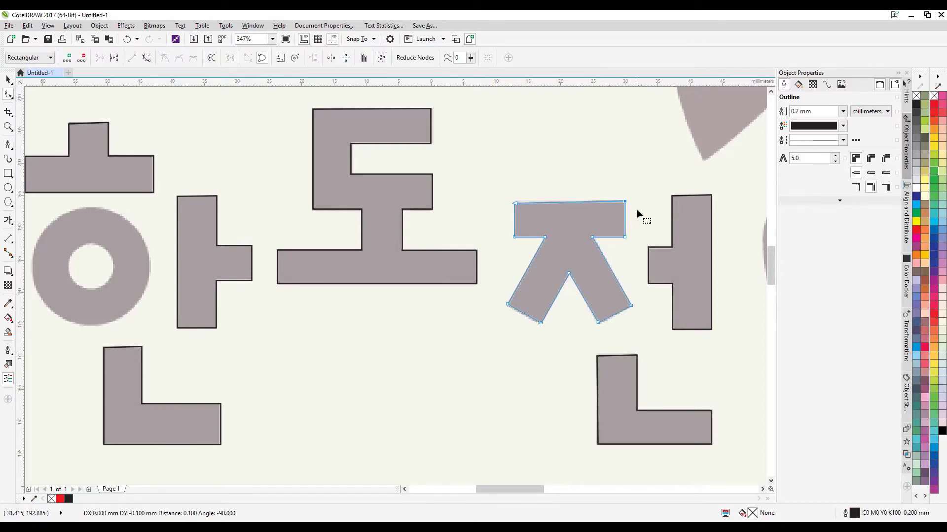
left_click(697, 210)
left_click(636, 369)
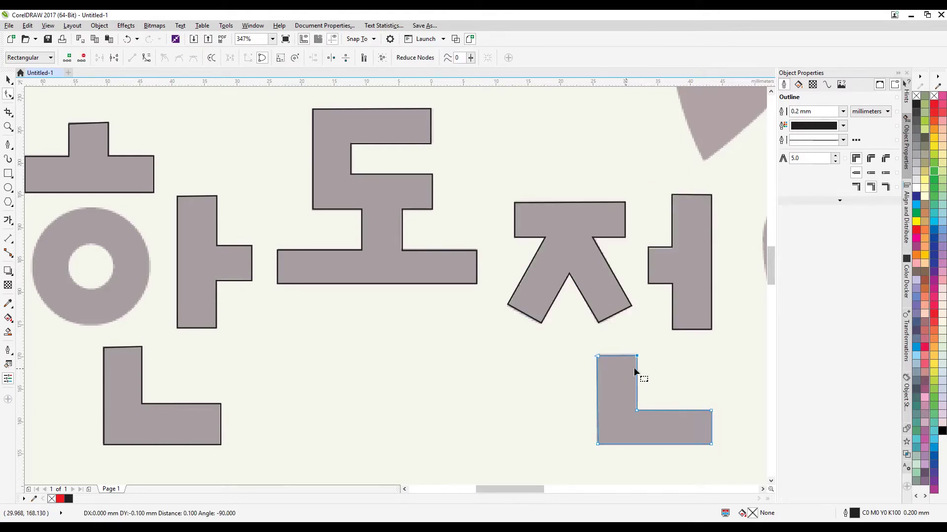
- Nudge the end nodes of 도's upper arm outward to line up with the arm below, and select its foot nodes
left_click(397, 143)
key("Right")
left_click(401, 275)
left_click_drag(484, 243, 380, 264)
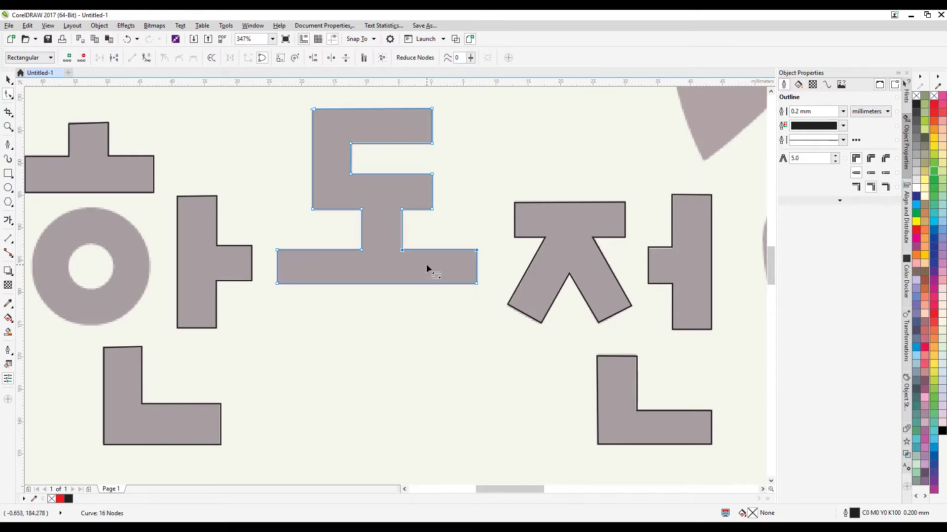
- Level the top edge of the stepped part of 한 by nudging its two upper corner nodes vertically
left_click(211, 265)
left_click(119, 171)
left_click(69, 123)
key("Up")
key("Up")
left_click(108, 123)
key("Down")
- Nudge the right side of the stem of 한's stepped top part outward and the end of its bar slightly inward
left_click(91, 146)
left_click_drag(123, 111, 84, 171)
key("Right")
key("Right")
left_click(146, 163)
left_click_drag(169, 135, 134, 211)
- Nudge the right end of the ㄴ under 한 slightly inward to match the bitmap
left_click(208, 215)
left_click(187, 421)
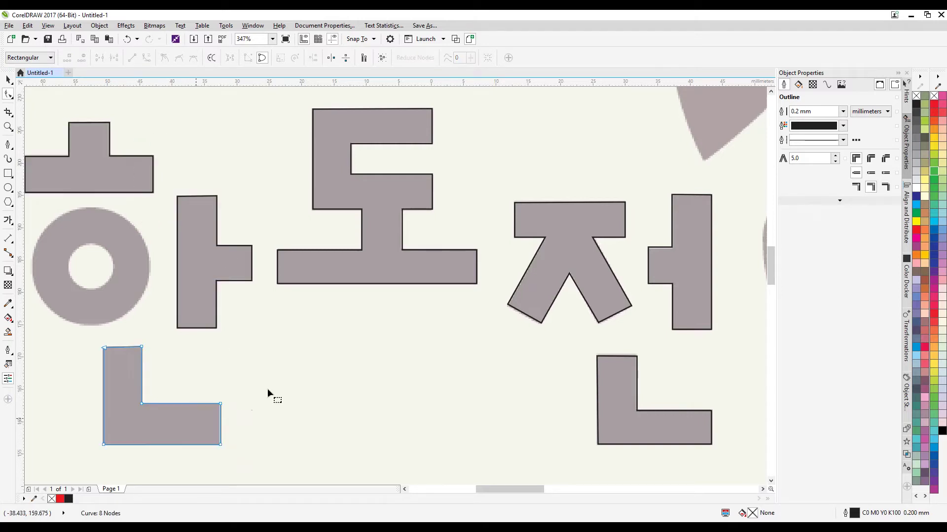
left_click(200, 273)
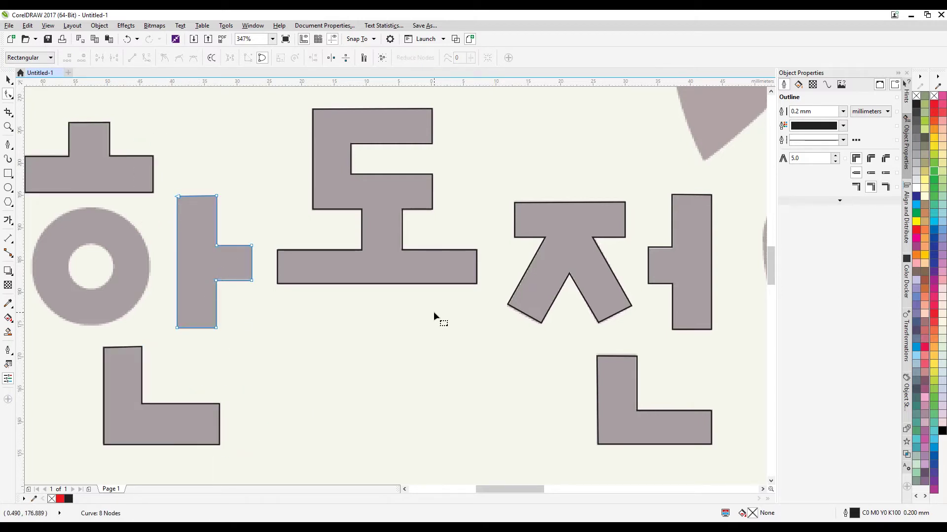
- Nudge the right side of 도's short stem inward and lower the upper edge of ㅓ's branch by 0.1 mm
left_click(404, 253)
left_click(552, 227)
left_click(699, 254)
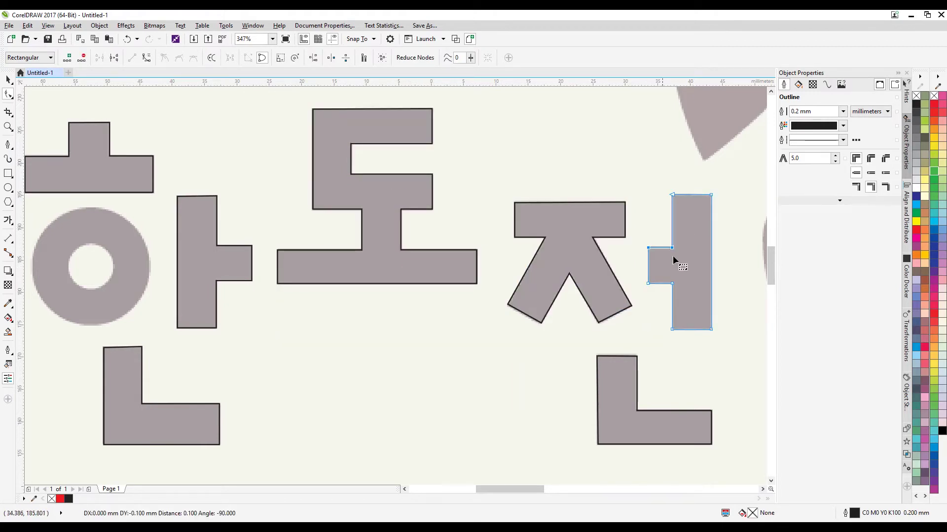
left_click(735, 229)
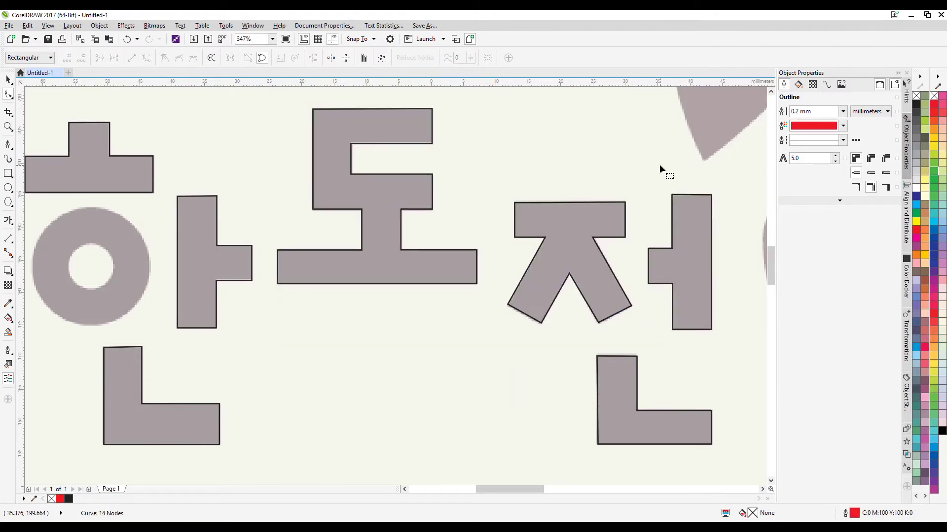
- Fit the ㄴ of 전 to the bitmap by nudging its upper corner and the right side of its stem in 0.1 mm steps
left_click(626, 404)
left_click_drag(631, 406, 627, 416)
left_click_drag(637, 373, 633, 421)
left_click(747, 366)
key("Right")
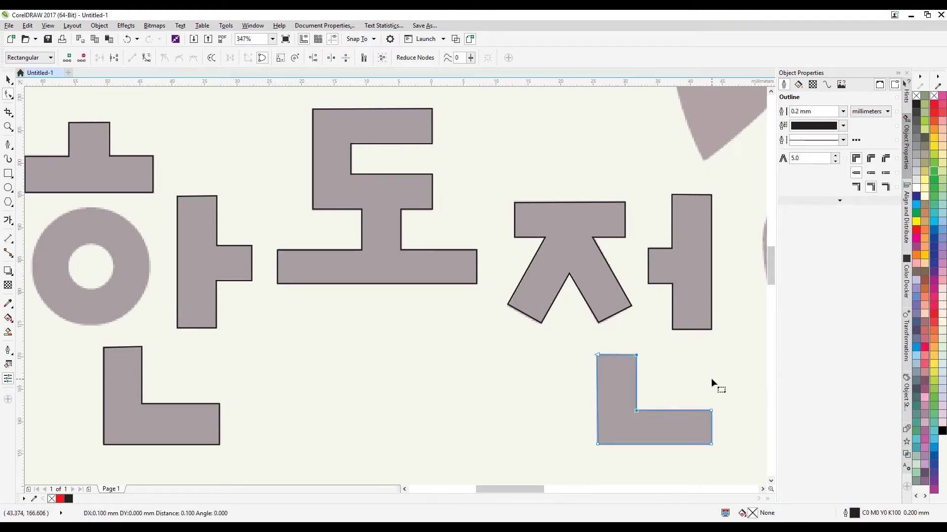
left_click(711, 378)
left_click(618, 406)
left_click_drag(643, 348, 619, 429)
key("Left")
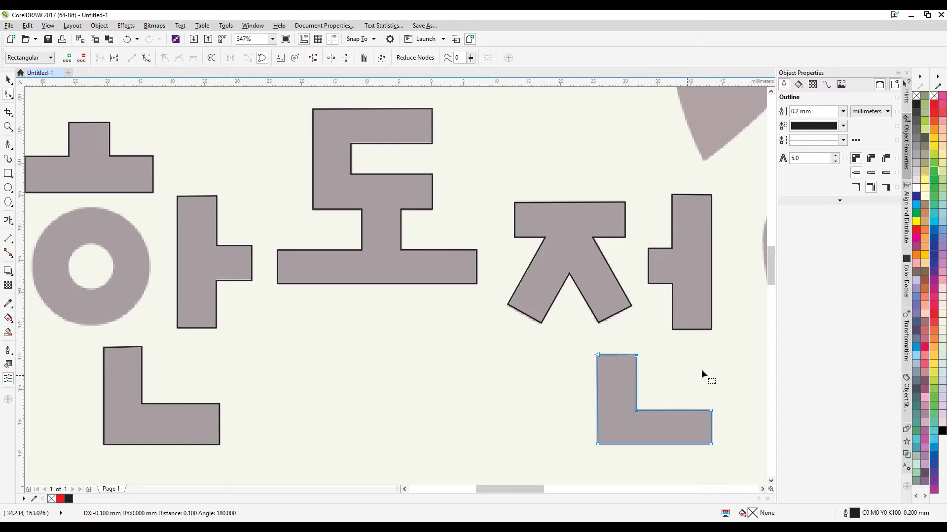
left_click(705, 368)
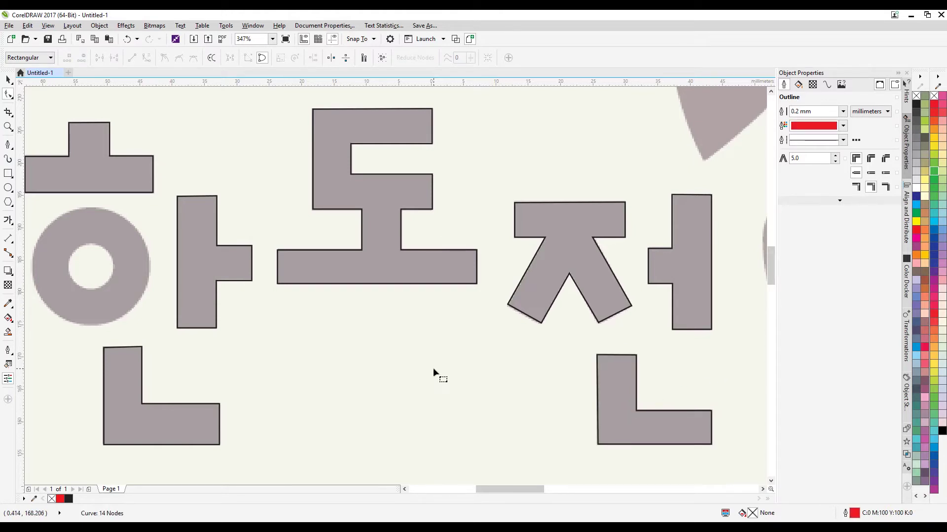
- Raise the lower edge of ㅏ's branch in 한 slightly and nudge the right side of its top stem inward
left_click(223, 265)
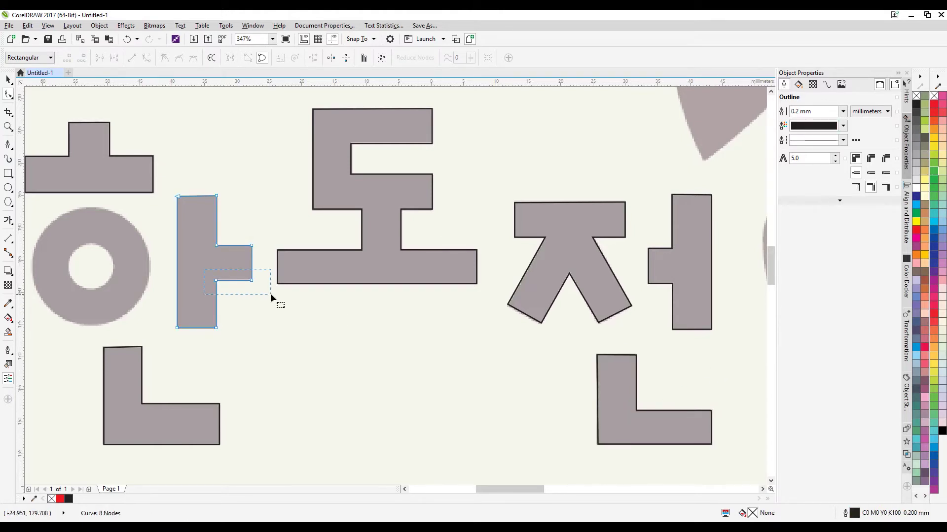
left_click(296, 303)
left_click(143, 167)
mouse_move(118, 111)
left_mouse_down()
mouse_move(96, 155)
mouse_move(108, 124)
left_mouse_up()
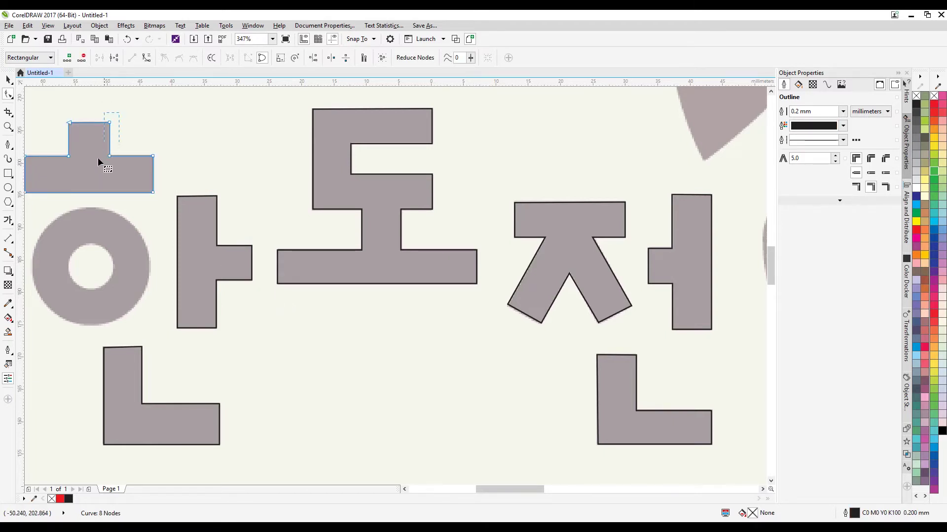
left_click(248, 167)
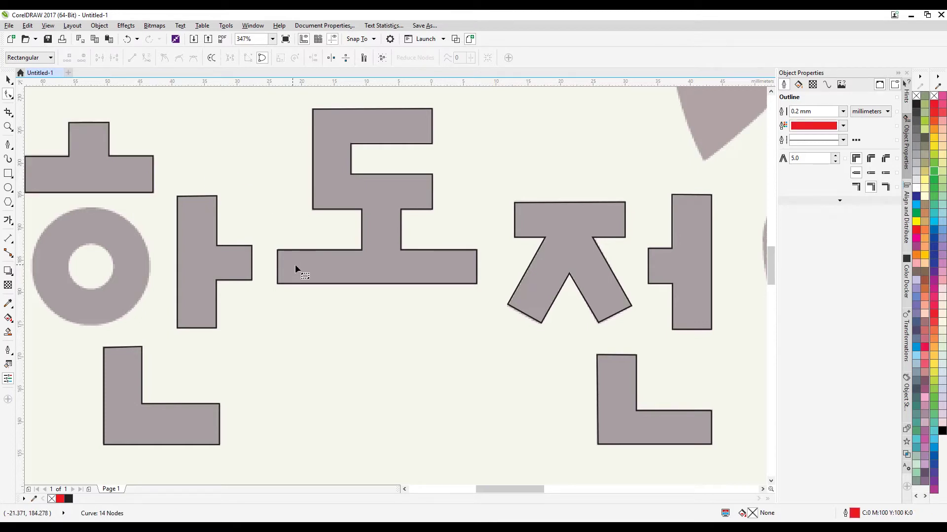
left_click(696, 278)
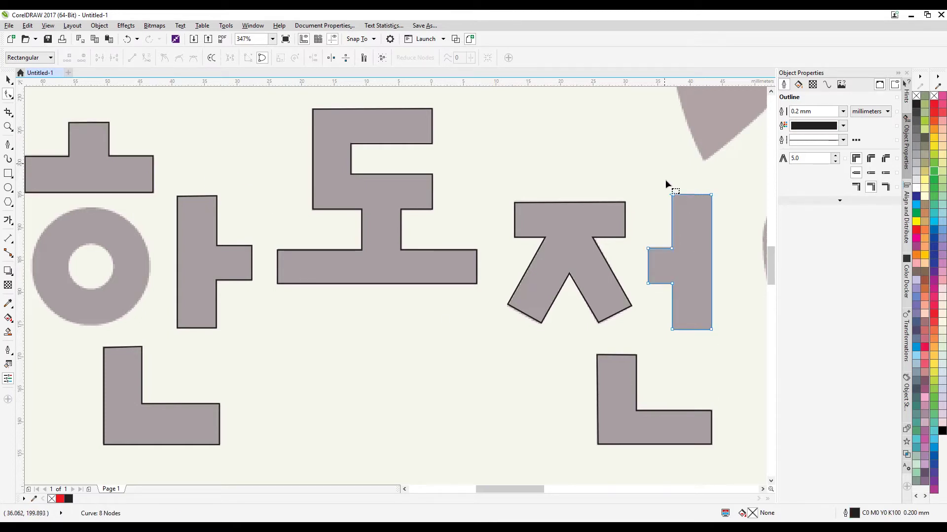
left_click(593, 333)
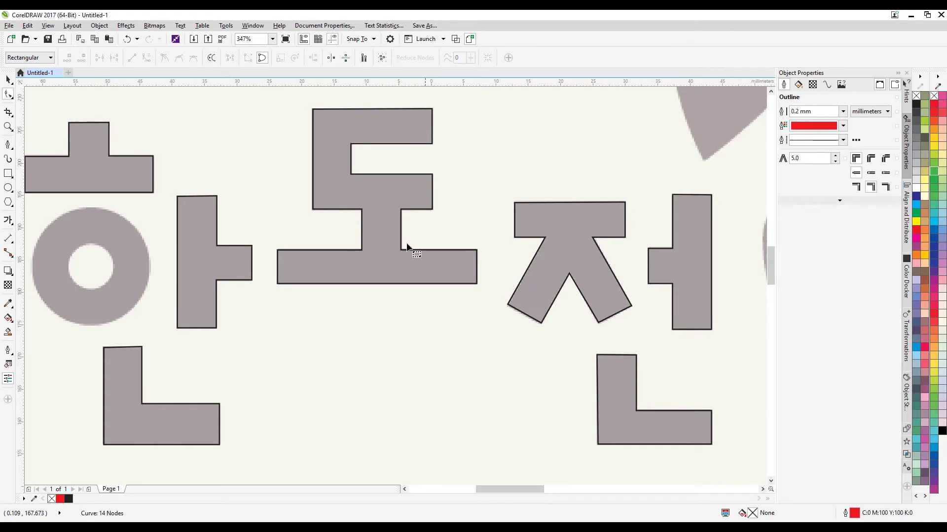
- Nudge the lower edge of 도's ㄷ slightly down to match the bitmap
left_click(389, 132)
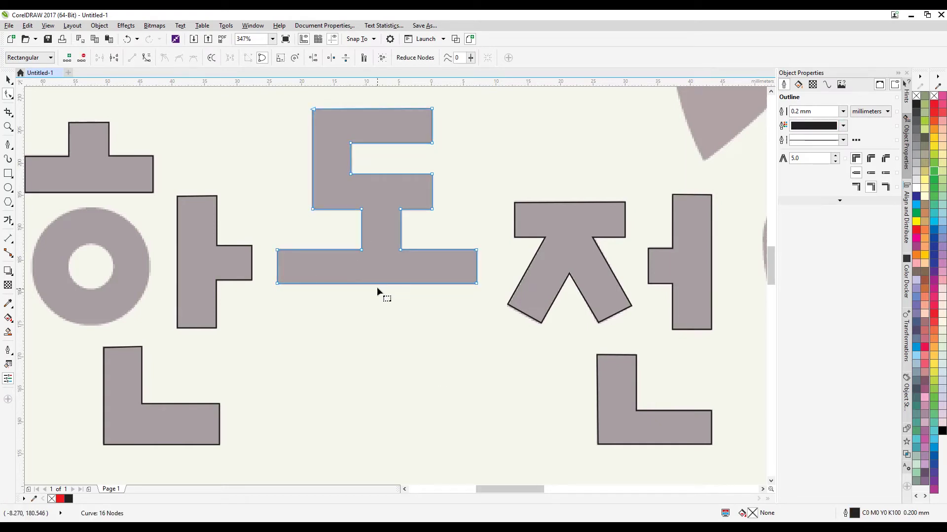
left_click(365, 323)
left_click(380, 197)
left_click_drag(475, 199, 287, 220)
left_click(421, 311)
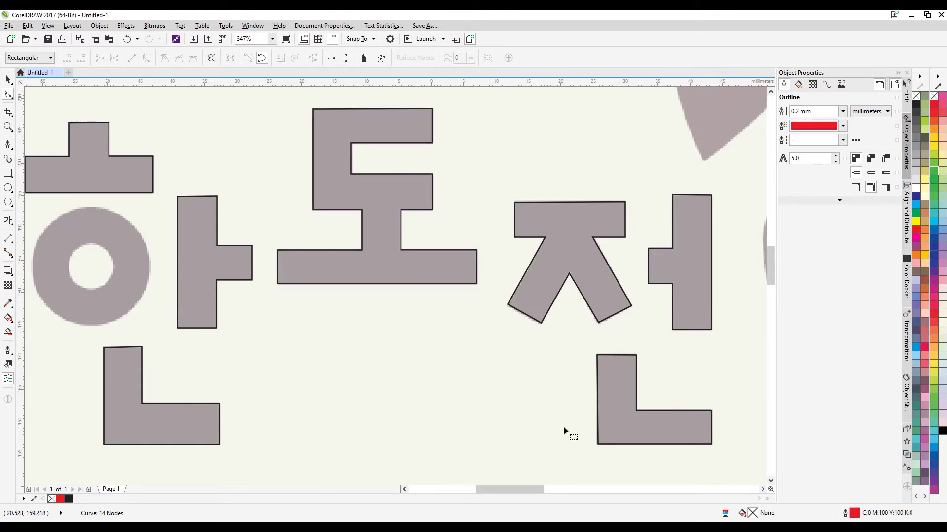
- Nudge the right side of 무's outer square slightly outward to match the bitmap
left_click(405, 489)
left_click(404, 490)
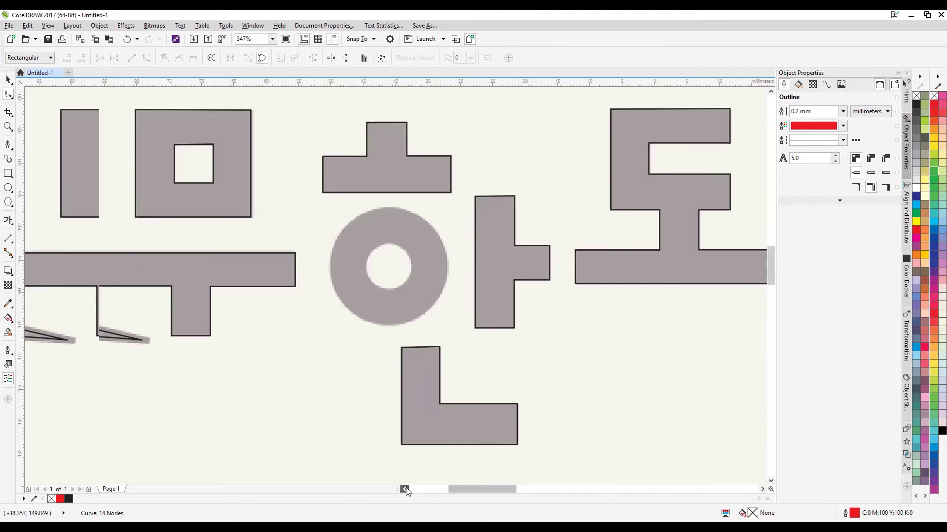
left_click(404, 489)
left_click(310, 138)
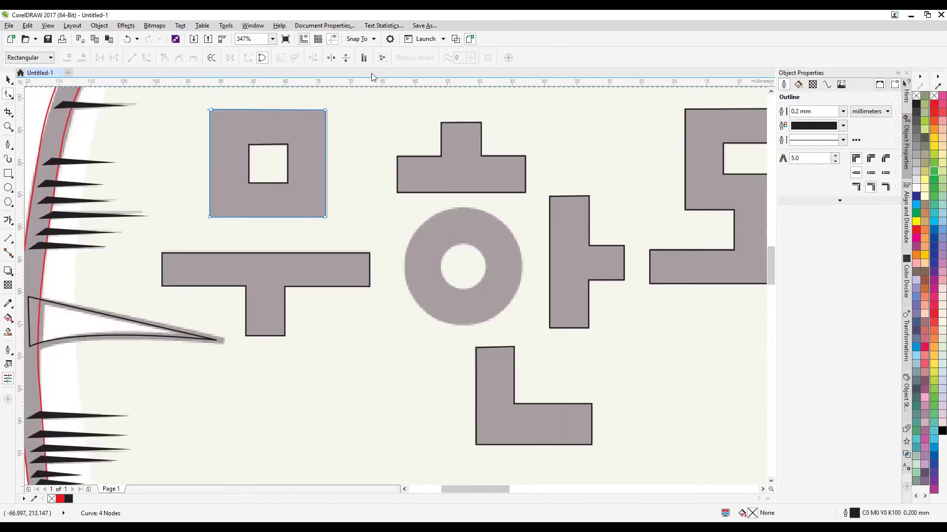
left_click_drag(346, 97, 310, 239)
key("Right")
left_click(358, 231)
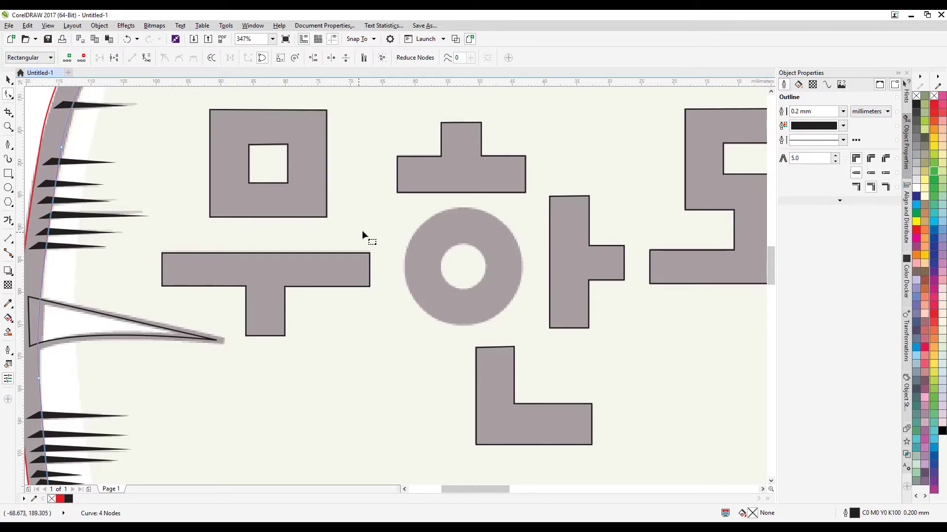
- Nudge up the upper edge of ㅜ's bar in 무 and the left shoulder of ㅎ's cap in 한
left_click(323, 253)
left_click_drag(374, 234, 130, 263)
key("Up")
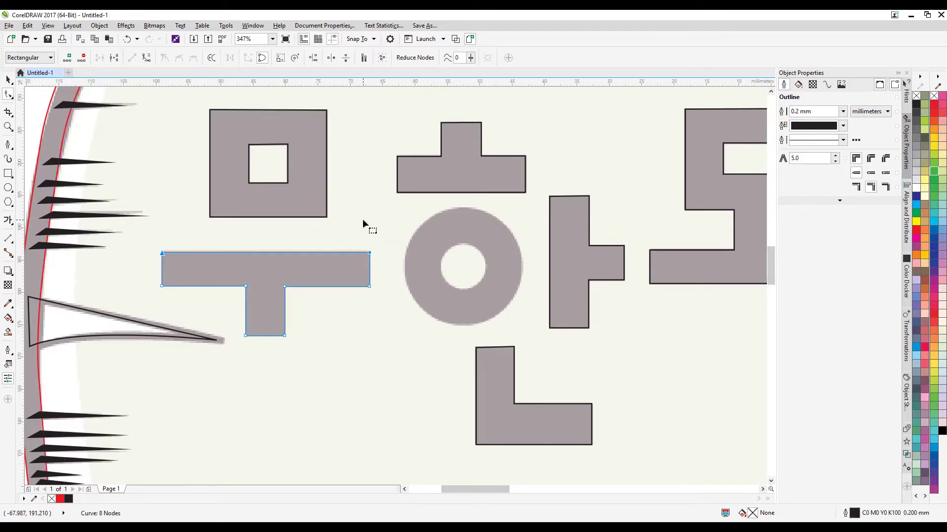
left_click(363, 219)
left_click(477, 162)
left_click_drag(383, 137, 462, 176)
key("Up")
left_click(462, 177)
- Level the slanted top edges of ㅏ and ㄴ in 한 by nudging their upper corner nodes
left_click(555, 203)
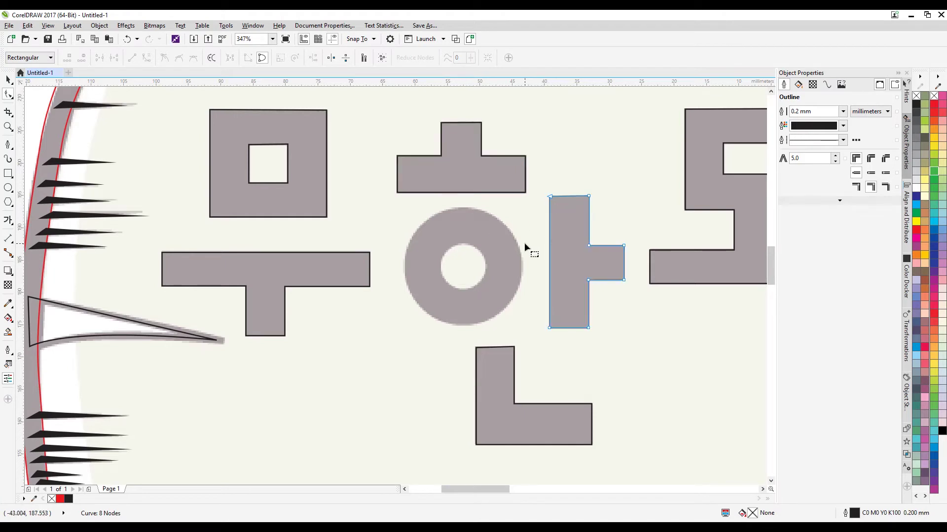
left_click(521, 250)
left_click(549, 228)
left_click_drag(606, 173, 565, 227)
key("Down")
left_click(493, 260)
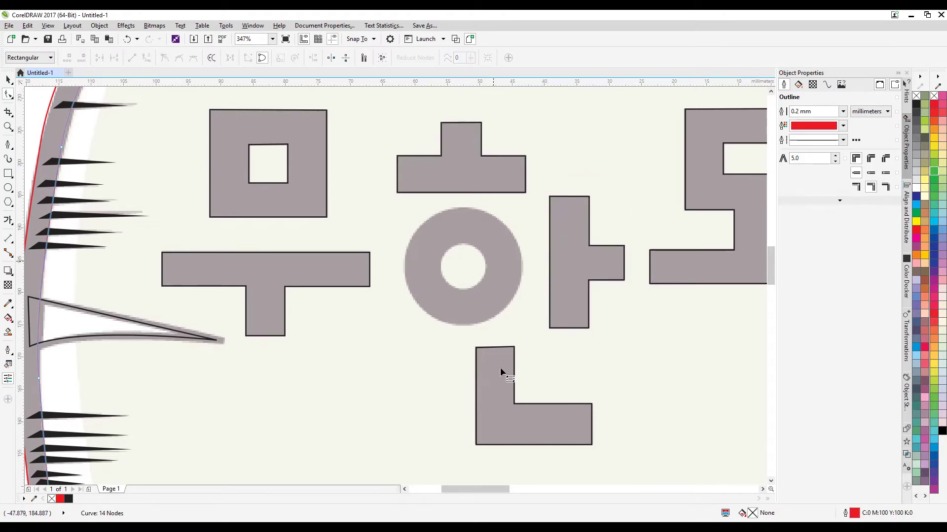
left_click(497, 386)
left_click(433, 299)
- Draw a circle about 18.1 mm wide over 한's ring and make a concentric copy about 7.3 mm wide for its hole
left_click(8, 188)
left_click_drag(462, 270, 524, 323)
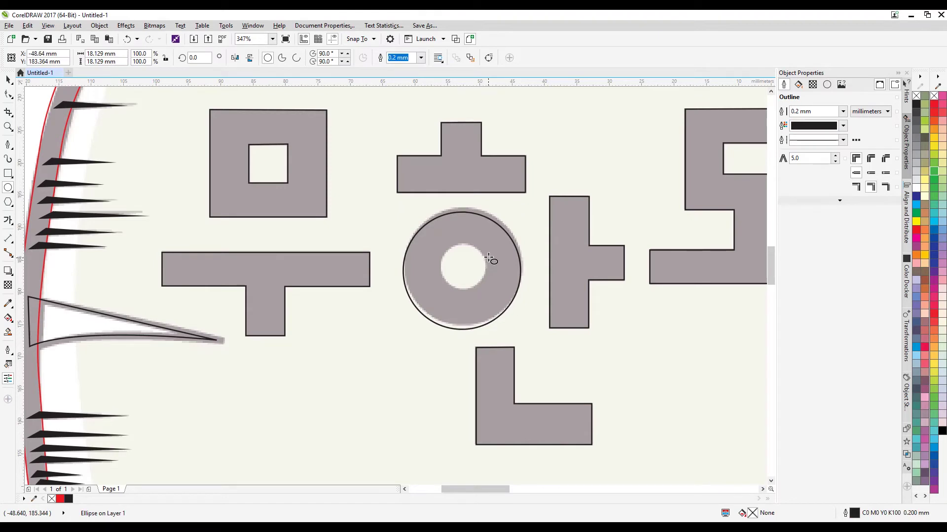
key("space")
left_click_drag(504, 250, 503, 245)
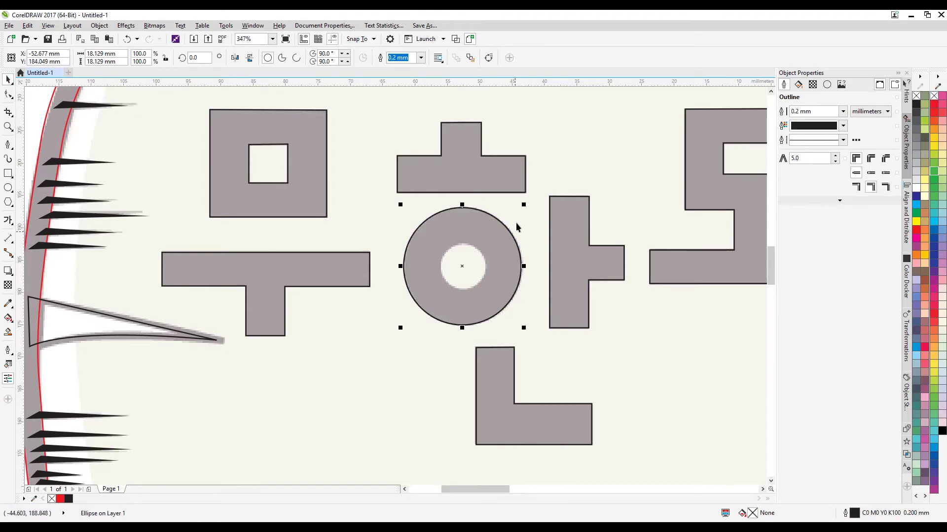
left_click_drag(521, 209, 500, 245)
key("Escape")
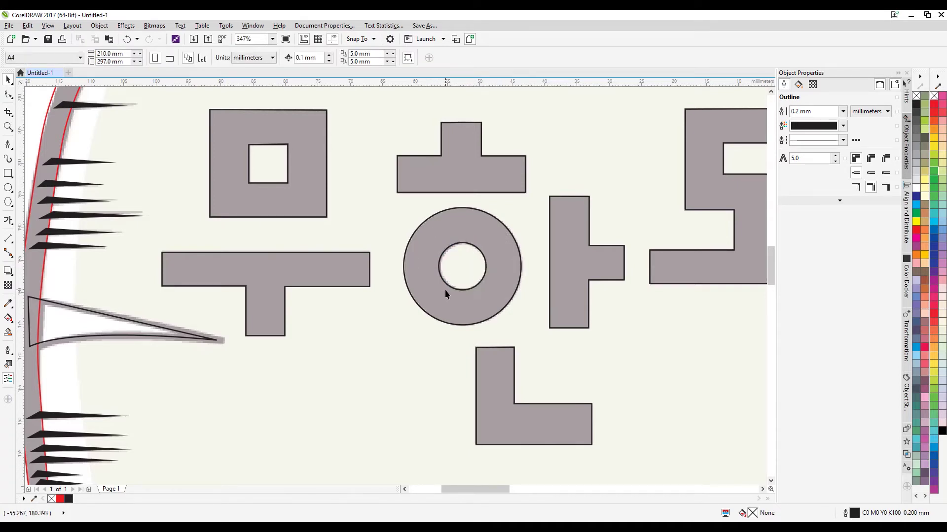
- Trim 한's outer circle with the inner circle, and delete the inner circle
left_click(474, 253)
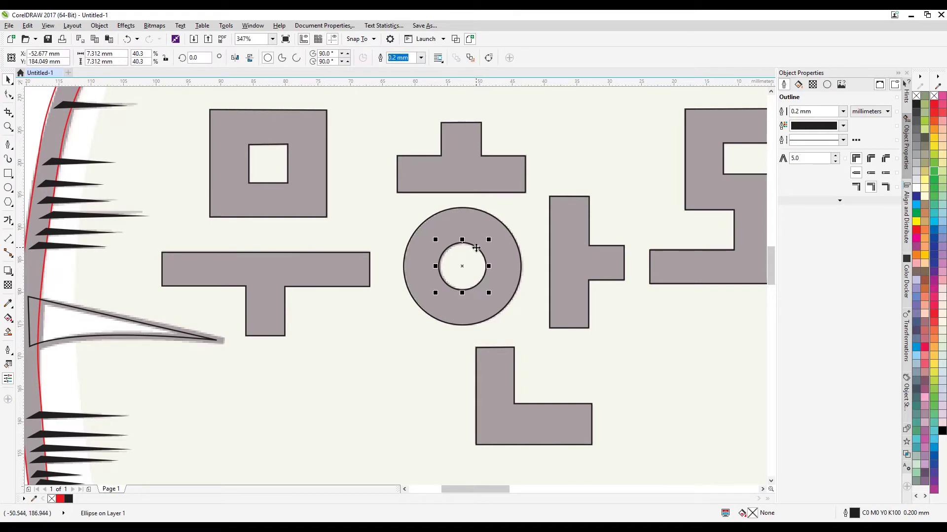
left_click(482, 224, "shift")
left_click(300, 58)
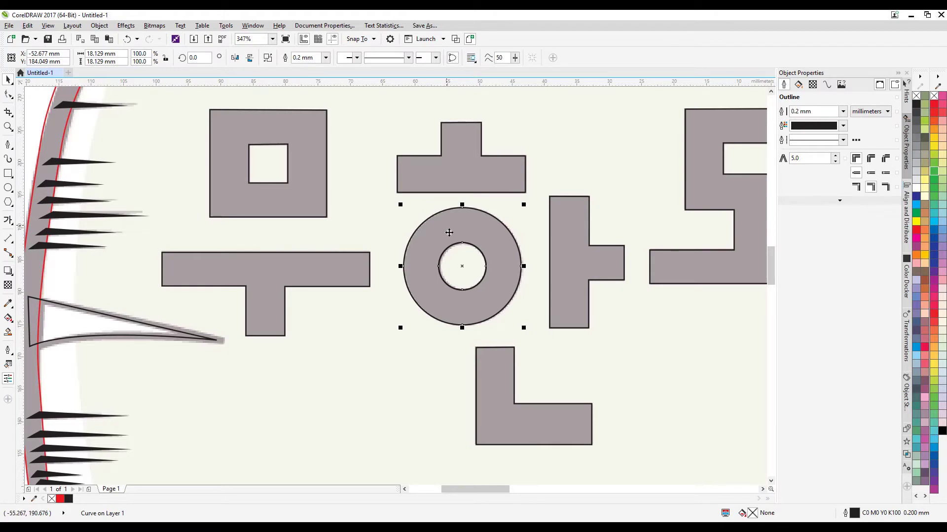
key("Escape")
left_click_drag(471, 259, 373, 265)
key("Delete")
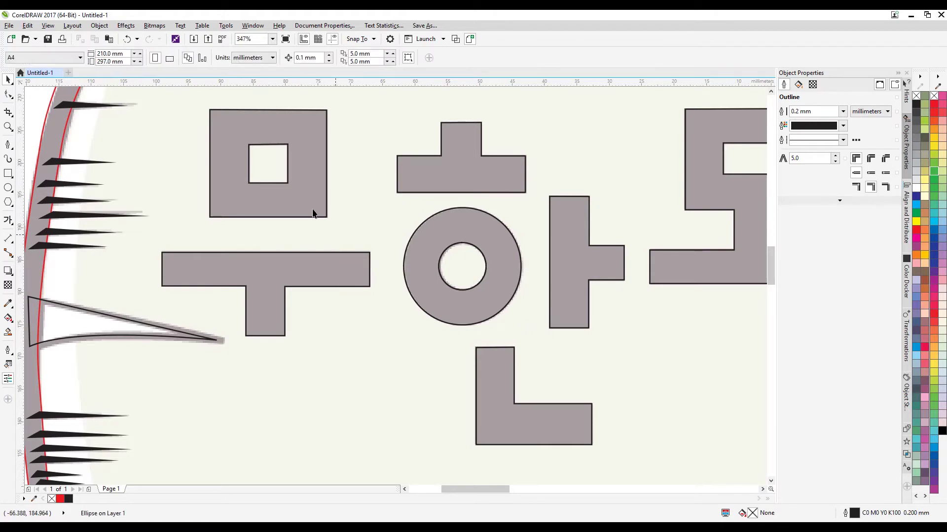
- Trim 무's outer square with its inner square and check that the openings of 무 and 한 are cut
left_click(269, 158)
left_click(277, 120, "shift")
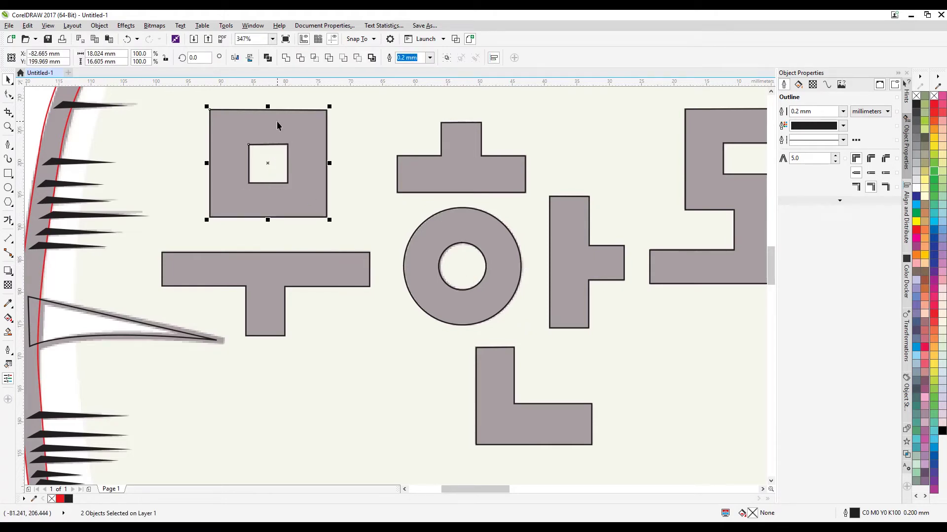
left_click(300, 58)
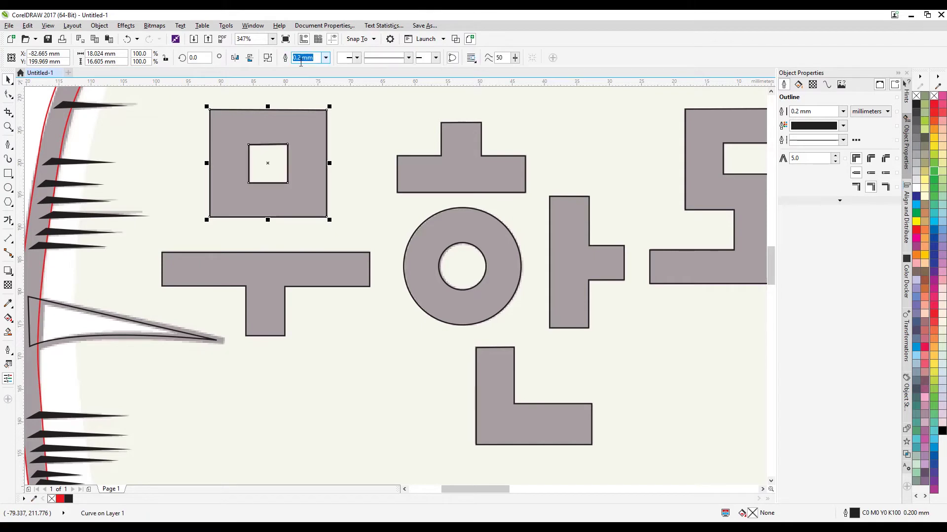
key("Escape")
left_click_drag(273, 161, 164, 177)
key("ctrl+z")
left_click_drag(313, 156, 242, 150)
key("Escape")
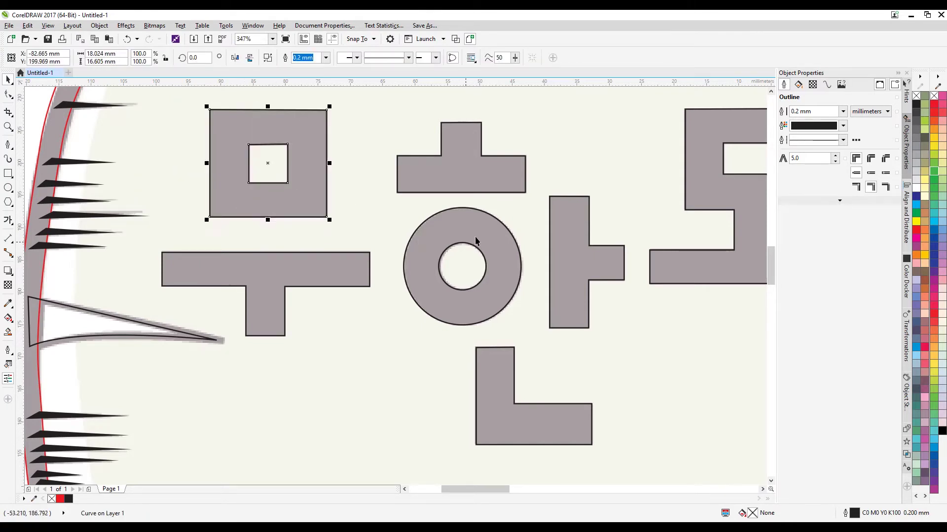
left_click_drag(476, 242, 438, 300)
key("Escape")
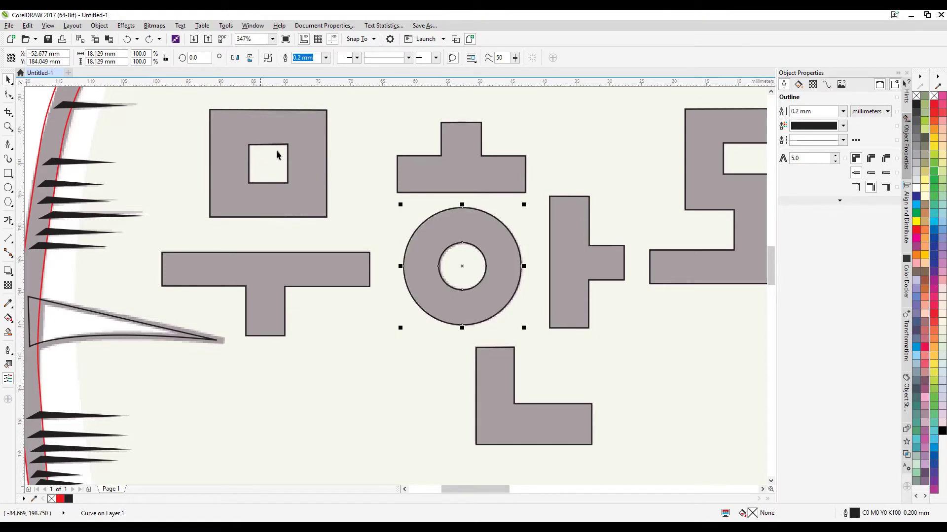
left_click(449, 272)
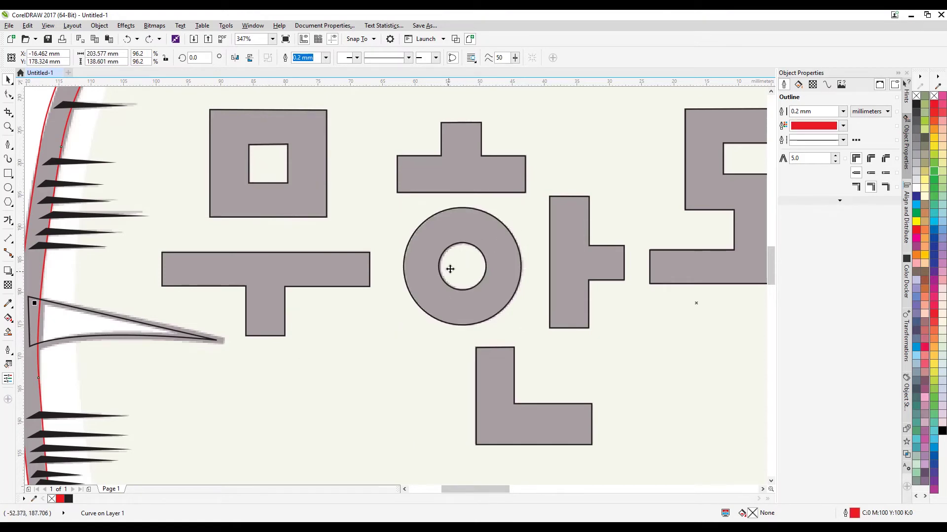
- Compare the traced lettering and pad outline with the full-colour original logo
left_click(8, 127)
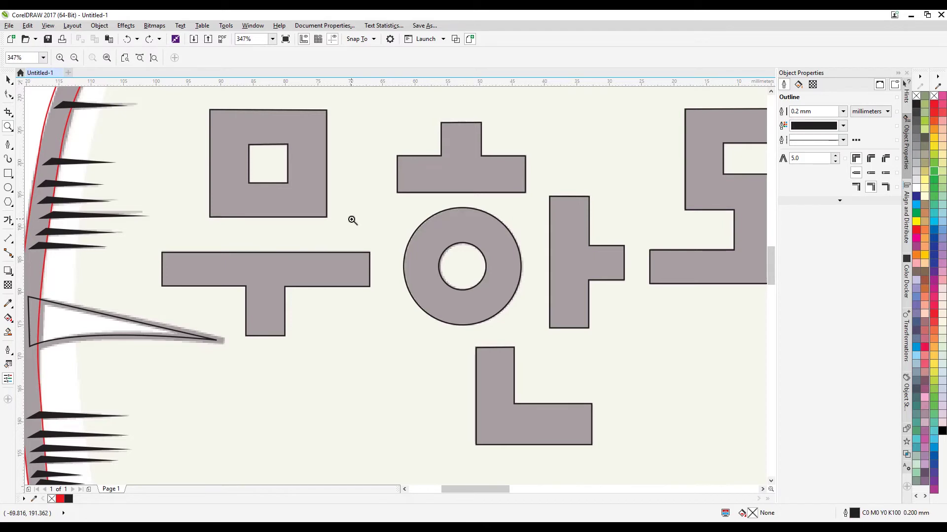
scroll(378, 217, "down", 3)
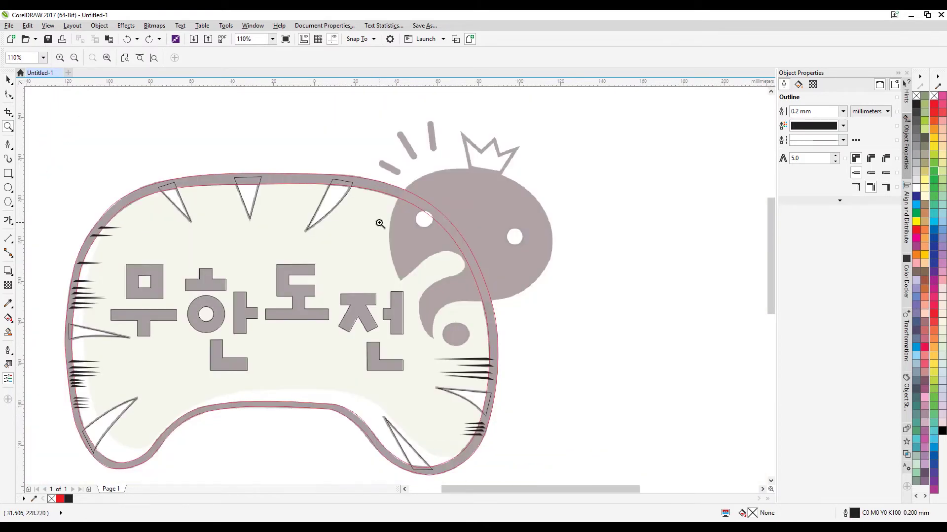
left_click_drag(44, 186, 460, 478)
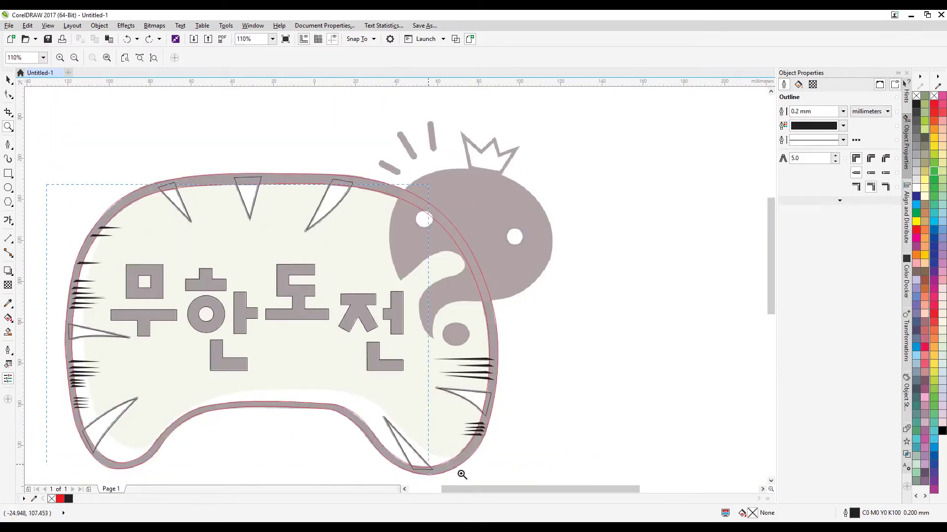
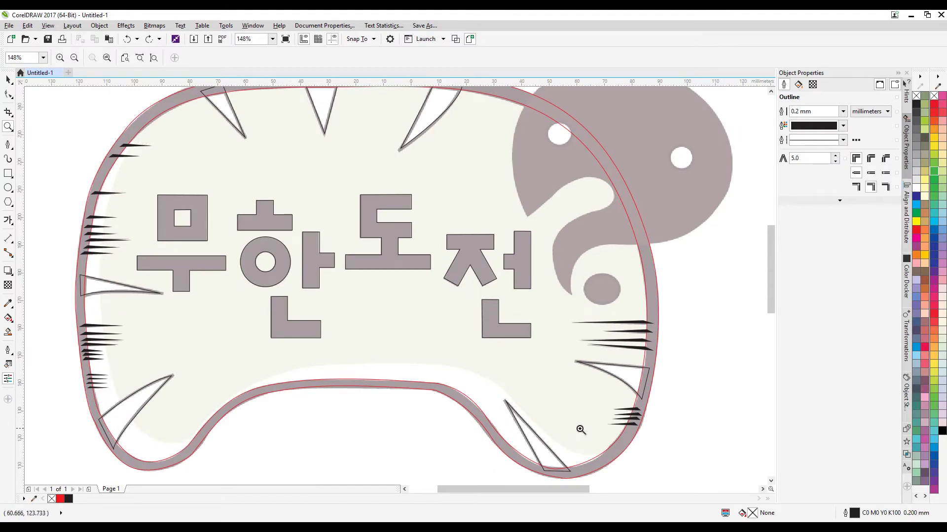
left_click(8, 95)
left_click(8, 126)
scroll(710, 199, "down", 1)
scroll(633, 187, "down", 1)
left_click_drag(632, 109, 759, 170)
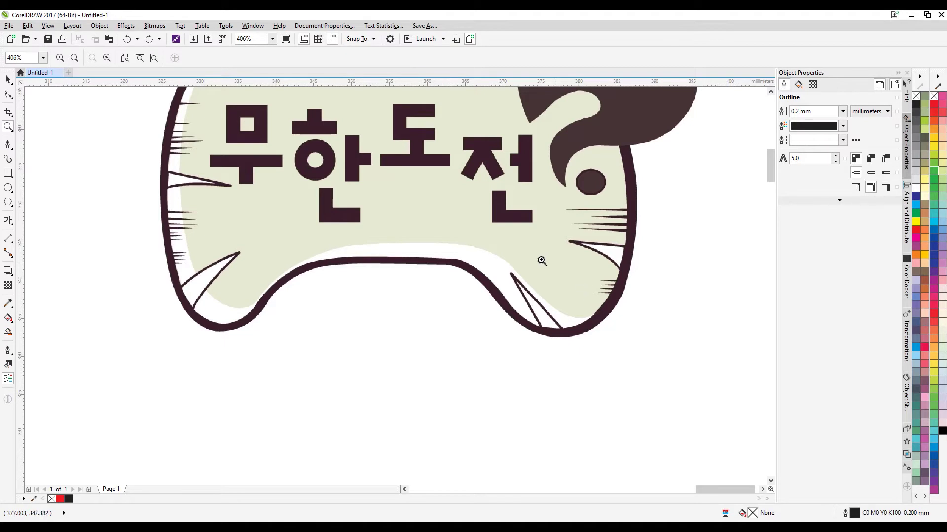
key("F4")
left_click_drag(182, 347, 493, 459)
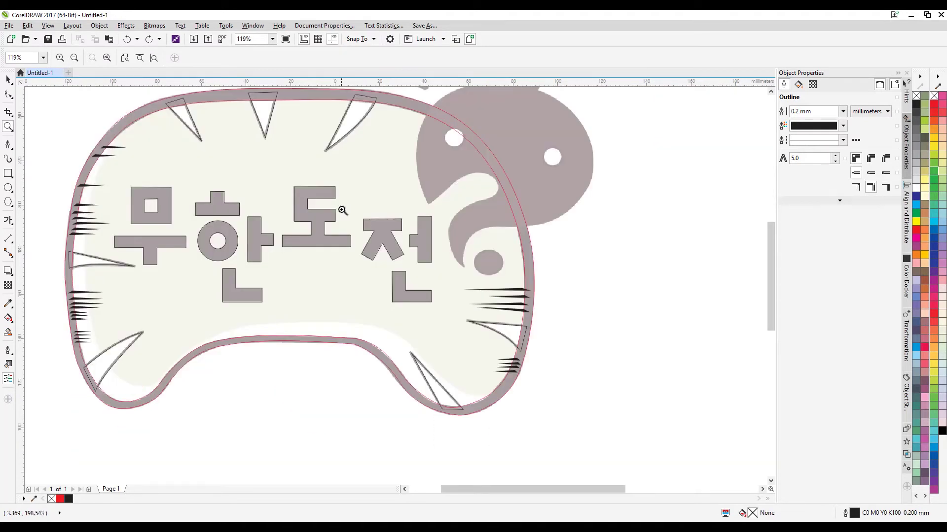
mouse_move(59, 168)
left_mouse_down()
mouse_move(304, 386)
mouse_move(528, 413)
left_mouse_up()
key("space")
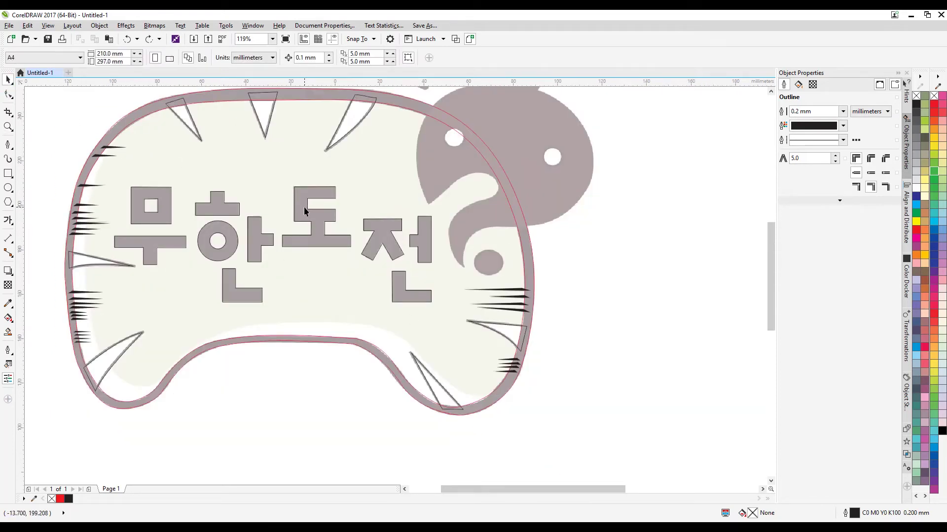
- Duplicate the pad's inner red outline and offset the copy about 5.5 mm to the right and 7.5 mm up
left_click(304, 208)
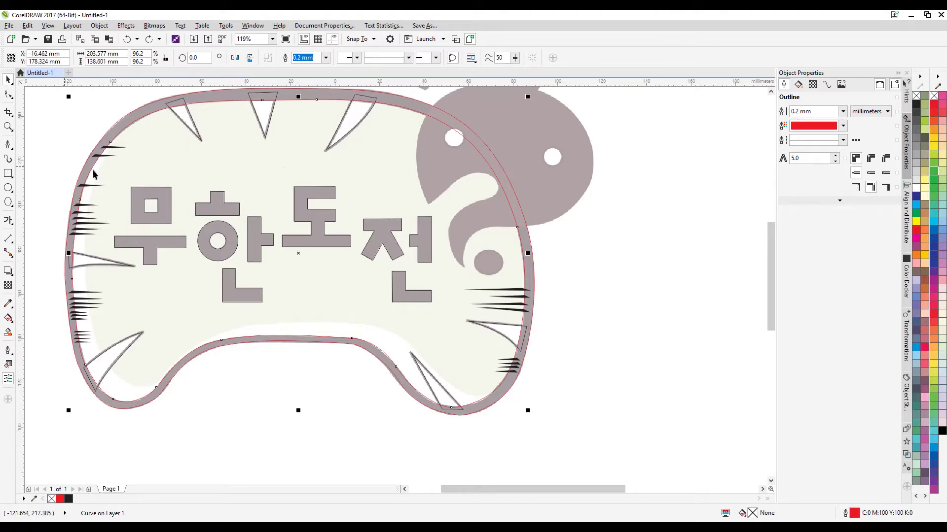
key("Escape")
left_click_drag(252, 168, 263, 149)
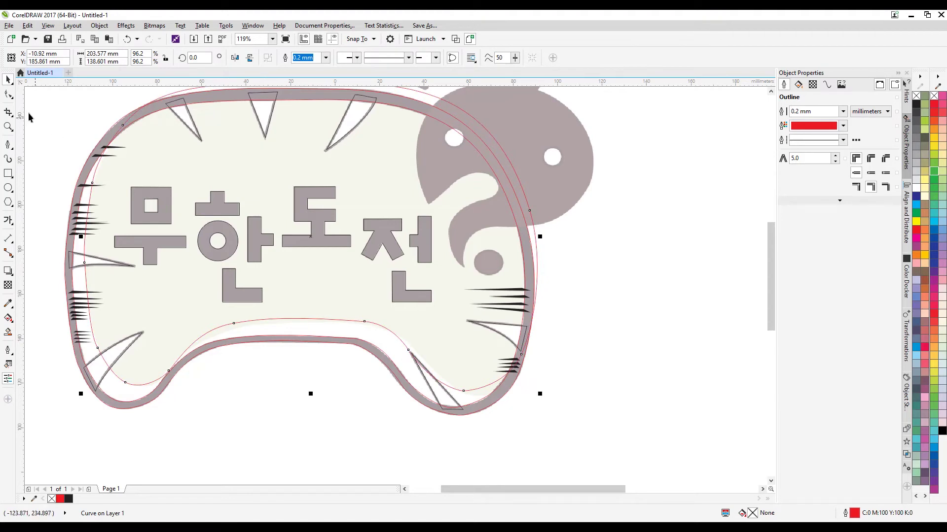
left_click(30, 115)
- Reshape the bottom arch of the copied outline by moving its nodes onto the cream panel's edge
left_click(8, 94)
left_click(210, 334)
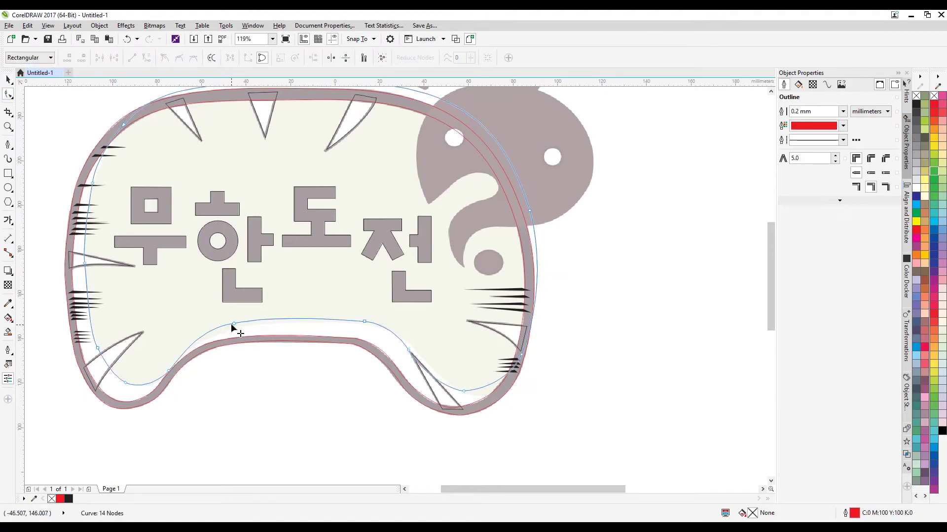
left_click_drag(231, 324, 233, 330)
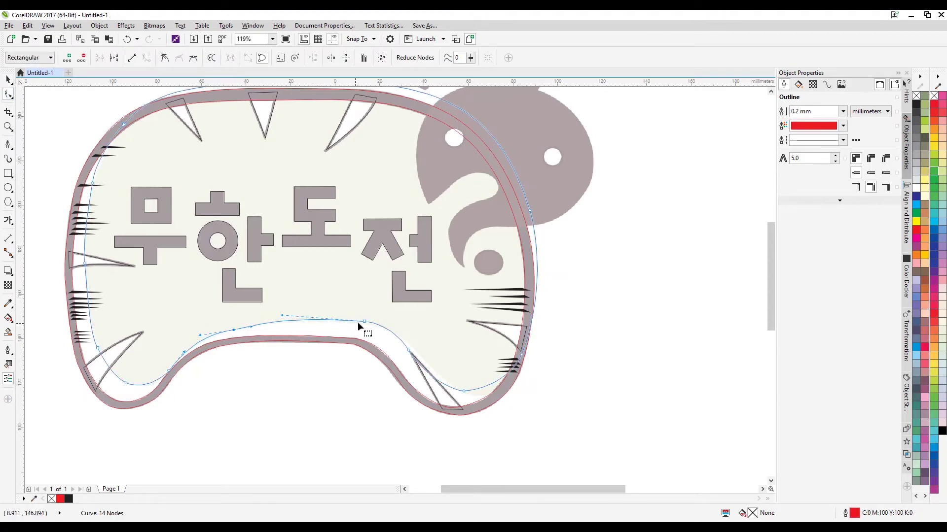
left_click_drag(365, 323, 445, 370)
key("ctrl+z")
left_click_drag(421, 329, 417, 352)
- Move the lowest node of the copied outline's right leg outward and down onto the cream panel's edge
left_click_drag(481, 366, 450, 399)
left_click_drag(464, 392, 464, 390)
key("Right")
key("Right")
key("Right")
key("Right")
key("Right")
key("Right")
key("Right")
key("Right")
key("Right")
key("Right")
key("Right")
key("Right")
key("Right")
key("Right")
key("Right")
key("Right")
key("Right")
key("Right")
key("Right")
key("Down")
key("Down")
key("Right")
left_click_drag(470, 390, 477, 396)
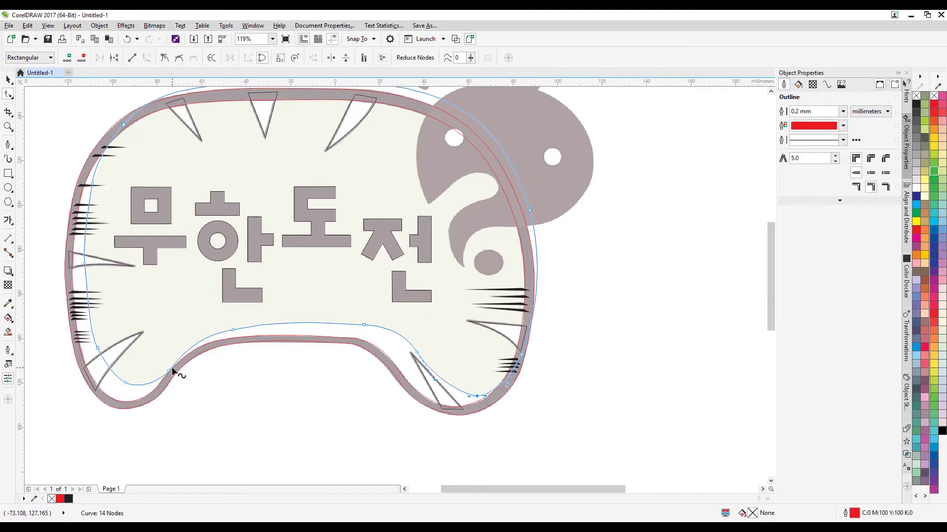
- Fine-tune the nodes of the copied outline around its left leg to follow the cream panel
left_click_drag(169, 370, 167, 370)
left_click(98, 348)
key("Up")
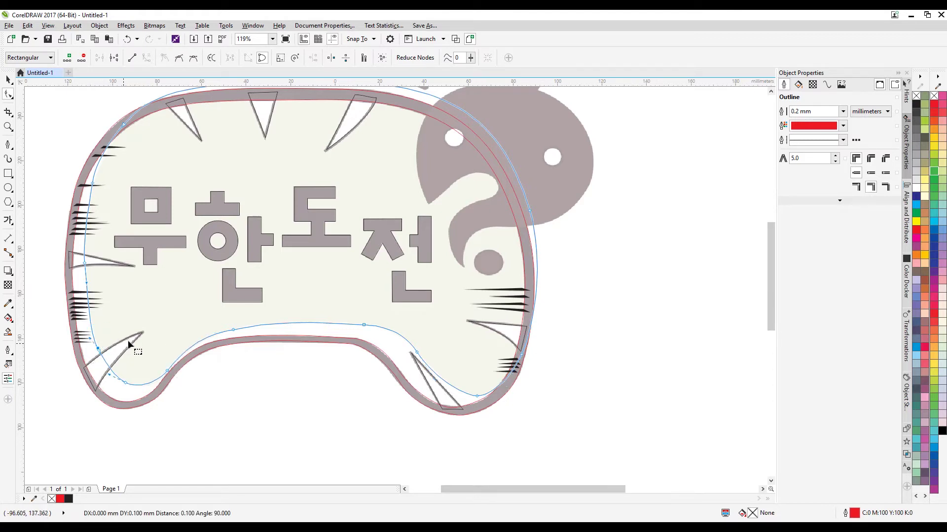
left_click_drag(112, 169, 78, 205)
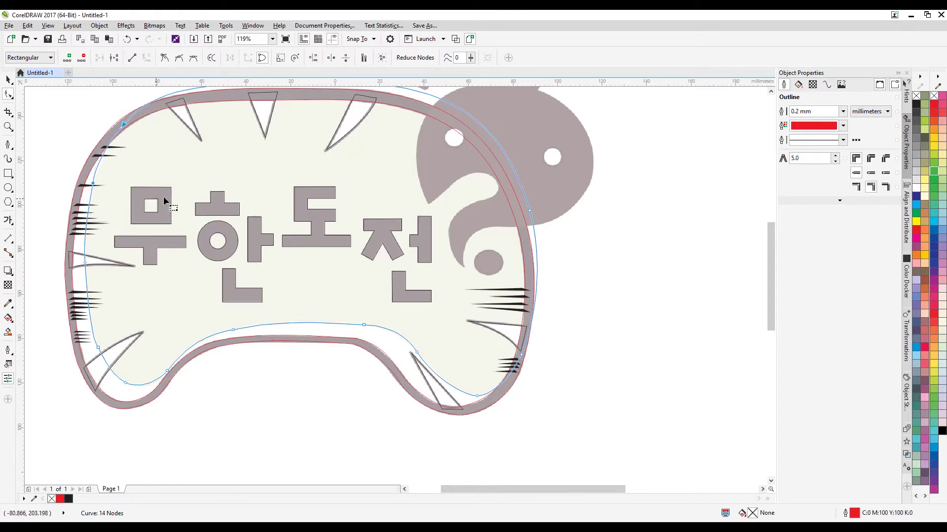
left_click(252, 185)
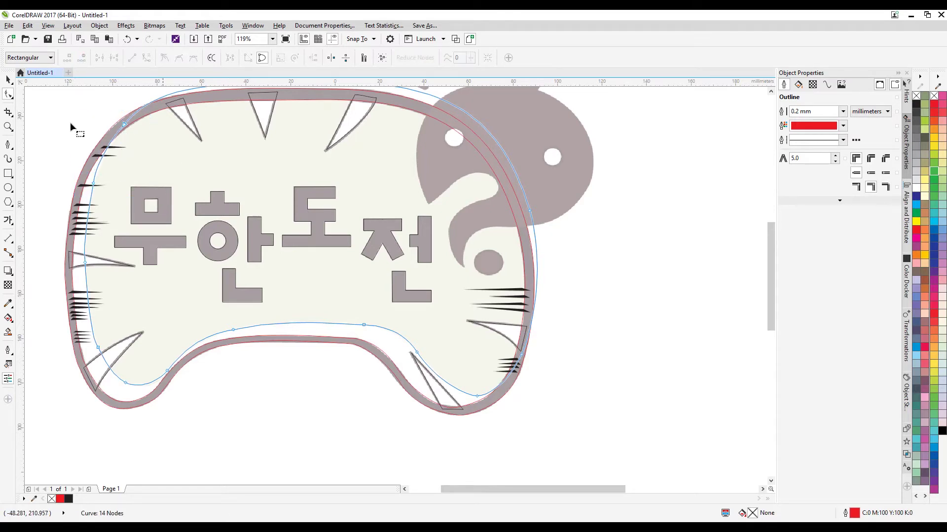
- Change the adjusted copy's outline colour to blue (C100 M100 Y0 K0)
left_click(8, 79)
left_click(56, 101)
left_click_drag(220, 155, 290, 166)
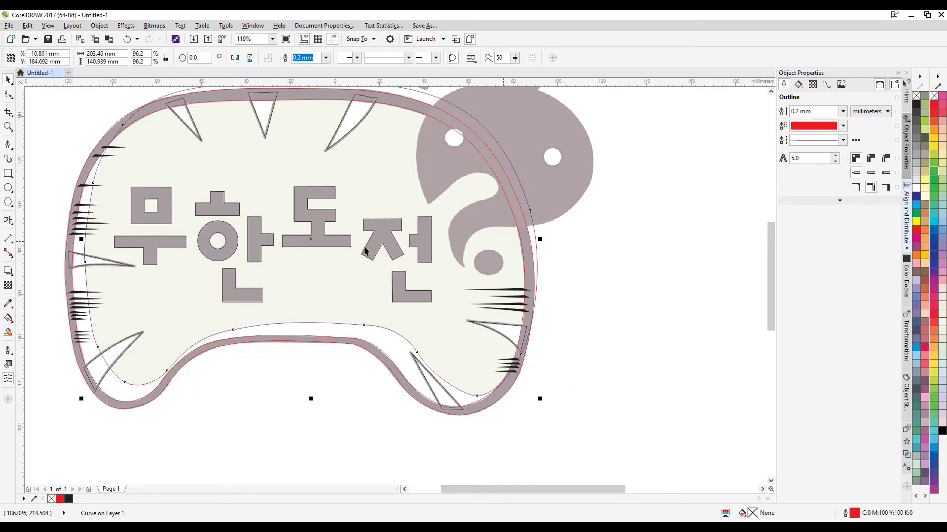
key("Escape")
left_click(211, 300)
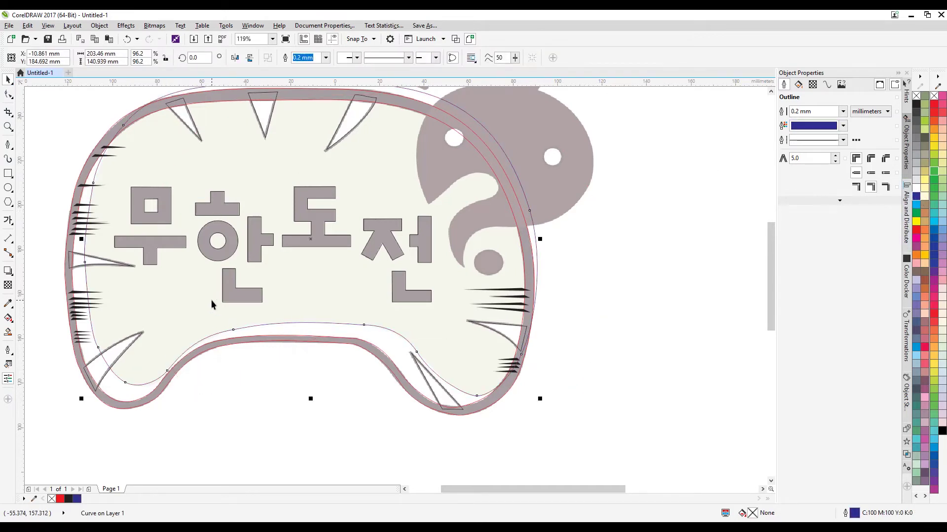
- Intersect the blue outline with the pad's inner red outline, and delete the blue outline
left_click(115, 148, "shift")
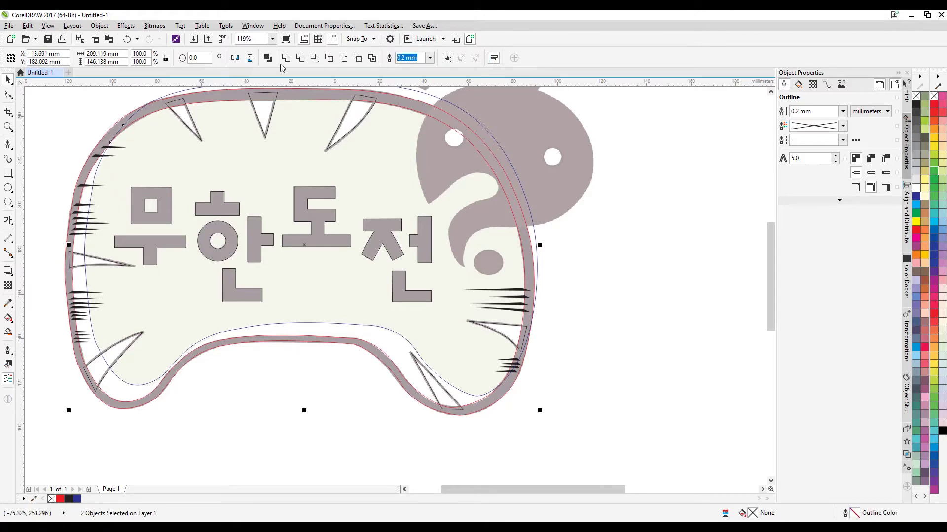
left_click(314, 59)
key("Escape")
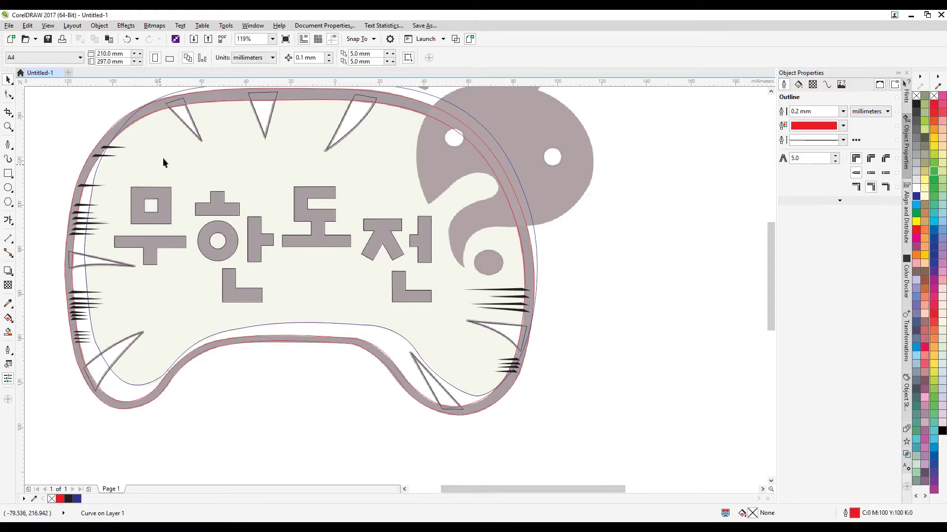
left_click_drag(163, 158, 271, 163)
key("Delete")
left_click_drag(126, 161, 149, 190)
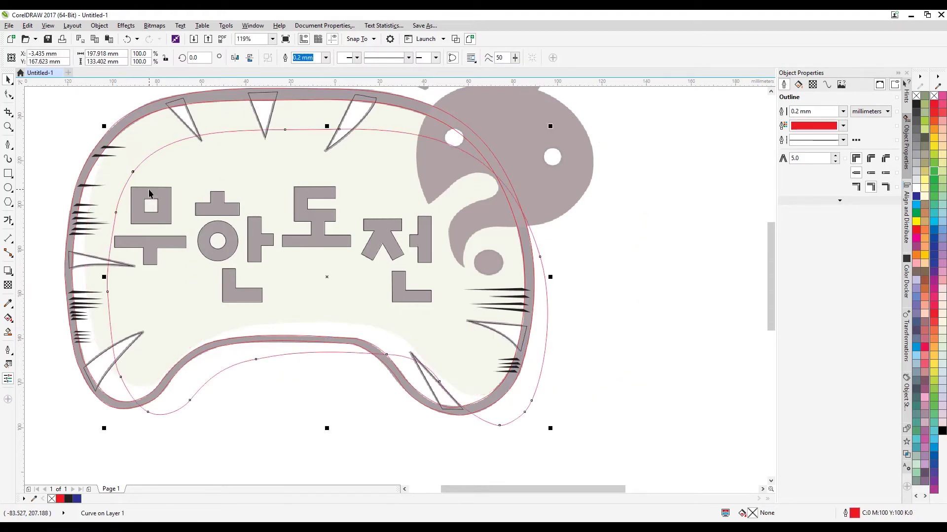
- Undo the trial moves of the inner sign outline and its blue duplicate
key("ctrl+z")
key("ctrl+z")
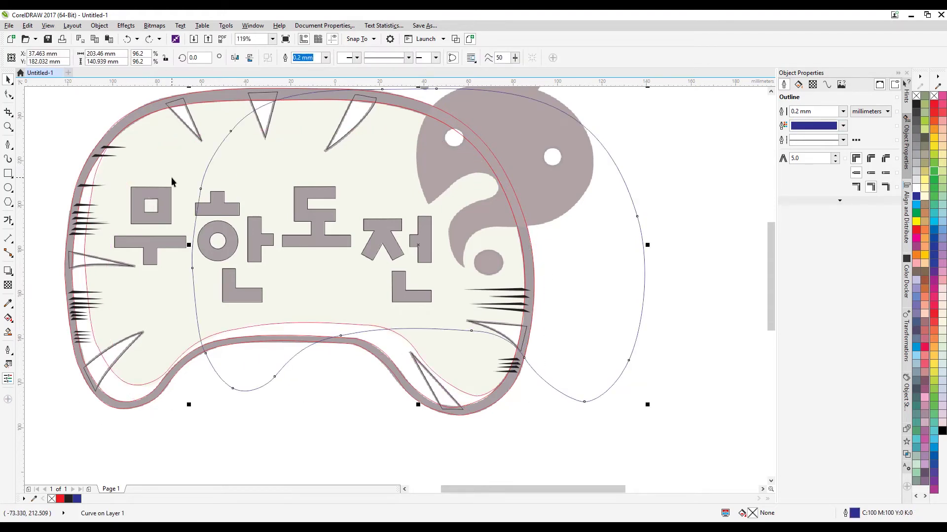
left_click(171, 177, "shift")
key("Escape")
left_click_drag(155, 159, 221, 156)
key("ctrl+z")
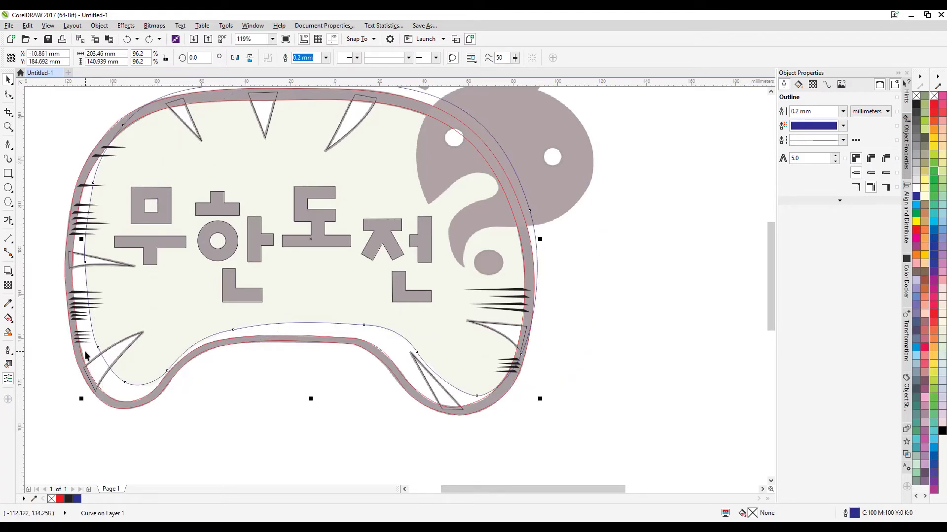
- Delete the blue duplicate of the inner sign outline, leaving the red one in its original position
left_click(284, 93, "shift")
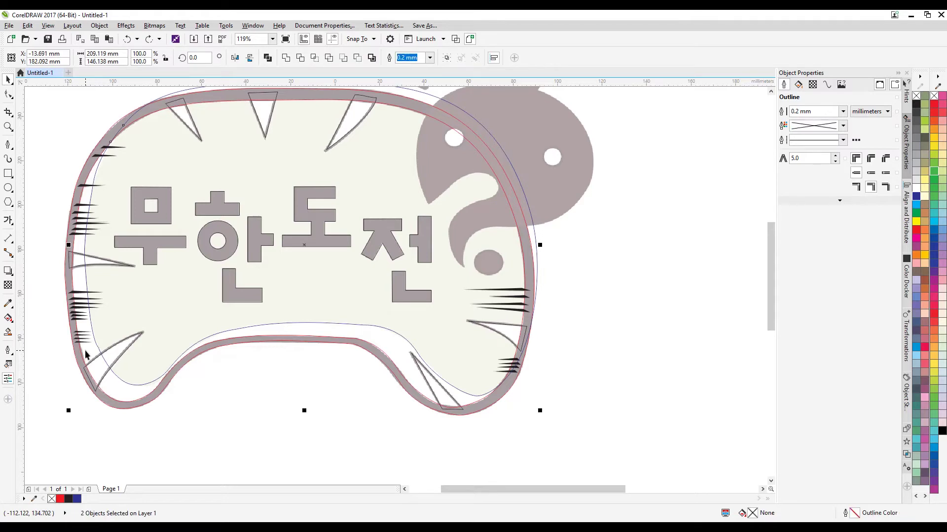
left_click(315, 60)
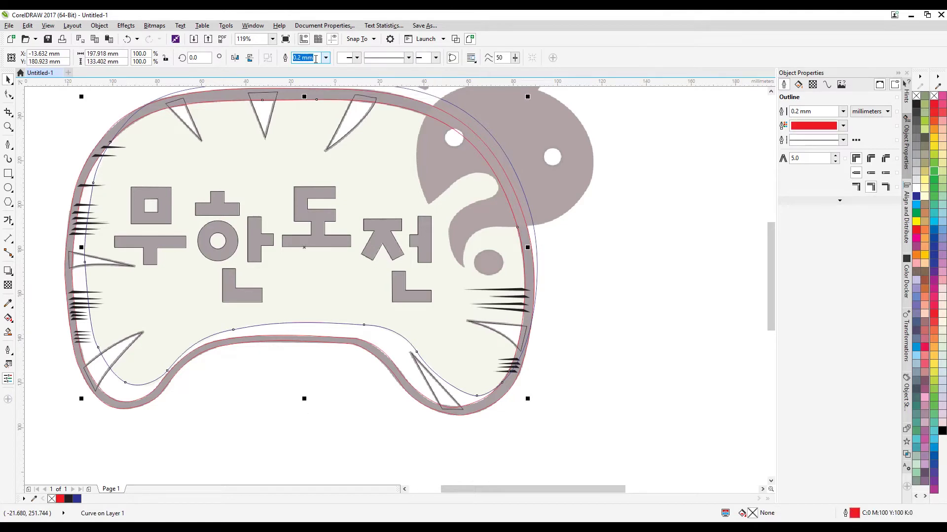
key("Escape")
left_click_drag(204, 159, 411, 216)
key("Delete")
left_click_drag(131, 159, 159, 187)
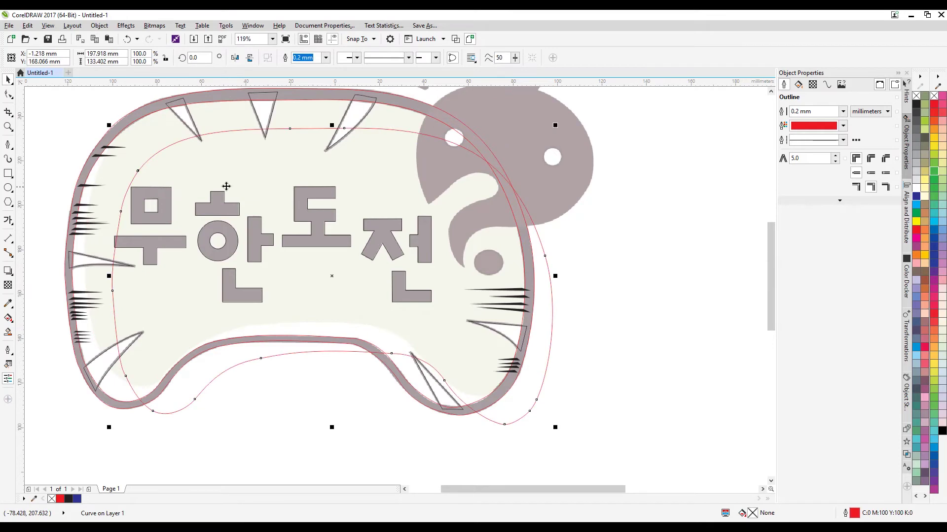
key("ctrl+z")
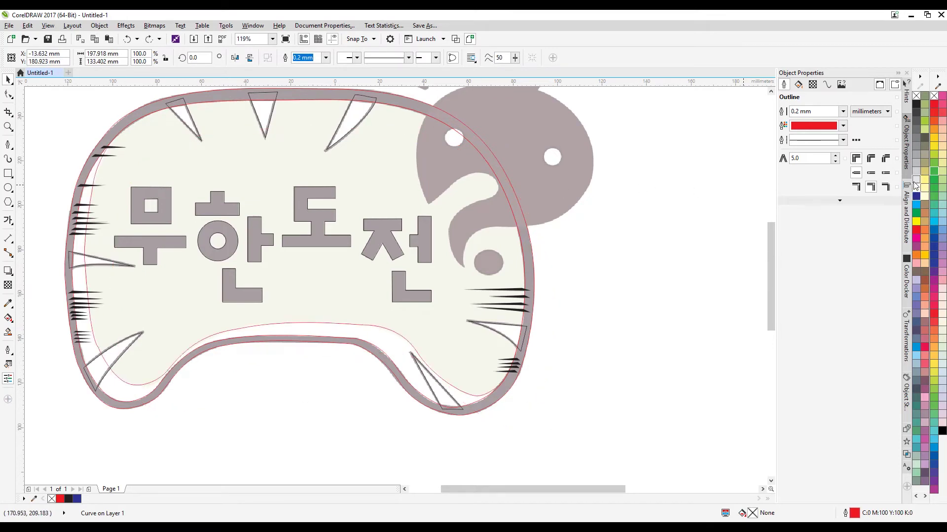
- Fill the red inner outline with a very light palette colour and send it to the back
left_click(915, 183)
key("shift+Page_Down")
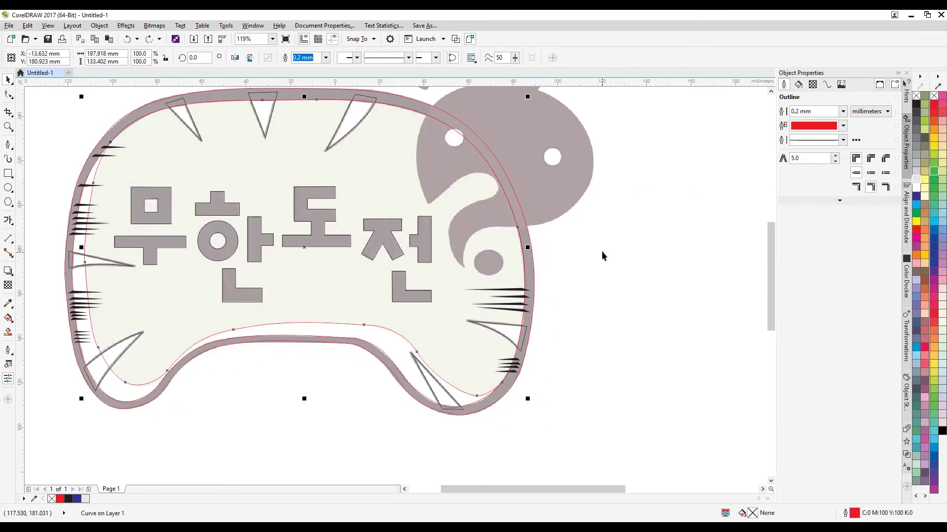
left_click(579, 255)
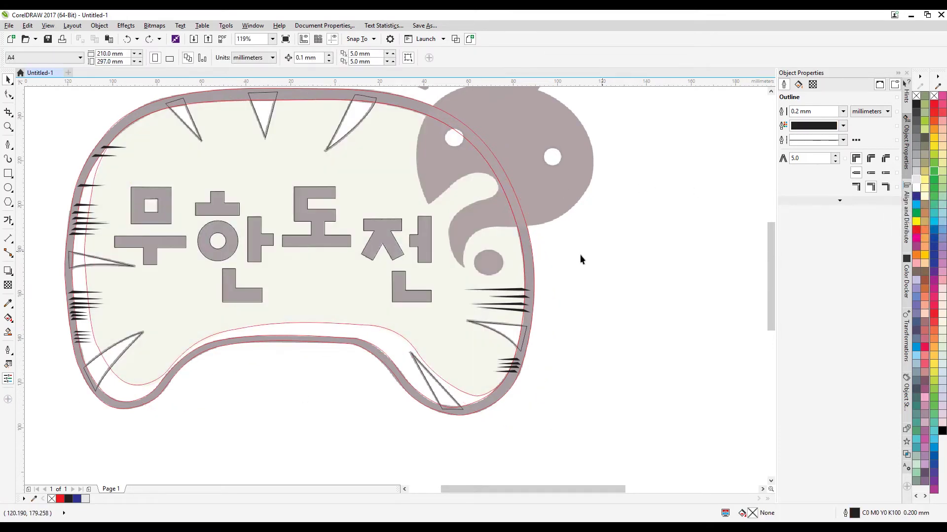
- With the Pen tool, start tracing the question-mark-like head from the crown's left base down its left side to the pointed lower corner
left_click(8, 127)
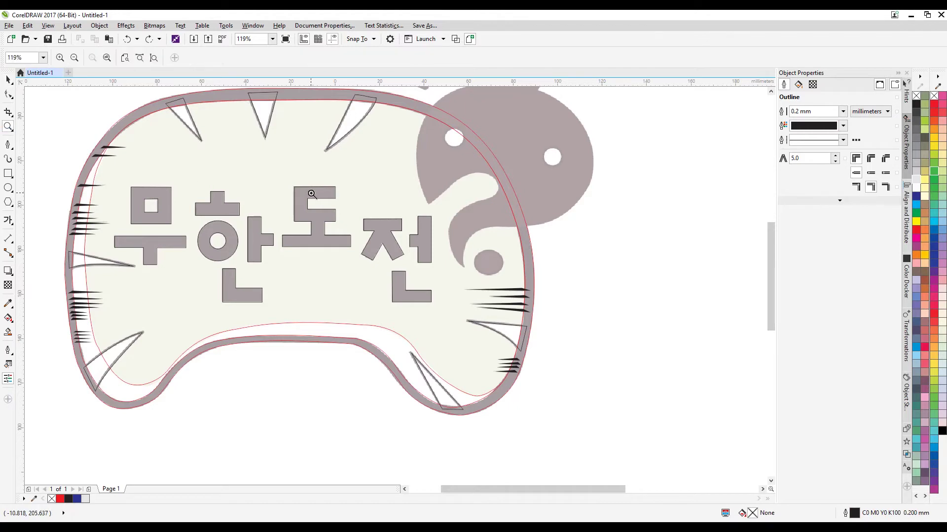
left_click(385, 221, "shift")
left_click_drag(232, 201, 486, 390)
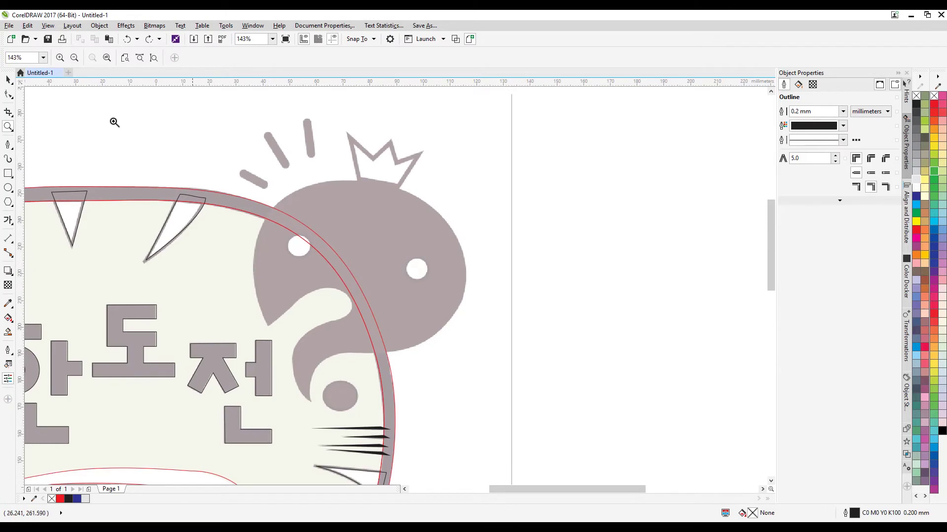
left_click_drag(178, 123, 561, 438)
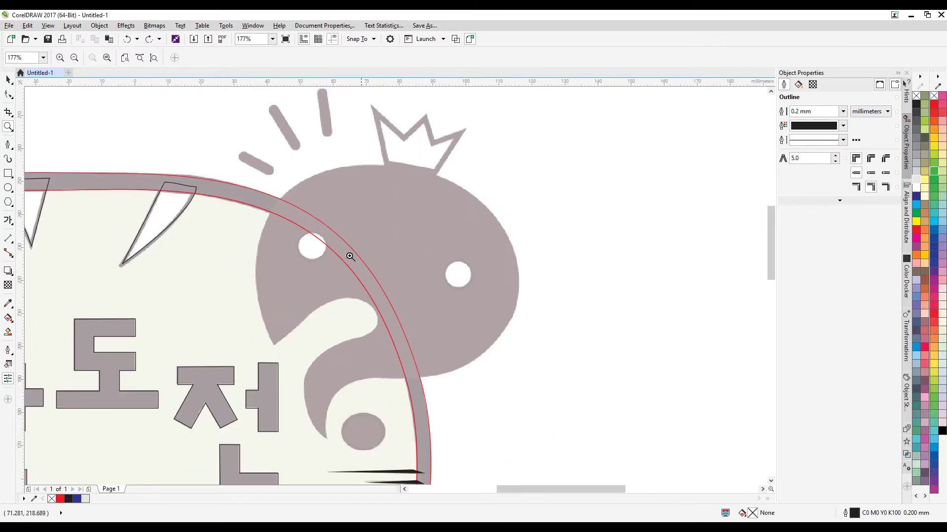
left_click(9, 145)
left_click(384, 167)
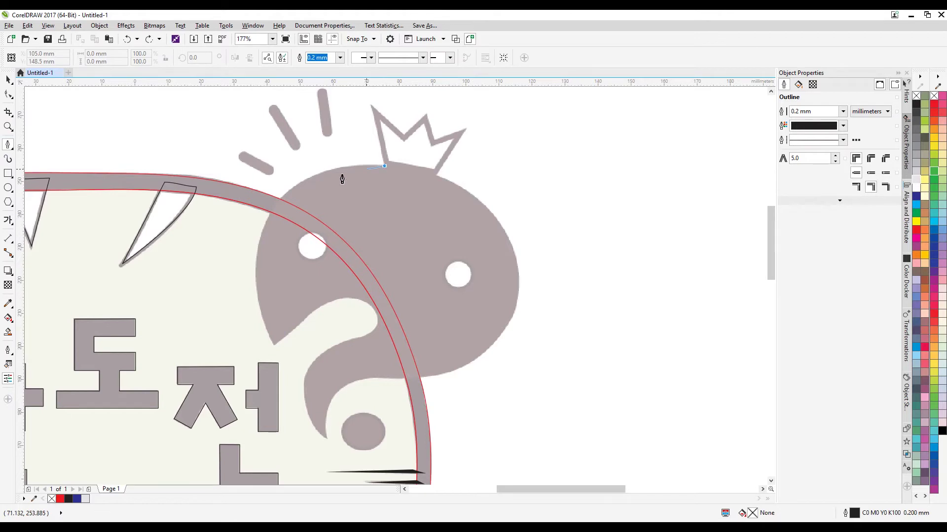
left_click_drag(289, 192, 263, 218)
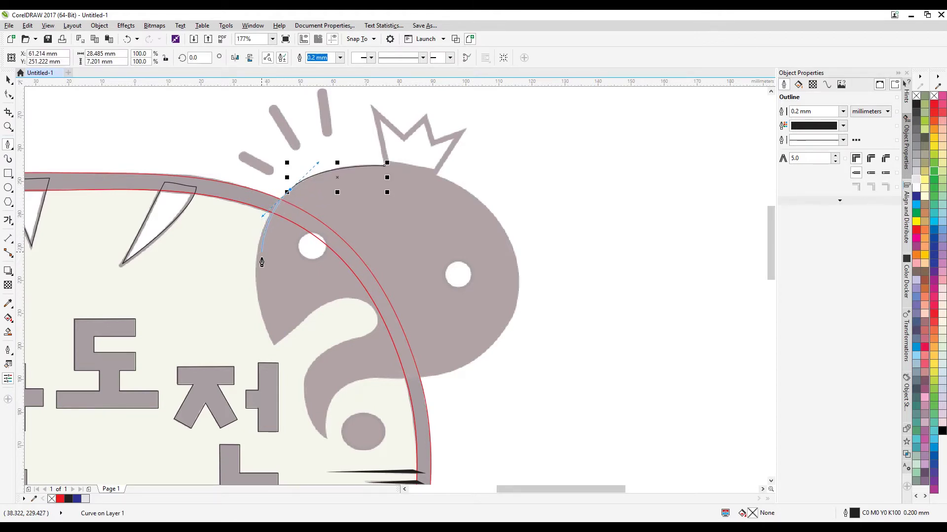
left_click(258, 242)
left_click_drag(259, 310, 263, 331)
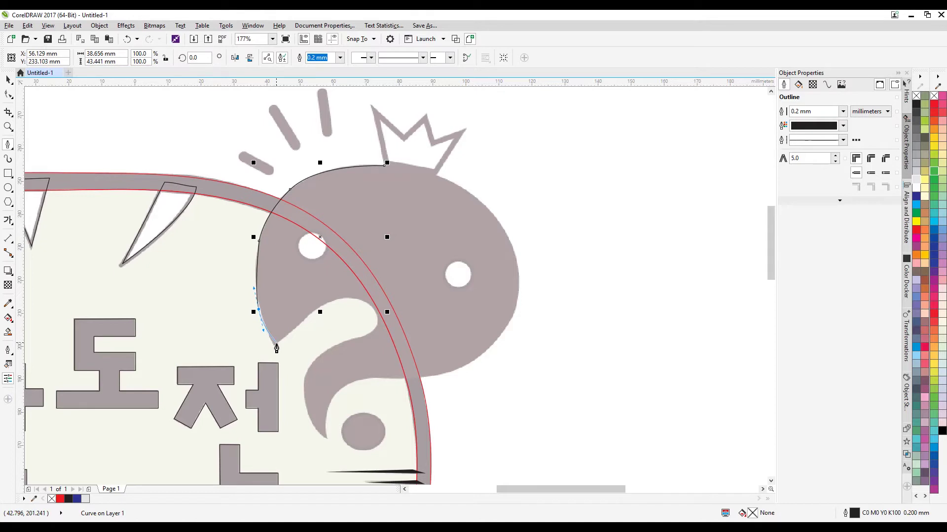
left_click(275, 347)
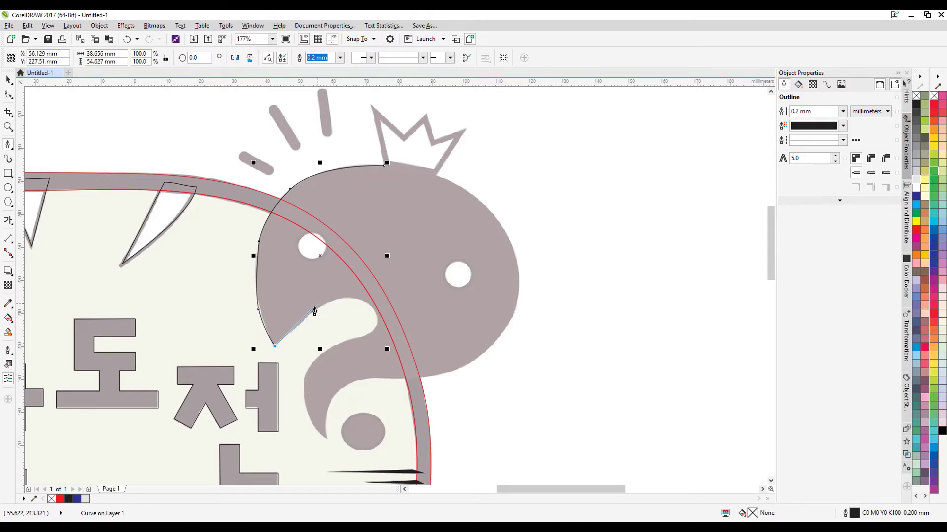
- Continue tracing the head shape around its inner hook and down to the tip of the tail
left_click_drag(307, 317, 310, 309)
left_click_drag(347, 299, 380, 351)
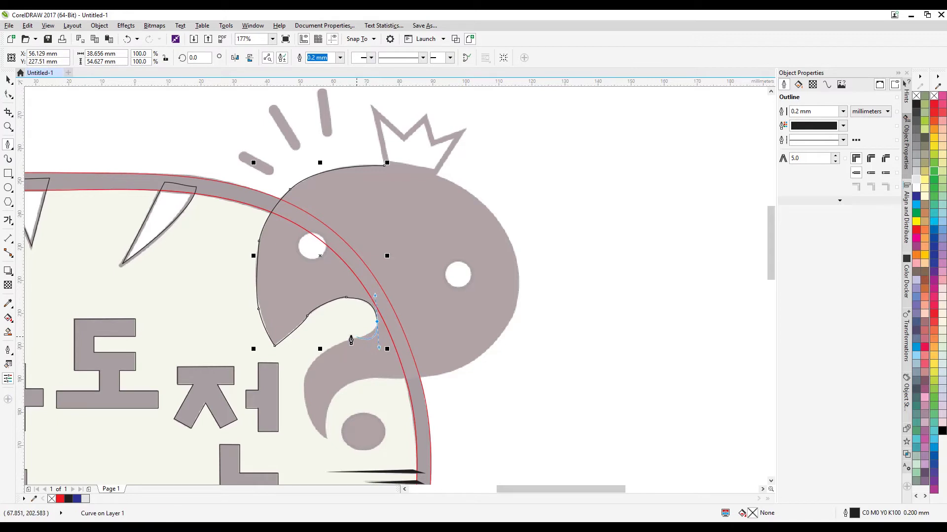
left_click_drag(352, 340, 308, 394)
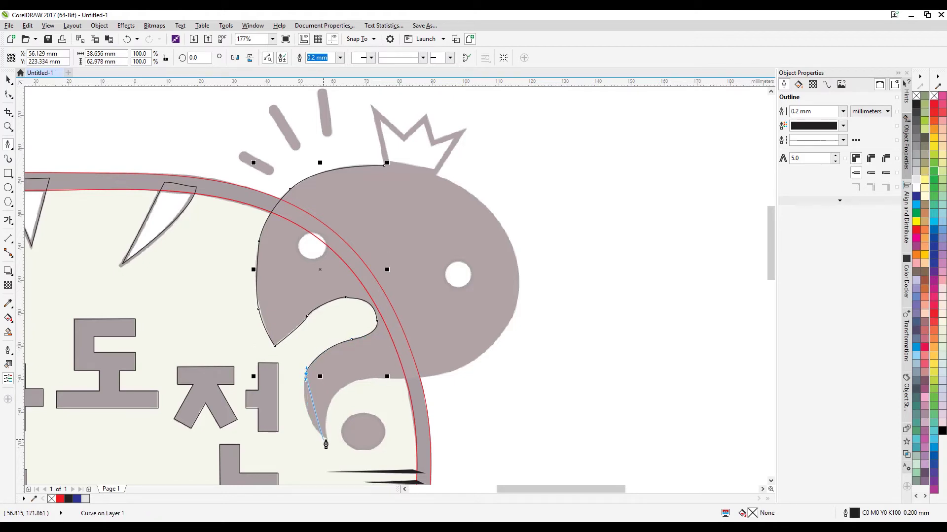
left_click_drag(326, 439, 355, 459)
left_click(327, 439, "alt")
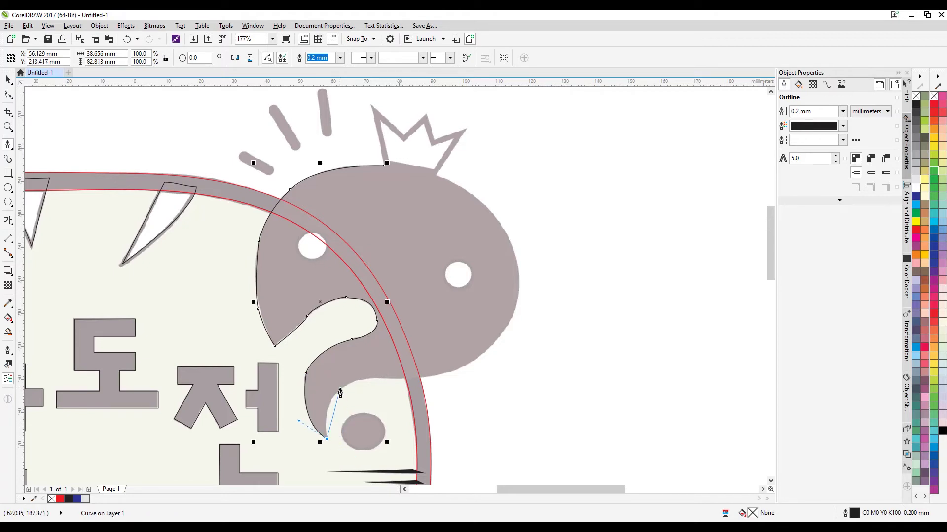
- Trace from the tail tip along the lower edge and up the right side to the crown's right base
left_click_drag(340, 389, 363, 377)
left_click_drag(408, 379, 427, 383)
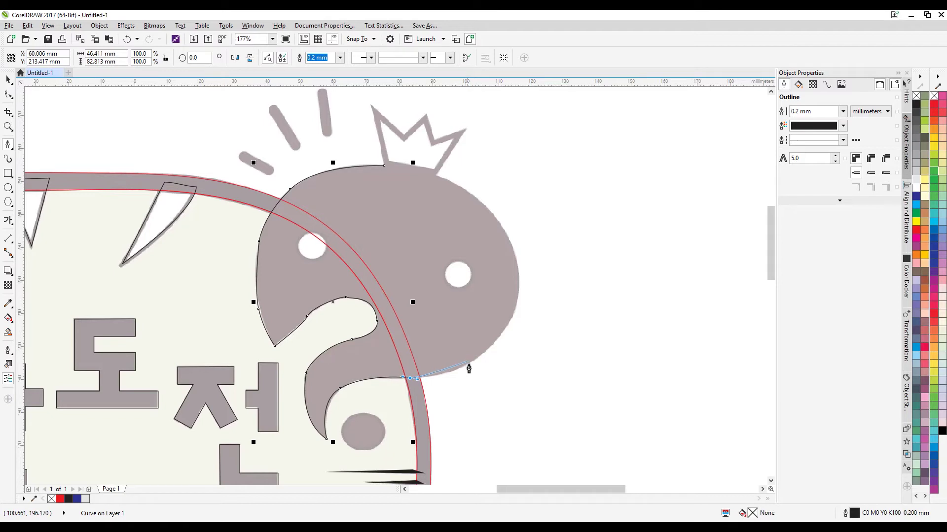
left_click_drag(474, 364, 484, 352)
left_click_drag(517, 261, 502, 197)
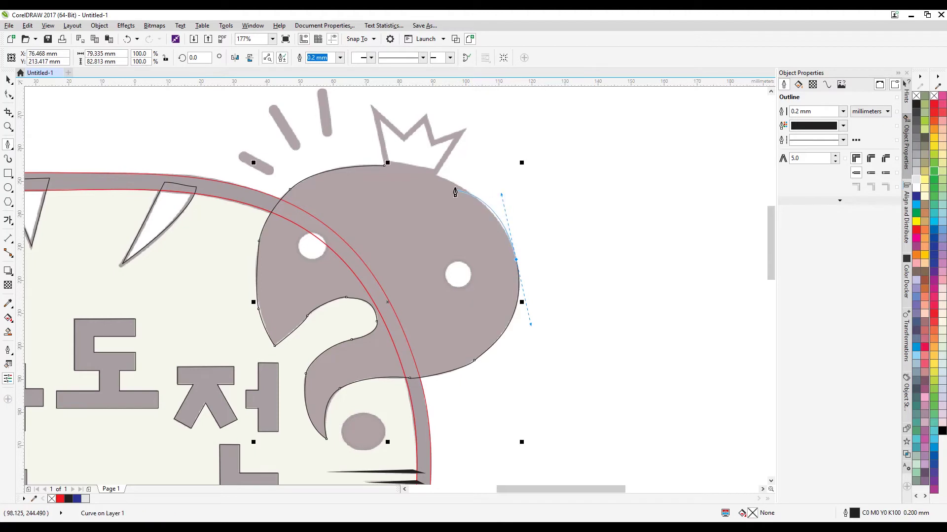
left_click(436, 175)
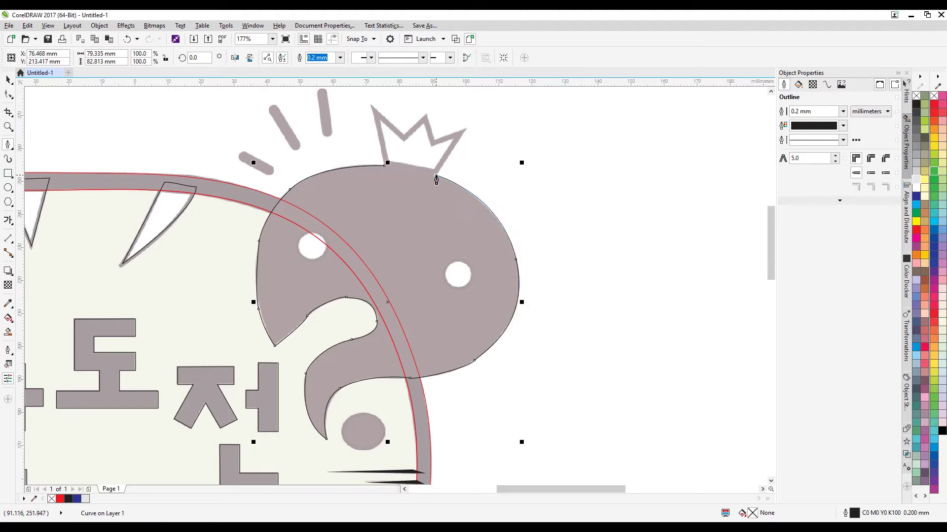
- Trace the crown's three outer points with straight segments and close the head outline at its starting node
left_click(467, 128)
left_click(434, 141)
left_click(427, 114)
left_click(403, 135)
left_click(372, 107)
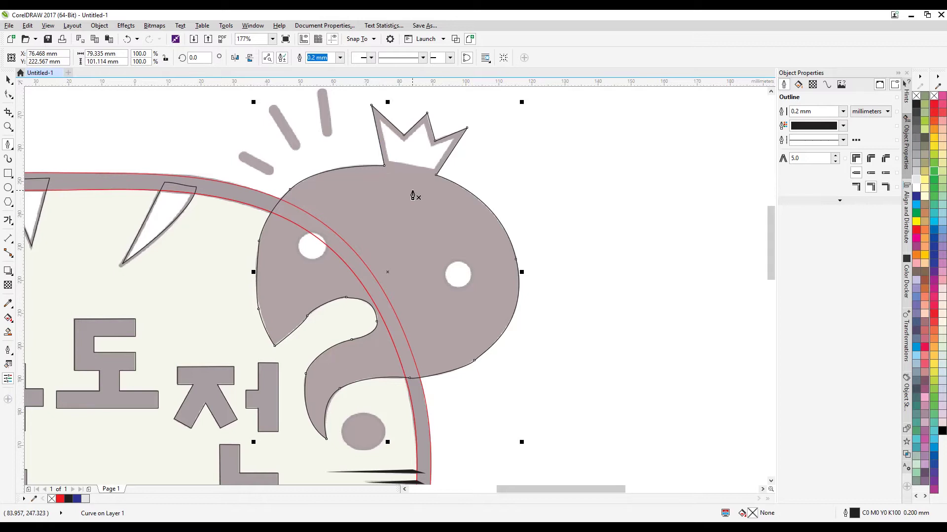
- Delete the extra node on the head's upper-left curve and reshape that curve to follow the template
left_click(8, 94)
left_click_drag(297, 171, 269, 208)
key("Delete")
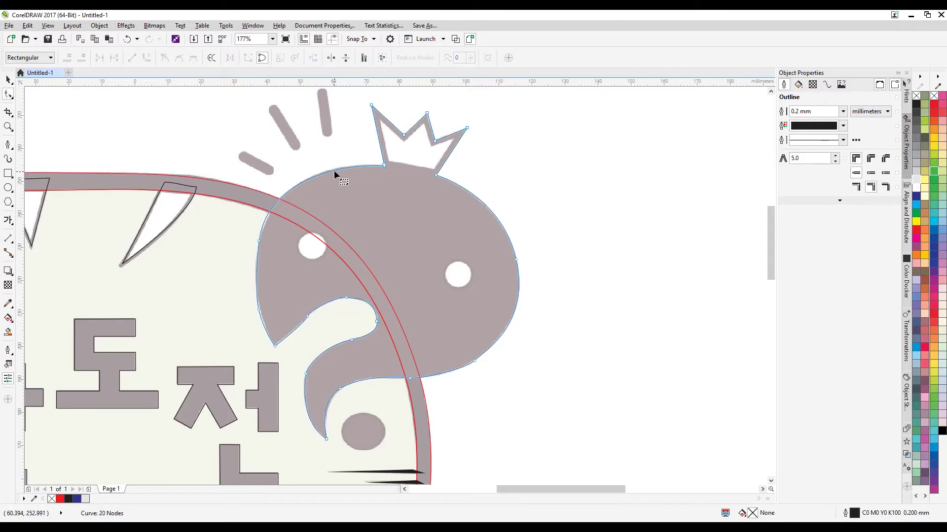
left_click_drag(307, 180, 308, 178)
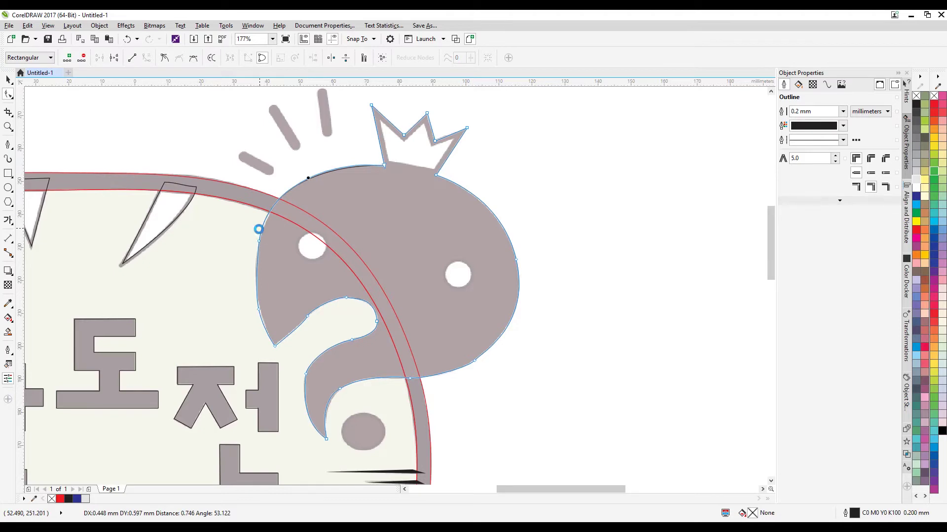
left_click(260, 243)
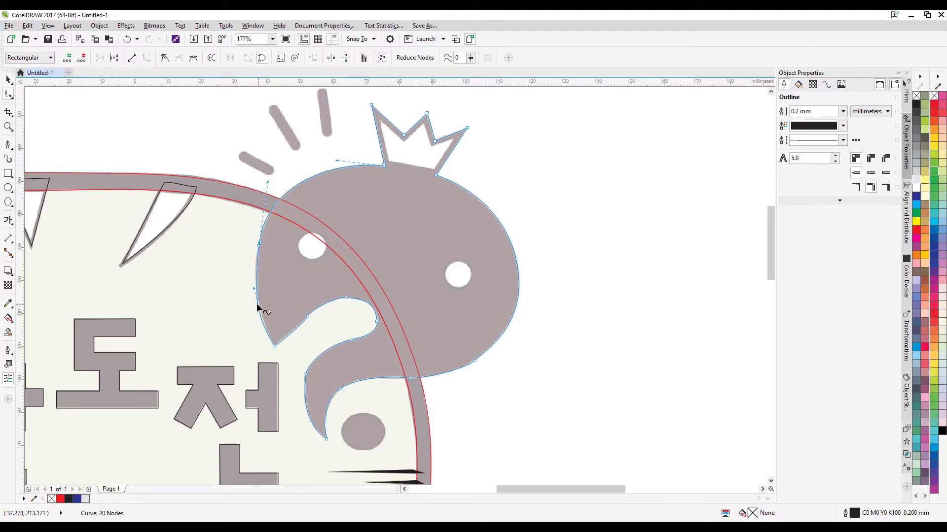
- Simplify the head's lower-left edge and adjust its curve and corner node to match the template
left_click_drag(274, 344, 255, 316)
key("ctrl+z")
left_click(274, 345)
left_click_drag(255, 316, 252, 314)
left_click_drag(259, 243, 259, 244)
left_click_drag(353, 289, 371, 310)
key("Delete")
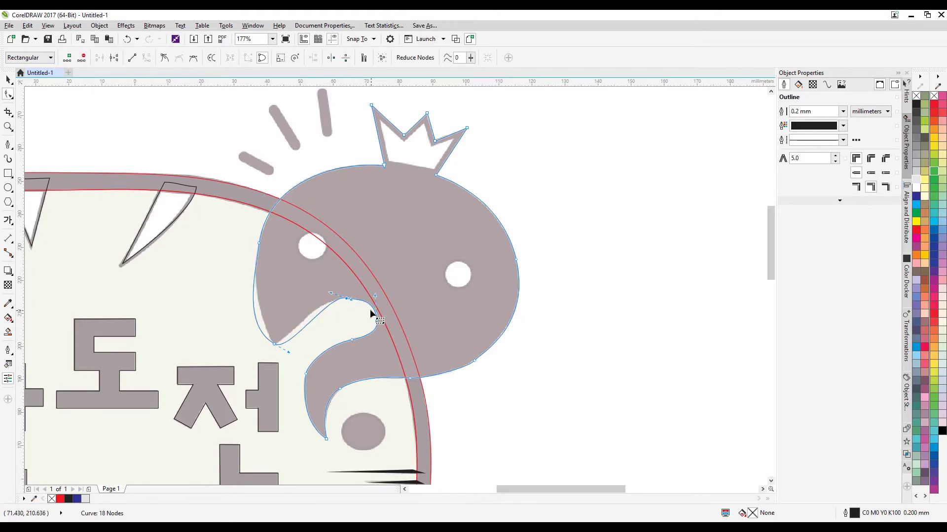
key("ctrl+z")
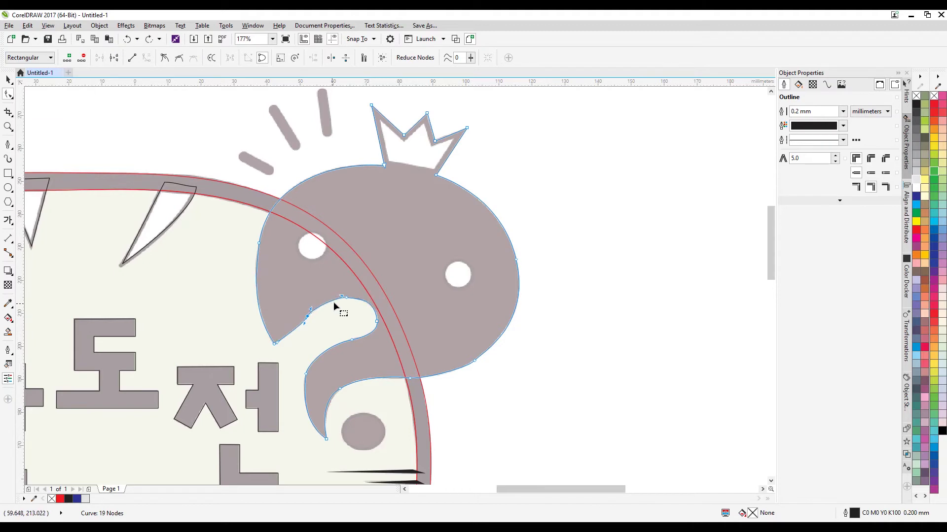
- Delete the extra node on the hook's upper inner curve and nudge the tail-tip node up 0.1 mm
key("Delete")
key("Down")
left_click_drag(267, 416, 345, 449)
key("Up")
- Fine-tune the nodes on the tail's inner curve and the head's lower-right edge to fit the template
left_click(338, 390)
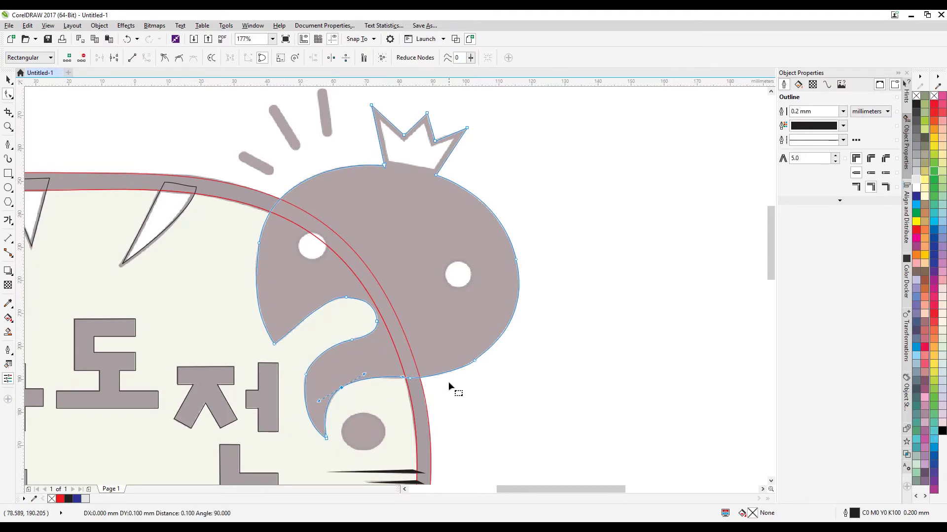
left_click_drag(448, 382, 518, 356)
key("Up")
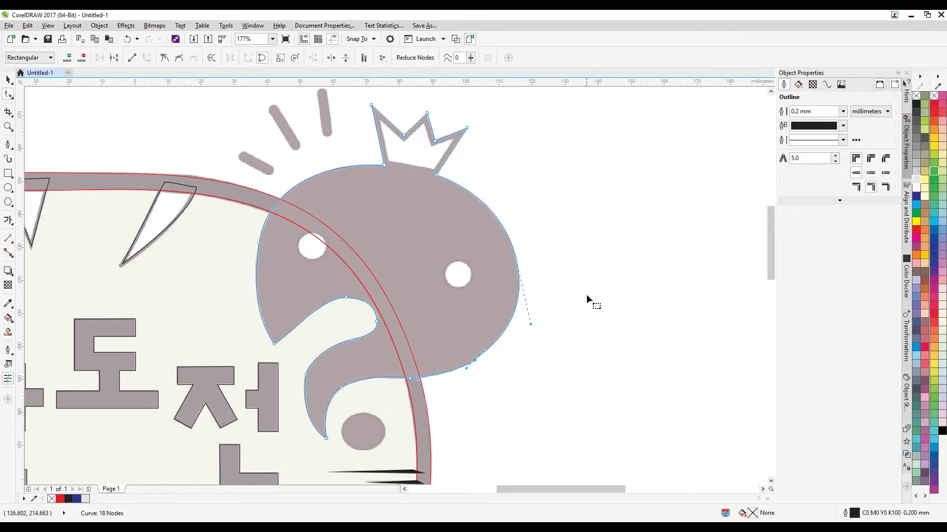
left_click(561, 257)
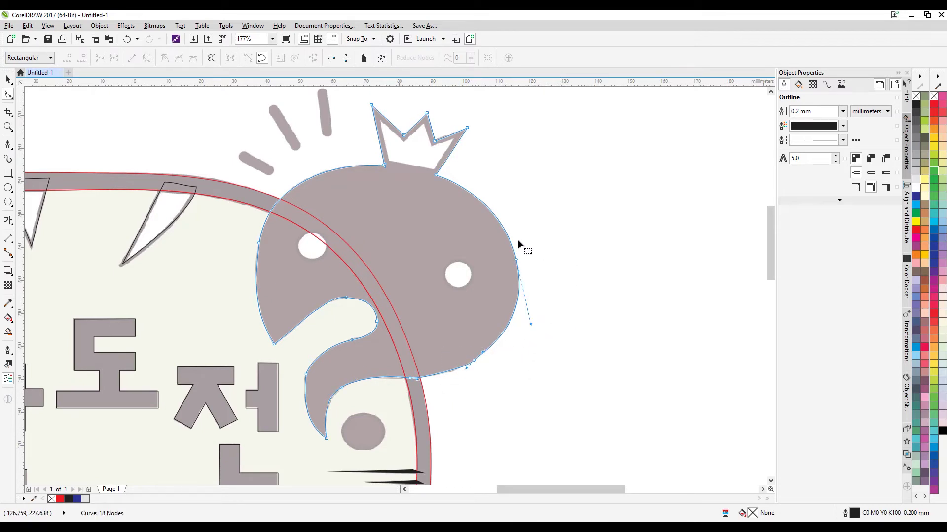
- Trace the crown's inner white area as a closed straight-sided shape with the Pen tool
left_click(8, 144)
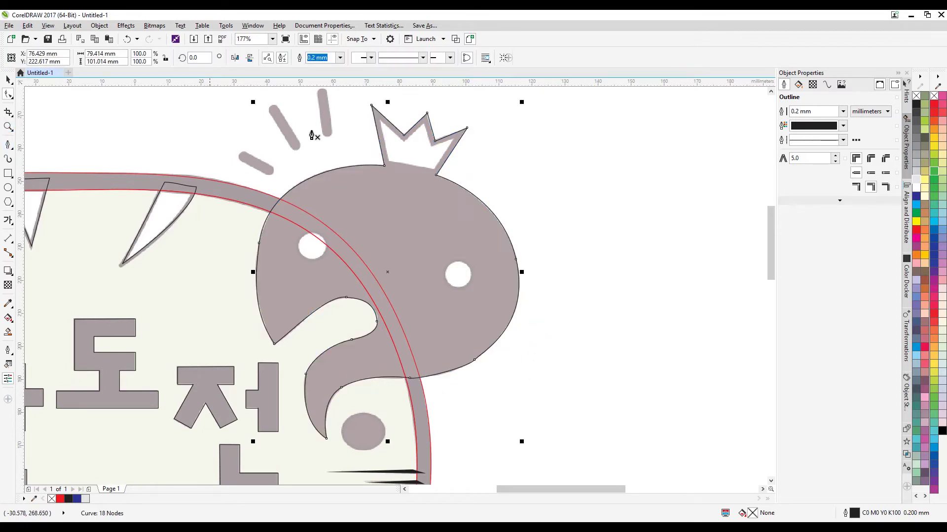
left_click(380, 120)
left_click(387, 164)
left_click(435, 171)
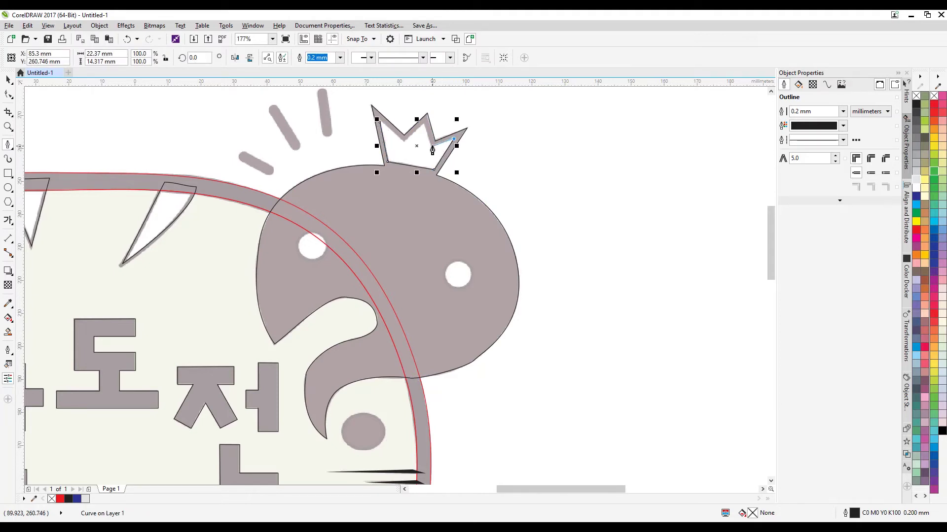
left_click(432, 144)
left_click(423, 124)
left_click(403, 141)
left_click(379, 124)
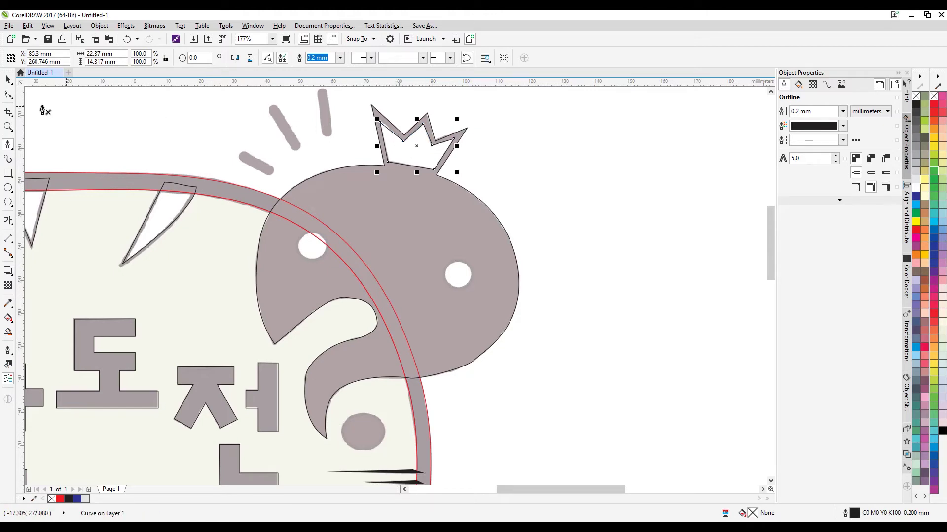
- Move the inner crown shape's left peak, left valley and middle peak nodes to fit the template
left_click(8, 127)
left_click_drag(281, 92, 535, 219)
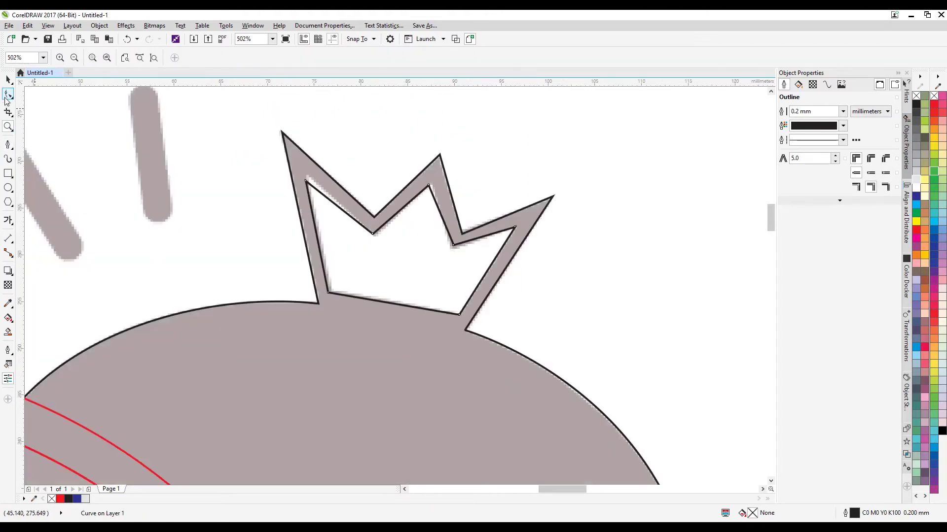
left_click(8, 94)
left_click_drag(329, 203, 329, 200)
left_click_drag(372, 230, 374, 235)
left_click_drag(429, 186, 430, 184)
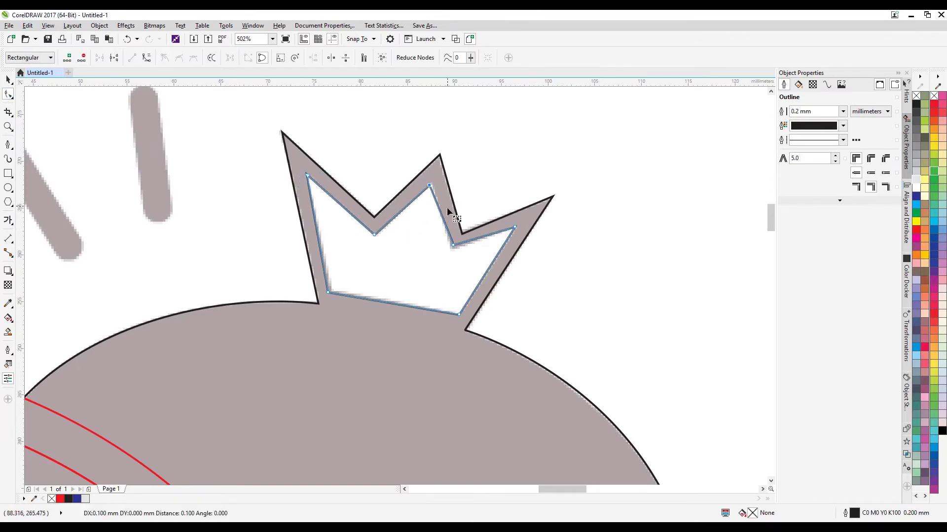
- Nudge the inner crown shape's right valley node in small increments to fit the template
left_click_drag(481, 237, 502, 238)
key("ctrl+z")
key("ctrl+z")
key("Down")
key("Down")
key("Left")
key("Left")
key("Right")
key("Right")
key("Up")
- Nudge the inner crown shape's lower-right corner node 0.2 mm up and its lower-left corner node up and right to match the template
mouse_move(474, 298)
left_mouse_down()
mouse_move(445, 324)
mouse_move(461, 301)
left_mouse_up()
key("ctrl+z")
key("Up")
key("Up")
left_click_drag(336, 317, 321, 280)
key("Up")
key("Up")
key("Right")
- Fine-tune the left, middle and right peak nodes and the right valley node of the inner crown shape
left_click(307, 177)
key("Up")
key("Right")
left_click(431, 186)
key("Up")
key("Right")
left_click_drag(524, 220, 502, 240)
left_click(451, 247)
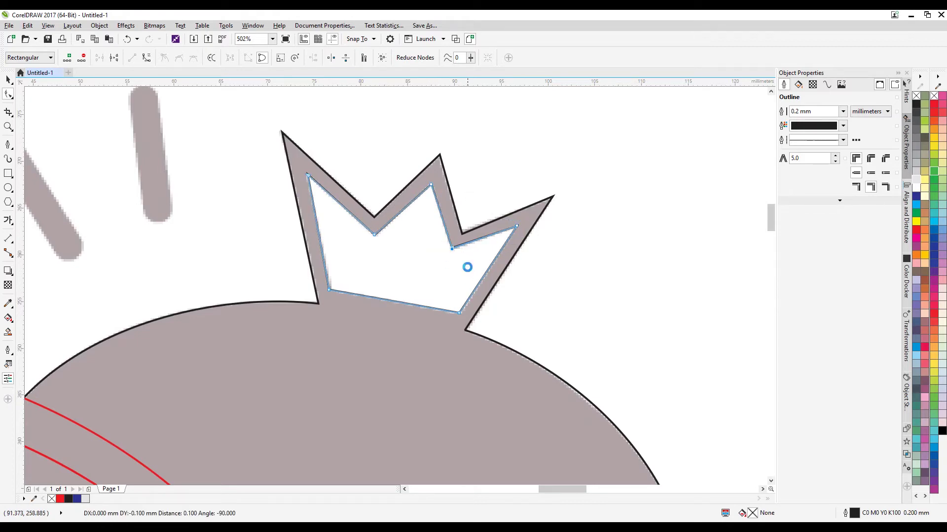
key("Right")
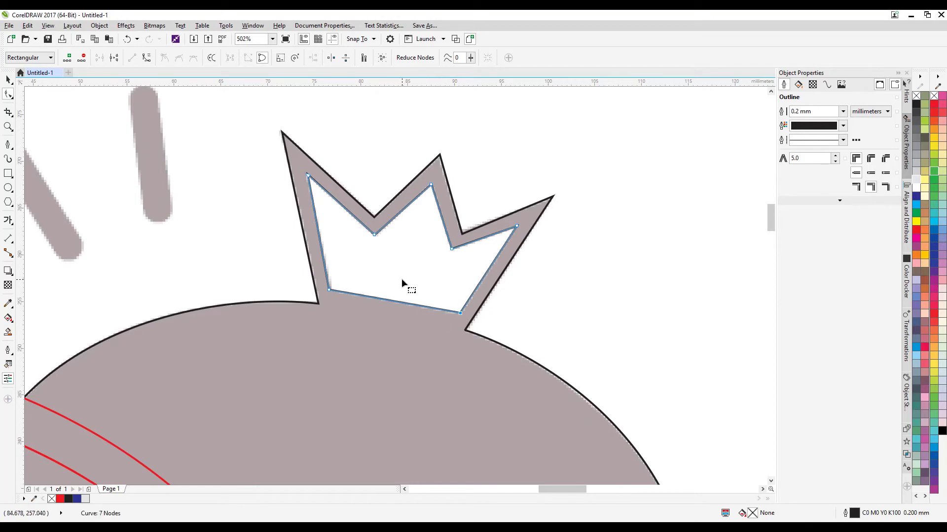
left_click(375, 171)
- Trace the two white eyes and the question mark's dot with ellipses fitted to the template
left_click(8, 126)
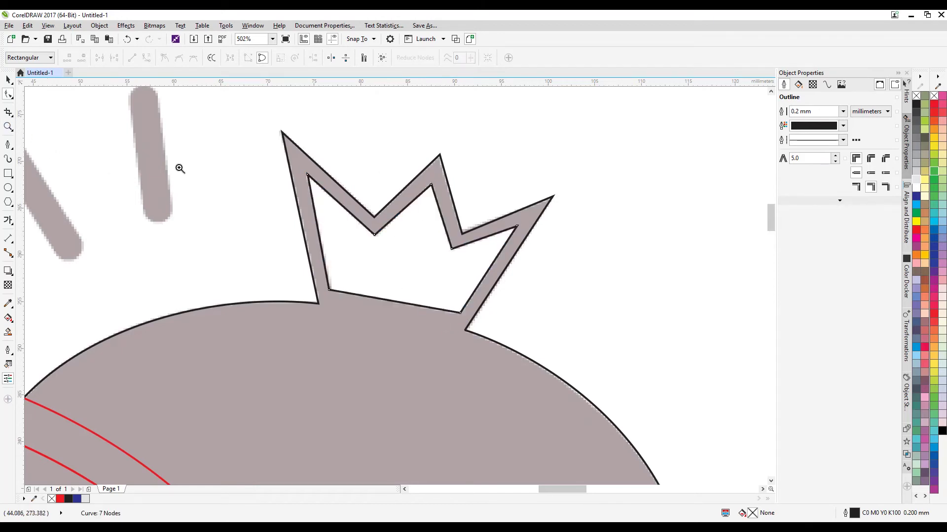
scroll(506, 272, "down", 3)
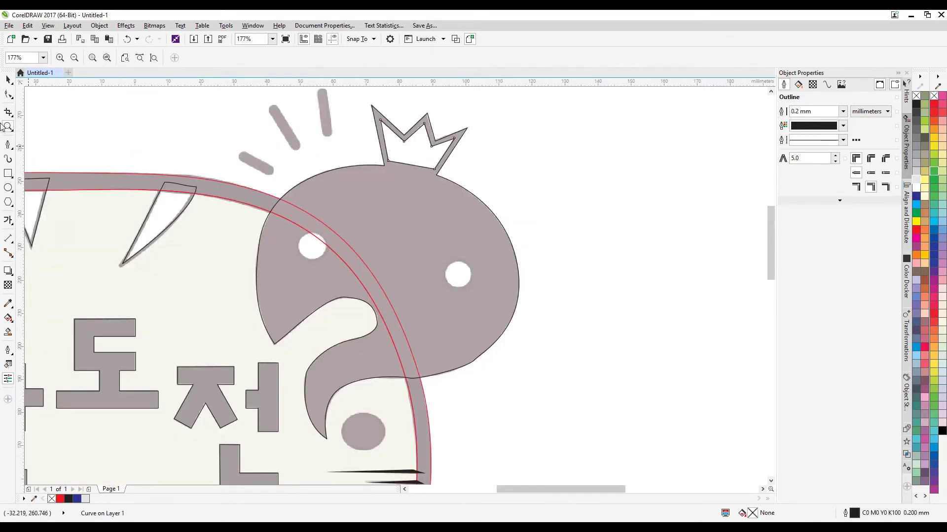
key("Escape")
left_click(8, 190)
mouse_move(382, 236)
left_mouse_down()
mouse_move(399, 251)
mouse_move(311, 242)
mouse_move(326, 244)
left_mouse_up()
key("ctrl+z")
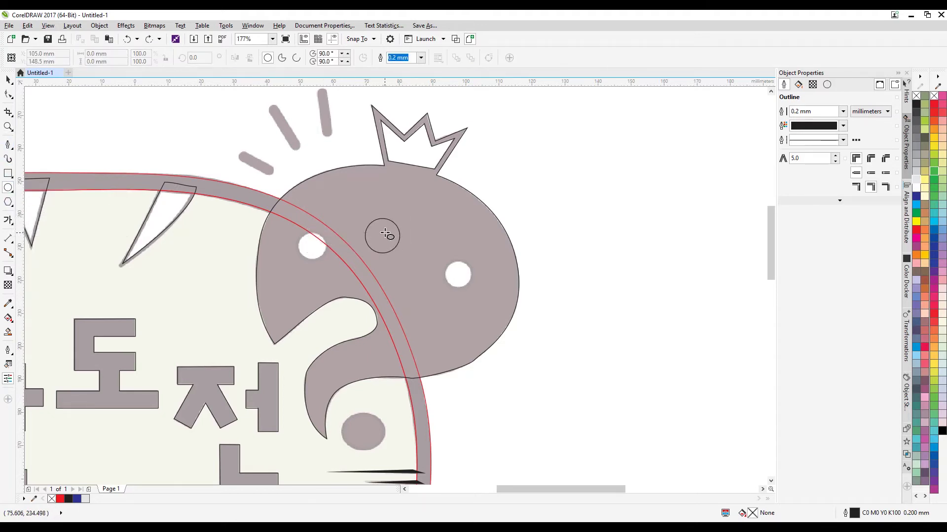
left_click(8, 80)
mouse_move(389, 233)
left_mouse_down()
mouse_move(313, 244)
mouse_move(330, 226)
mouse_move(460, 280)
mouse_move(363, 430)
mouse_move(386, 410)
mouse_move(389, 433)
left_mouse_up()
left_click(639, 380)
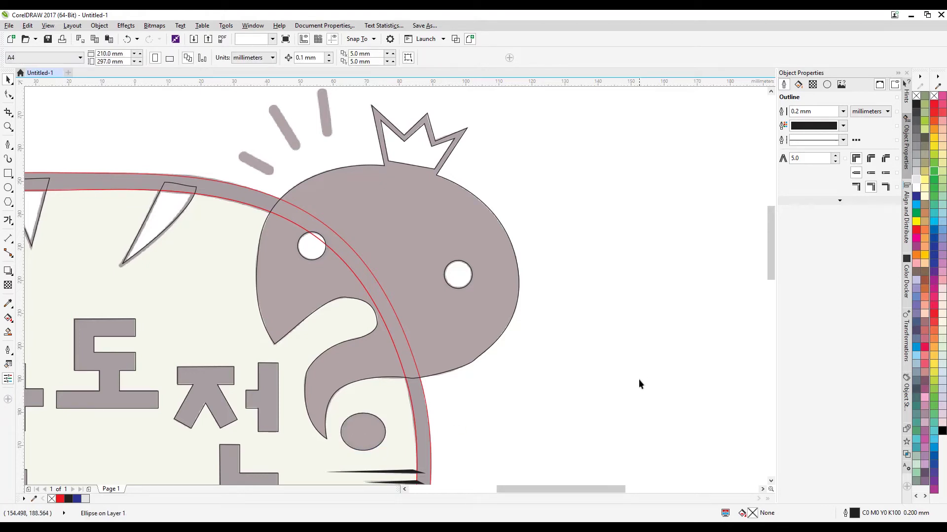
- Trace the ray mark nearest the crown as a closed outline with curved ends using the Pen tool
left_click(4, 128)
scroll(243, 241, "down", 1)
mouse_move(176, 100)
left_mouse_down()
mouse_move(372, 195)
mouse_move(447, 245)
left_mouse_up()
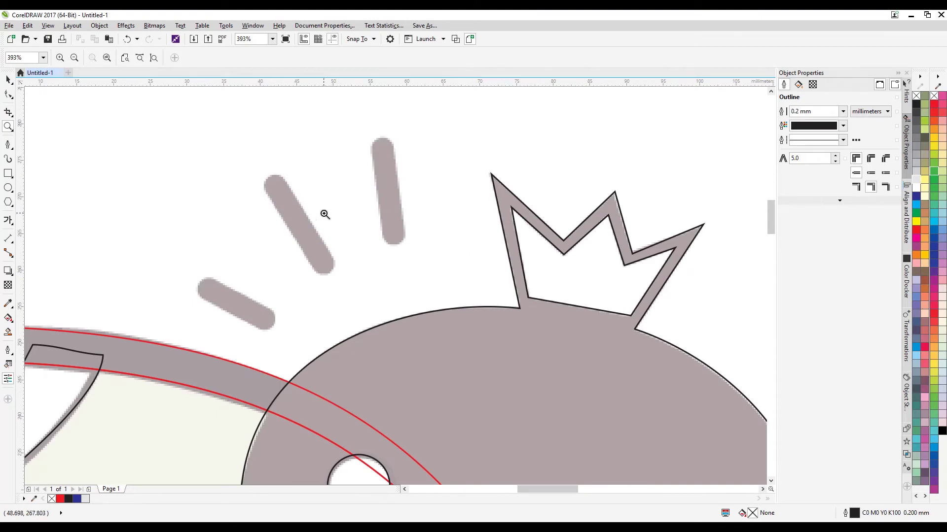
left_click(10, 146)
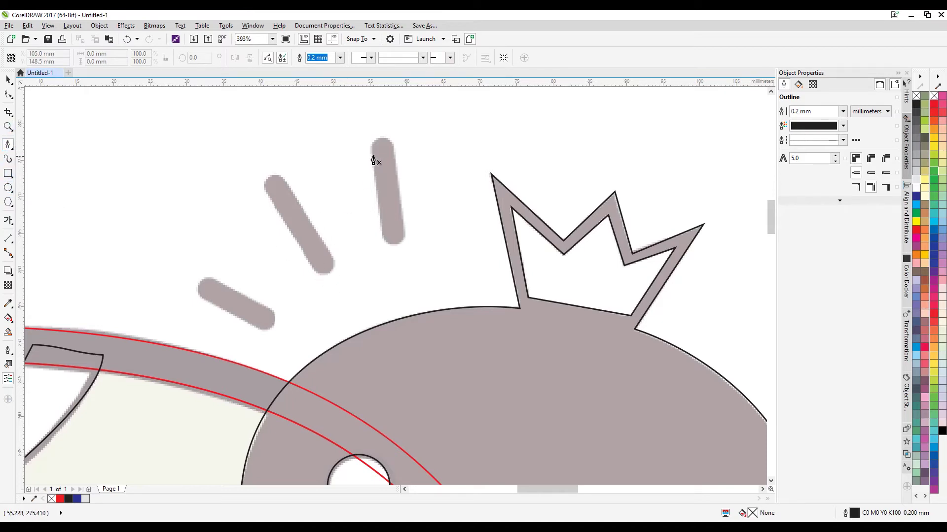
left_click(372, 150)
left_click(383, 230)
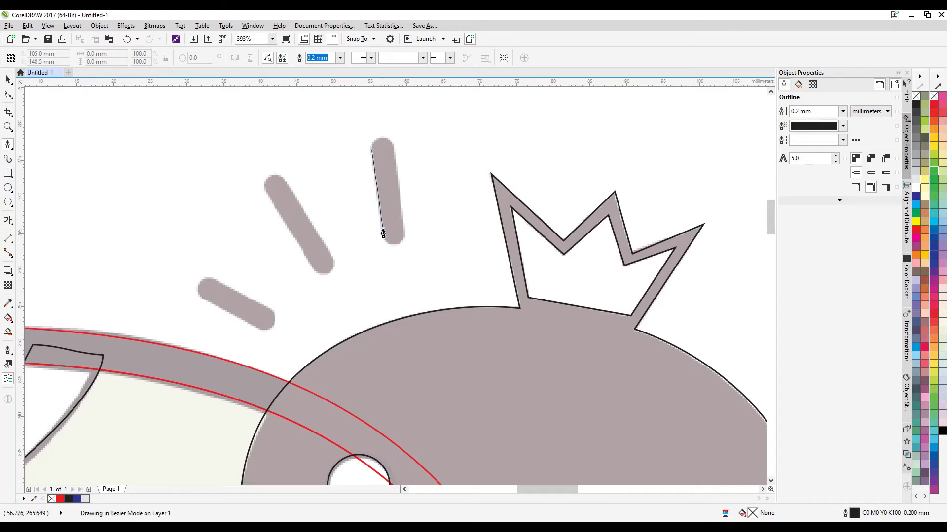
mouse_move(404, 224)
left_mouse_down()
mouse_move(433, 201)
mouse_move(416, 175)
mouse_move(402, 176)
mouse_move(409, 178)
left_mouse_up()
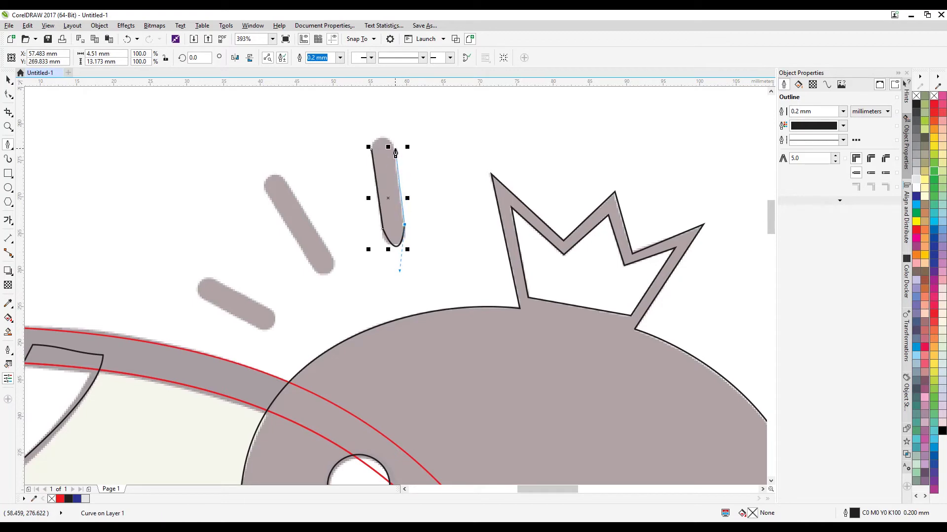
left_click(394, 146)
mouse_move(372, 151)
left_mouse_down()
mouse_move(370, 170)
mouse_move(374, 130)
left_mouse_up()
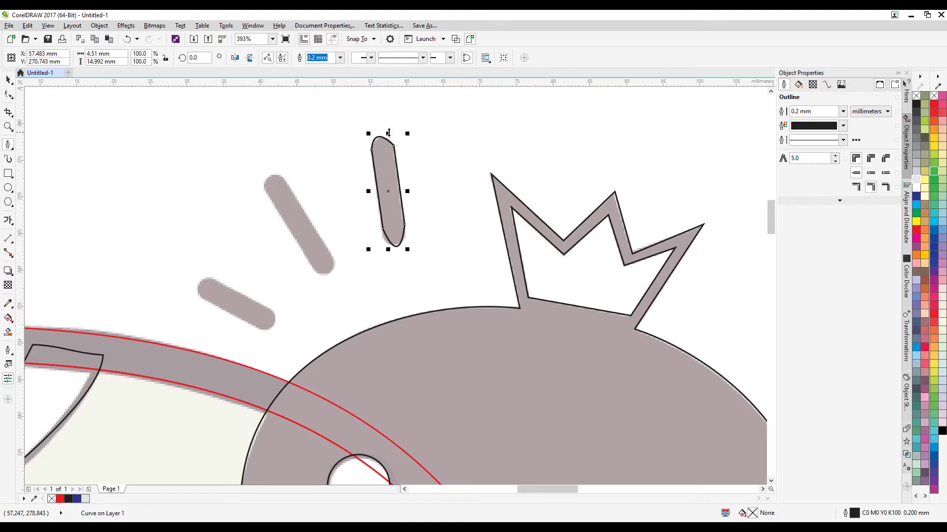
- Move the lower-end nodes and curve handle of the traced ray outline to fit its rounded end
left_click(8, 94)
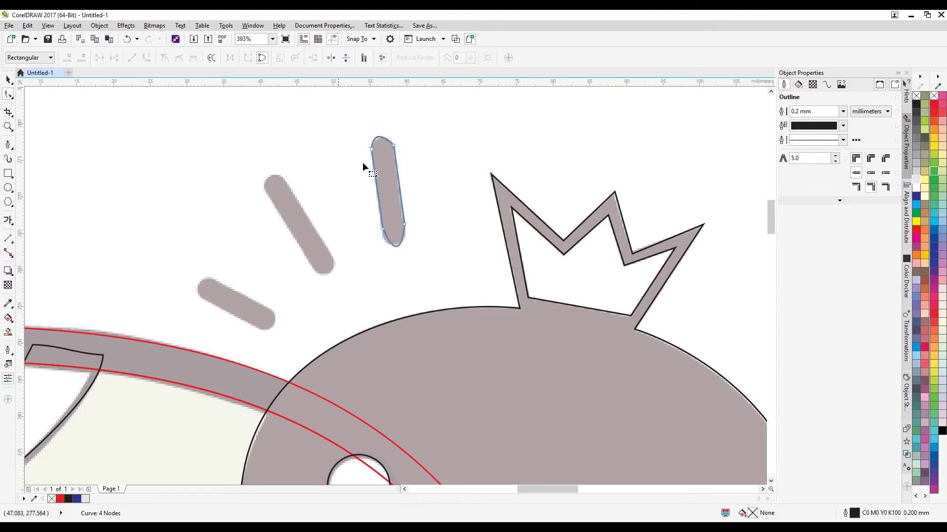
left_click(392, 143)
mouse_move(392, 143)
left_mouse_down()
mouse_move(401, 140)
mouse_move(372, 125)
mouse_move(397, 142)
left_mouse_up()
key("ctrl+z")
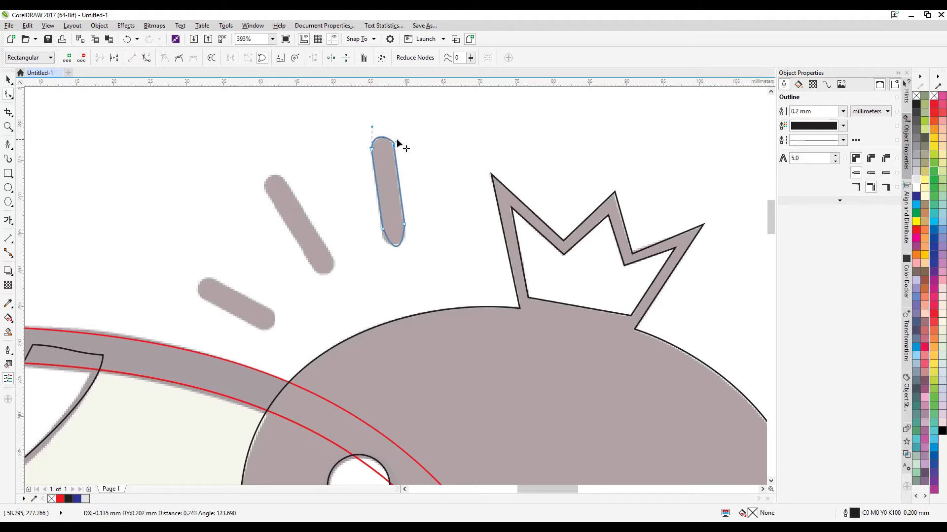
left_click_drag(383, 229, 384, 235)
left_click_drag(405, 225, 405, 230)
left_click_drag(397, 276, 400, 260)
left_click(400, 259)
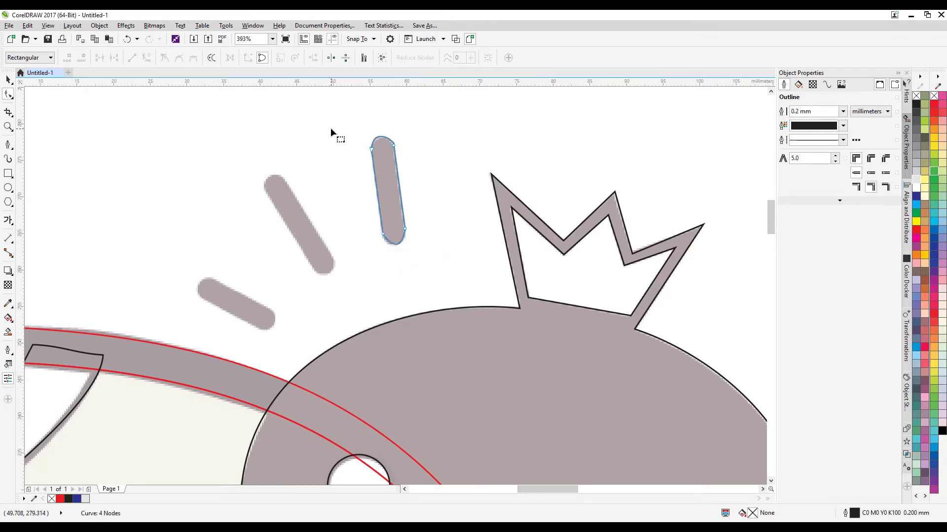
left_click(8, 79)
left_click(40, 146)
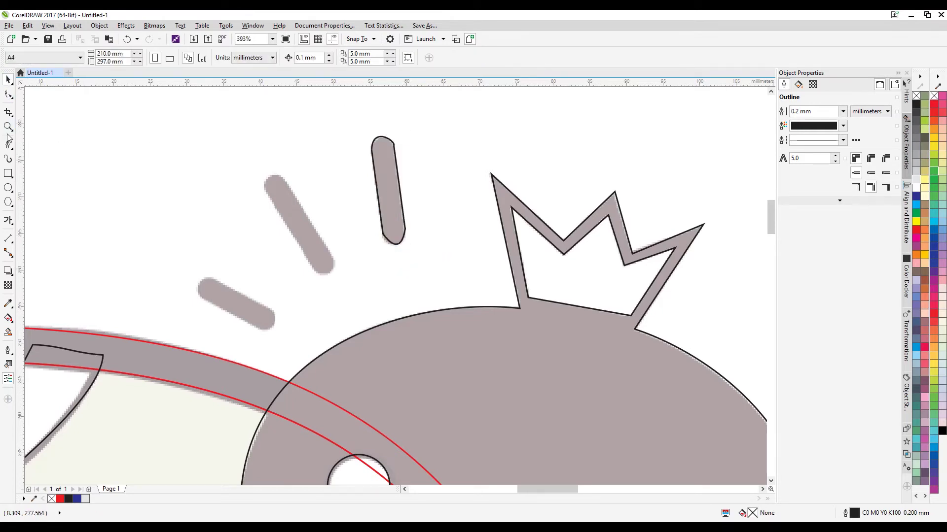
- Draw an upright rectangle about 2.8 by 12.4 mm above the middle ray and round its corners fully into a capsule
left_click(8, 173)
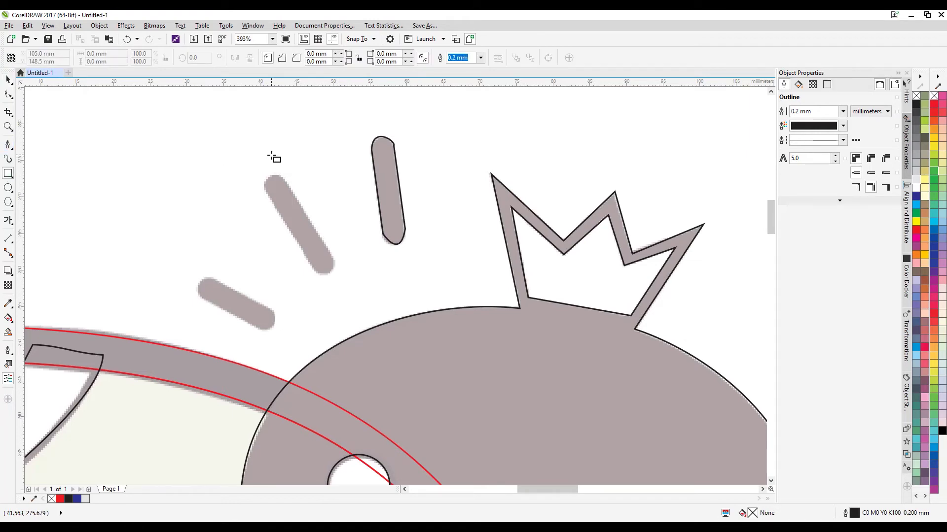
left_click_drag(274, 127, 287, 196)
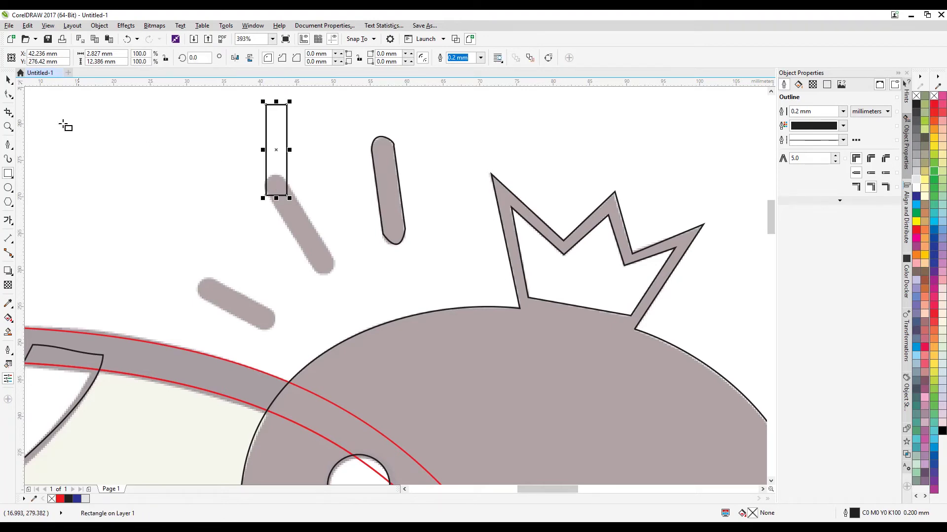
left_click(8, 94)
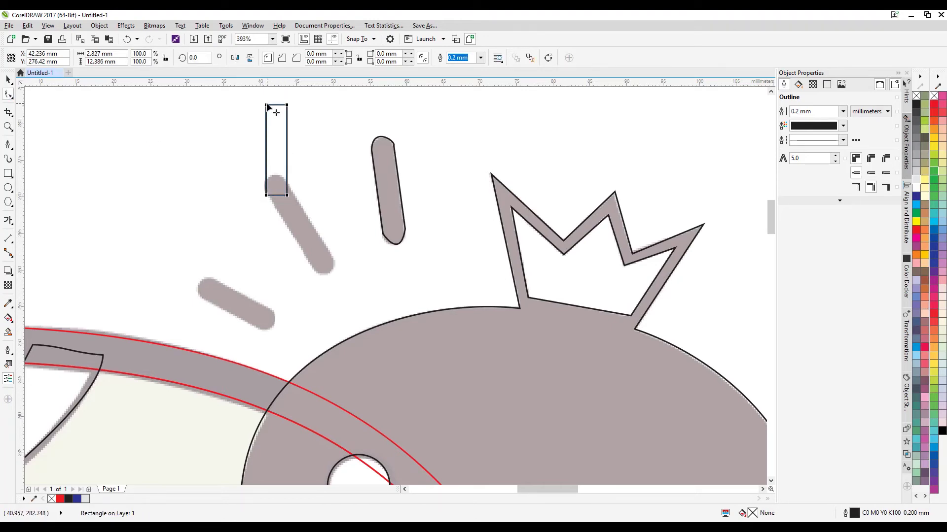
left_click_drag(266, 106, 266, 133)
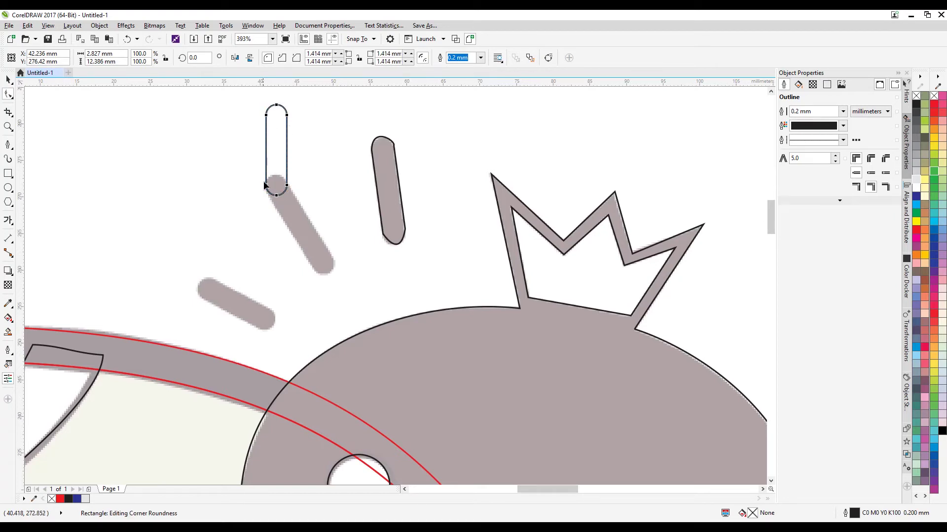
key("ctrl+z")
left_click_drag(267, 106, 266, 143)
- Move the capsule onto the middle ray, rotate it about 30° and lengthen it to match the template
left_click(8, 80)
left_click_drag(280, 142, 306, 213)
left_click(307, 213)
left_click_drag(316, 172, 281, 165)
key("ctrl+z")
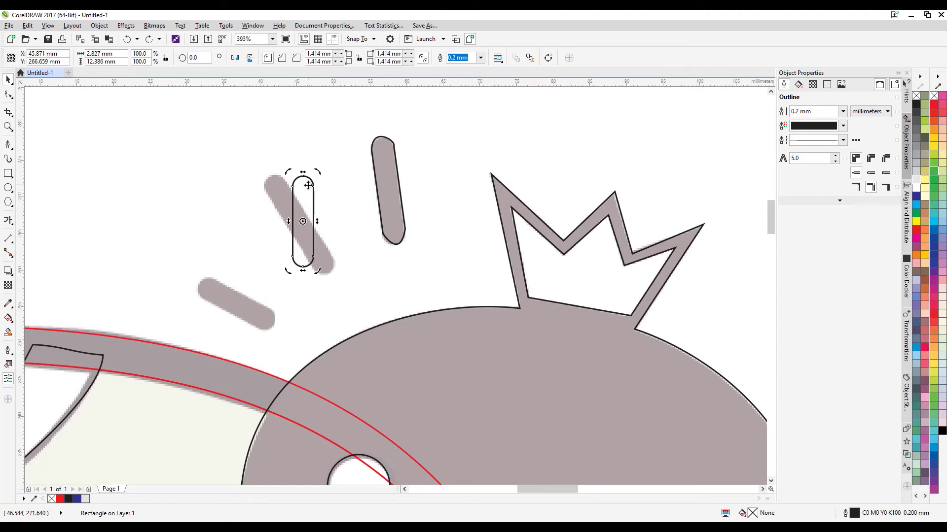
left_click_drag(303, 172, 334, 173)
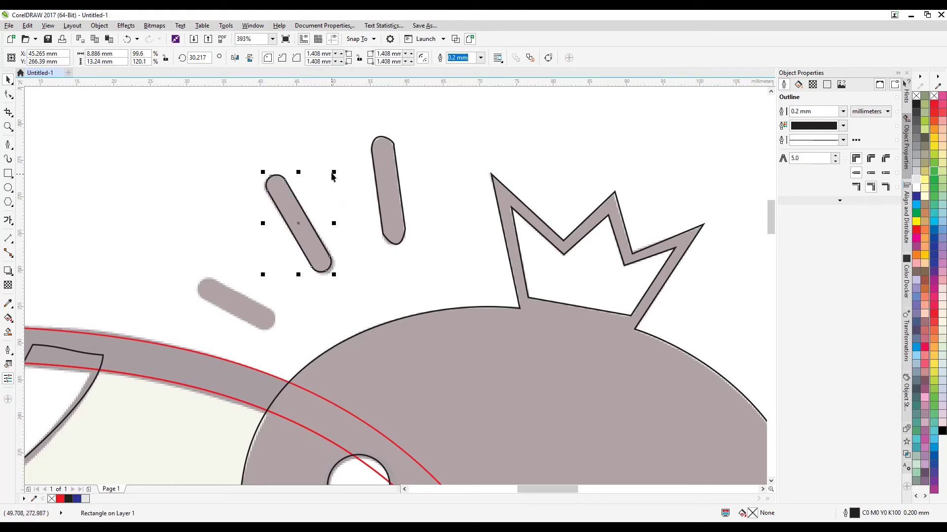
- Enlarge the rotated capsule slightly and reposition it over the middle ray
left_click_drag(334, 172, 336, 168)
left_click_drag(292, 195, 291, 197)
left_click_drag(334, 172, 337, 172)
left_click_drag(290, 205, 287, 206)
left_click(318, 219)
double_click(301, 226)
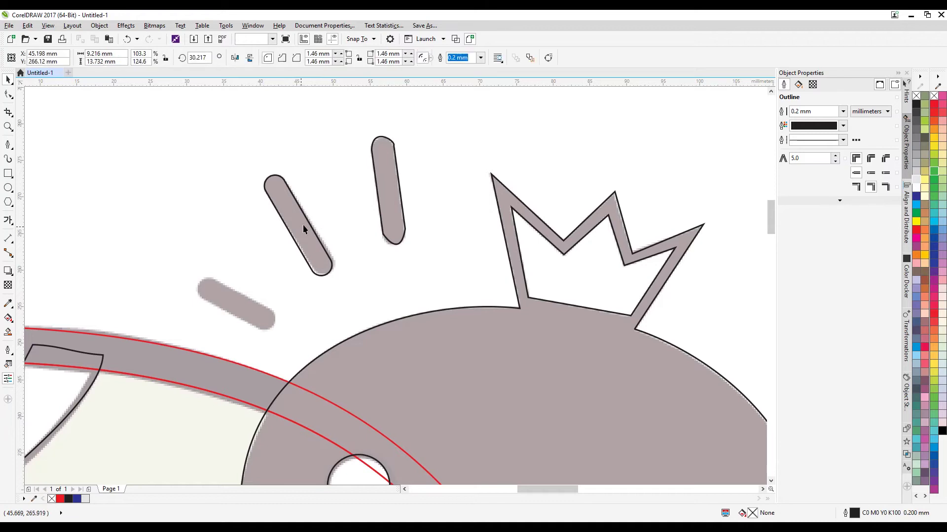
- Fine-tune the capsule's rotation and position until its outline follows the middle ray's edges
left_click_drag(332, 170, 331, 170)
left_click_drag(285, 205, 287, 202)
left_click(287, 201)
left_click_drag(339, 170, 345, 174)
left_click(292, 196)
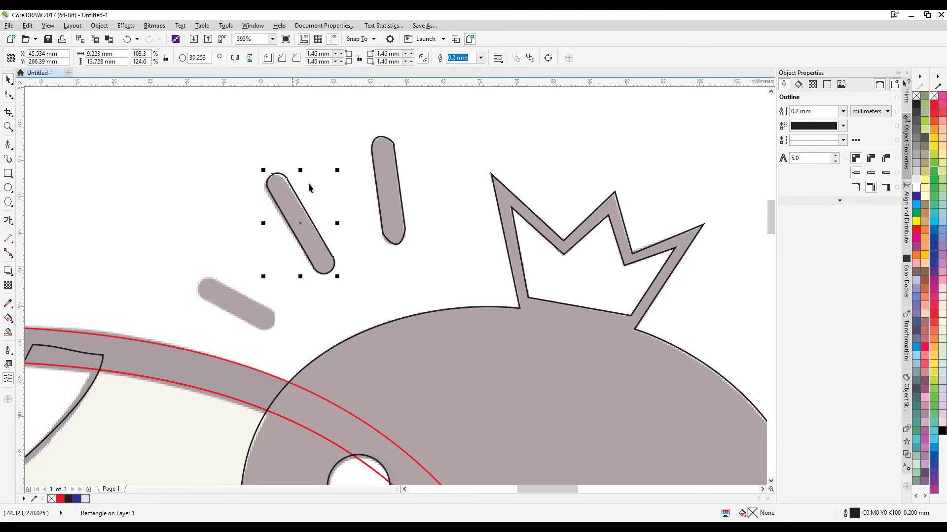
left_click(291, 194)
left_click_drag(336, 168, 333, 167)
left_click_drag(297, 205, 297, 206)
left_click(113, 178)
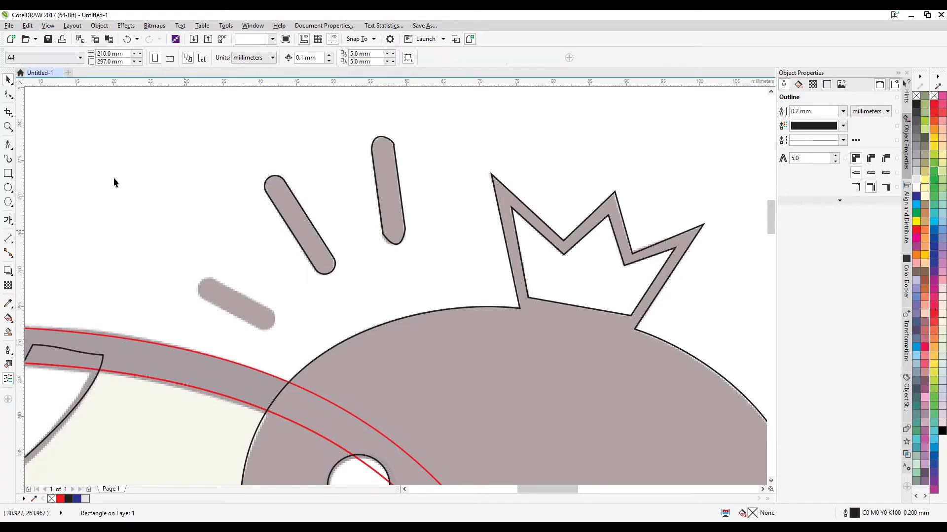
- Draw a straight line along the centre of the lowest ray with the Pen tool, spanning about 7.3 by 4.1 mm
left_click(8, 144)
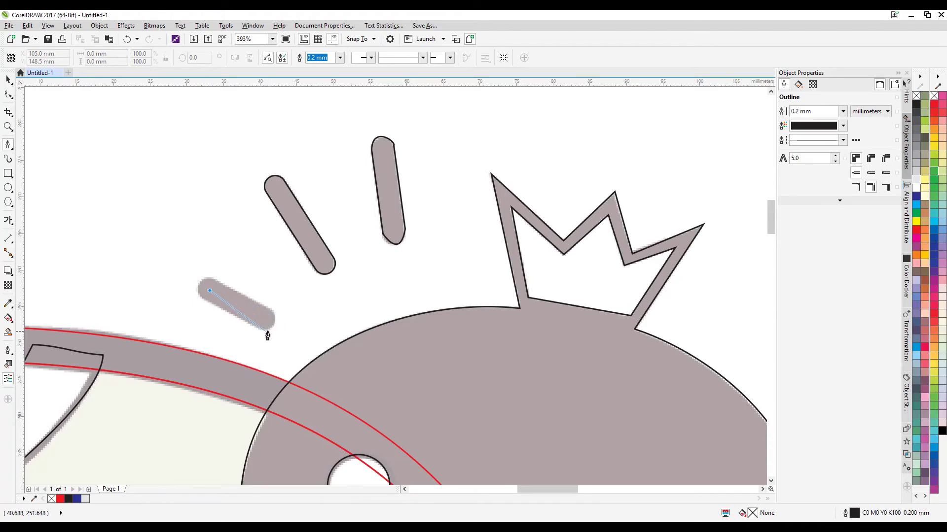
left_click(263, 322)
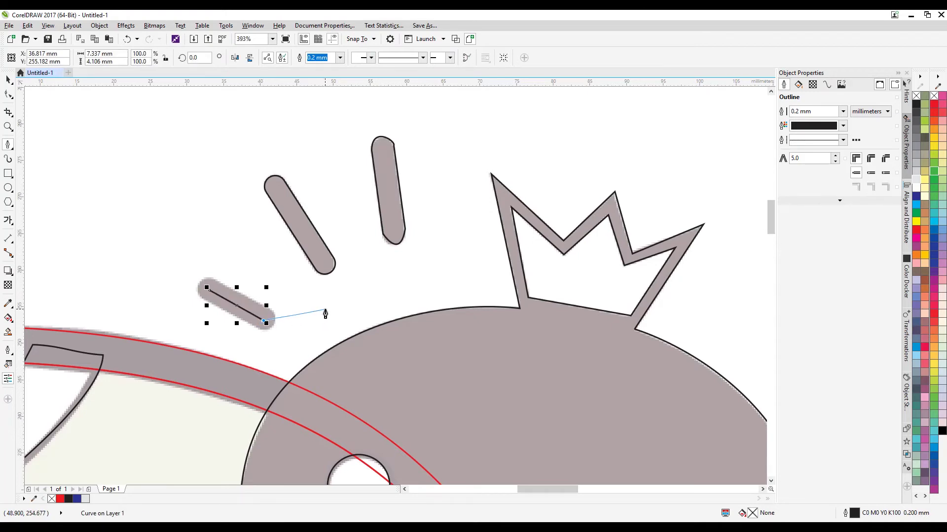
key("space")
- Try a 1.2 mm outline width on the lowest ray's line and settle on 3 mm
key("F12")
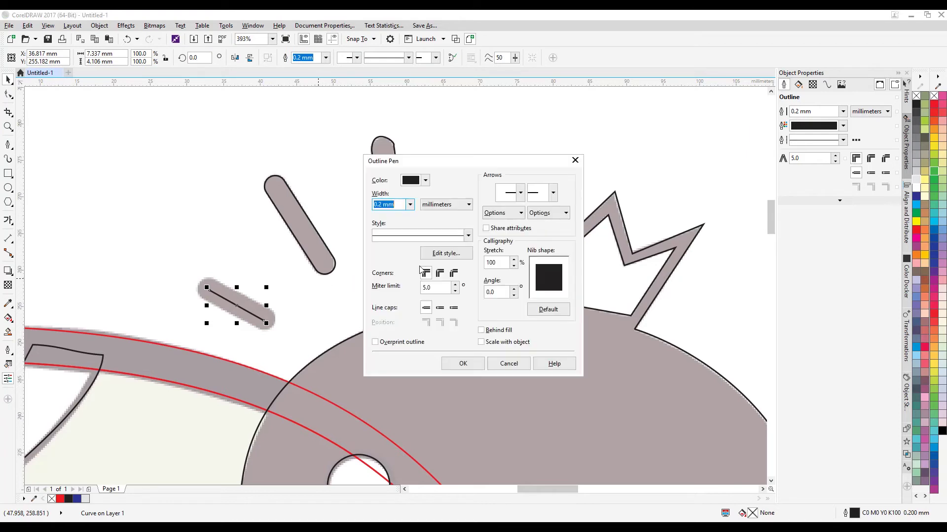
type("1.2")
left_click(463, 364)
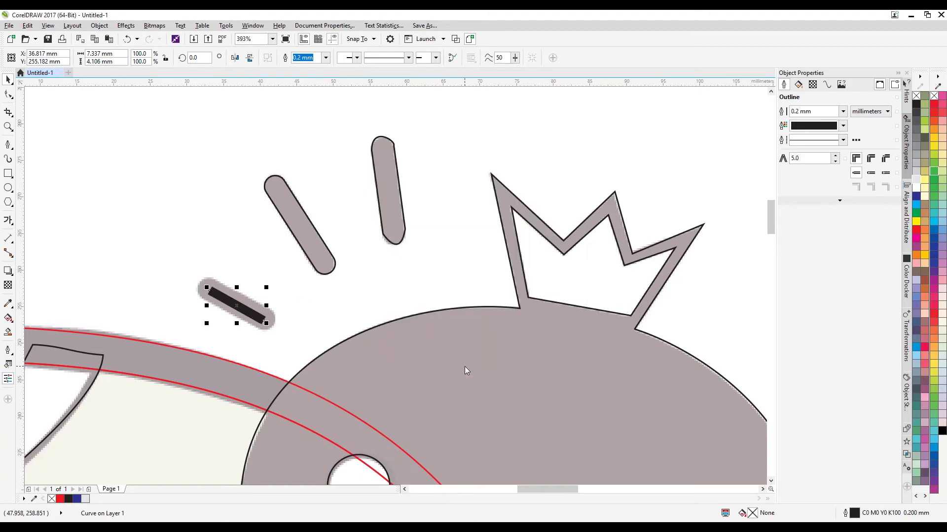
key("F12")
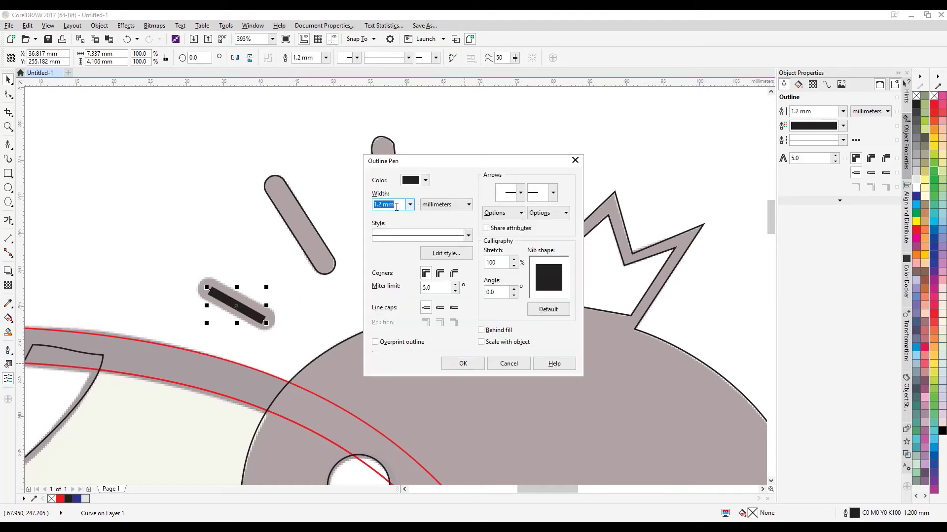
type("3")
key("Return")
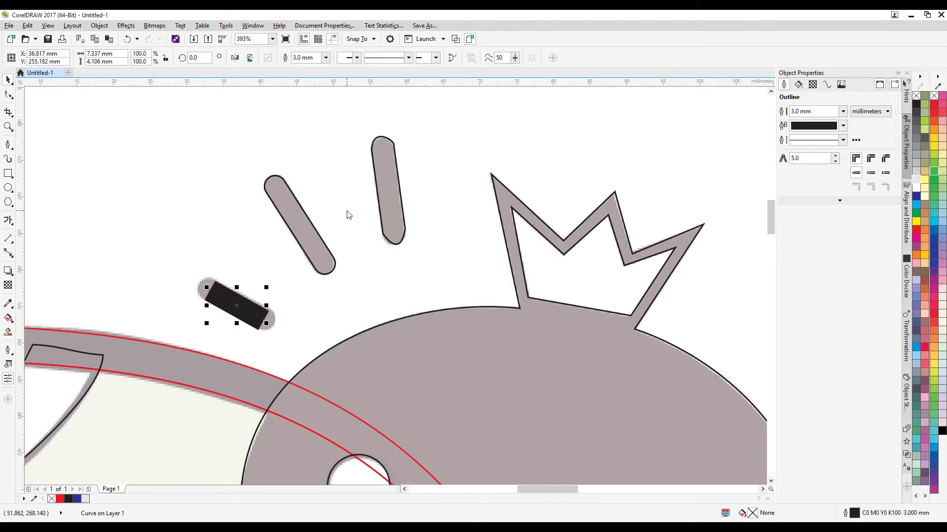
- Shift the thick line slightly up and right on the lowest ray and give it round line caps
left_click_drag(265, 314, 267, 313)
left_click(267, 311)
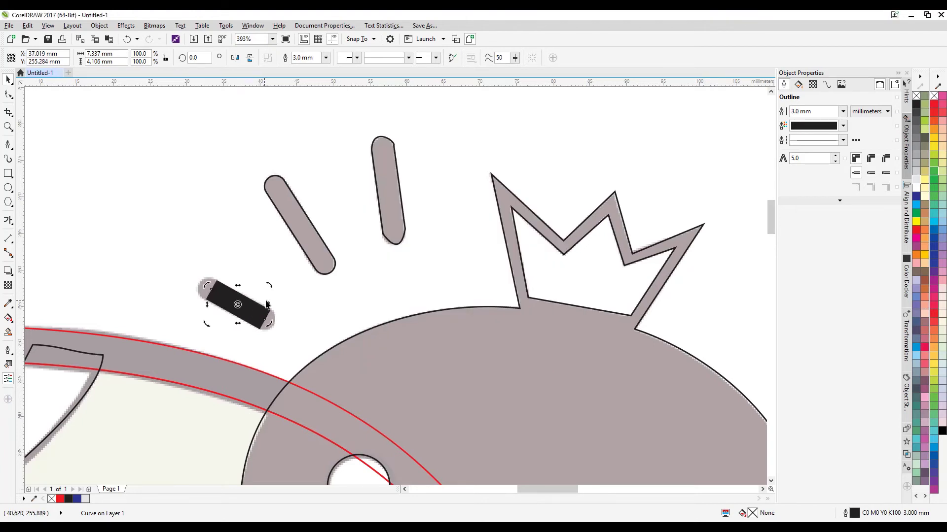
left_click(348, 291)
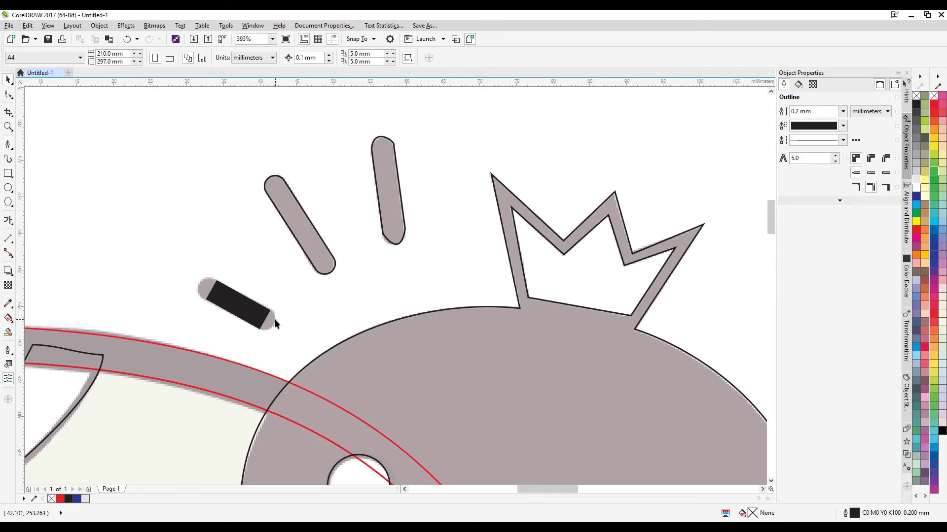
left_click(248, 313)
key("F12")
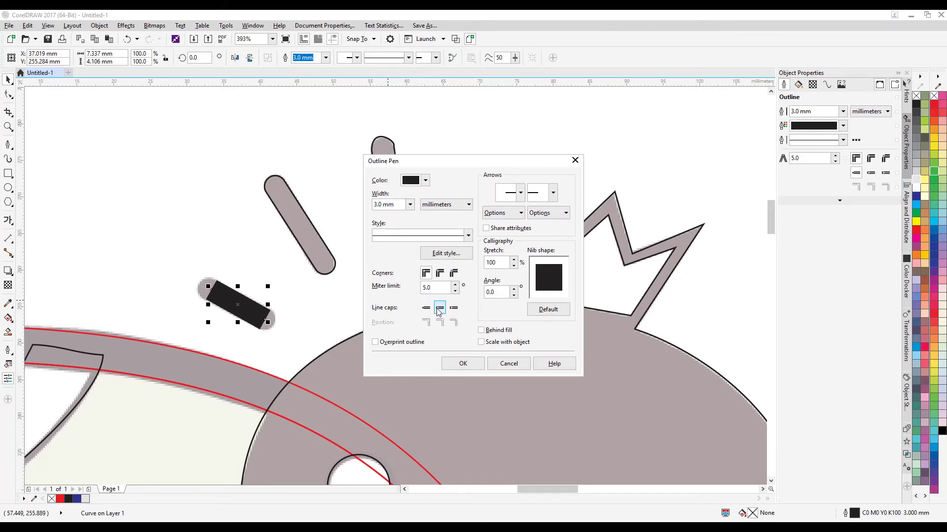
left_click(469, 365)
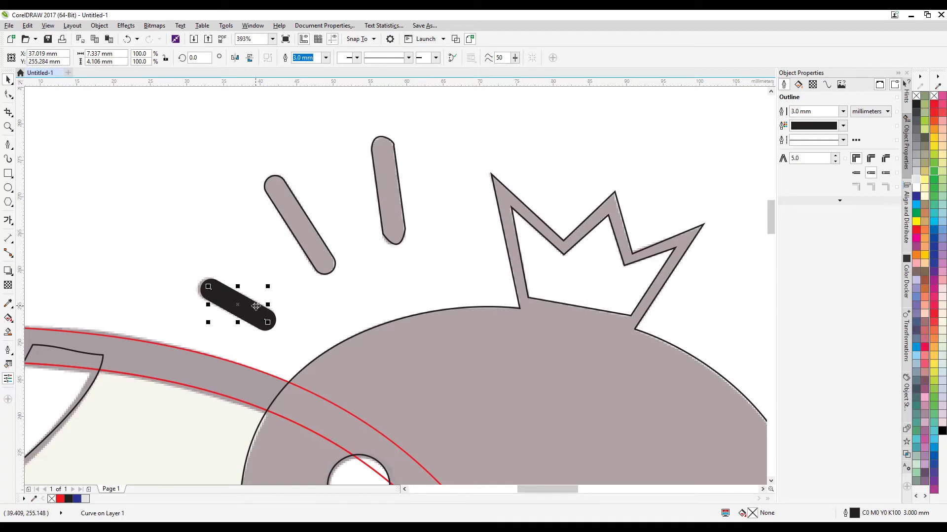
- Nudge the round-capped line 0.3 mm left and 0.1 mm up to cover the lowest ray
key("Left")
key("Left")
key("Left")
key("Up")
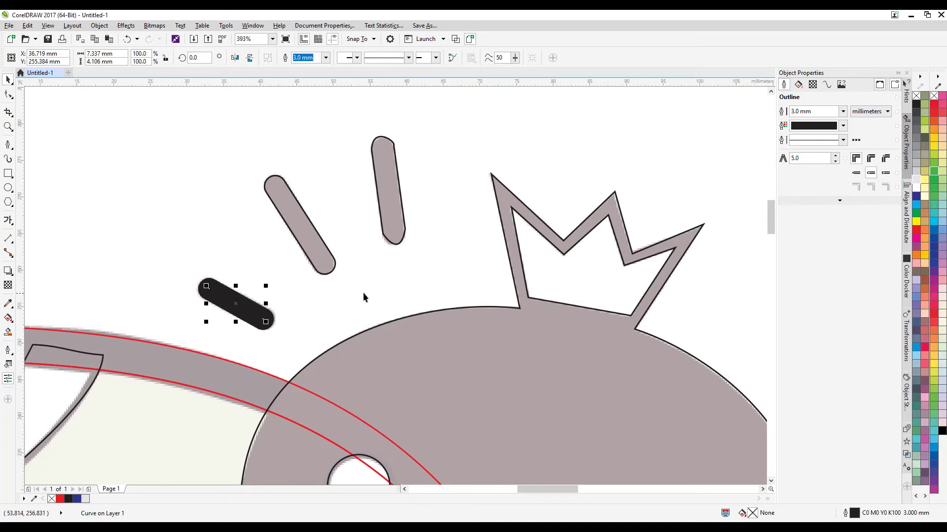
- Compare the lowest ray's thick line with the template in wireframe and normal view
left_click(456, 39)
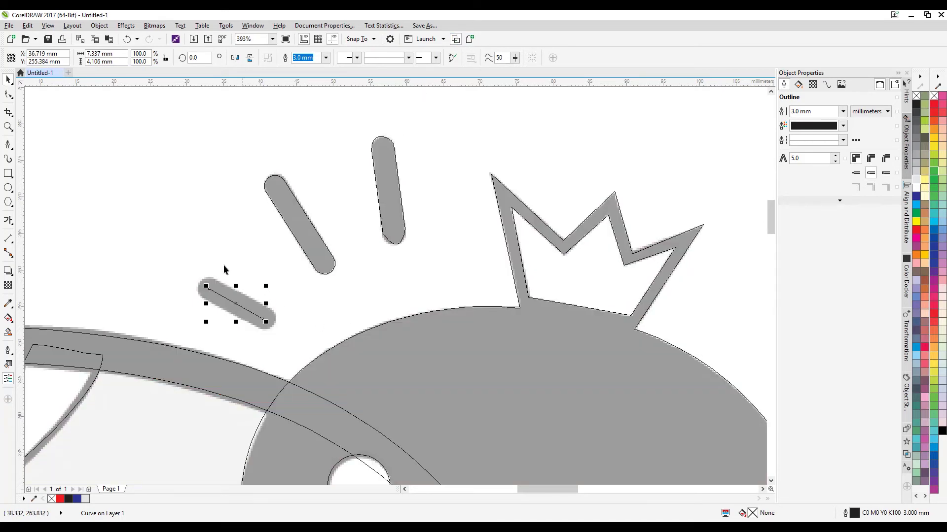
left_click(219, 303)
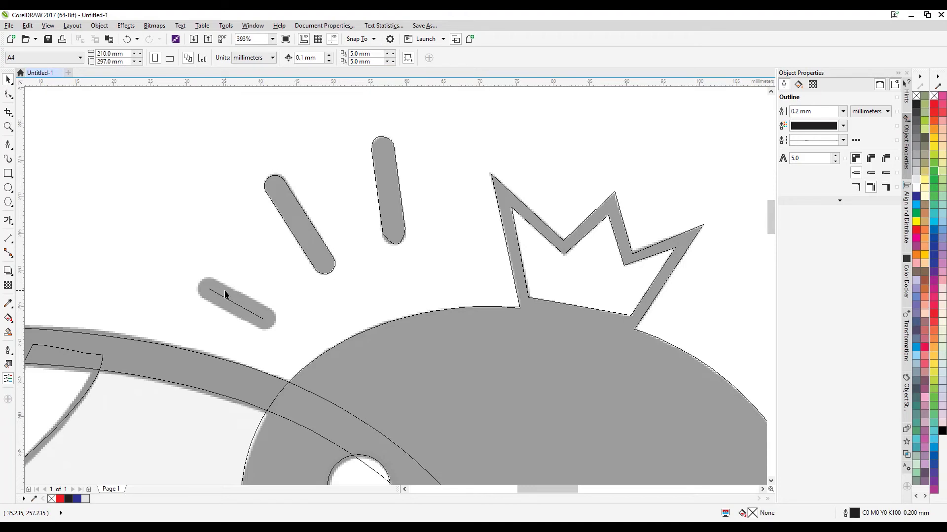
left_click(470, 40)
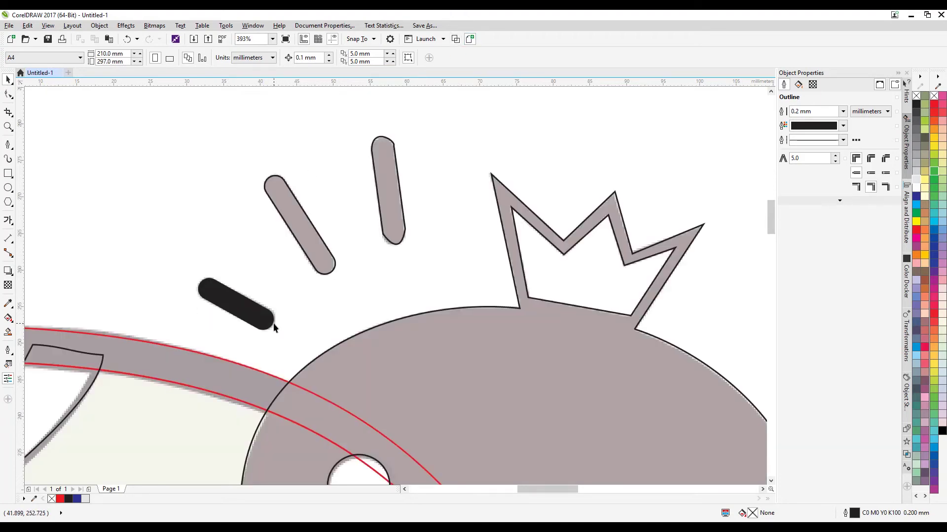
left_click(456, 42)
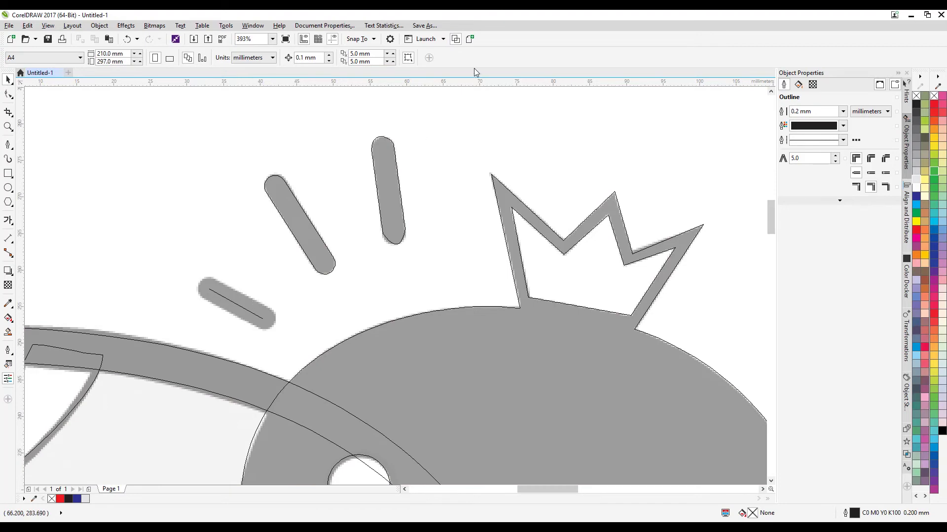
left_click(469, 40)
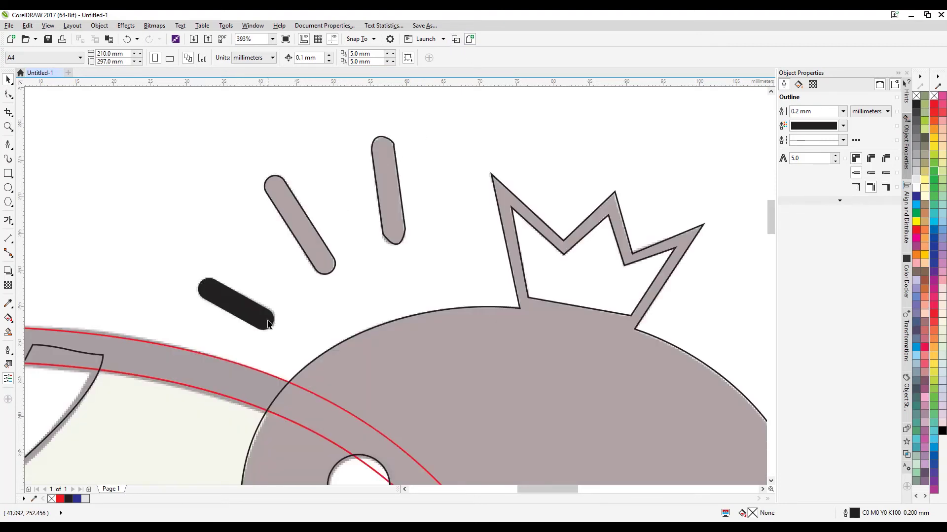
- Convert the lowest ray's 3 mm outline to an object and check its contour in wireframe view
left_click(249, 311)
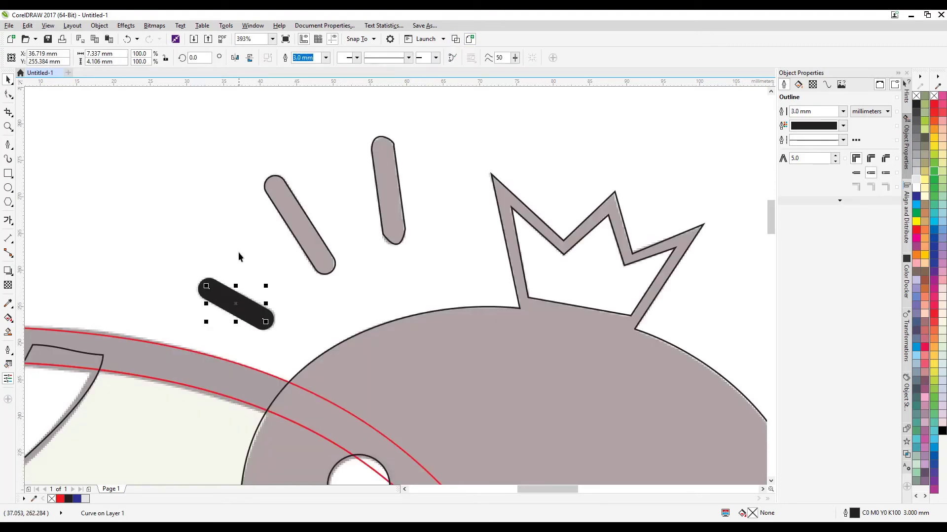
left_click(99, 25)
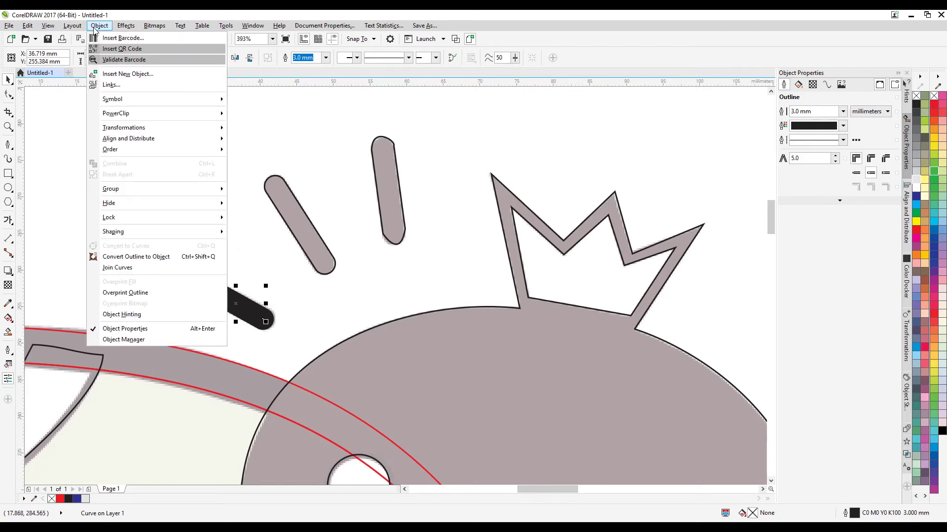
left_click(118, 258)
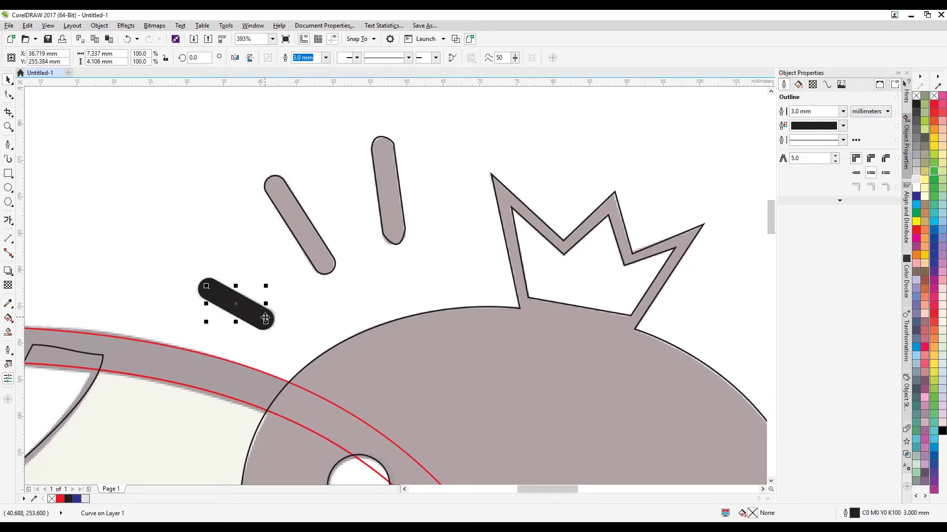
left_click(127, 26)
mouse_move(97, 26)
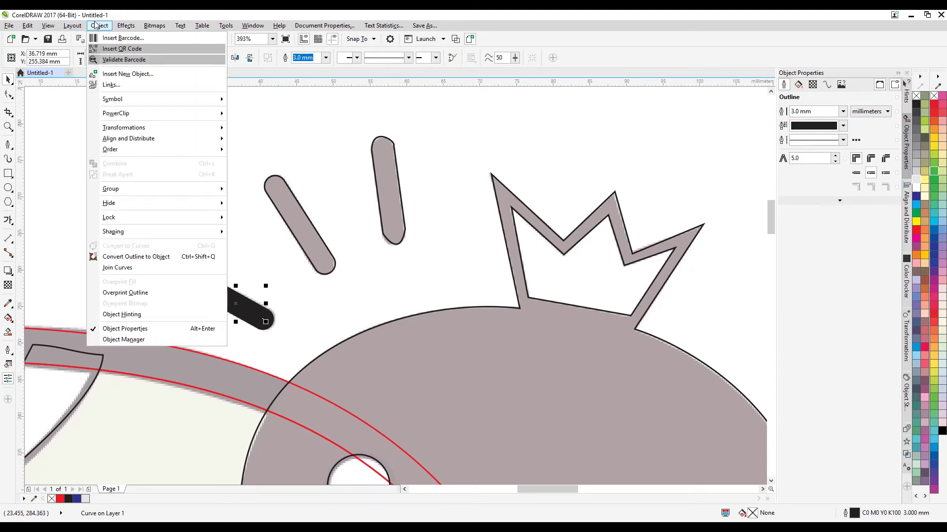
left_click(131, 256)
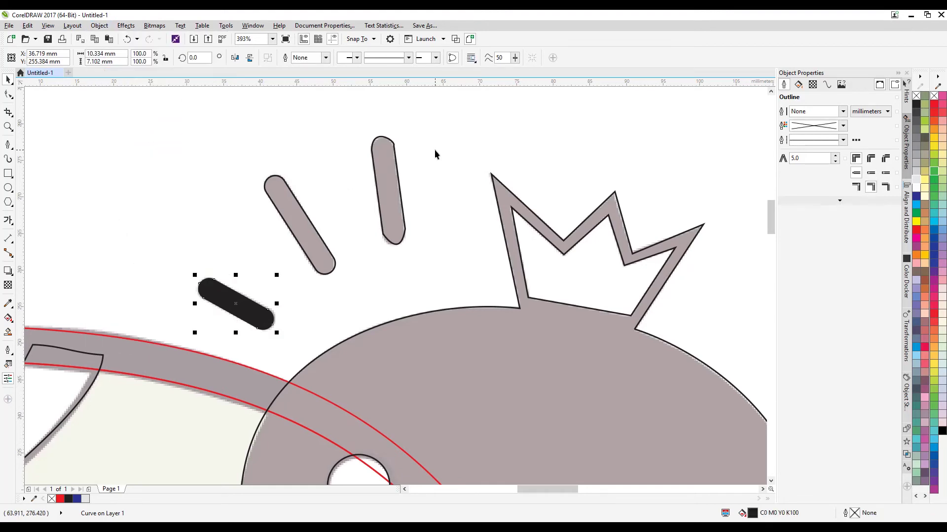
left_click(455, 41)
left_click(207, 277)
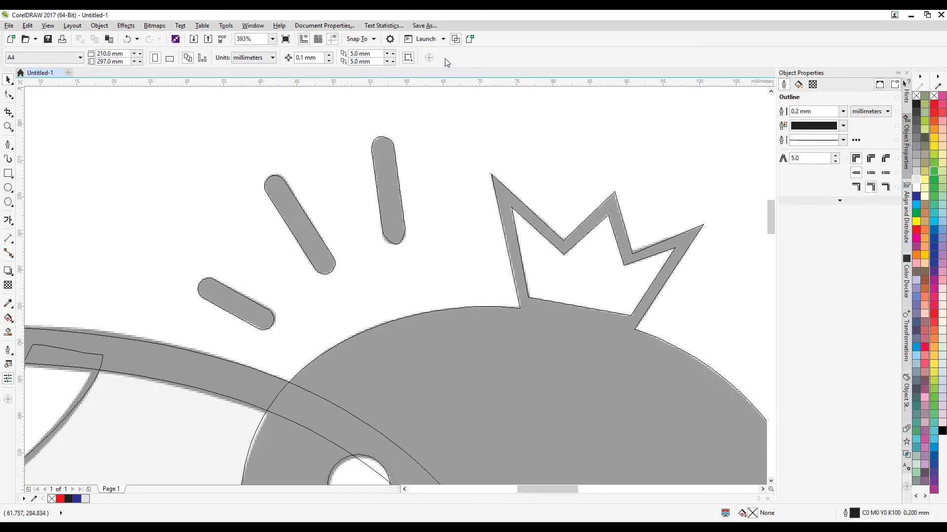
left_click(470, 39)
left_click(245, 300)
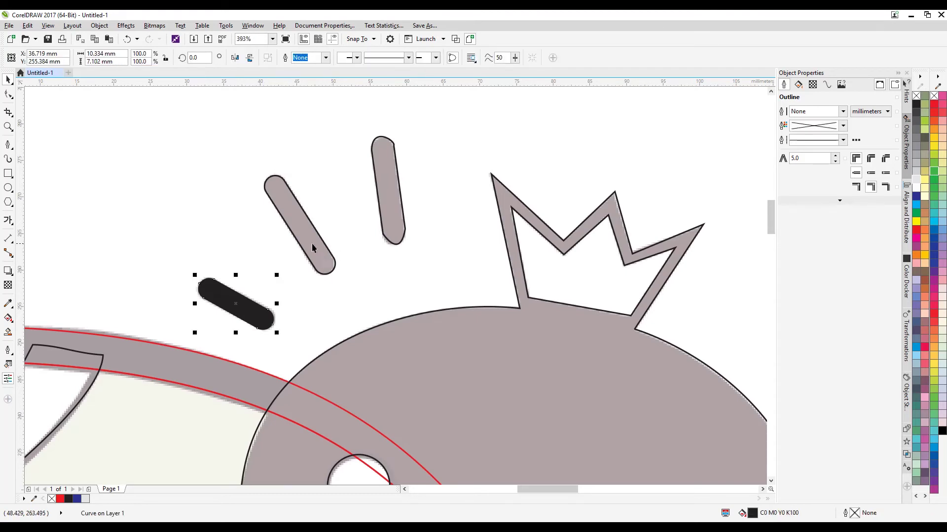
- Delete the previously drawn outline shapes over the middle and upper rays
left_click(290, 211)
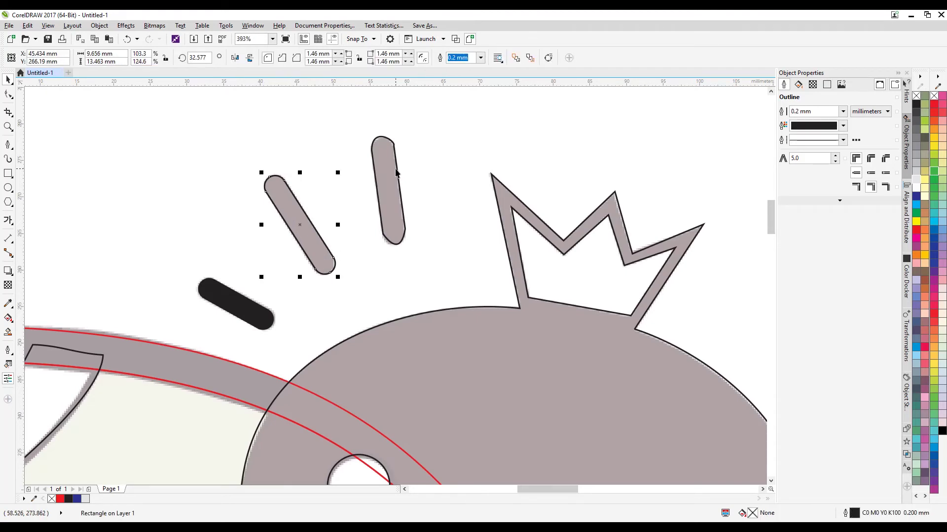
left_click(392, 152)
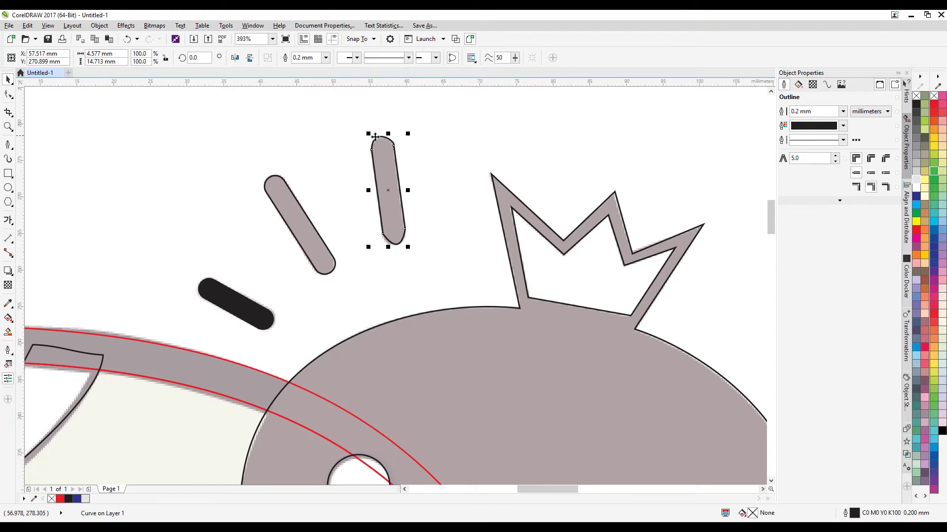
left_click_drag(393, 185, 478, 149)
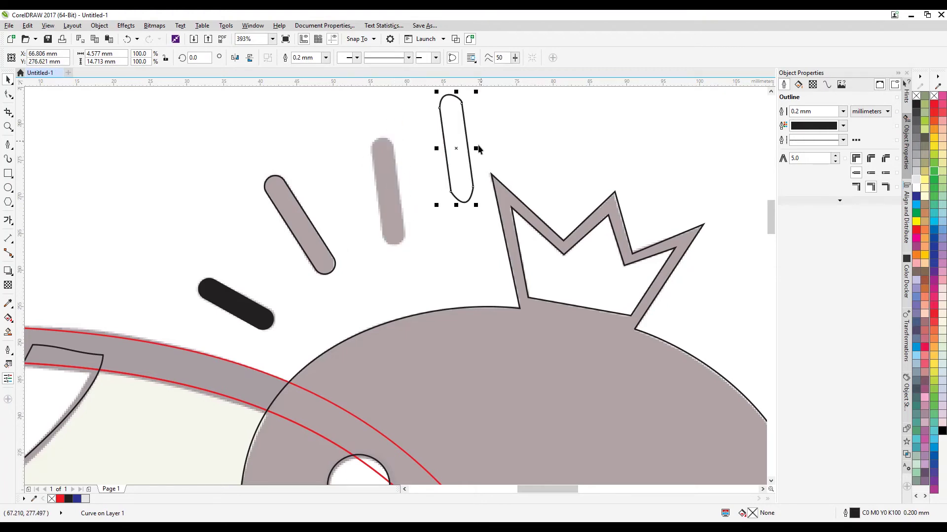
key("Delete")
left_click_drag(299, 224, 360, 186)
key("Delete")
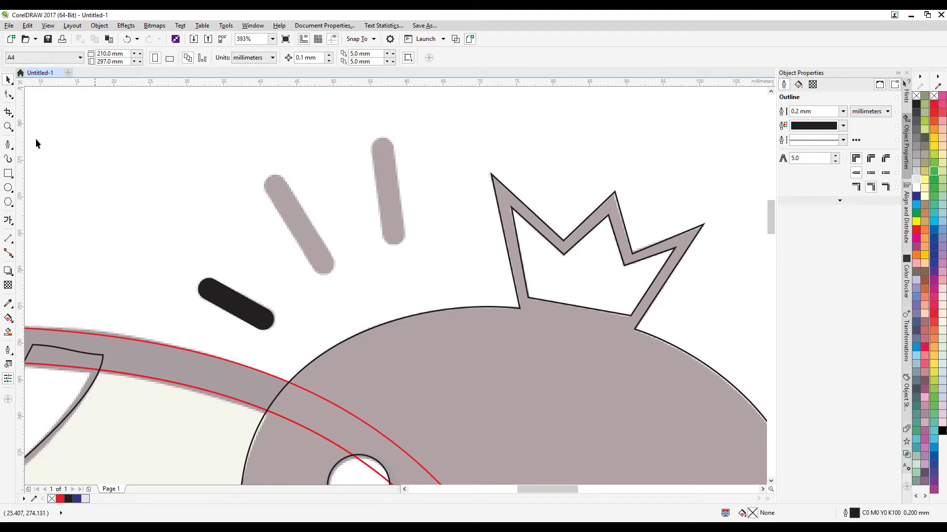
- Draw straight centre lines along the middle ray, about 12 mm long, and along the upper ray with the Freehand tool
left_click(8, 144)
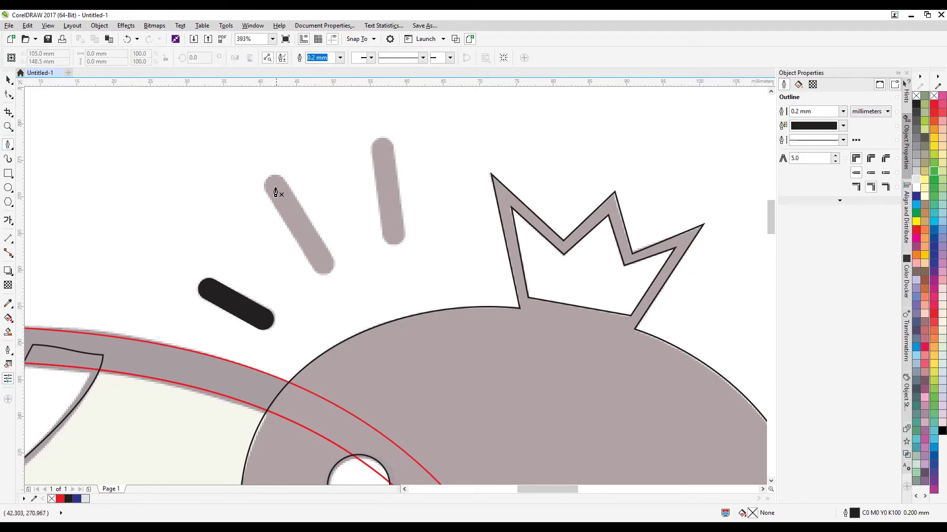
left_click(10, 146)
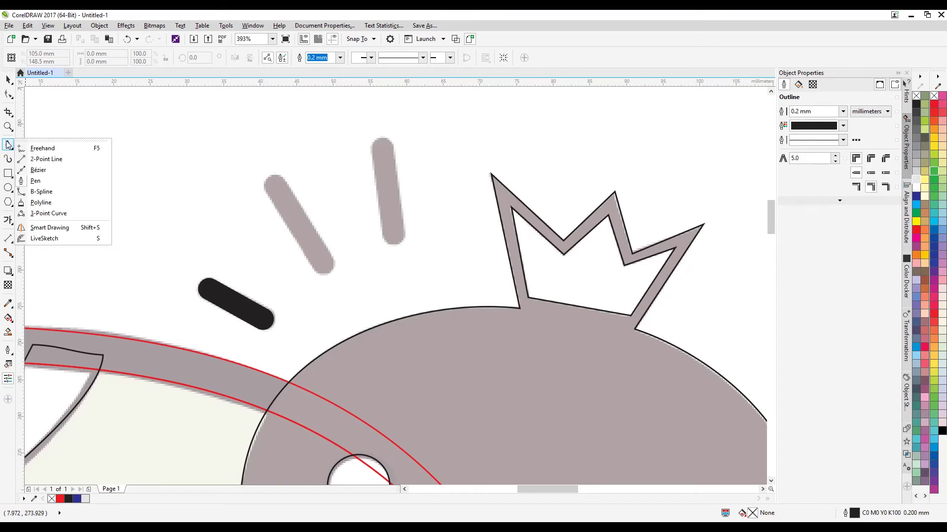
left_click(56, 151)
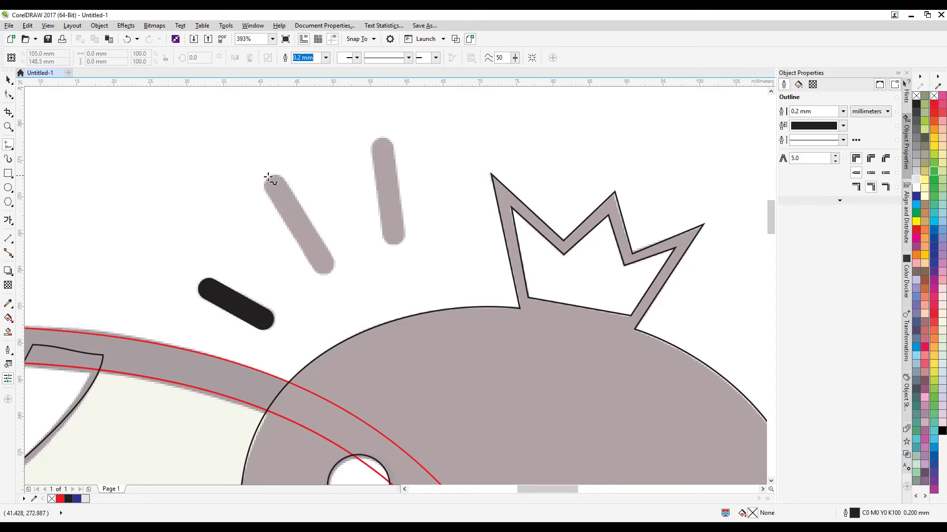
left_click(275, 189)
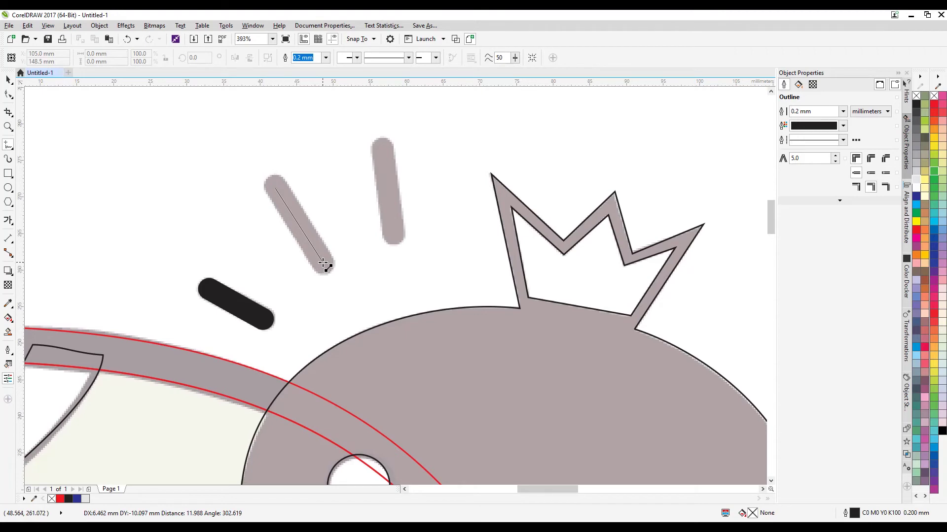
left_click(323, 264)
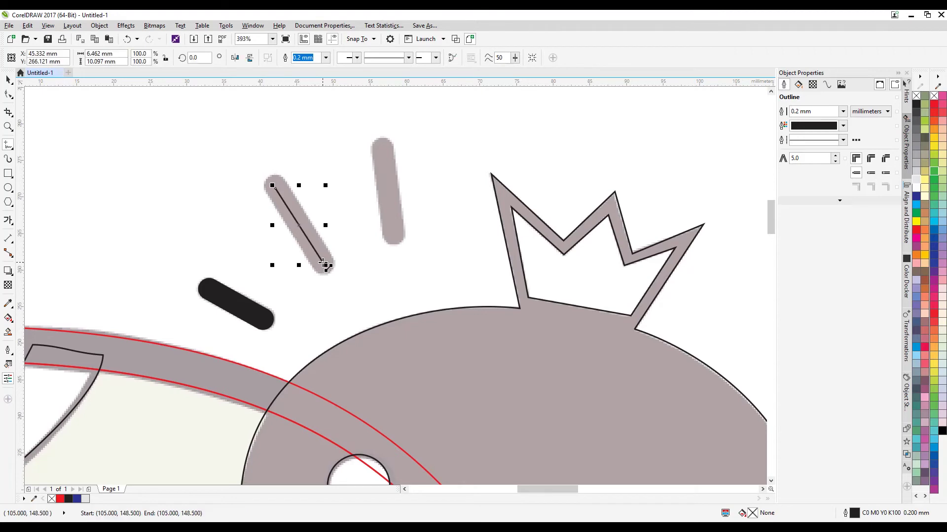
left_click(384, 149)
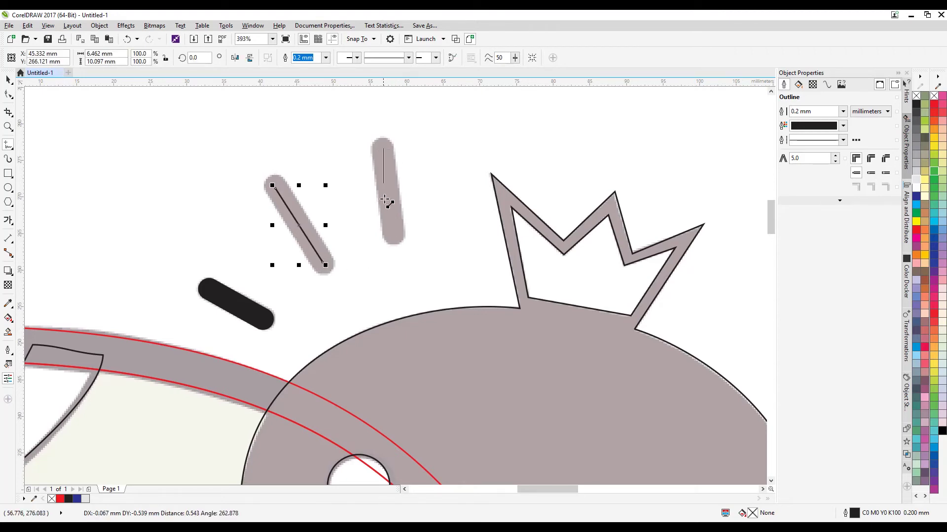
left_click(393, 234)
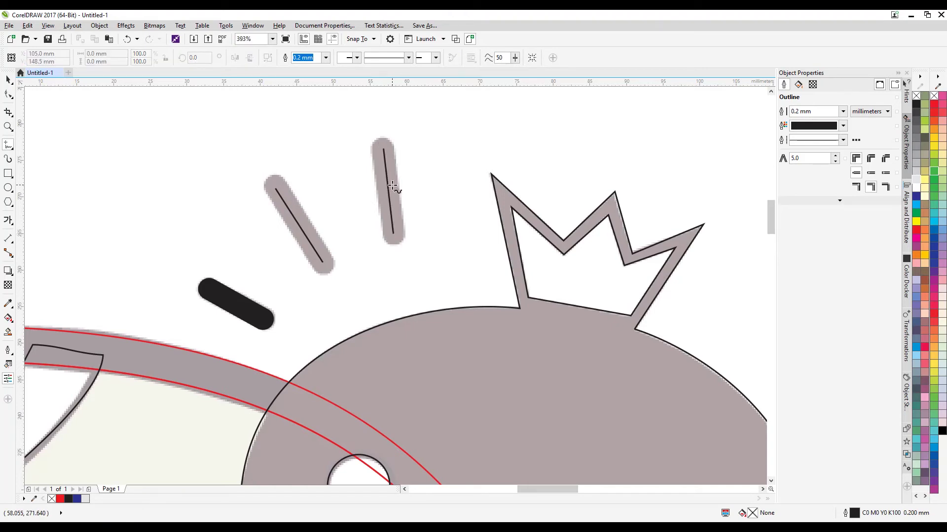
key("space")
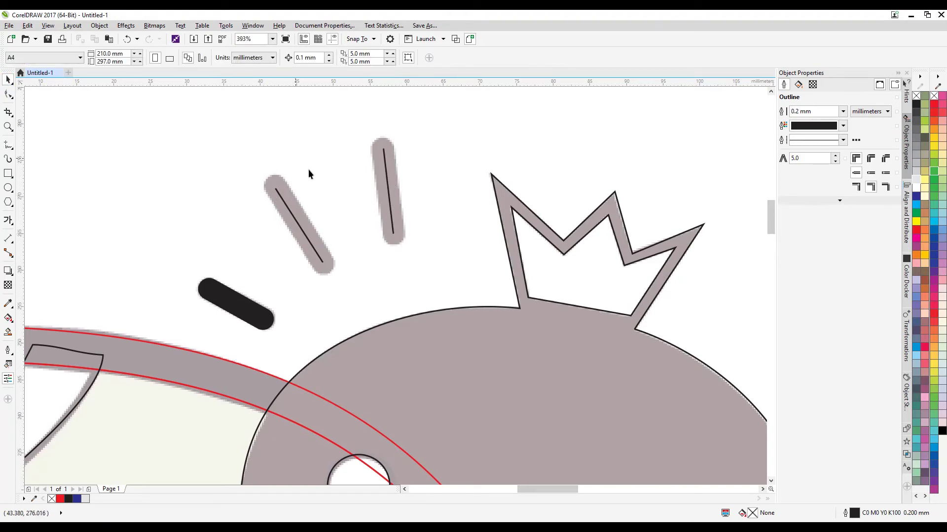
- Give the middle and upper ray lines a 3 mm outline width and round line caps
left_click(283, 206)
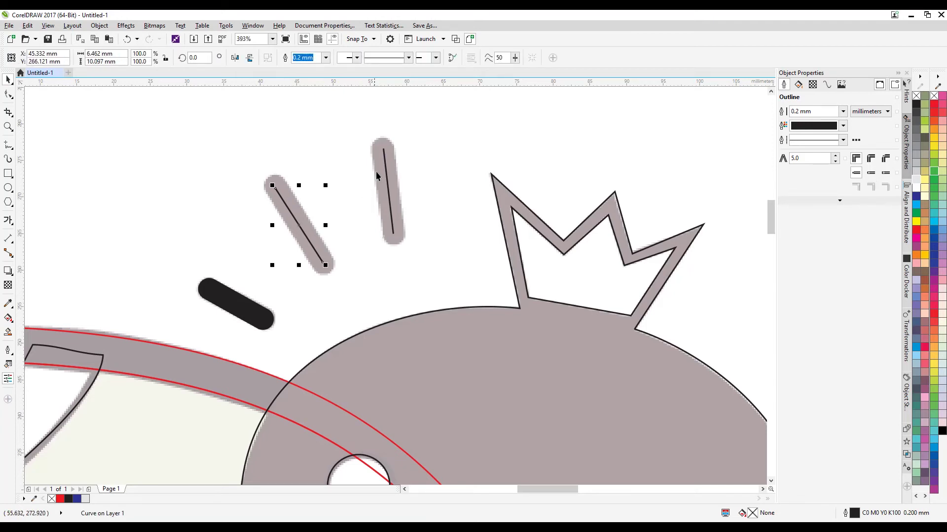
left_click(385, 161, "shift")
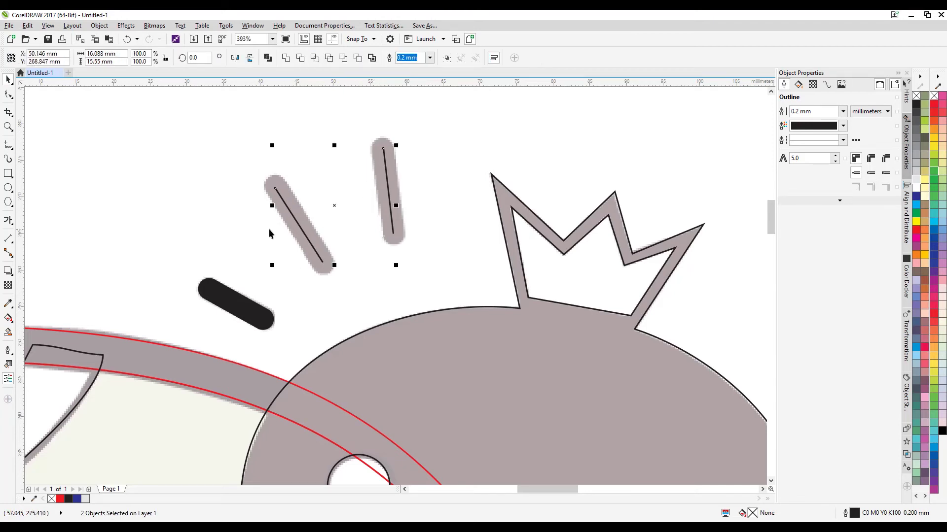
key("F12")
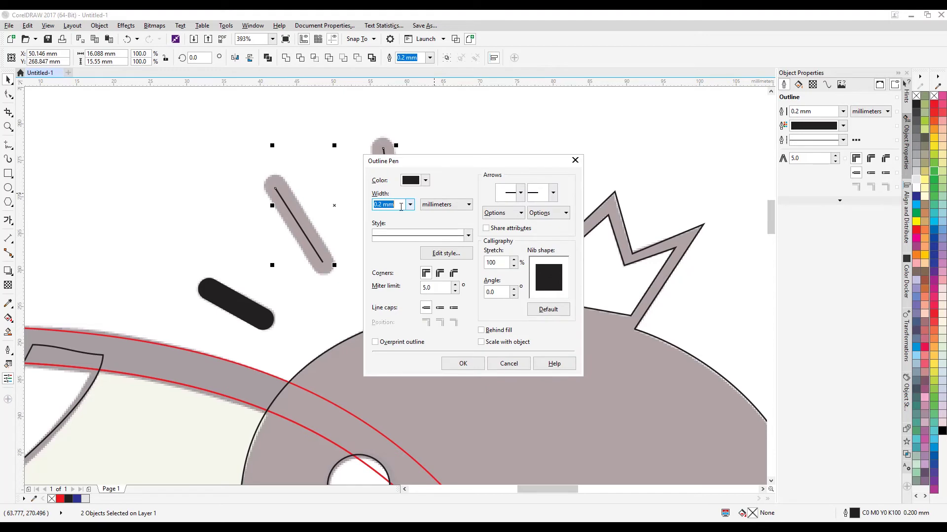
type("3")
left_click(440, 308)
left_click(462, 363)
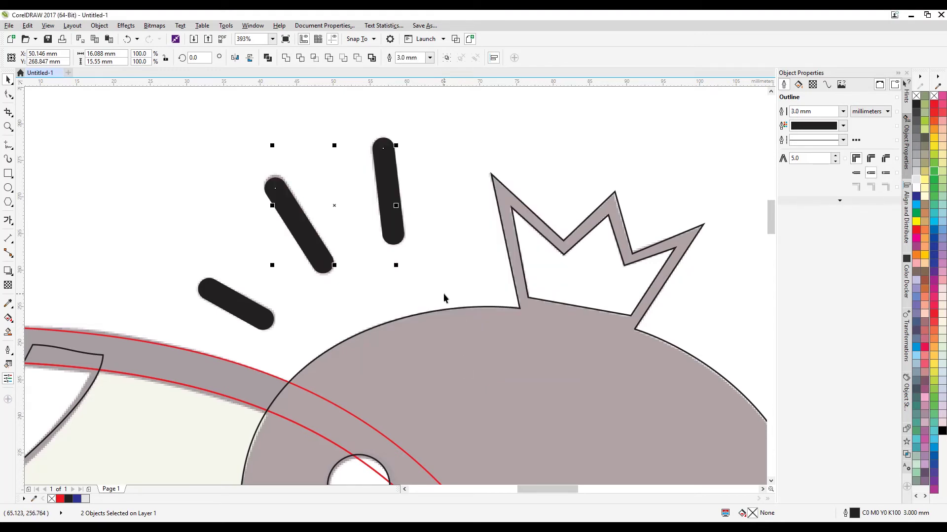
- Adjust the end nodes of the middle ray's line so it spans about 6.6 by 10.4 mm
left_click(8, 95)
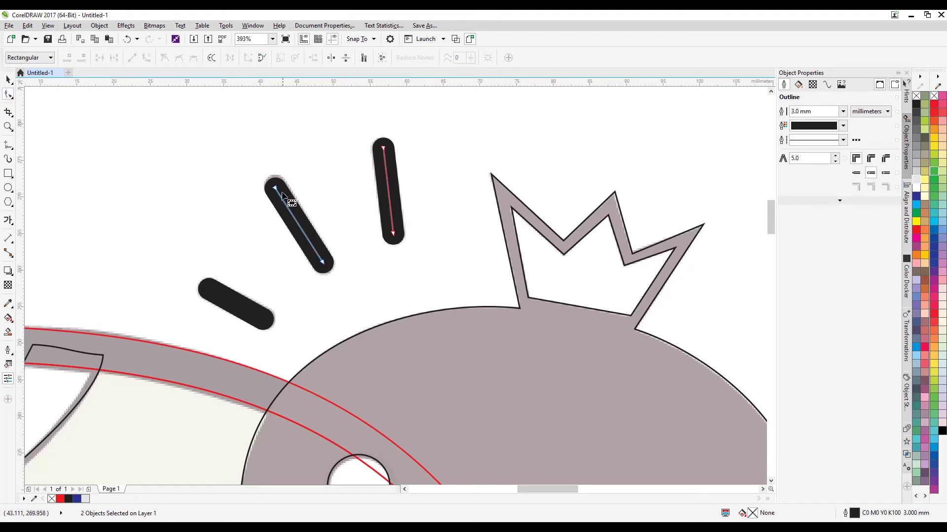
left_click_drag(275, 188, 274, 185)
left_click_drag(323, 264, 324, 264)
left_click(399, 162)
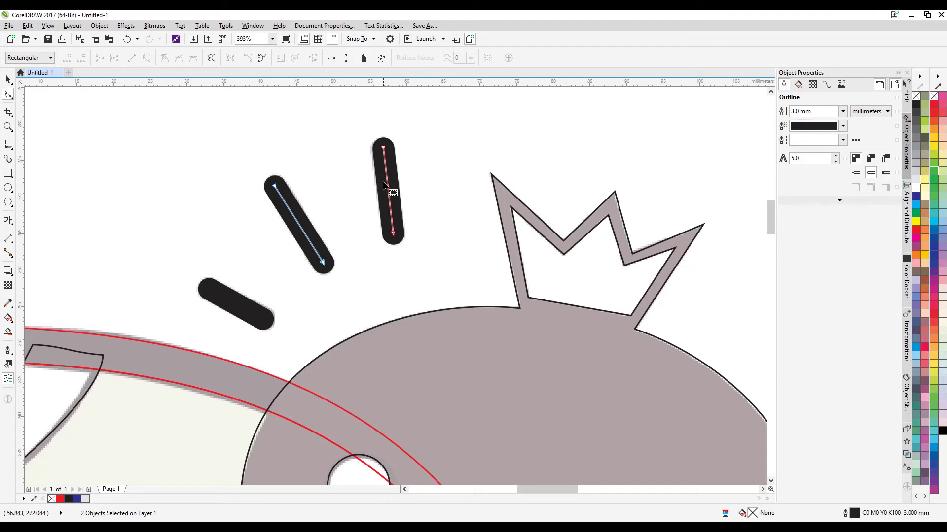
- Convert the outlines of the middle and upper ray lines to objects, one after the other
left_click(8, 80)
left_click(314, 212)
left_click(283, 200)
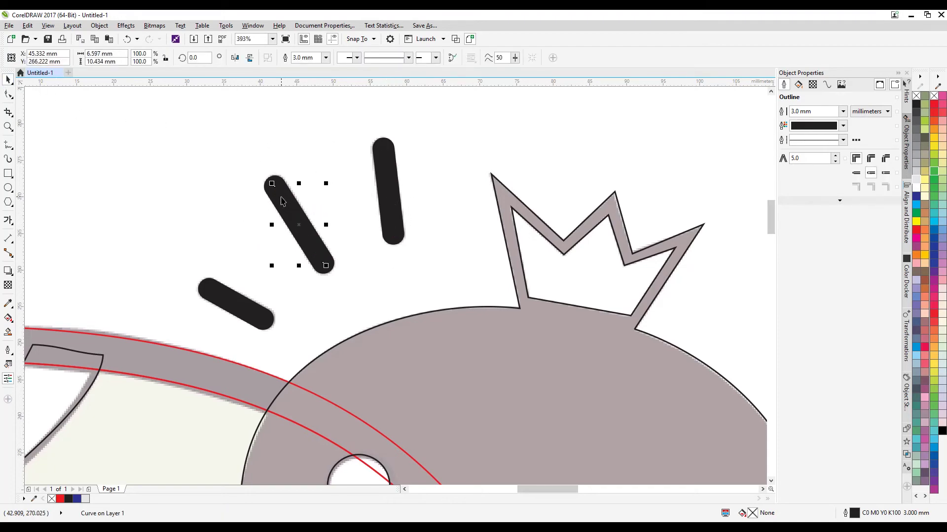
left_click(99, 25)
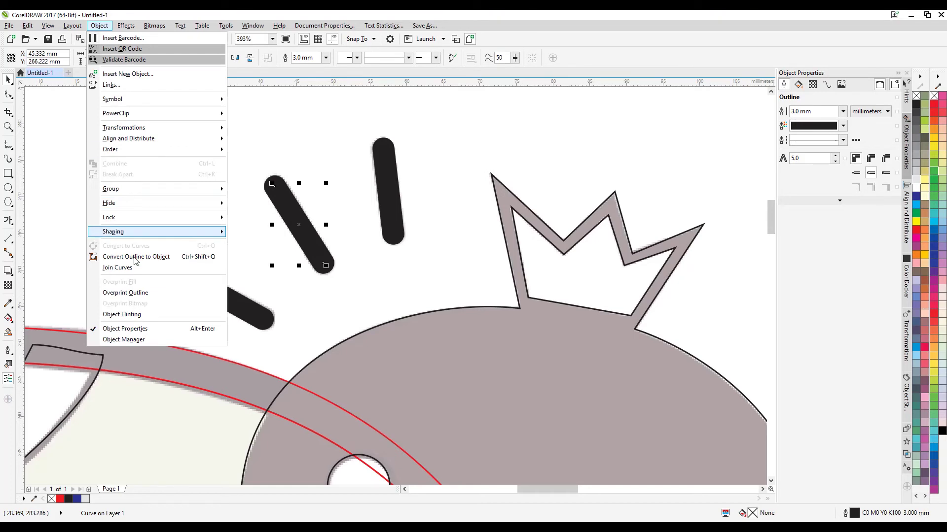
left_click(134, 257)
left_click(395, 158)
left_click(99, 25)
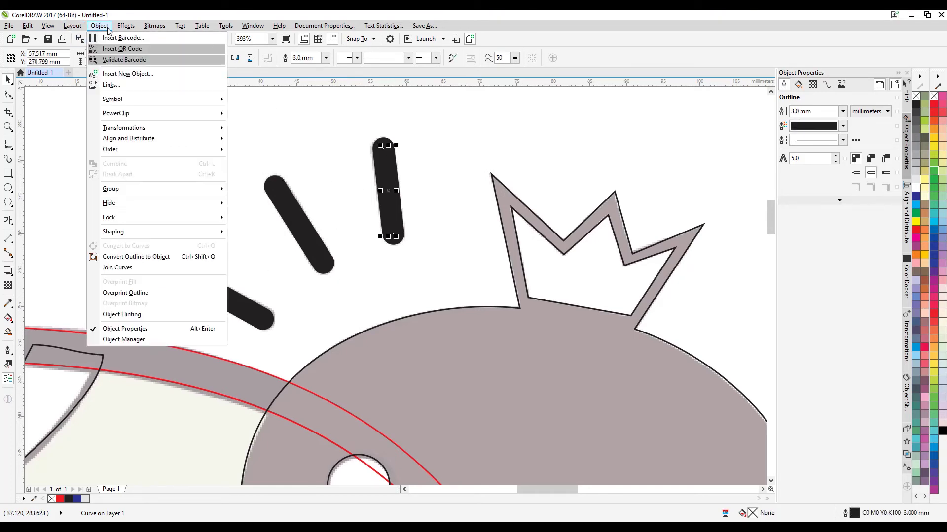
left_click(155, 257)
left_click(440, 186)
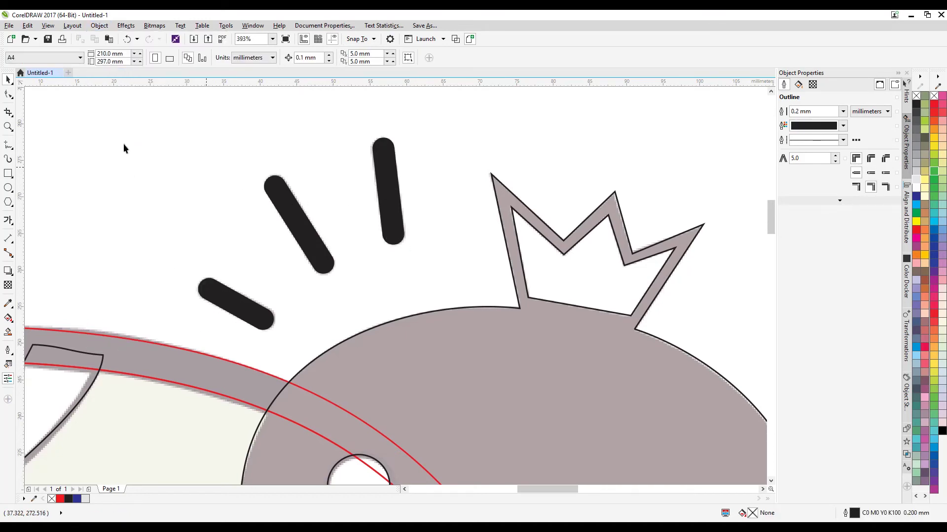
left_click(227, 301)
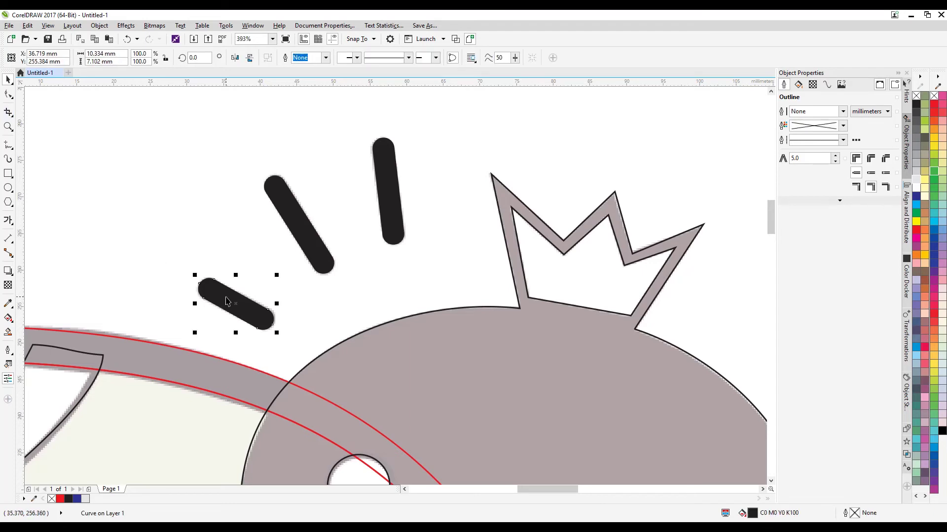
- Give the three ray shapes beside the crown no fill and a black hairline outline
left_click(283, 188, "shift")
left_click(387, 159, "shift")
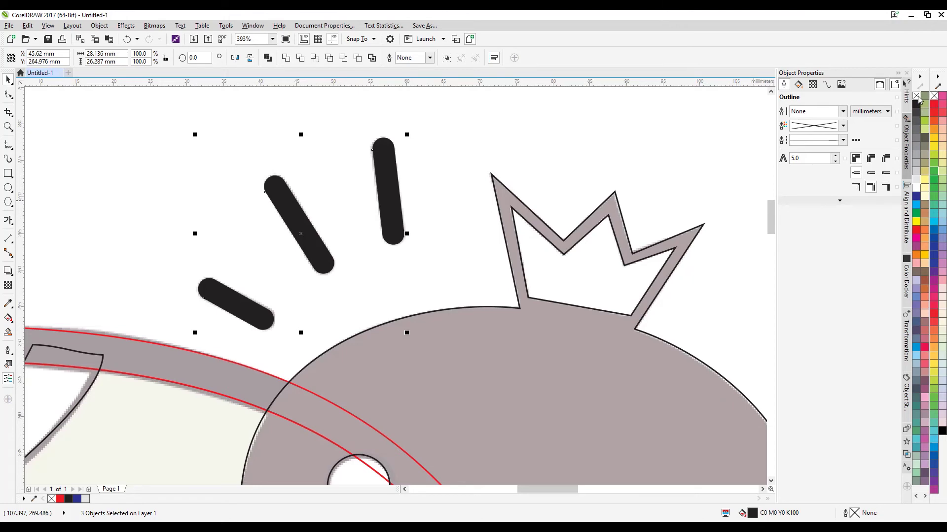
left_click(918, 97)
right_click(917, 104)
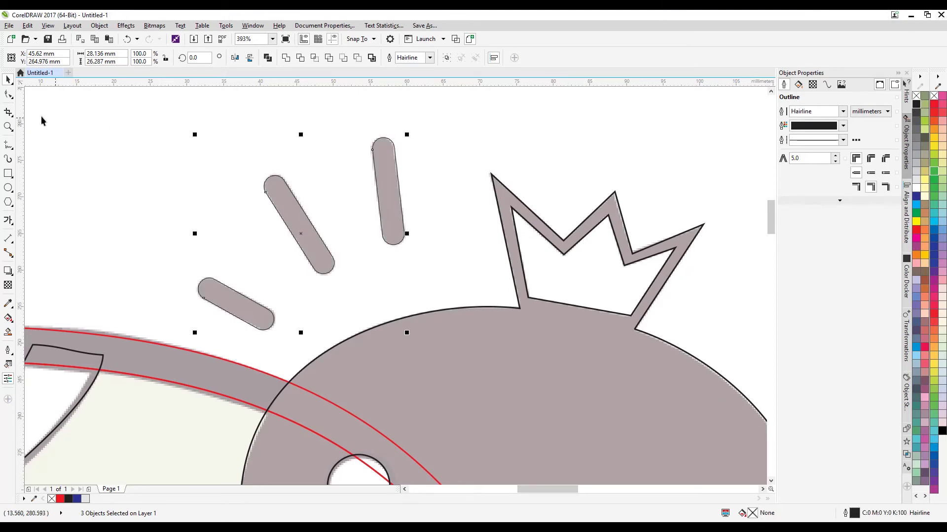
- Place a copy of all the traced logo shapes in the empty area beside the template, below the small reference logo
left_click(8, 127)
scroll(524, 311, "down", 2)
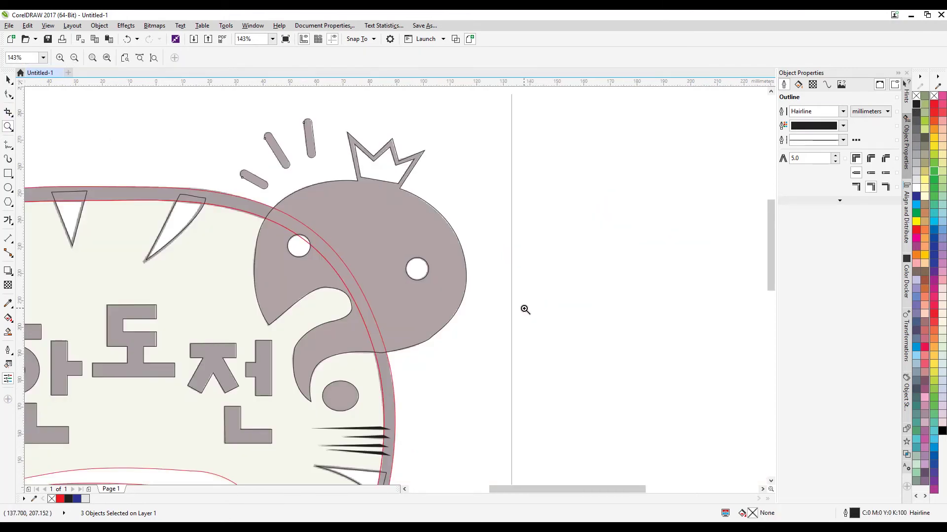
scroll(460, 307, "down", 1)
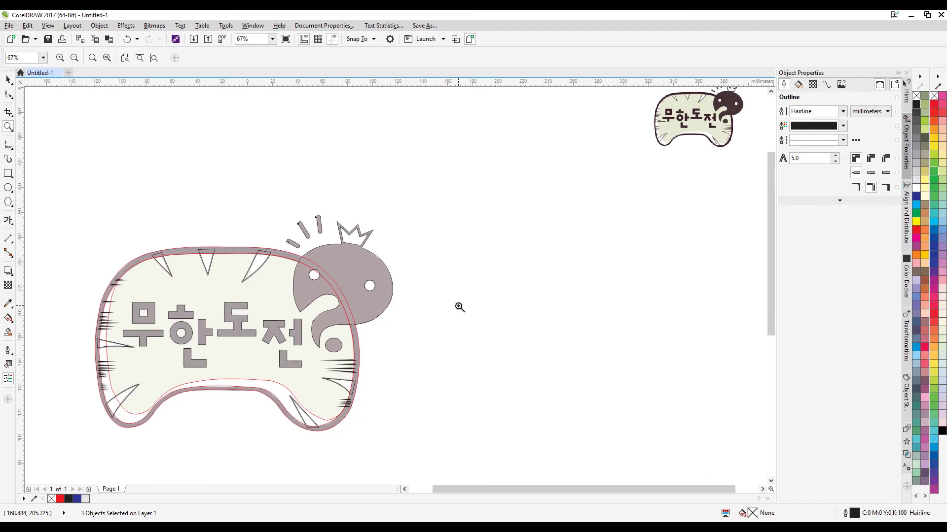
left_click(9, 80)
left_click(571, 159)
mouse_move(570, 158)
left_mouse_down()
mouse_move(353, 334)
mouse_move(66, 461)
left_mouse_up()
mouse_move(160, 306)
left_mouse_down()
mouse_move(554, 294)
mouse_move(629, 254)
mouse_move(625, 261)
left_mouse_up()
scroll(624, 260, "down", 1)
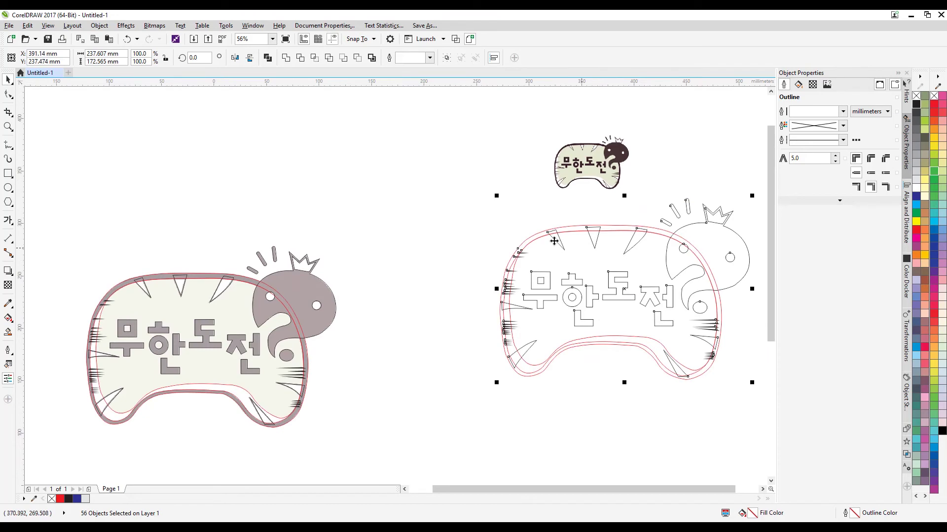
- Enlarge the small reference bitmap to about 239 by 156 mm and position it directly above the copied line art
left_click(581, 180)
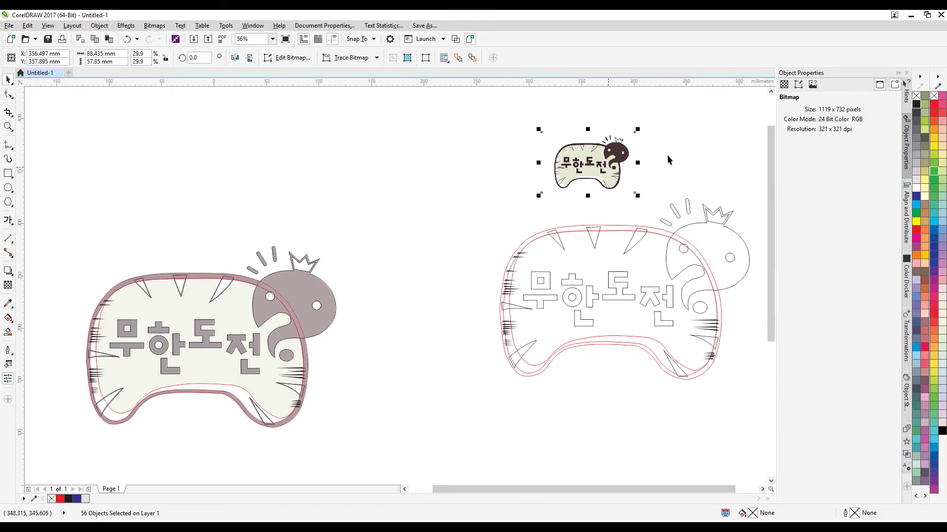
scroll(617, 177, "up", 1)
left_click_drag(594, 194, 599, 163)
left_click_drag(642, 138, 758, 101)
key("Escape")
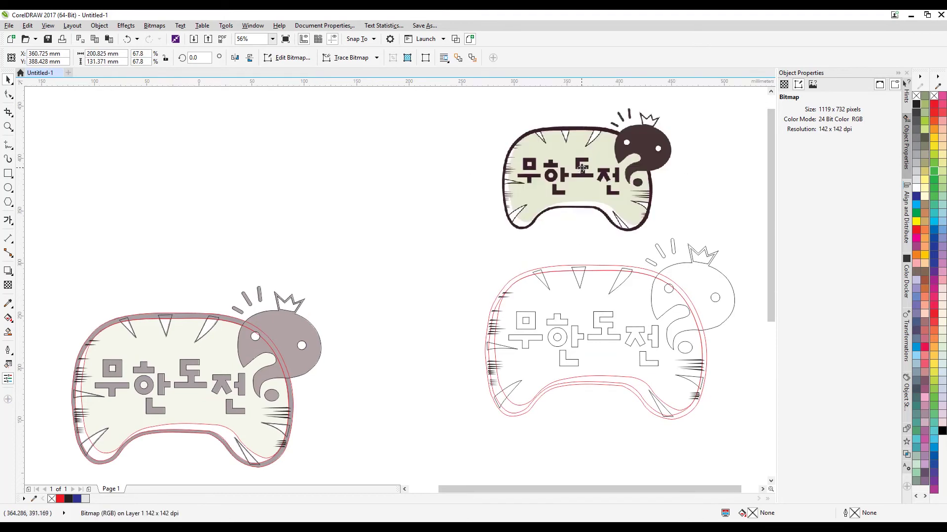
left_click(598, 168)
left_click_drag(598, 168, 625, 149)
mouse_move(713, 224)
left_mouse_down()
mouse_move(732, 236)
mouse_move(719, 217)
left_mouse_up()
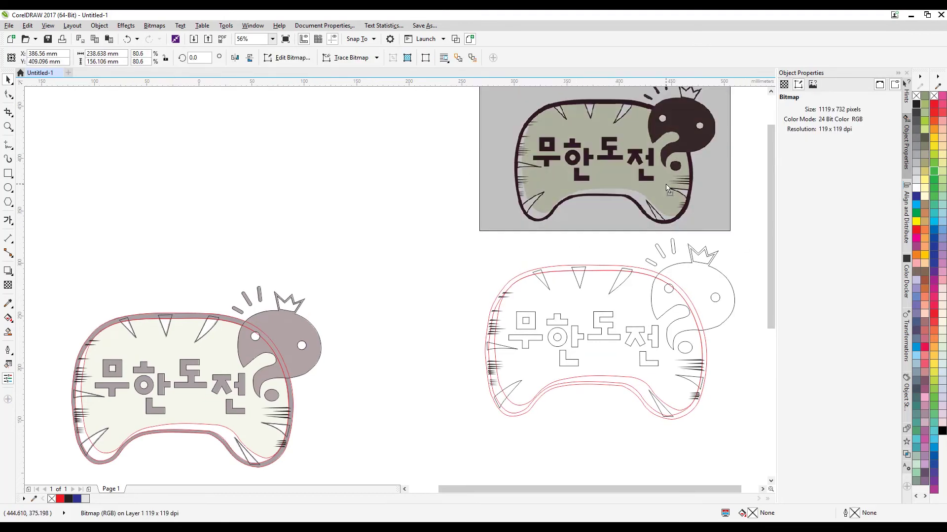
- Convert the reference bitmap's colour mode to CMYK Color (32-bit)
double_click(7, 127)
left_click_drag(476, 107, 757, 450)
left_click(8, 79)
left_click(369, 172)
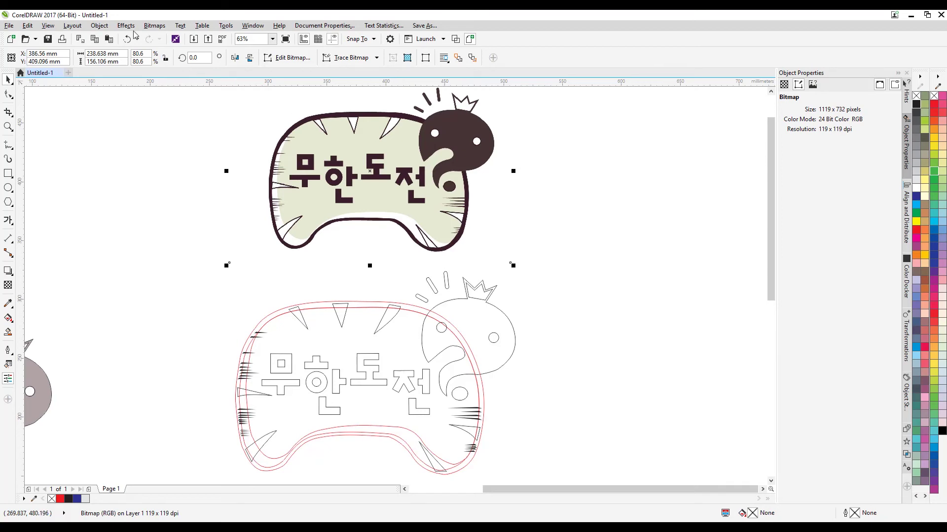
left_click(154, 26)
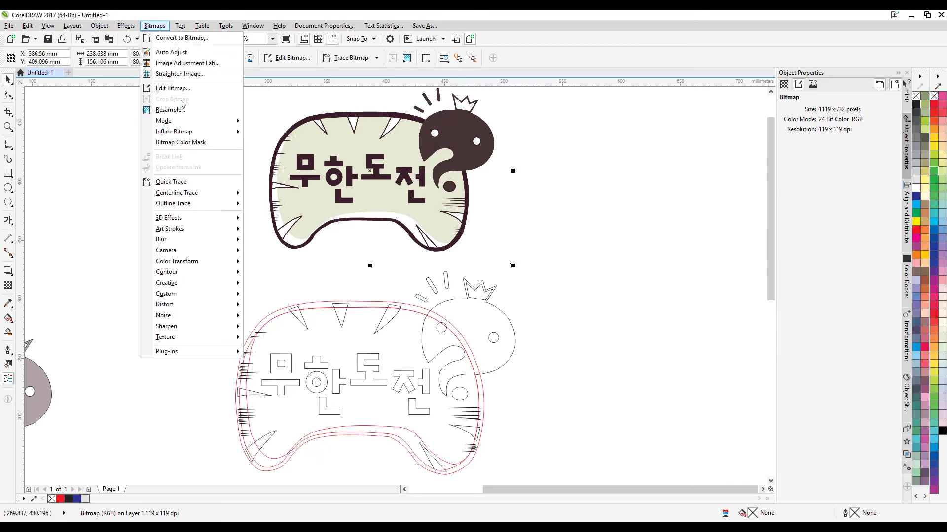
mouse_move(190, 123)
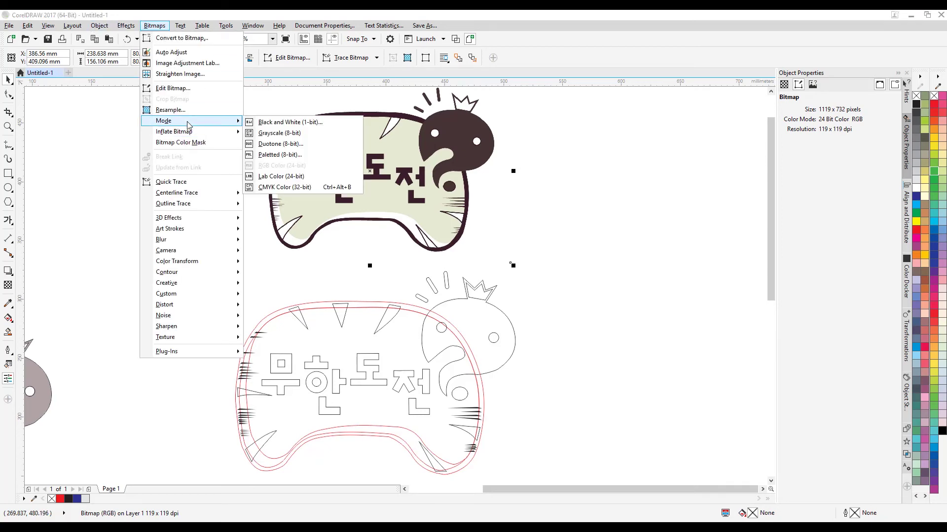
left_click(285, 187)
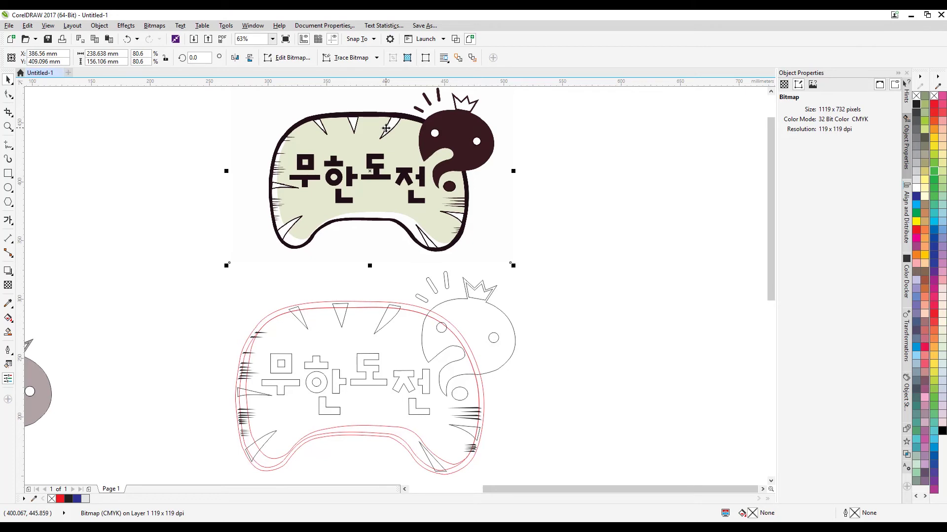
- Sample the reference logo's dark brown head colour and the white inside its crown, and fill the traced head and crown interior with them
left_click(710, 189)
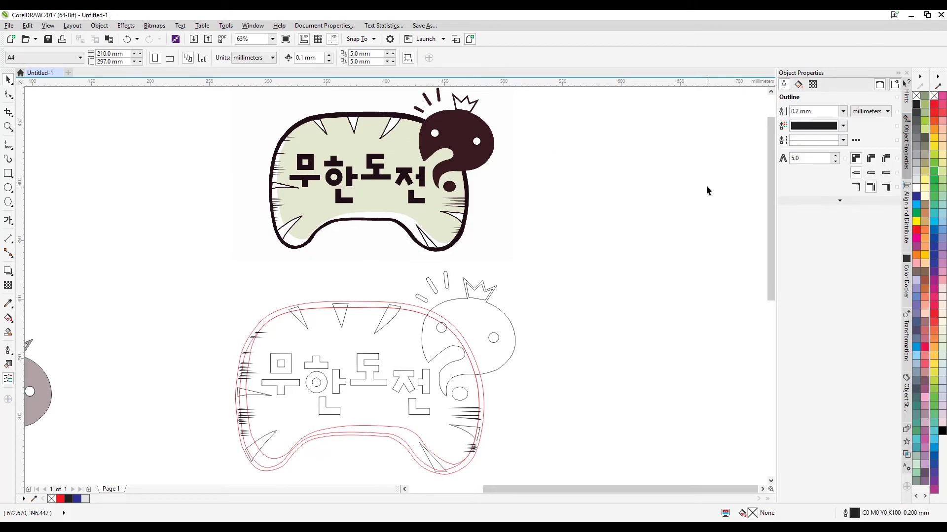
left_click(449, 164)
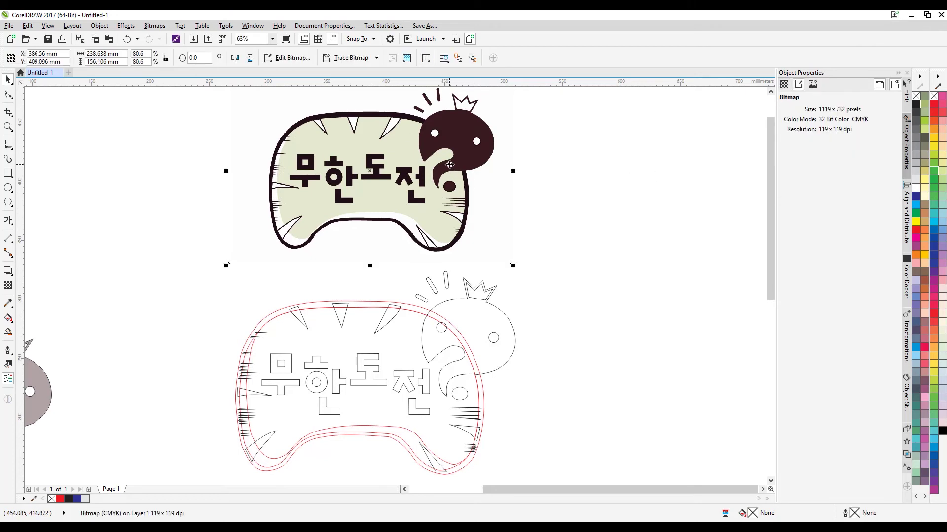
left_click(9, 304)
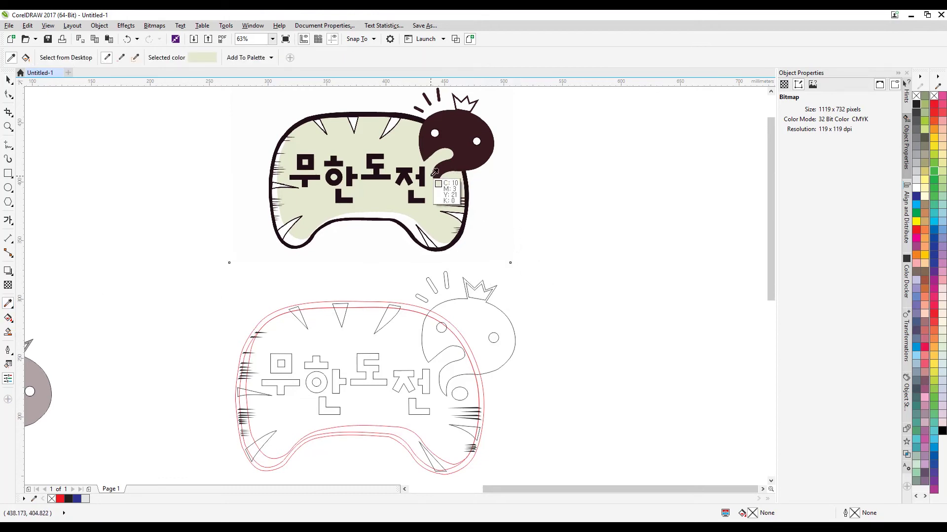
left_click(467, 123)
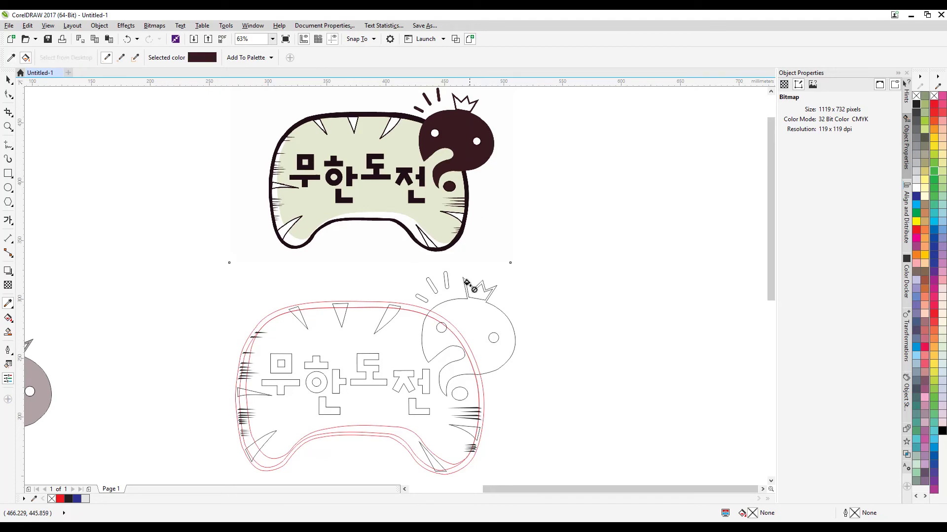
left_click(475, 312)
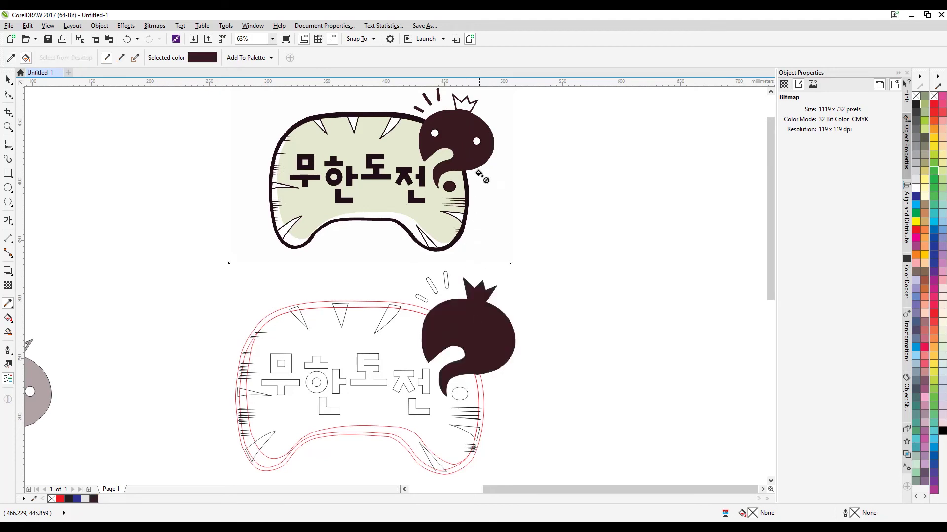
left_click(463, 102)
left_click(476, 294)
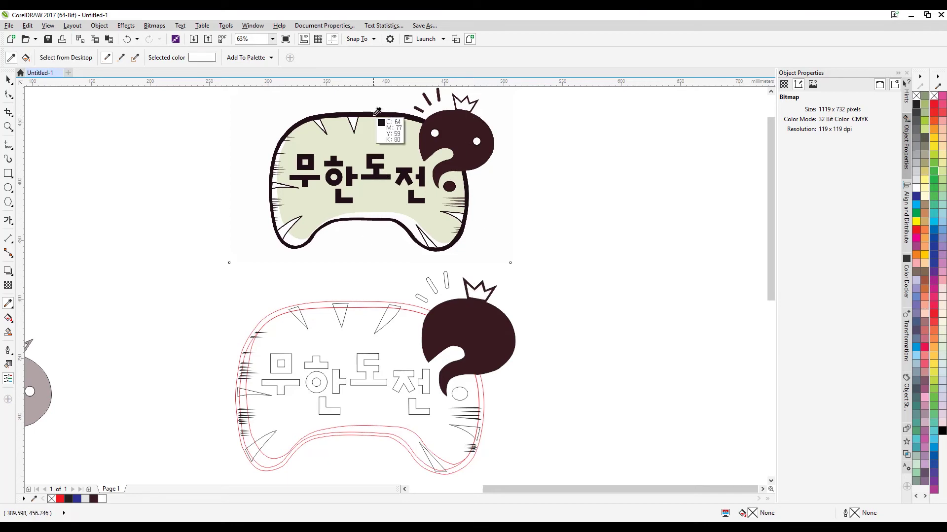
- Fill the outer sign shape with the reference border's near-black (C64 M77 Y59 K80) and the inner sign shape with its sampled pale cream-green
left_click(383, 132)
left_click(360, 304)
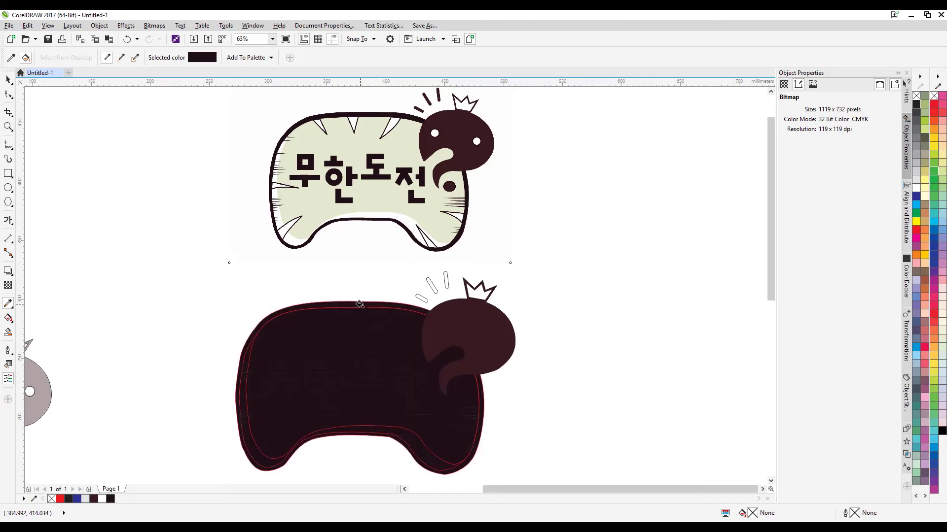
left_click(371, 143, "shift")
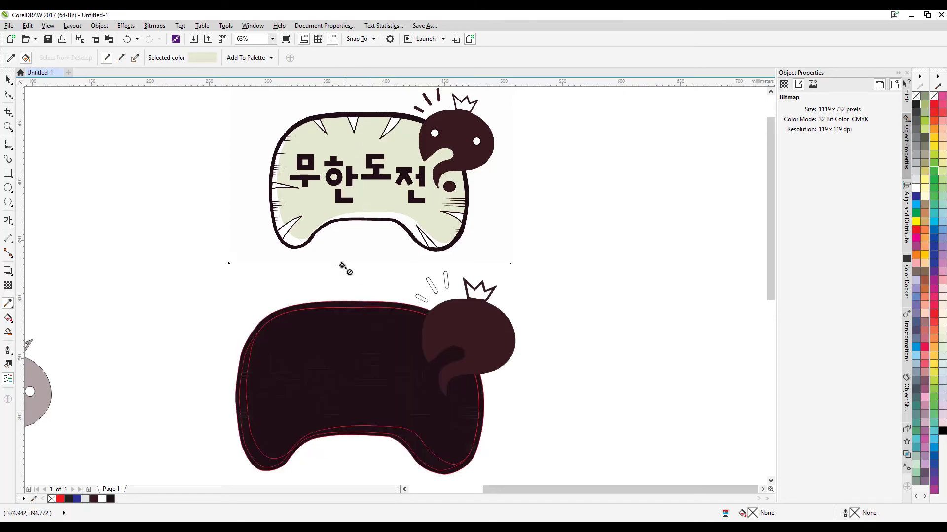
left_click(331, 339)
- Fill the three spikes along the sign's upper edge with white sampled from the reference logo
left_click(321, 125, "shift")
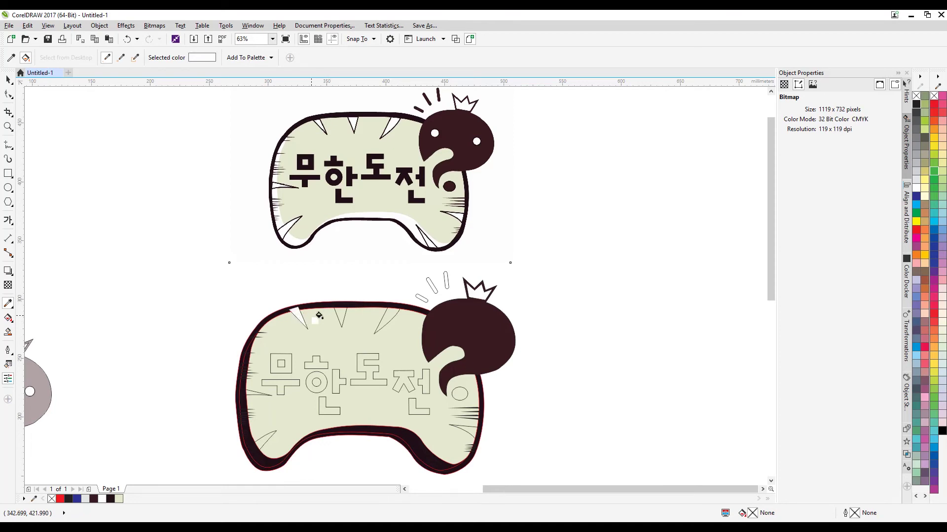
left_click(340, 314)
left_click(391, 316)
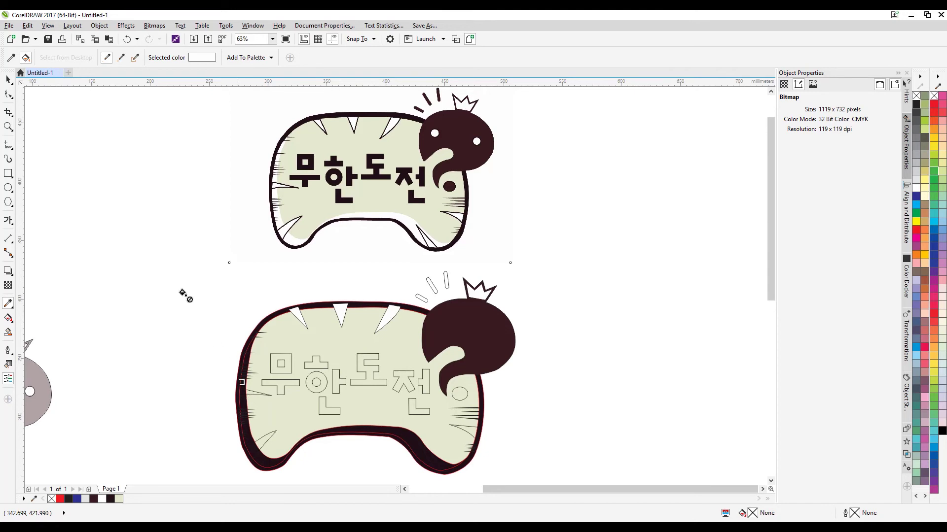
- Fill the sign's left, lower-left and right-hand spikes with white
left_click(8, 127)
left_click_drag(175, 183, 556, 471)
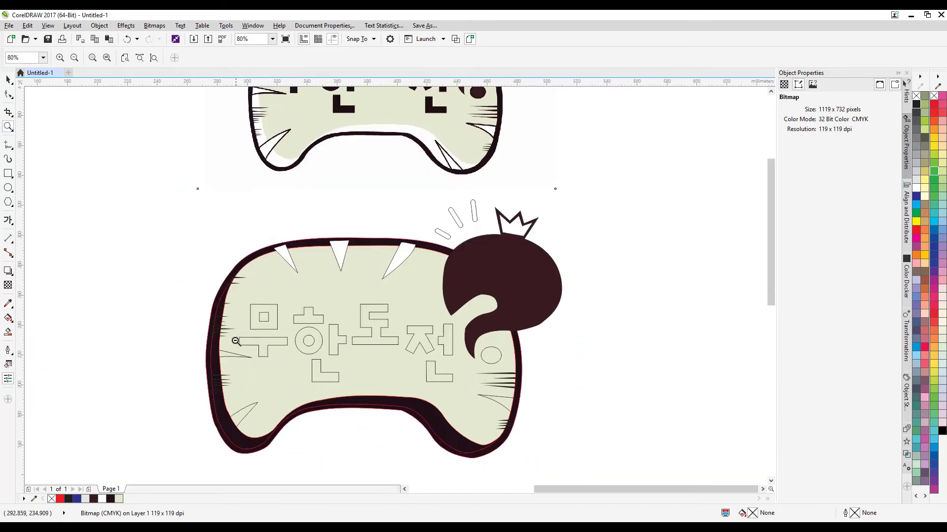
left_click(8, 80)
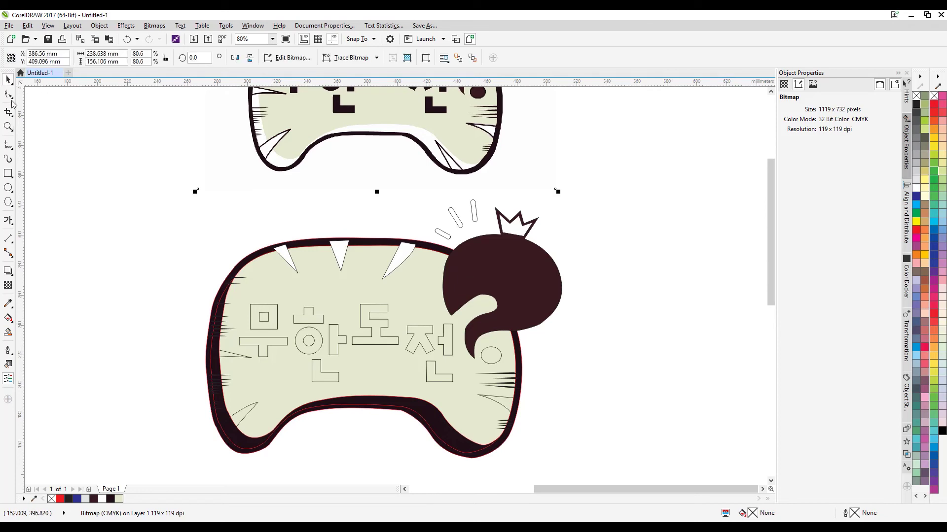
left_click_drag(112, 330, 260, 380)
left_click(230, 352)
left_click(245, 416, "shift")
left_click(501, 402, "shift")
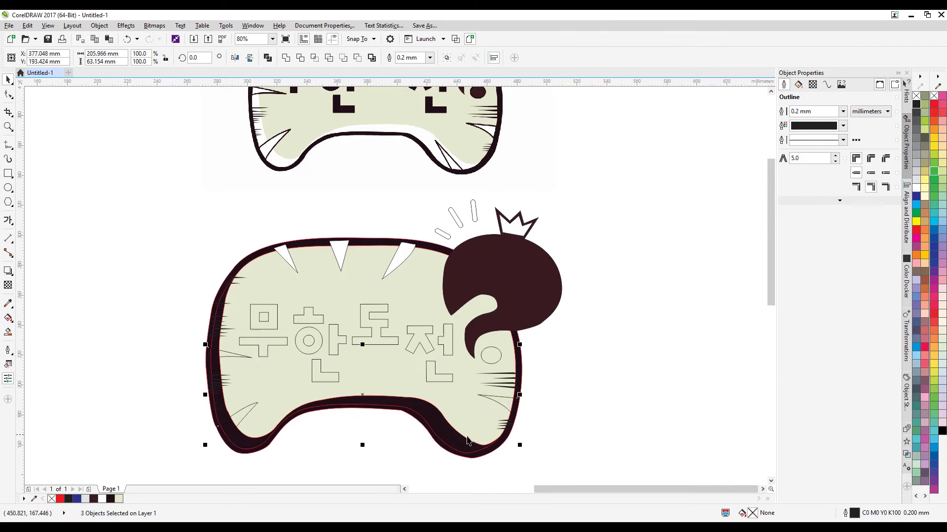
left_click(917, 192)
left_click(597, 344)
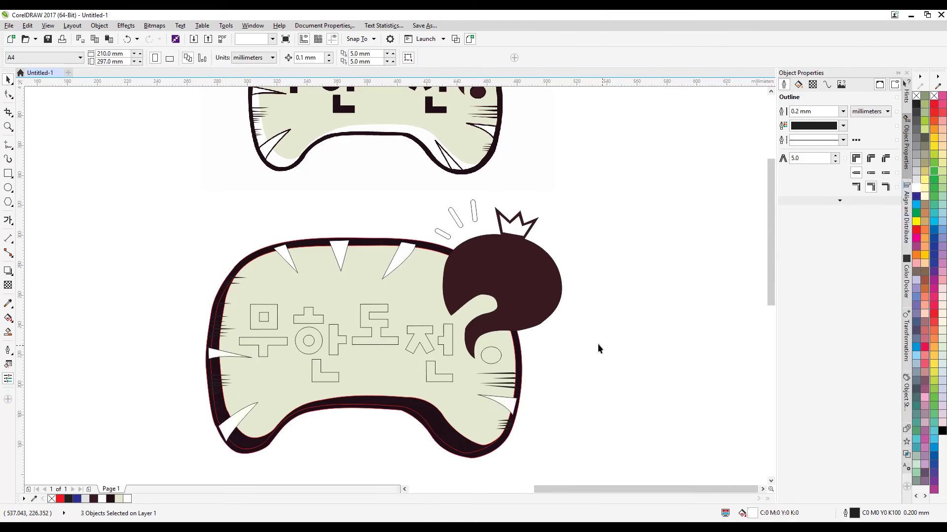
- Fill the remaining spike at the sign's lower-right foot with white
left_click(455, 173)
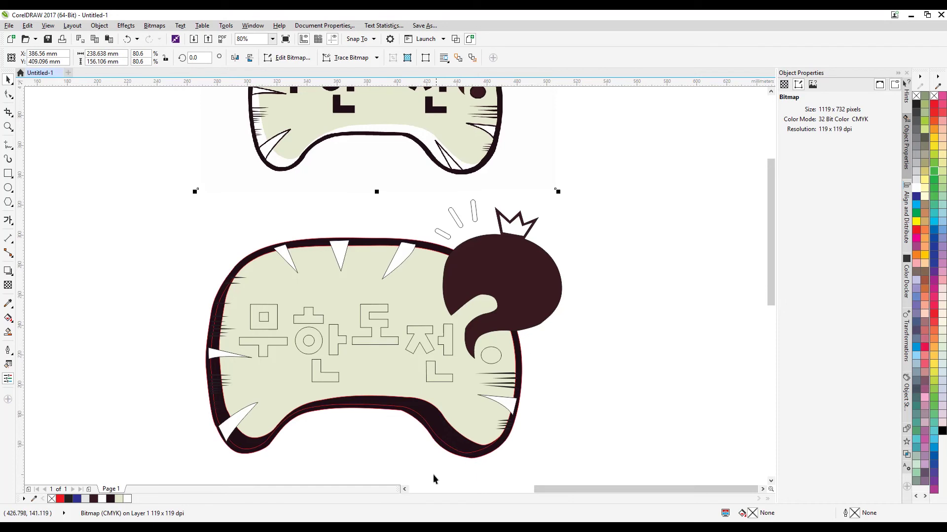
left_click(456, 455)
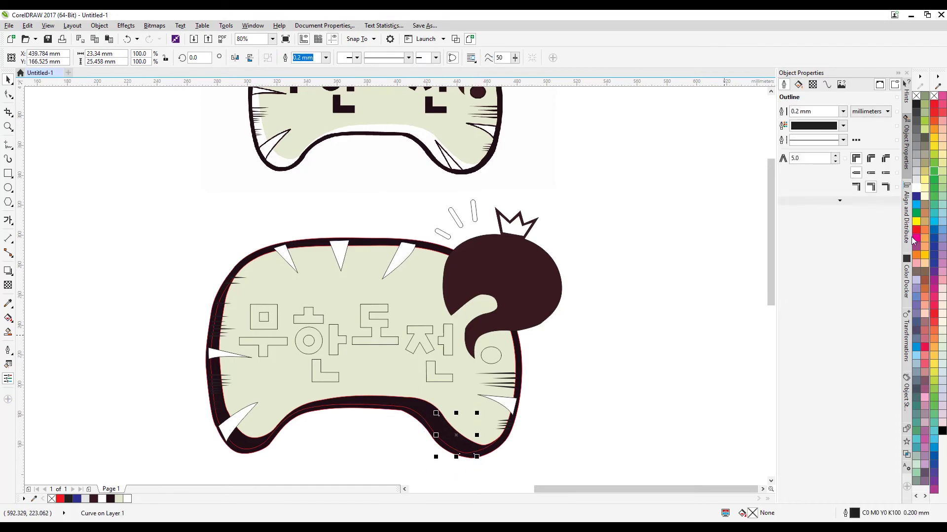
left_click(917, 192)
left_click(624, 360)
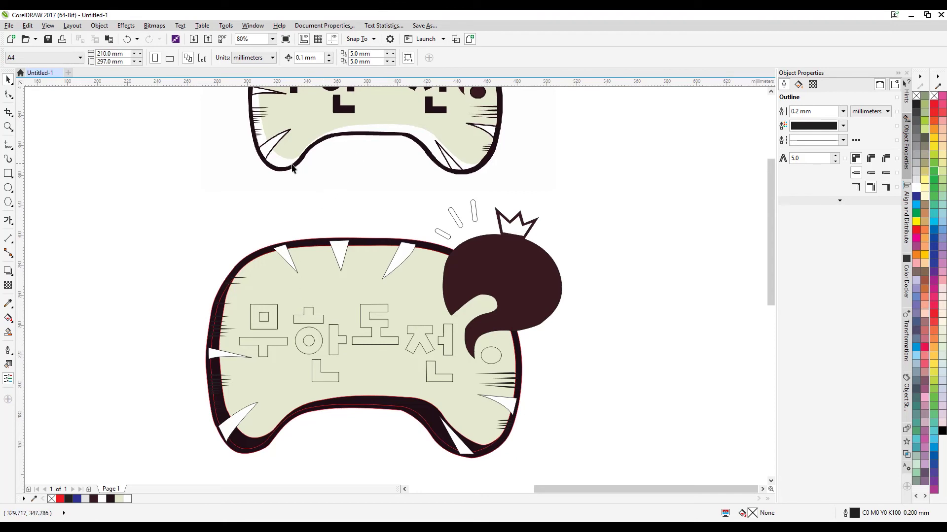
- Fill the middle sign contour, between the dark border and the pale inner area, with white
left_click(217, 164)
left_click(8, 303)
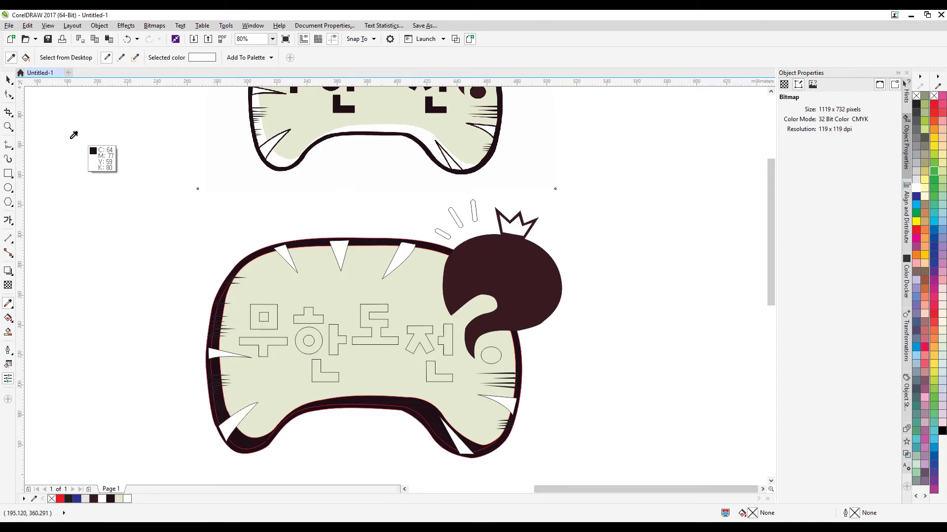
left_click(8, 81)
left_click(126, 218)
left_click(224, 411)
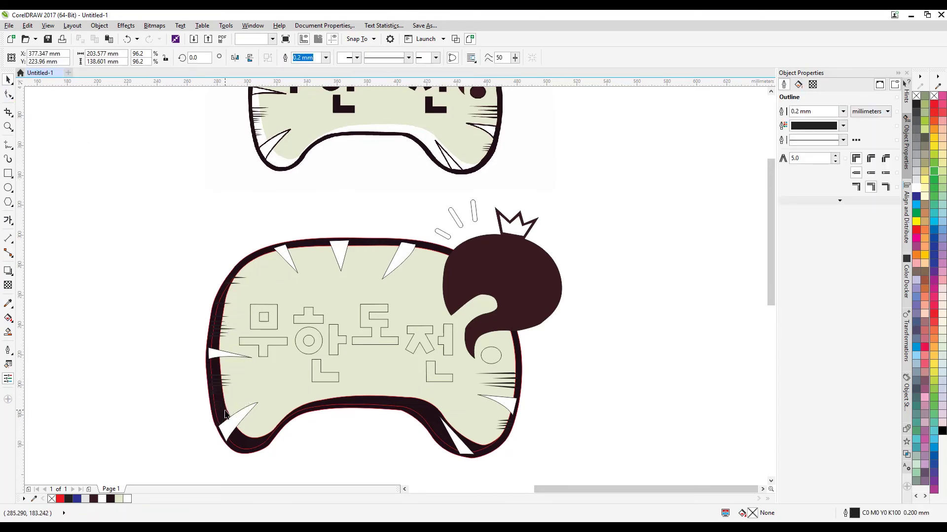
left_click(918, 188)
left_click(631, 304)
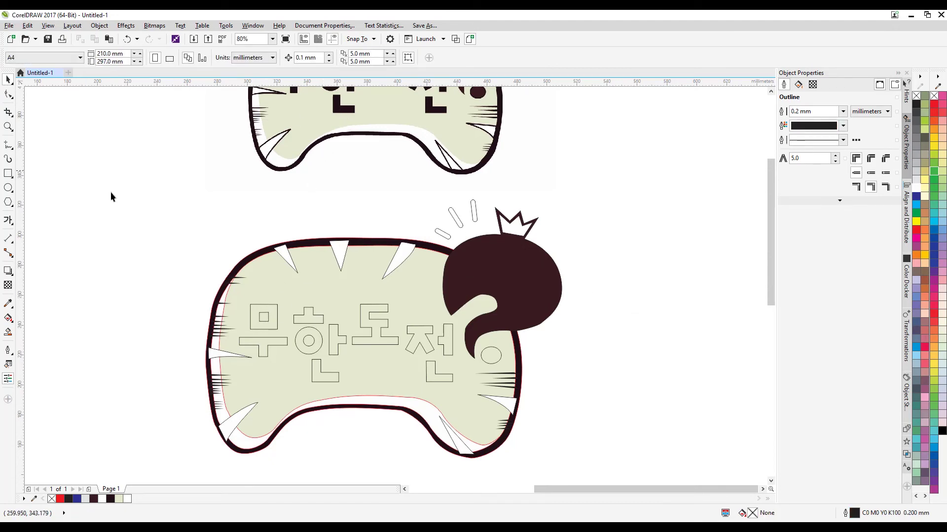
- Sample the dark lettering colour from the reference bitmap and fill all strokes of the syllables 무 and 한 with it
left_click(8, 303)
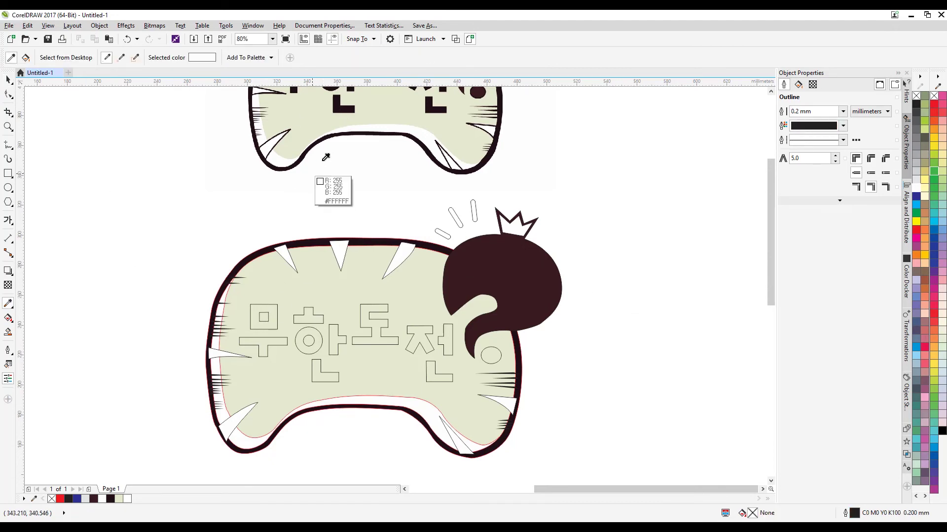
left_click(338, 109)
left_click(270, 330)
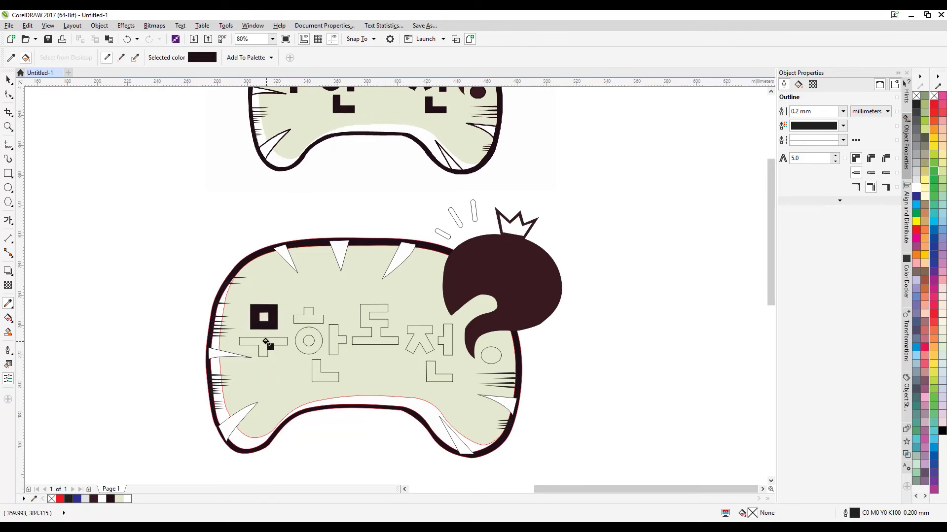
left_click(266, 342)
left_click(309, 317)
left_click(308, 335)
left_click(326, 339)
left_click(332, 331)
left_click(316, 368)
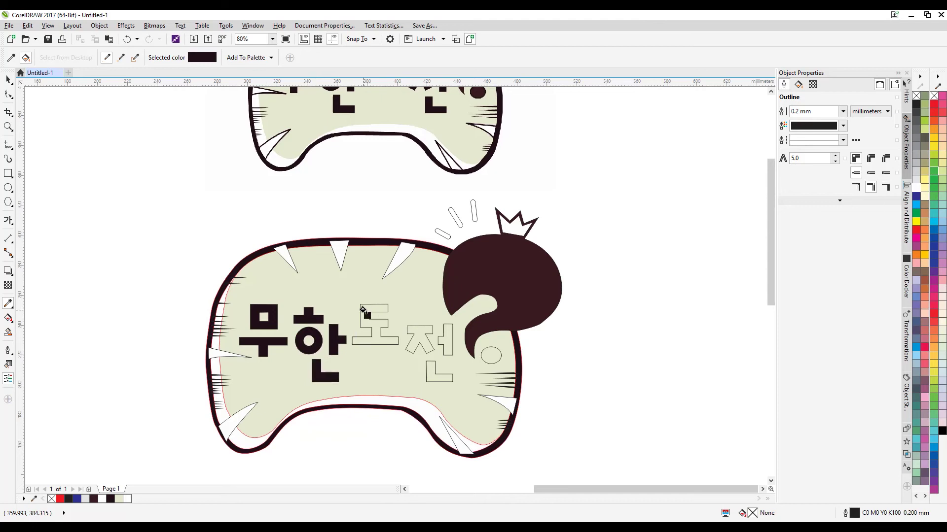
- Fill the syllable 도, the ㅈ and ㄴ of 전, and the question mark's dot with the same dark colour
left_click(363, 310)
left_click(418, 337)
left_click(433, 370)
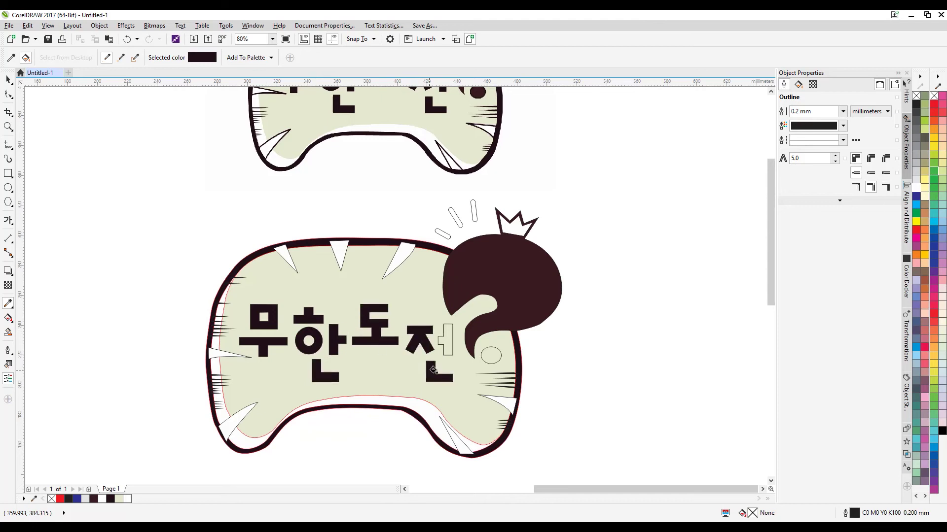
left_click(491, 353)
- Fill the two round eyes on the traced dark head with white
left_click(771, 91)
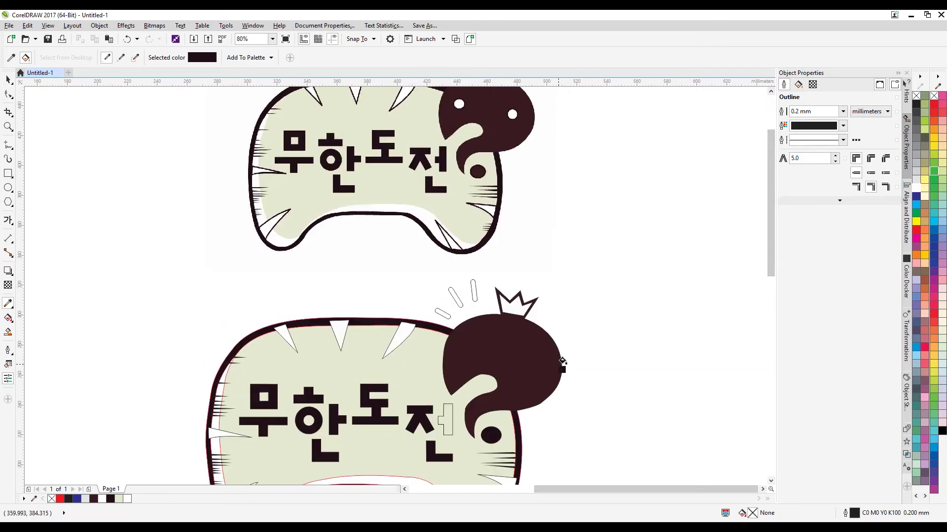
left_click(8, 80)
left_click_drag(589, 340, 446, 386)
left_click(916, 188)
left_click(581, 284)
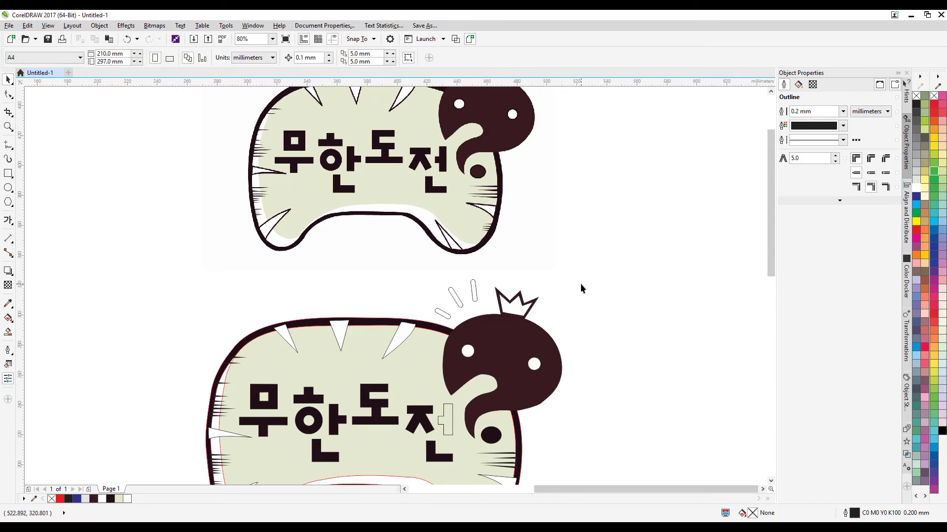
- Sample the head's dark brown (C54 M77 Y65 K70) and fill the three rounded rays beside the crown with it
left_click(772, 92)
left_click(772, 92)
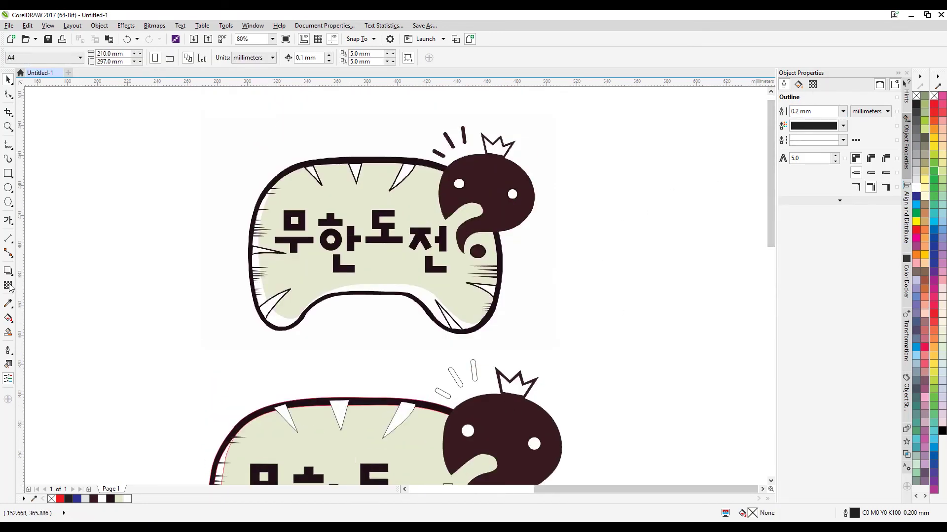
left_click(9, 305)
left_click(530, 433)
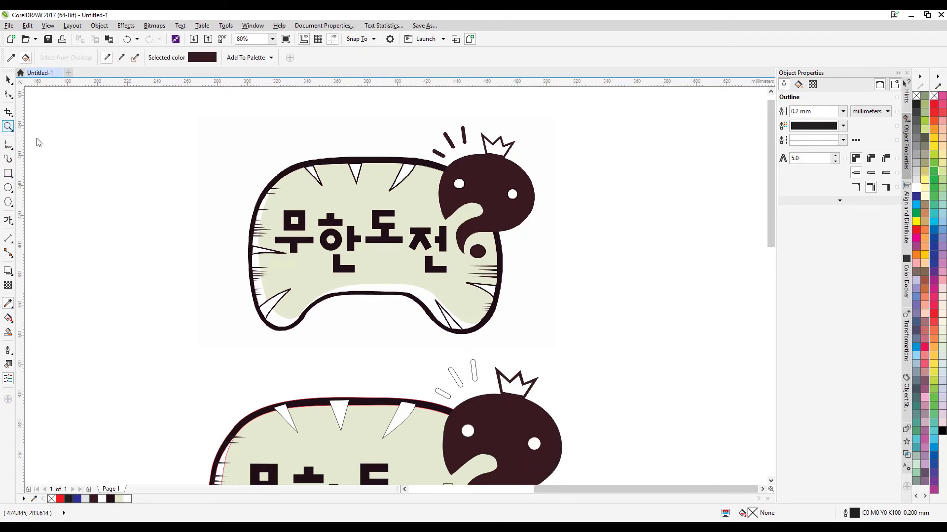
left_click(9, 126)
left_click(490, 410)
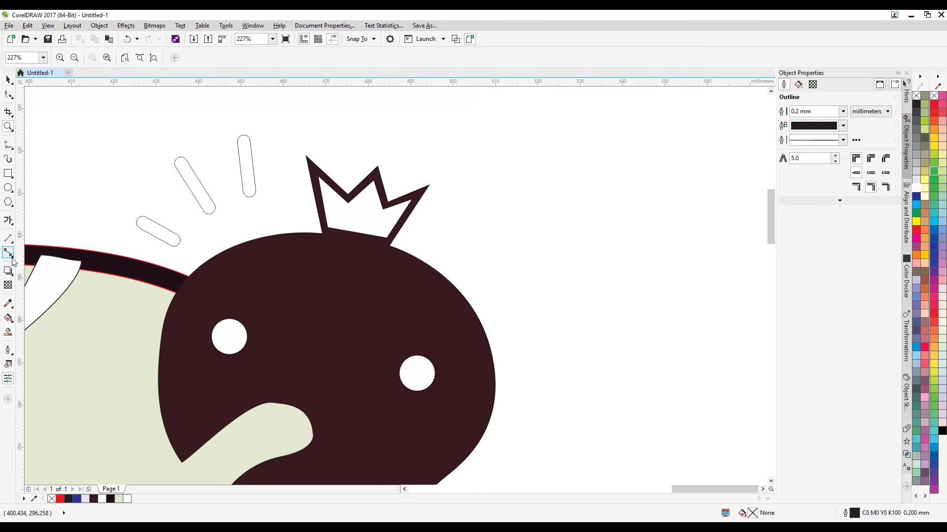
left_click(8, 305)
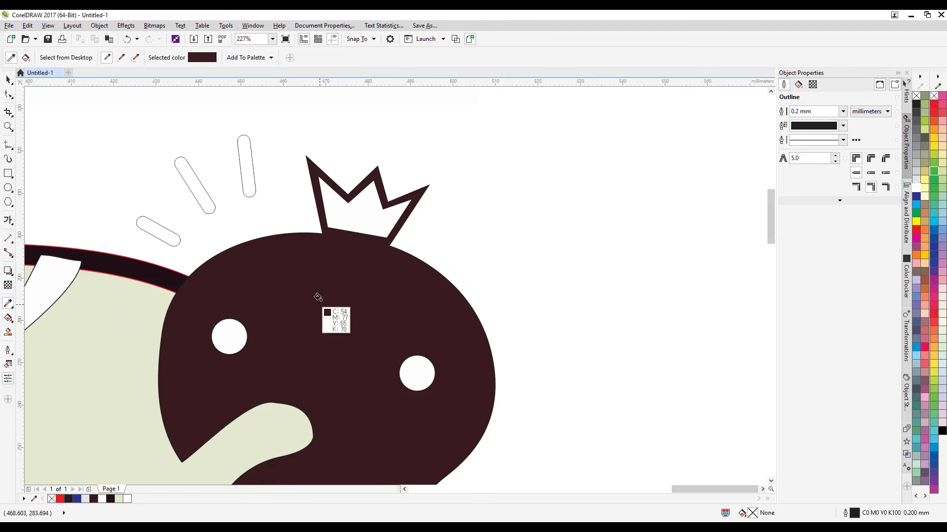
left_click(240, 151)
left_click(186, 173)
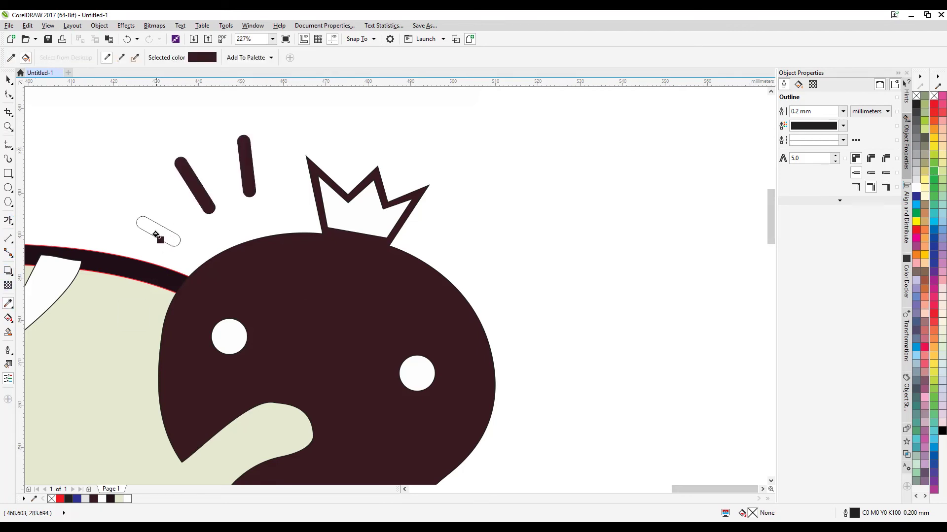
left_click(169, 245)
- Remove the red outline from the sign's pale inner shape and from its dark outer shape
left_click(8, 80)
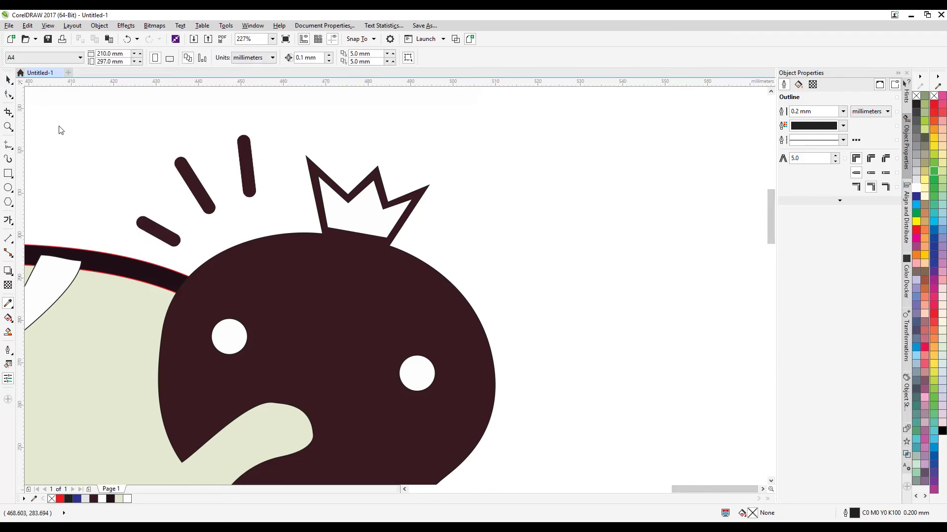
left_click(110, 316)
right_click(915, 96)
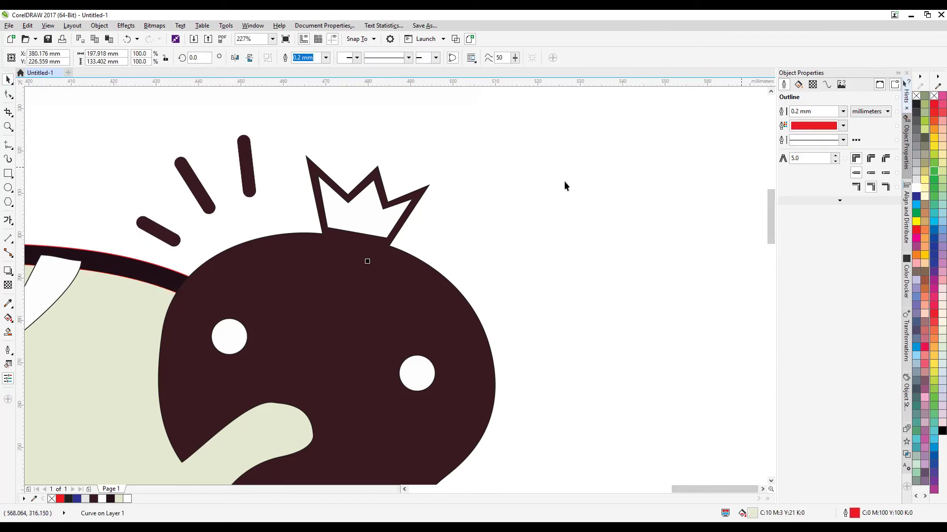
left_click(118, 275)
left_click(120, 261)
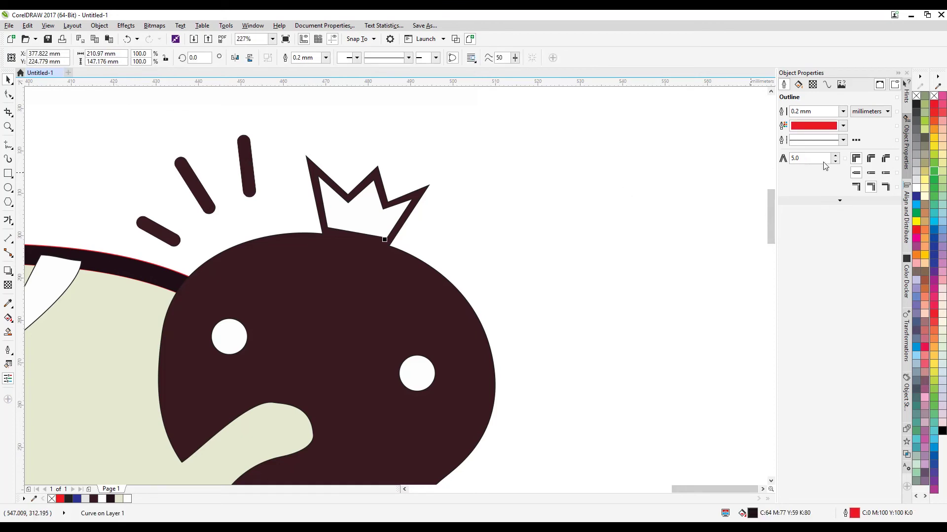
right_click(916, 96)
- Remove the outline from the white middle contour of the sign
left_click(8, 126)
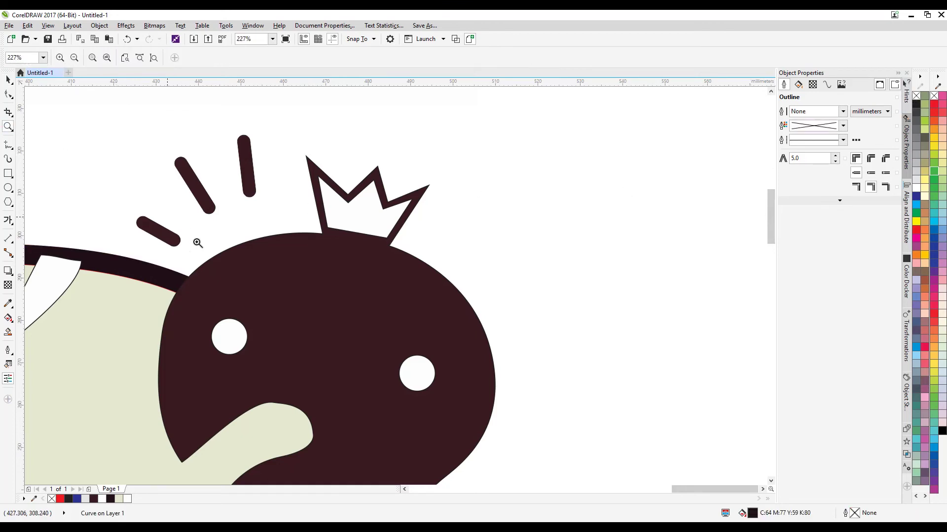
right_click(332, 262)
right_click(343, 272)
left_click_drag(165, 233, 591, 472)
left_click(8, 79)
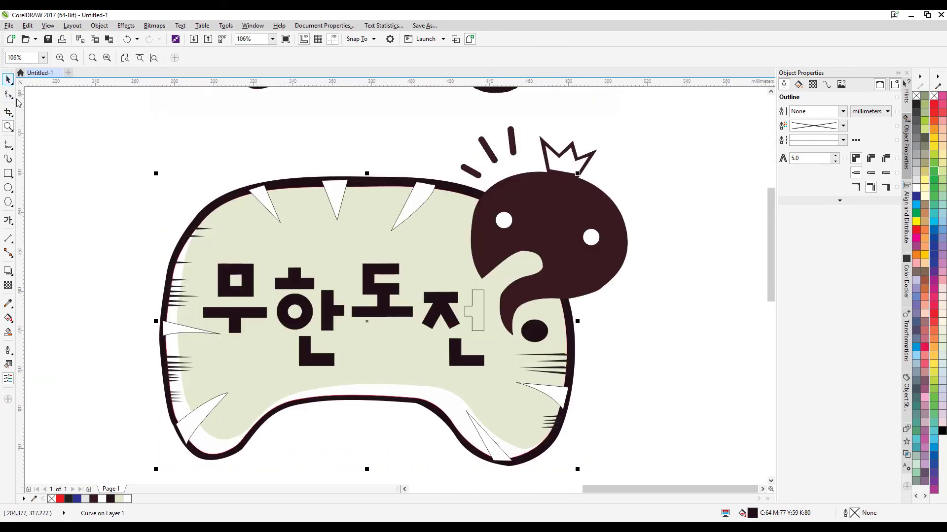
left_click(163, 269)
left_click(174, 276)
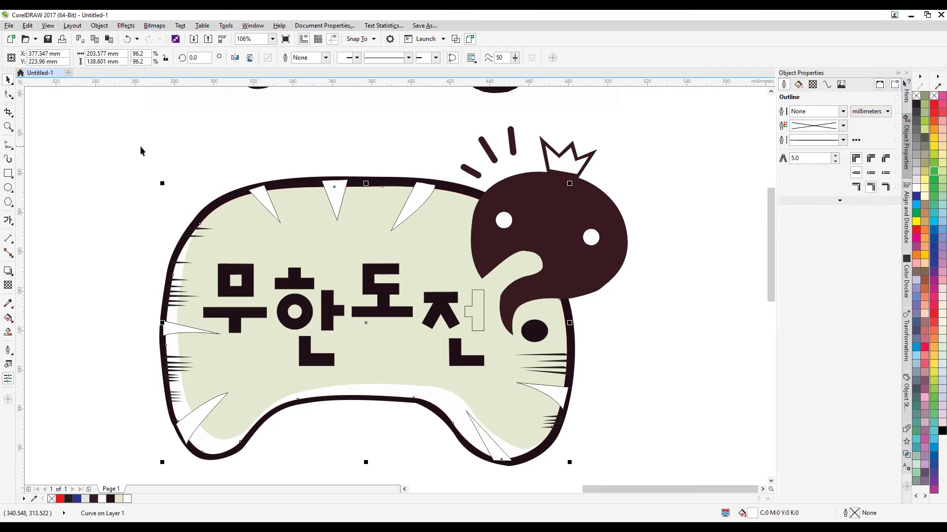
left_click(146, 168)
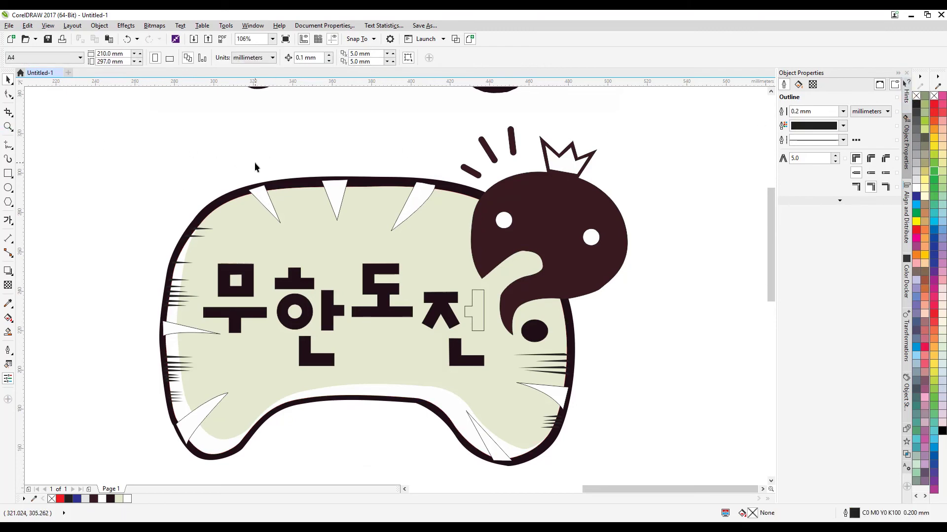
- Try moving the sign's dark outer shape and white contour aside to check how they overlap, undoing each move
left_click(8, 127)
right_click(205, 167)
left_click_drag(117, 205, 613, 446)
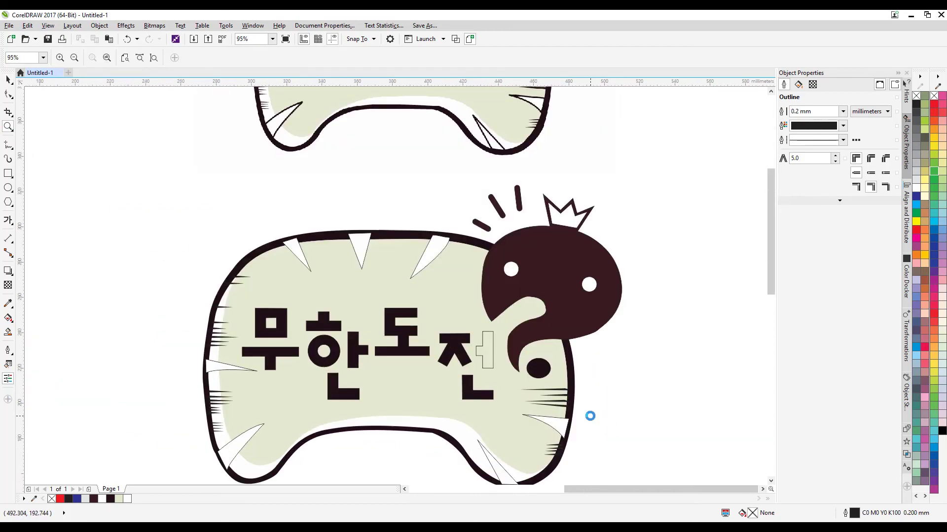
left_click(6, 81)
left_click(321, 233)
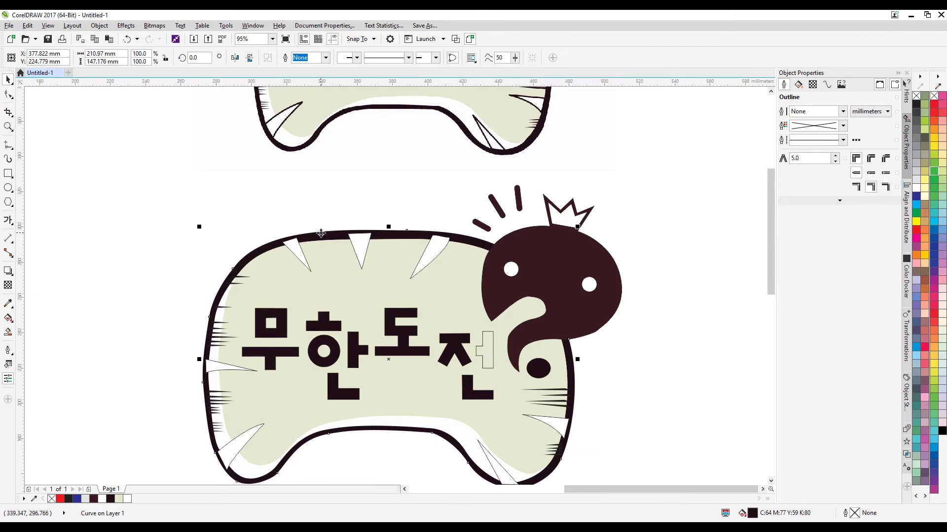
left_click(225, 202)
left_click(250, 258)
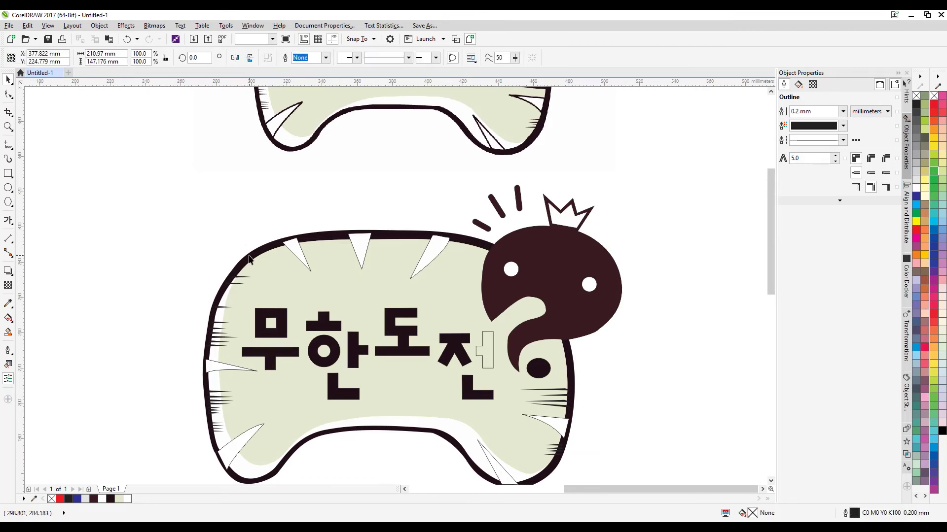
left_click_drag(250, 256, 191, 232)
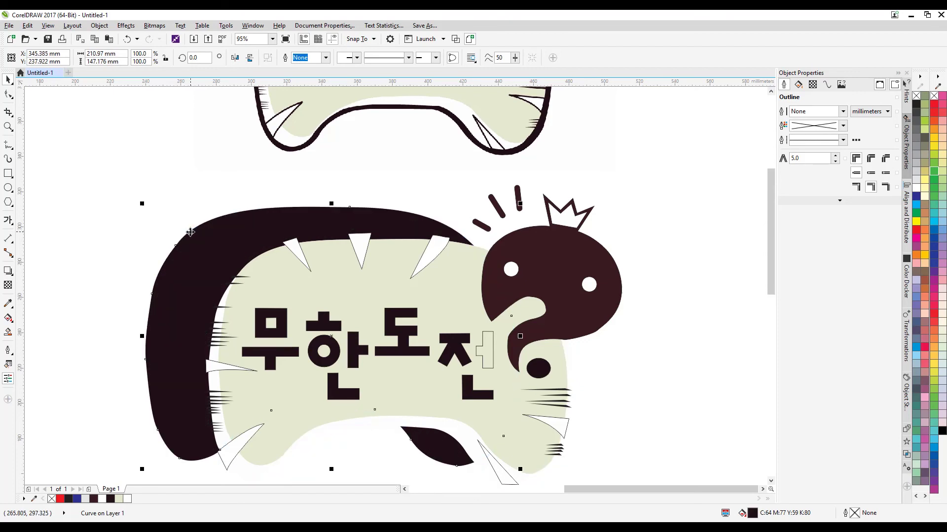
key("ctrl+z")
left_click(246, 226)
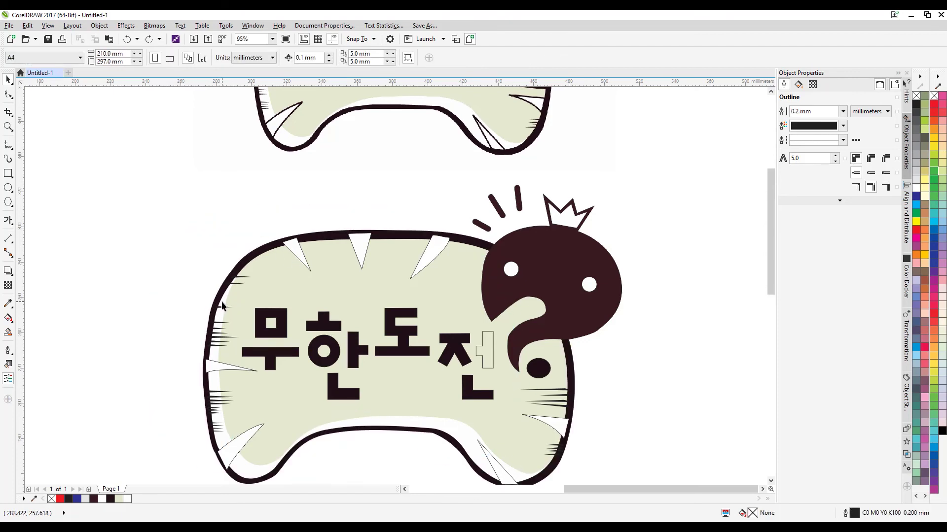
left_click_drag(221, 300, 174, 294)
key("ctrl+z")
left_click(209, 258)
left_click_drag(251, 257, 202, 249)
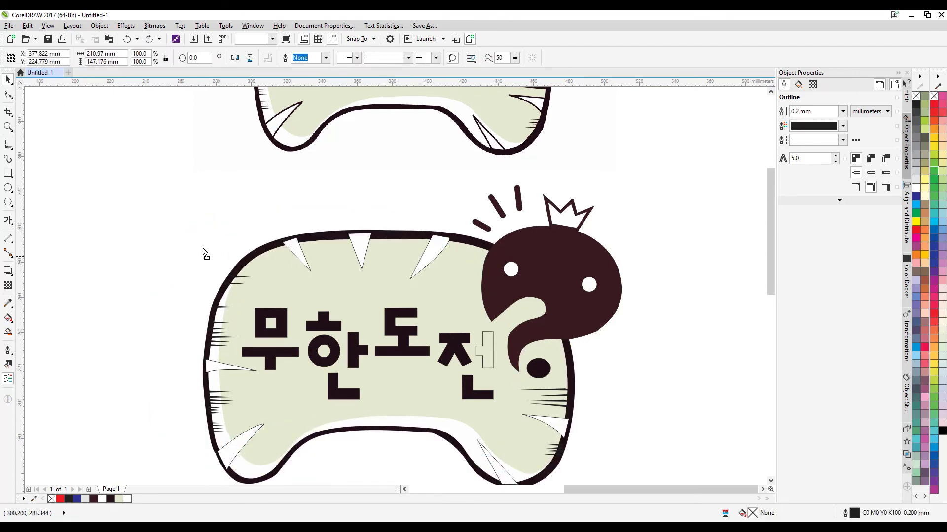
key("ctrl+z")
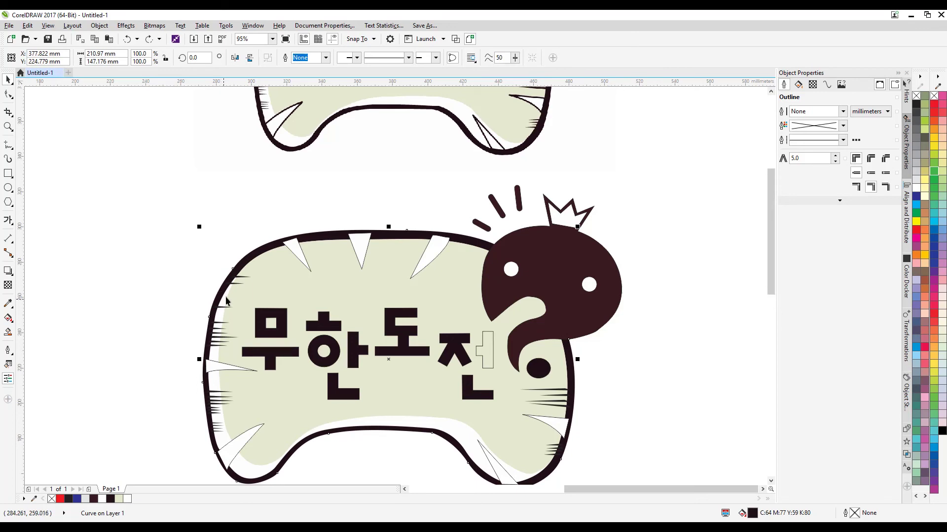
left_click_drag(261, 248, 207, 238)
key("ctrl+z")
key("Escape")
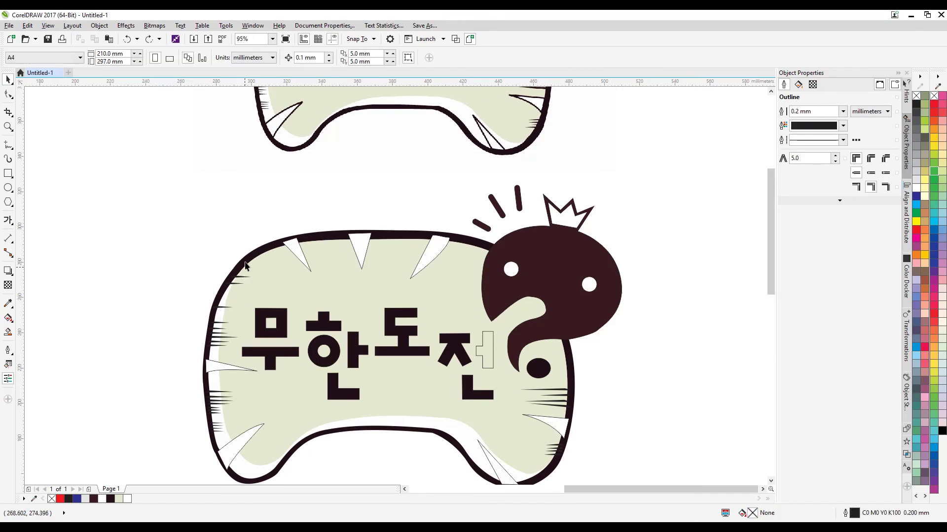
- Trim the dark outer shape with the white middle contour so that it forms a border ring
left_click(223, 306)
left_click(238, 463)
left_click(234, 482, "shift")
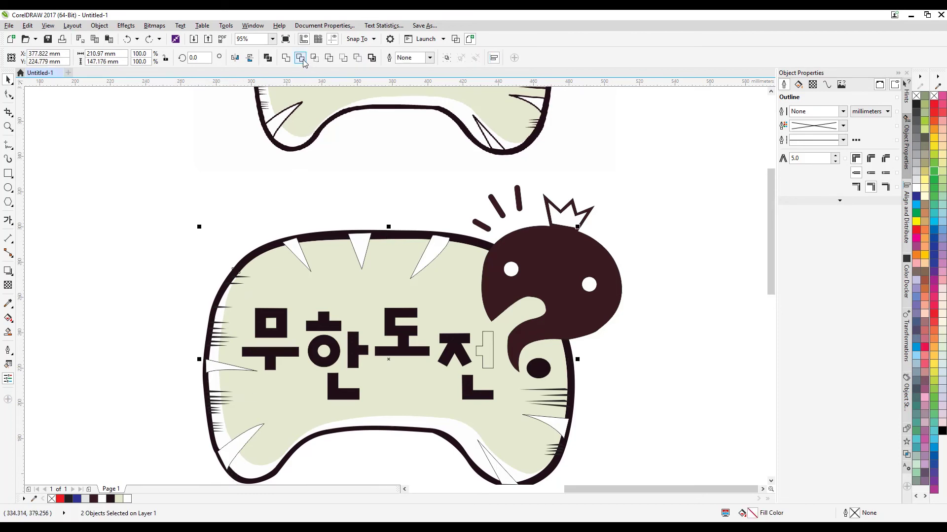
left_click(301, 58)
left_click(180, 304)
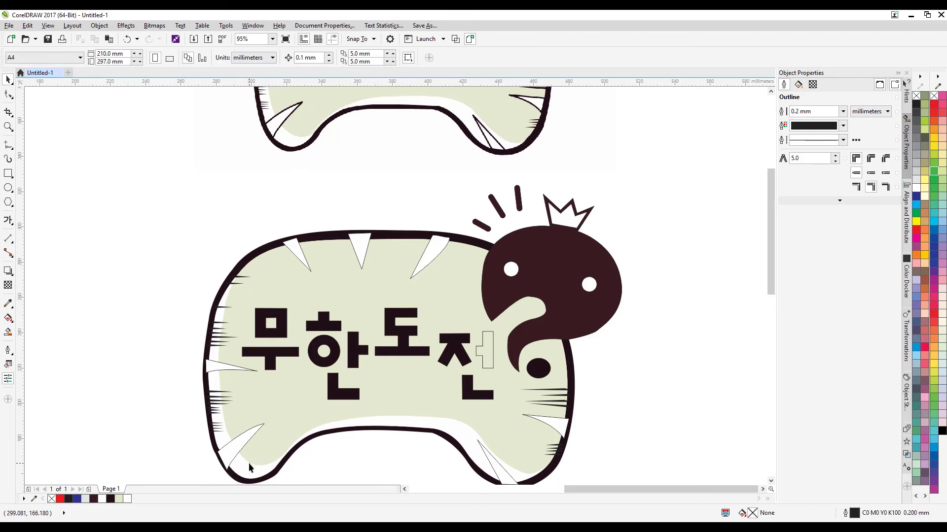
- Try pulling the white contour and the trimmed border out of place to check the cut, and undo both moves
left_click_drag(245, 473, 185, 466)
key("ctrl+z")
left_click_drag(316, 239, 212, 184)
key("ctrl+z")
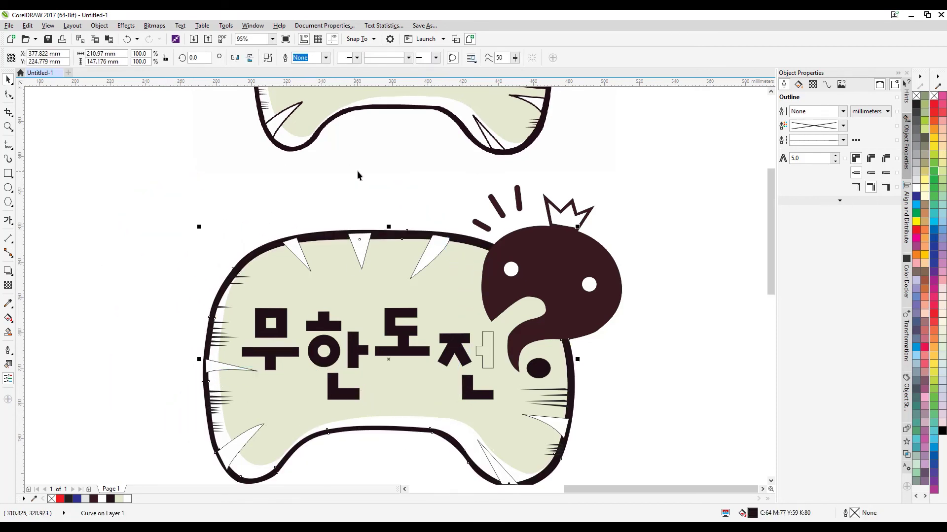
- Bring the dark border ring to the front, and raise the head, crown, rays and question mark parts above it
key("shift+Page_Up")
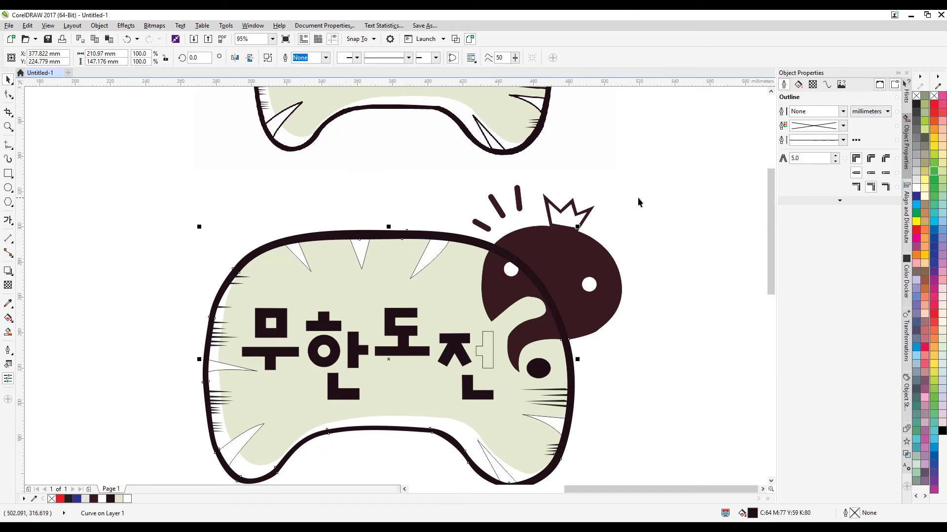
left_click(705, 160)
left_click_drag(705, 160, 450, 391)
key("shift+Page_Up")
left_click(650, 340)
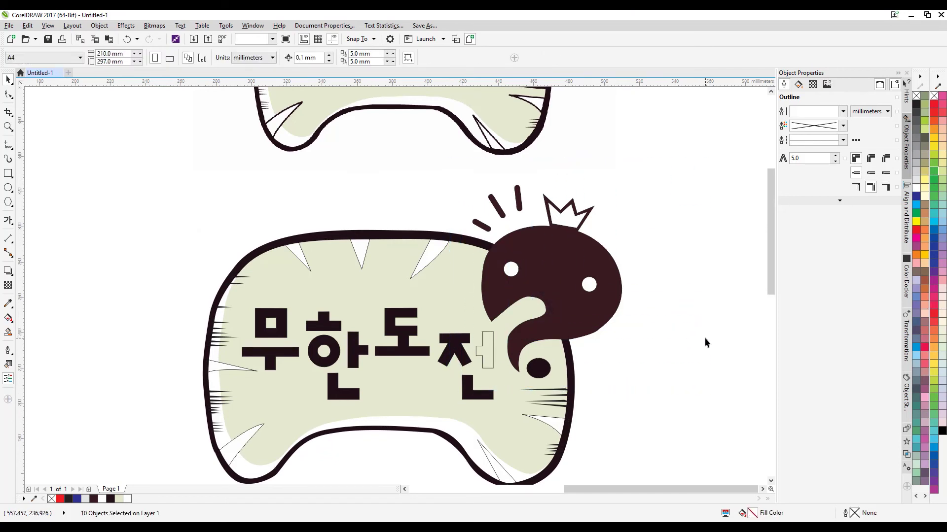
left_click_drag(679, 160, 450, 395)
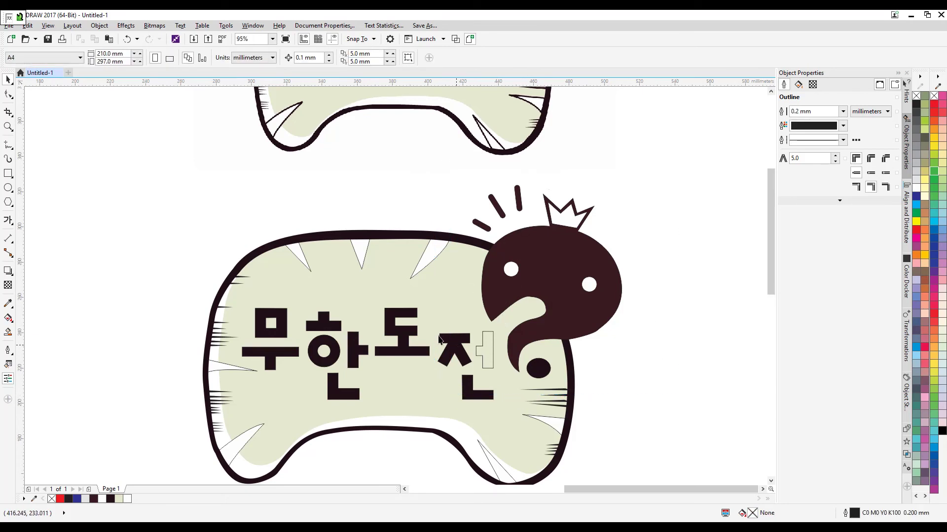
- Fill the remaining ㅓ stroke of the syllable 전 with the dark colour sampled from the neighbouring lettering
left_click(8, 303)
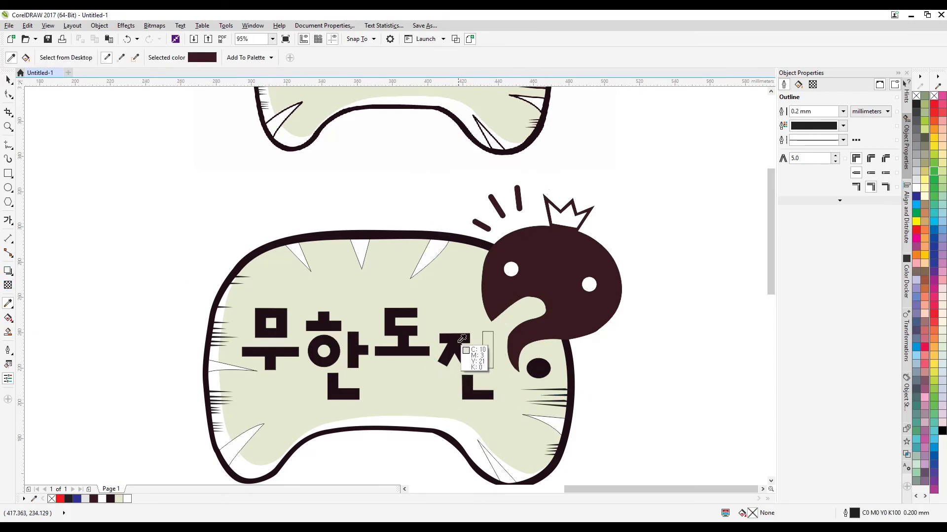
left_click(487, 351)
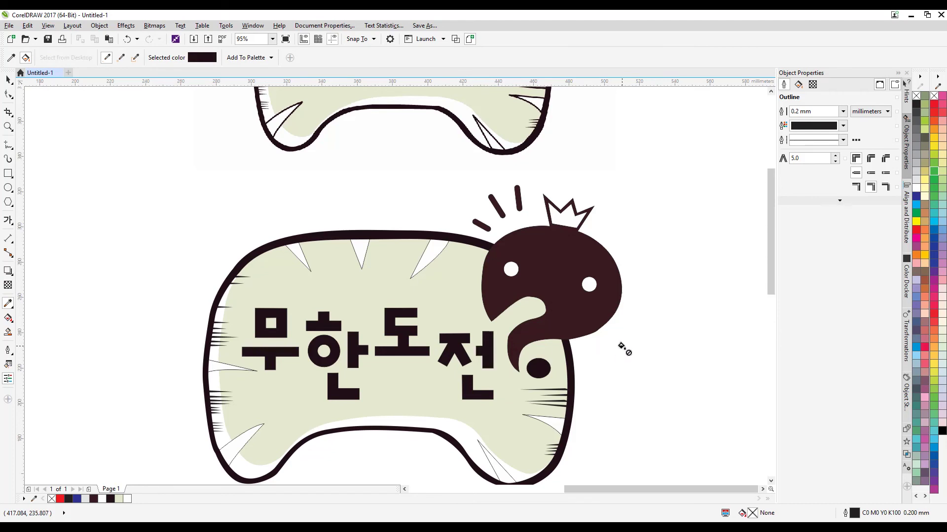
left_click(9, 80)
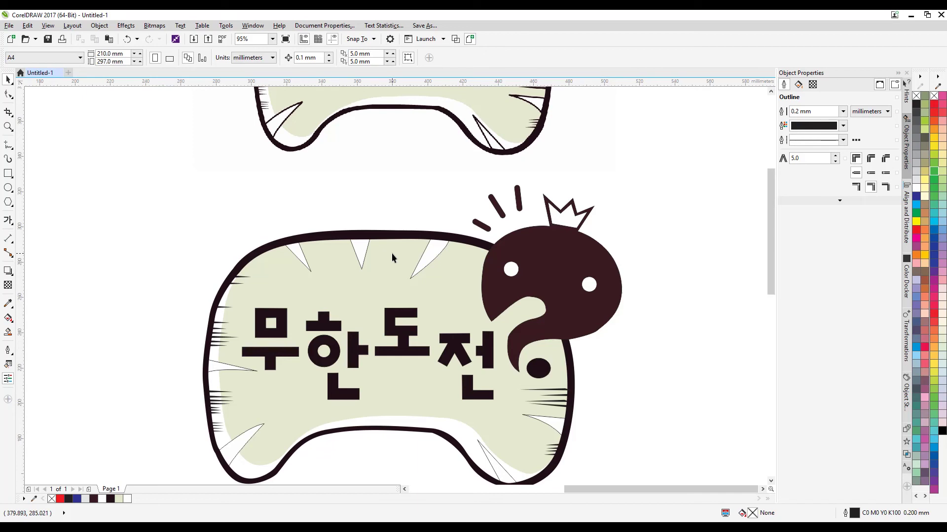
left_click(285, 110)
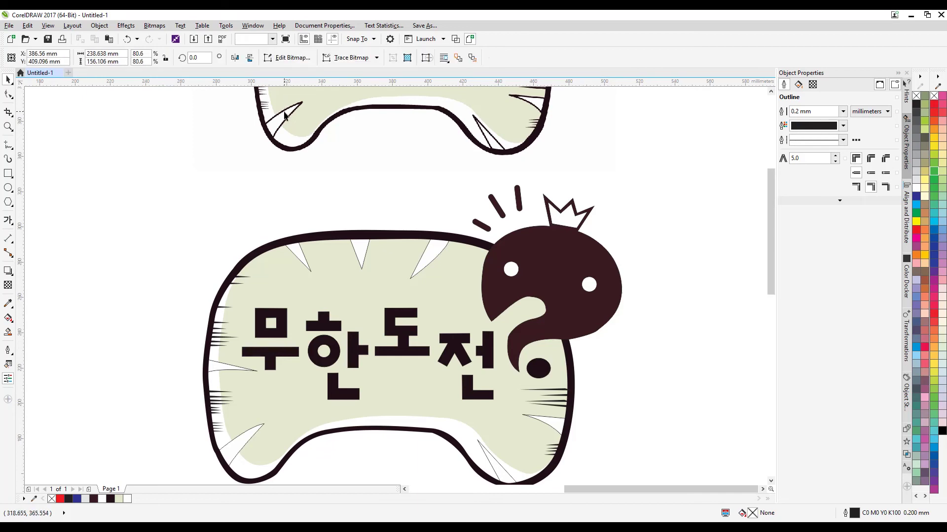
left_click(9, 127)
left_click(8, 79)
left_click(245, 206)
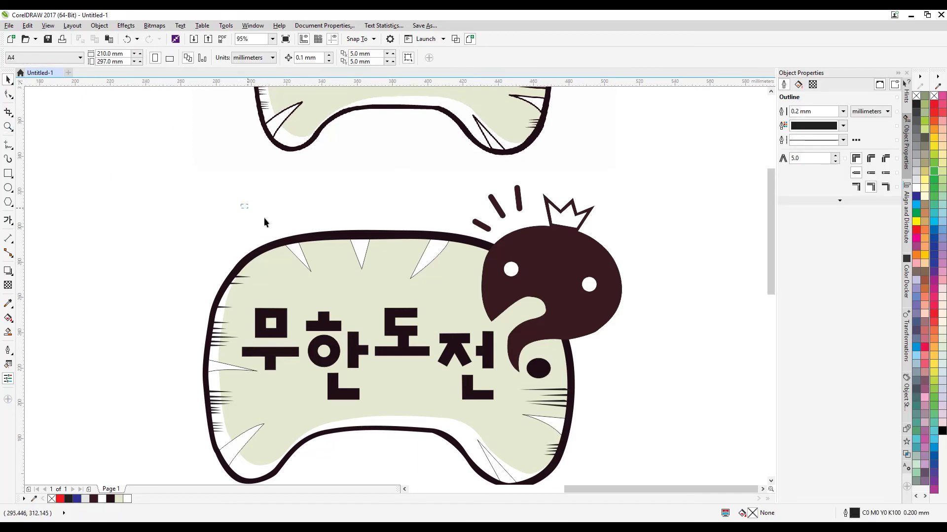
left_click_drag(461, 290, 461, 291)
left_click(281, 191)
- Give the seven white wedge shapes around the edge of the copied logo a 1 mm outline
left_click_drag(271, 202, 453, 303)
left_click(235, 444, "shift")
left_click(223, 370, "shift")
left_click(493, 465, "shift")
left_click(560, 431, "shift")
key("F12")
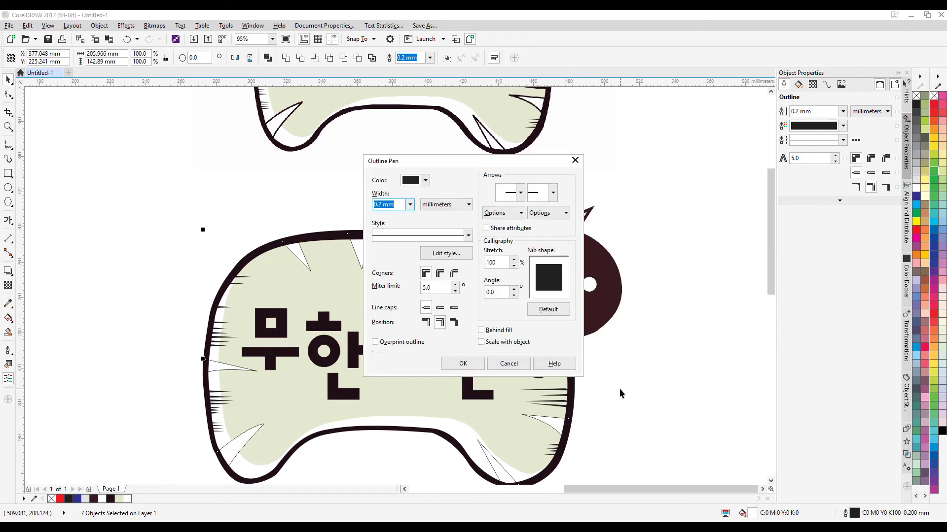
type("1")
key("Return")
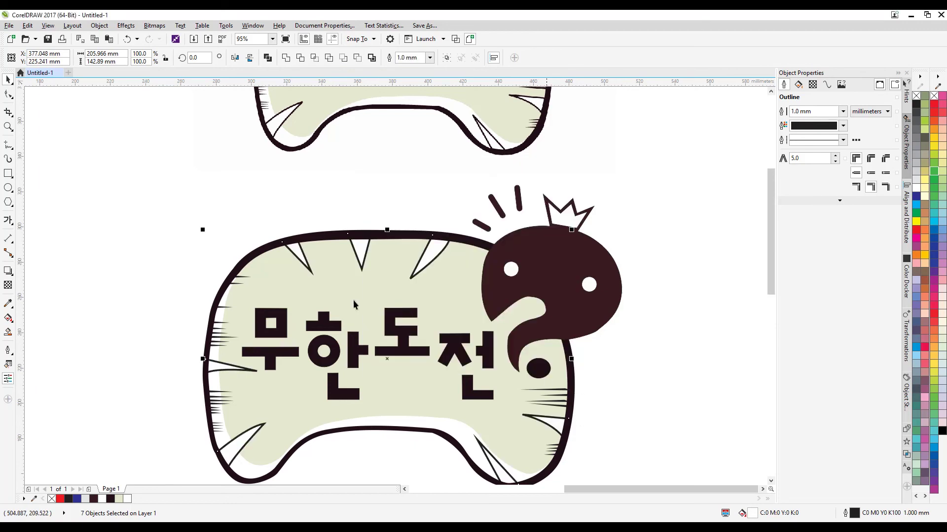
- Examine the wedge outline and thin spikes on the copy's right side against the border ring's colour and outline settings
left_click(8, 127)
left_click_drag(506, 389, 636, 459)
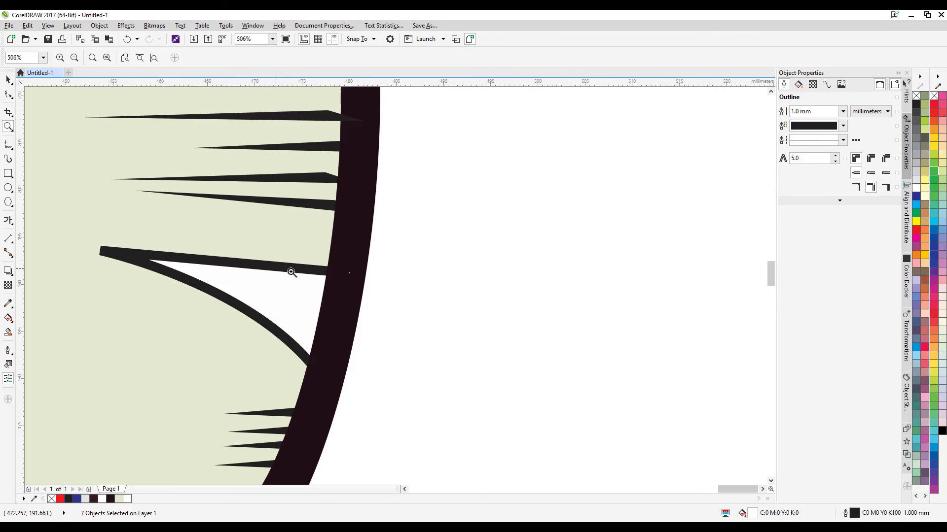
left_click(8, 80)
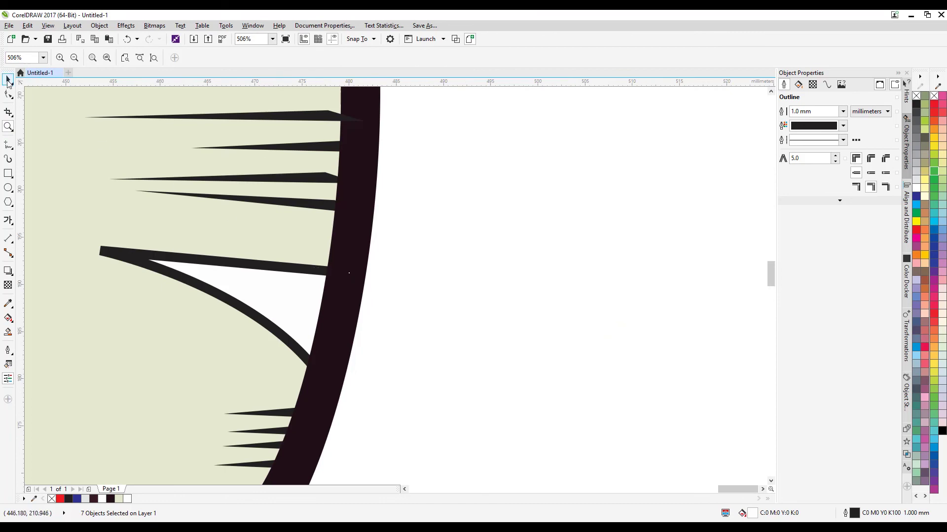
left_click(367, 217)
key("F12")
key("Escape")
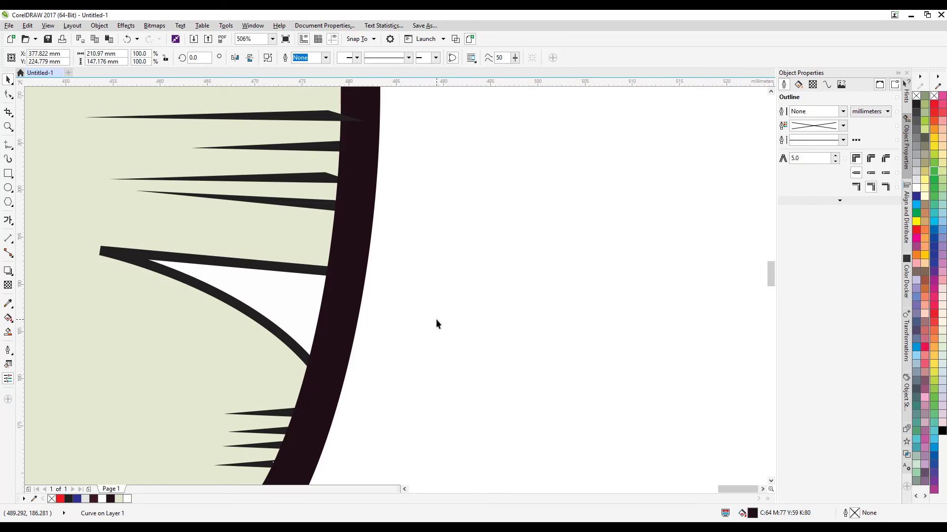
left_click(8, 127)
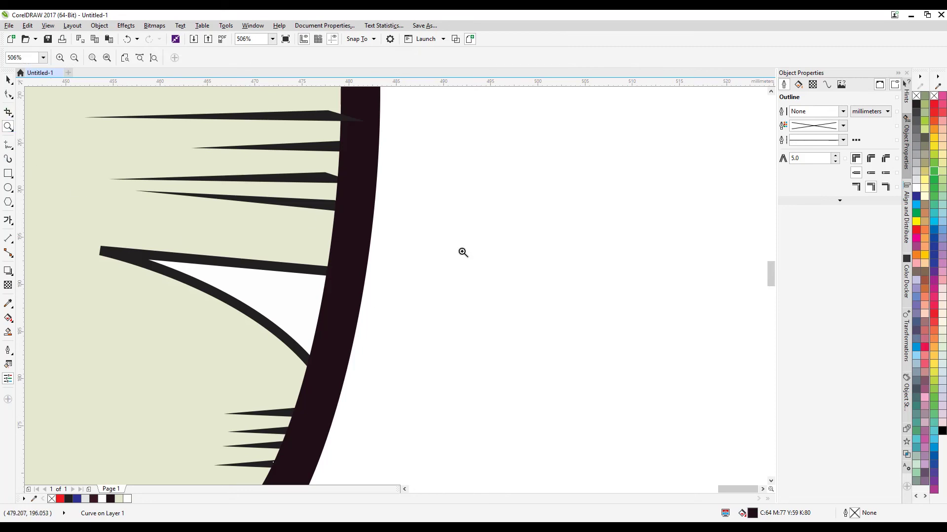
right_click(432, 244)
left_click(8, 80)
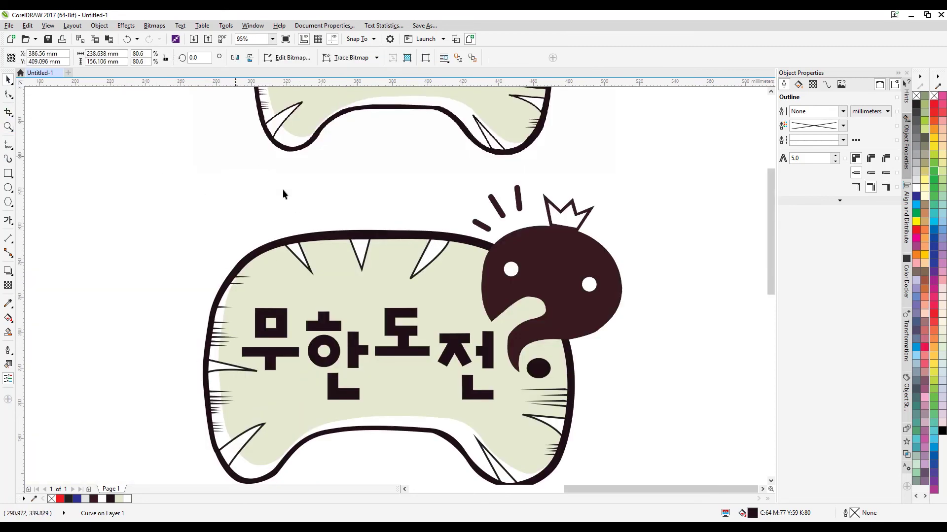
- Set the outline colour of the seven white wedges to the border's dark colour, C64 M77 Y59 K80, sampled from the source logo
left_click(264, 211)
left_click(279, 197)
left_click_drag(335, 292, 388, 282)
left_click(428, 261, "shift")
left_click_drag(163, 349, 276, 389)
left_click(238, 448, "shift")
left_click(498, 472, "shift")
left_click(552, 418, "shift")
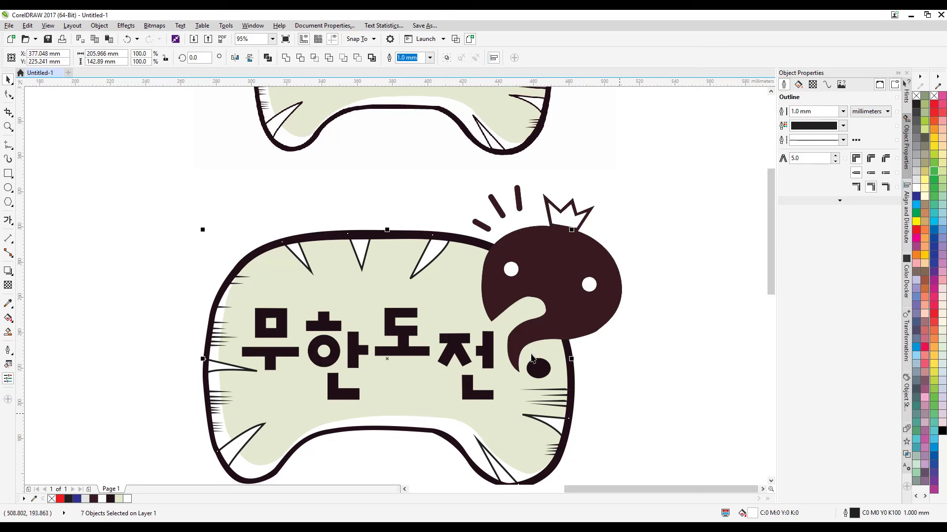
key("F12")
left_click(417, 183)
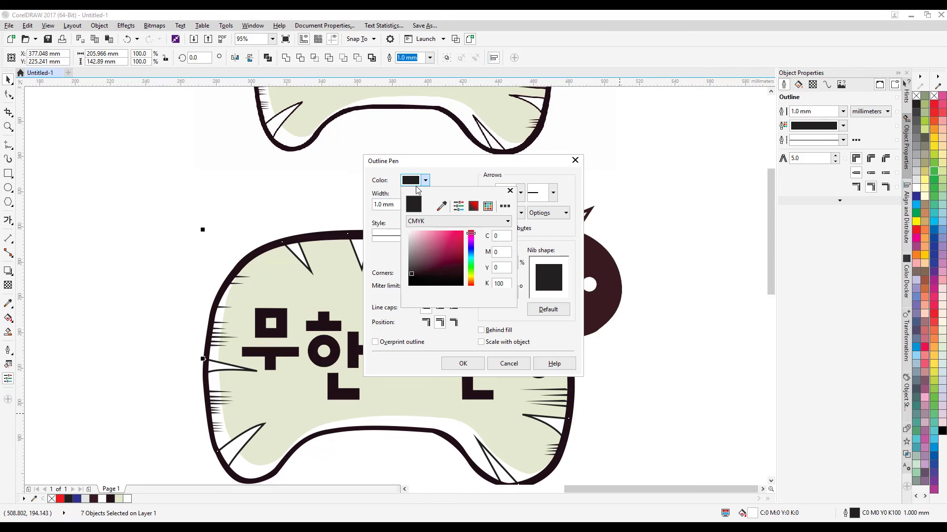
left_click(442, 208)
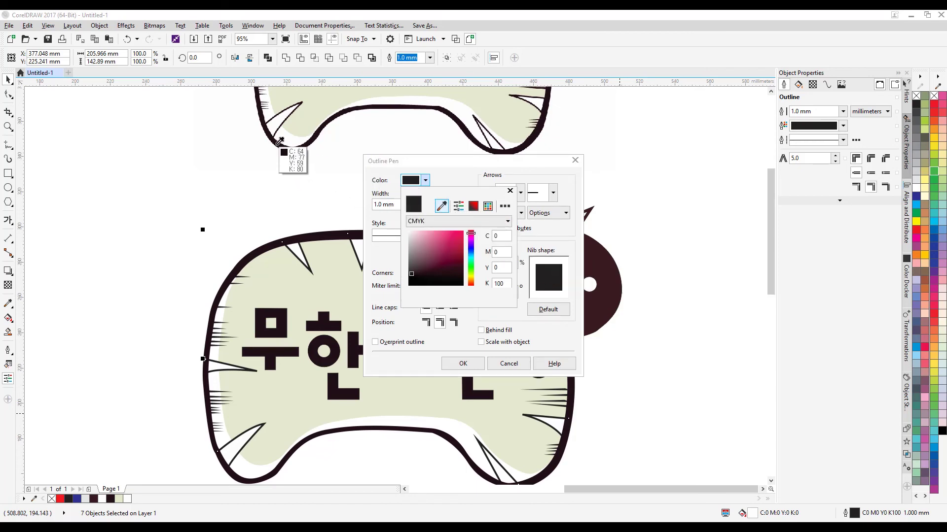
left_click(278, 143)
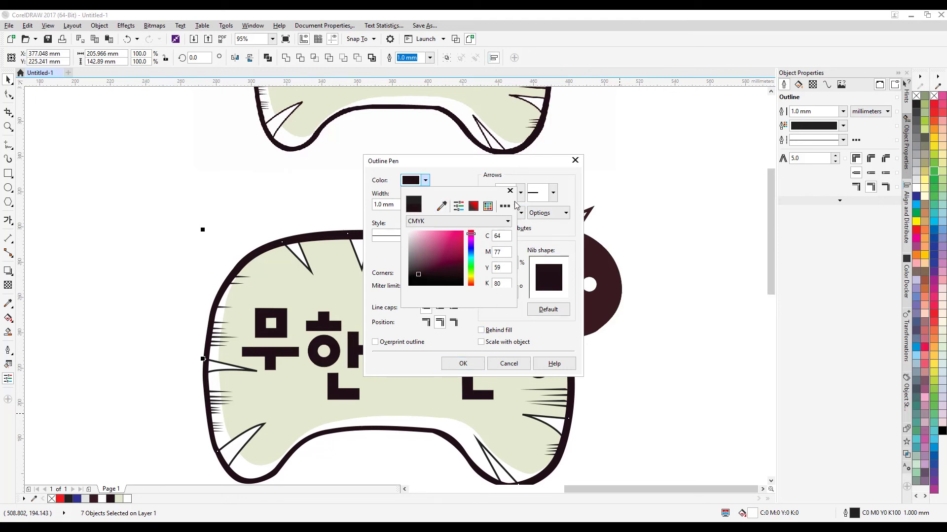
left_click(466, 363)
left_click(463, 364)
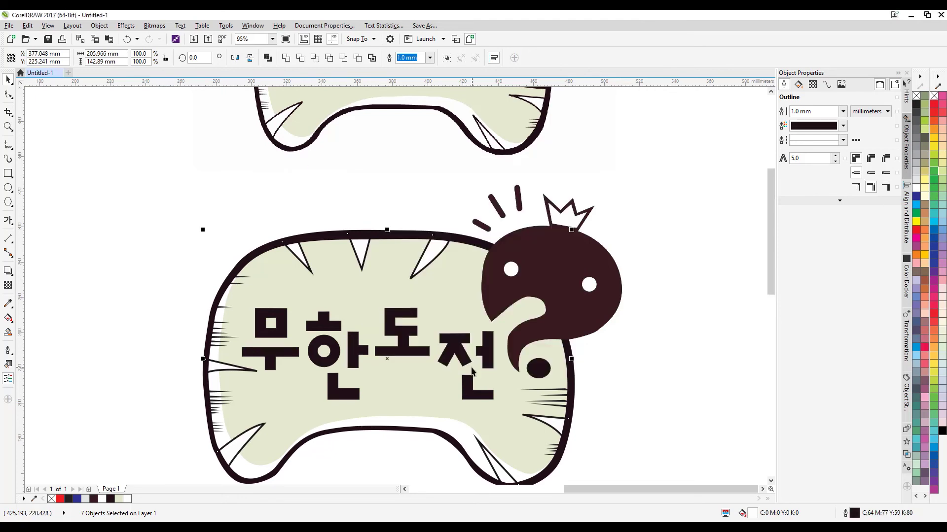
left_click(154, 220)
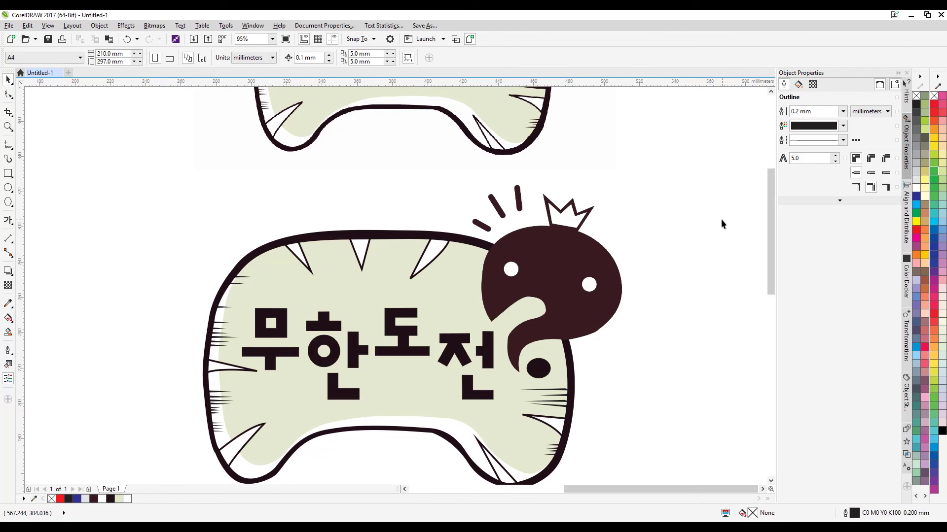
- Compare the thin spikes along the left edge of the source logo with those on the copy
left_click(7, 126)
left_click_drag(262, 120, 338, 166)
right_click(337, 165)
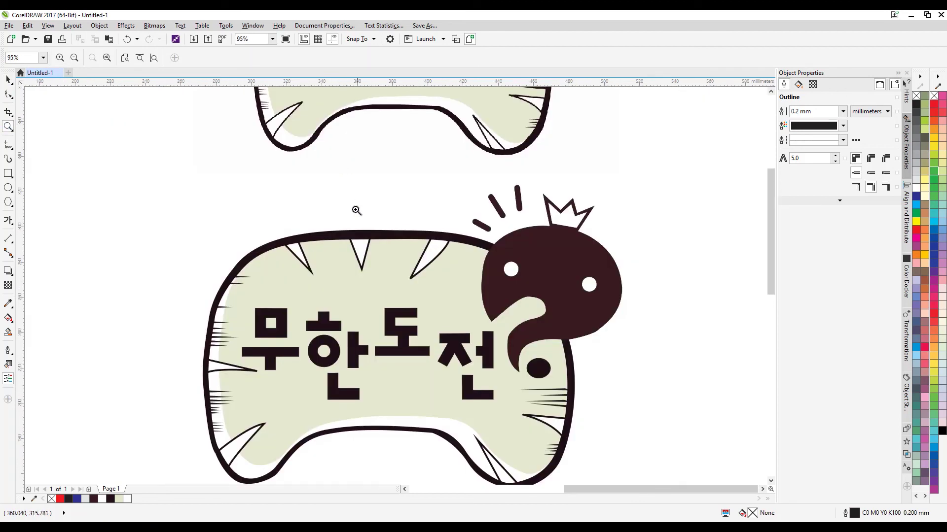
right_click(327, 228)
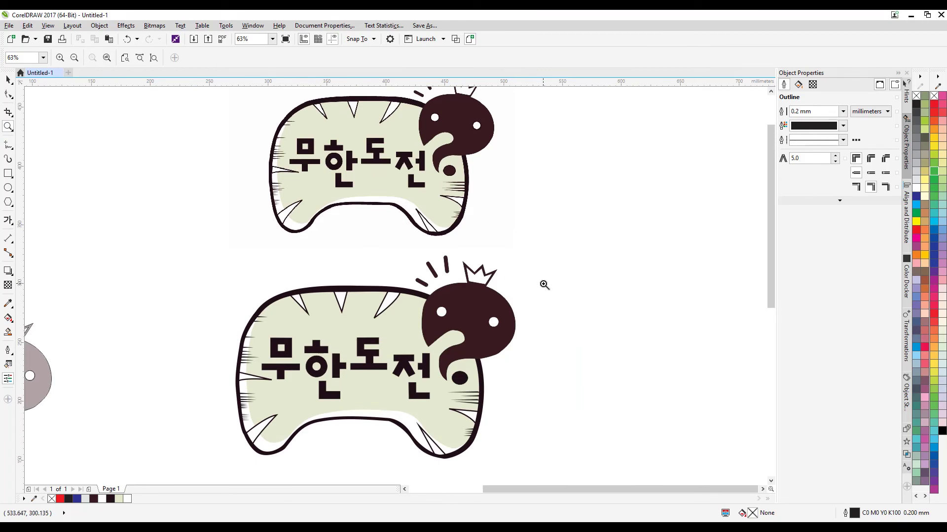
left_click_drag(310, 203, 311, 204)
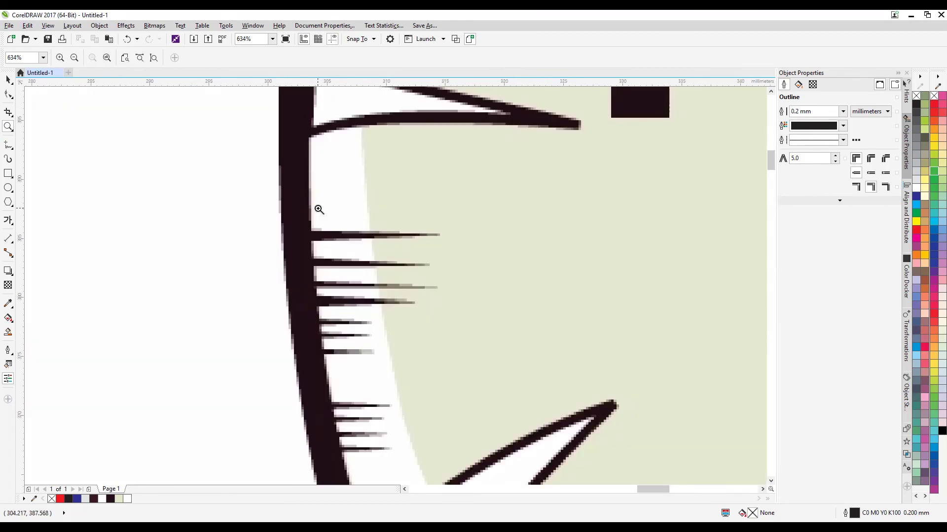
right_click(319, 210)
- Fill the eleven thin spikes on the copy's lower left edge with the dark colour sampled from the border ring
left_click_drag(203, 327, 364, 471)
left_click_drag(226, 195, 407, 359)
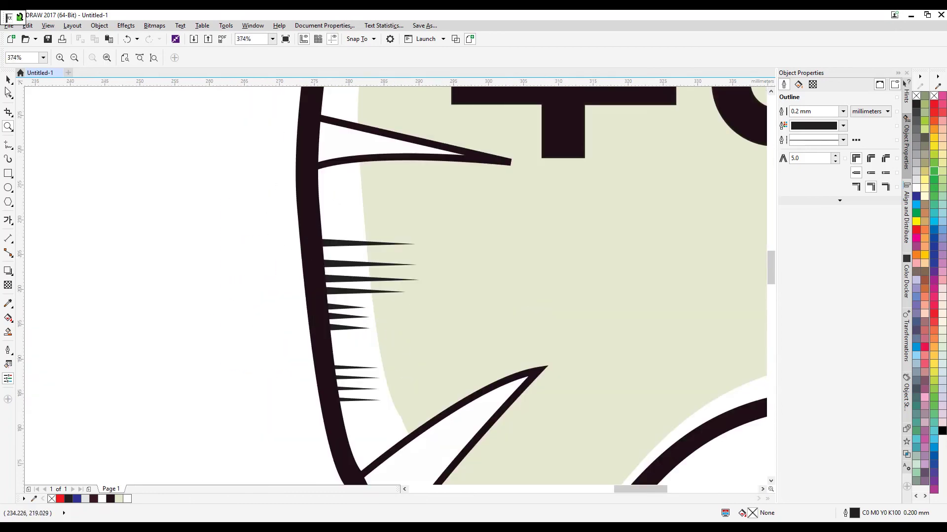
key("space")
left_click_drag(197, 200, 388, 355)
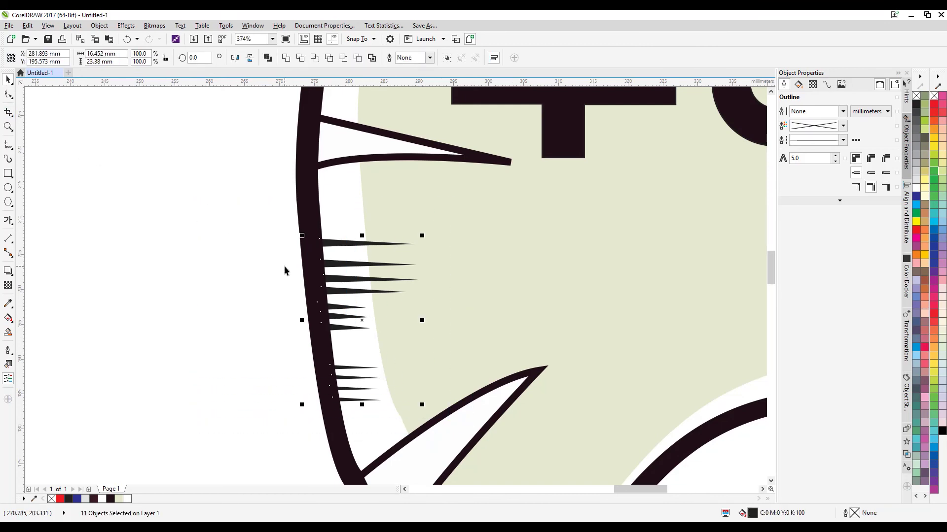
key("F11")
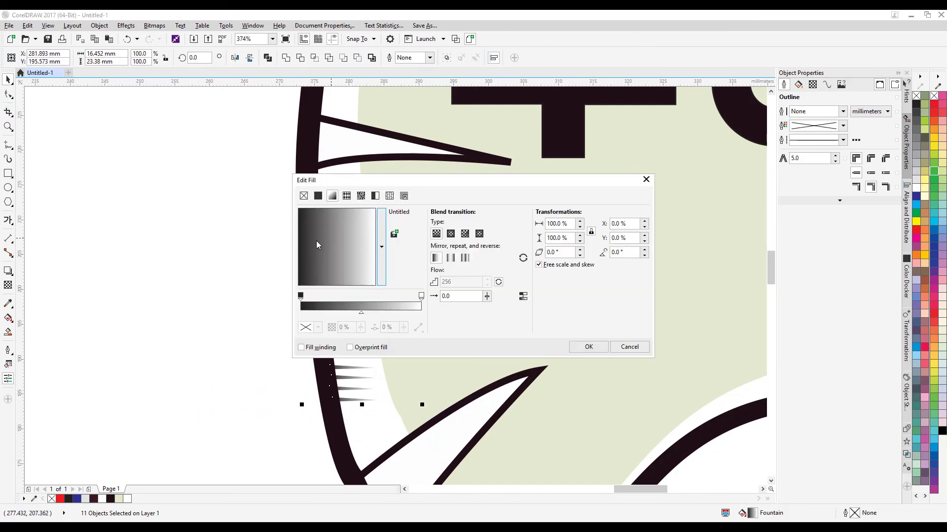
left_click(317, 196)
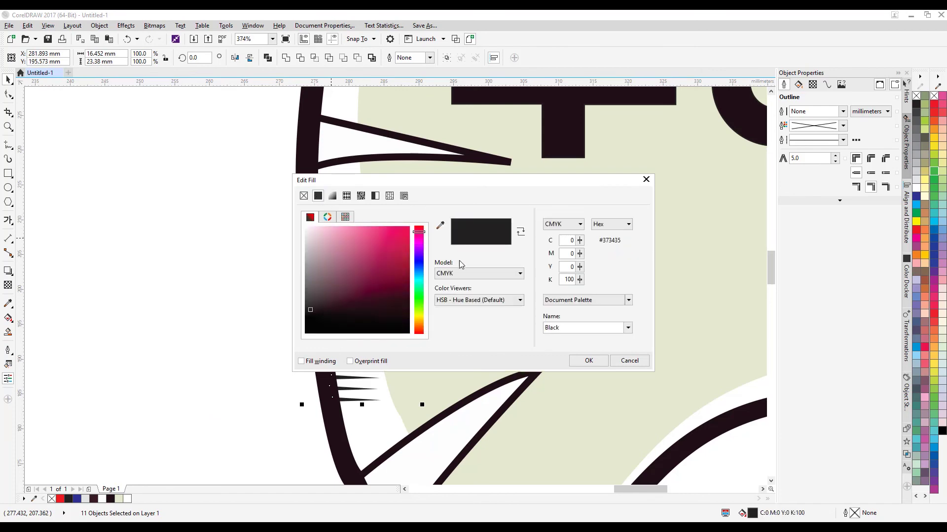
left_click_drag(471, 181, 652, 157)
left_click(621, 201)
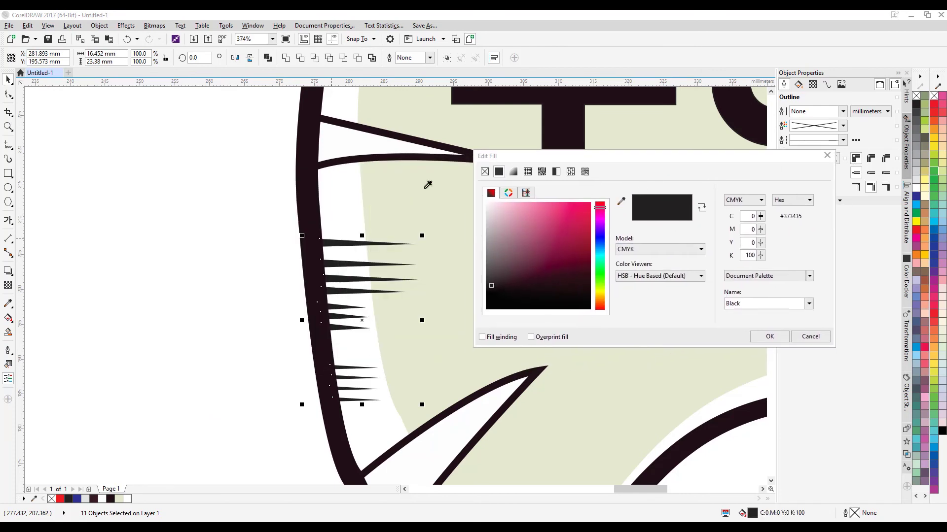
left_click(312, 197)
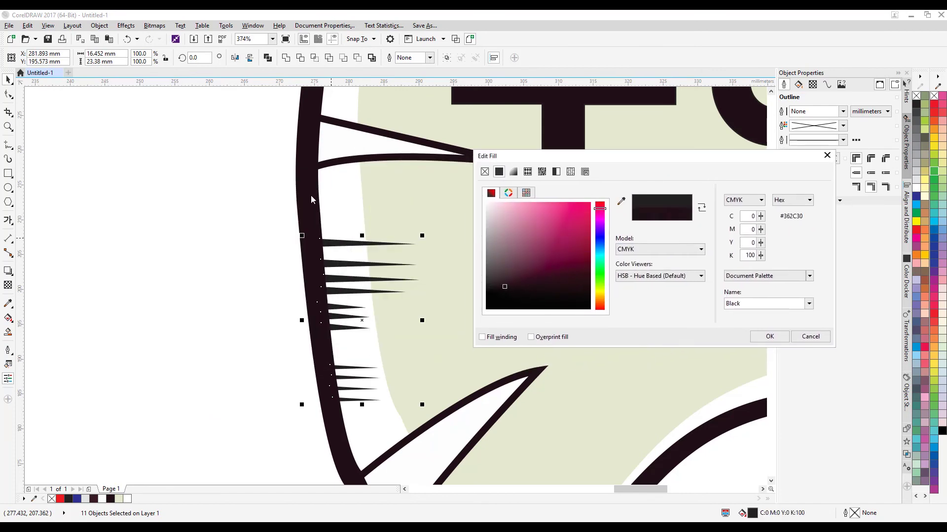
left_click(771, 336)
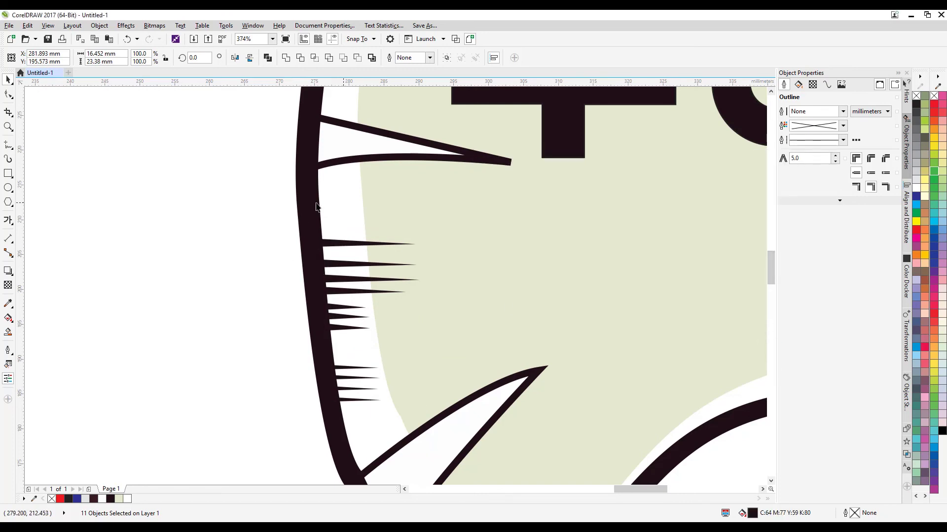
- Try moving the topmost thin spike on the copy's upper left edge, undo the move, and examine where it meets the border
left_click(8, 127)
right_click(363, 205)
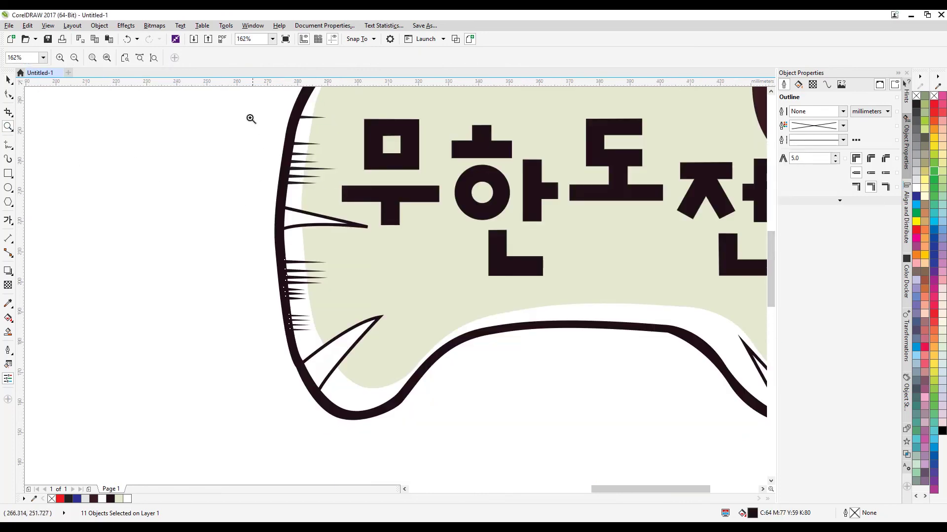
left_click_drag(251, 119, 434, 237)
left_click(9, 80)
left_click_drag(306, 122, 349, 140)
key("ctrl+z")
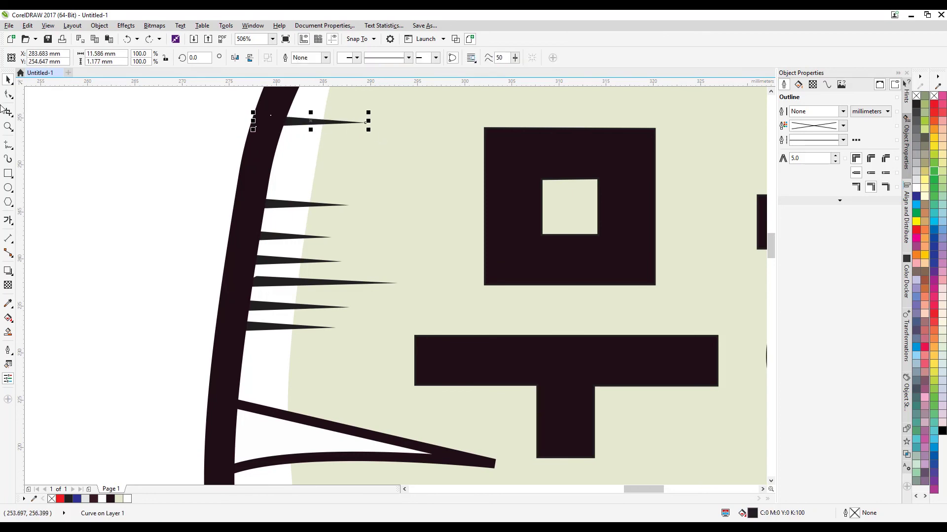
left_click(8, 127)
left_click_drag(187, 97, 443, 172)
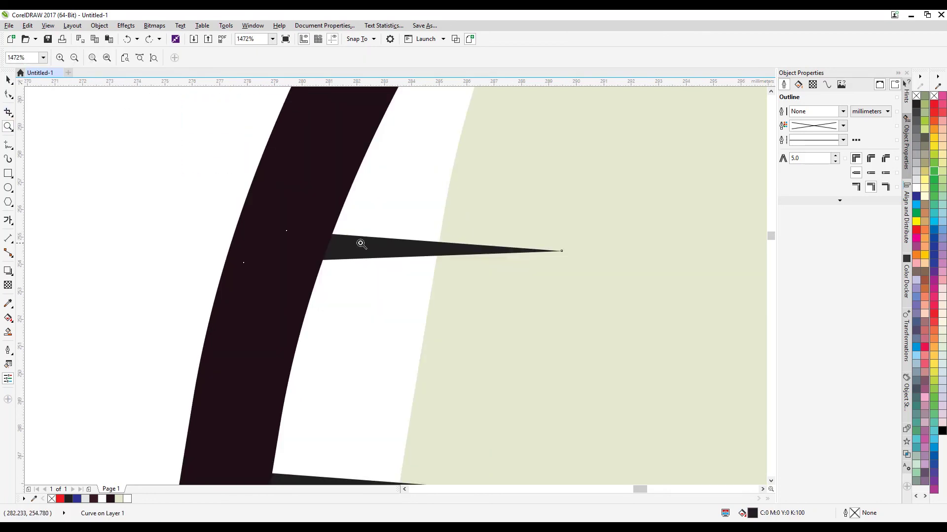
left_click_drag(216, 200, 554, 317)
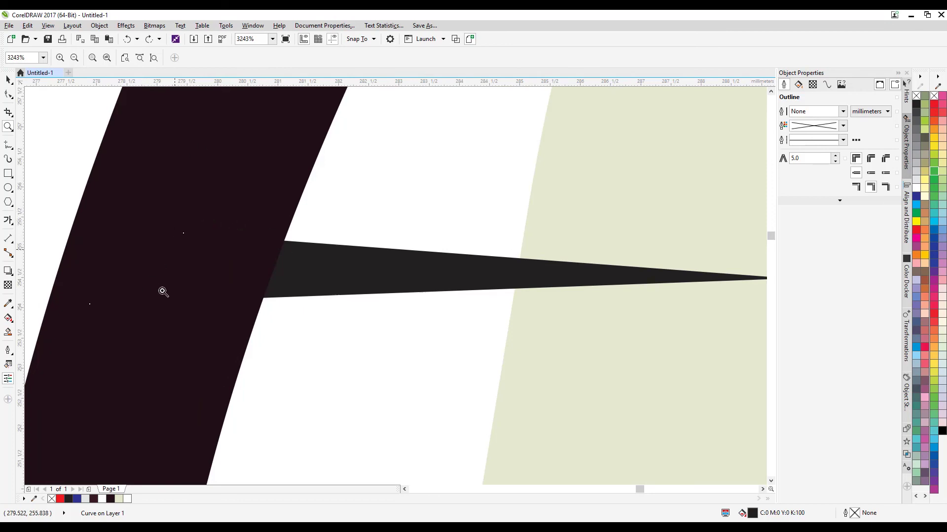
left_click(449, 271, "shift")
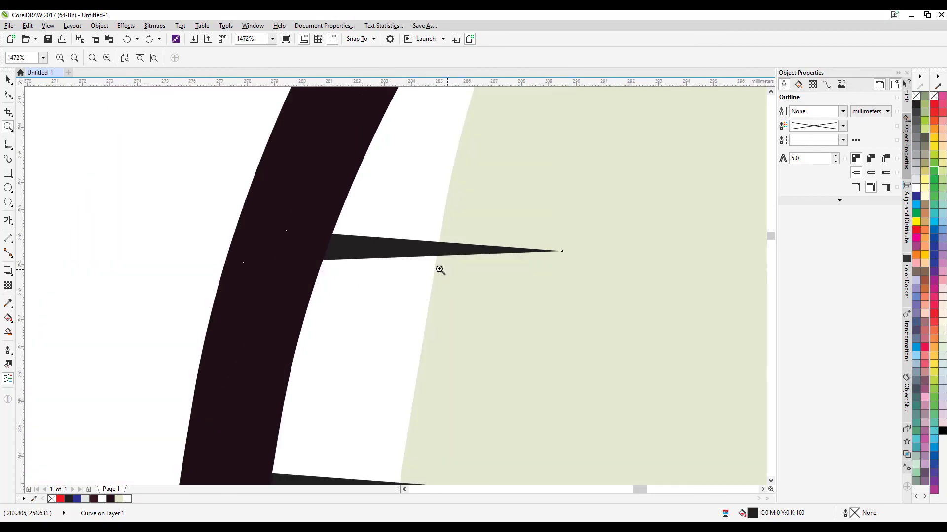
left_click(369, 260, "shift")
- Fill the seven thin spikes on the copy's upper left edge with the border's sampled colour, C64 M77 Y59 K80
left_click(8, 80)
left_click(123, 96)
left_click_drag(122, 97, 429, 376)
left_click_drag(312, 123, 115, 123)
key("ctrl+z")
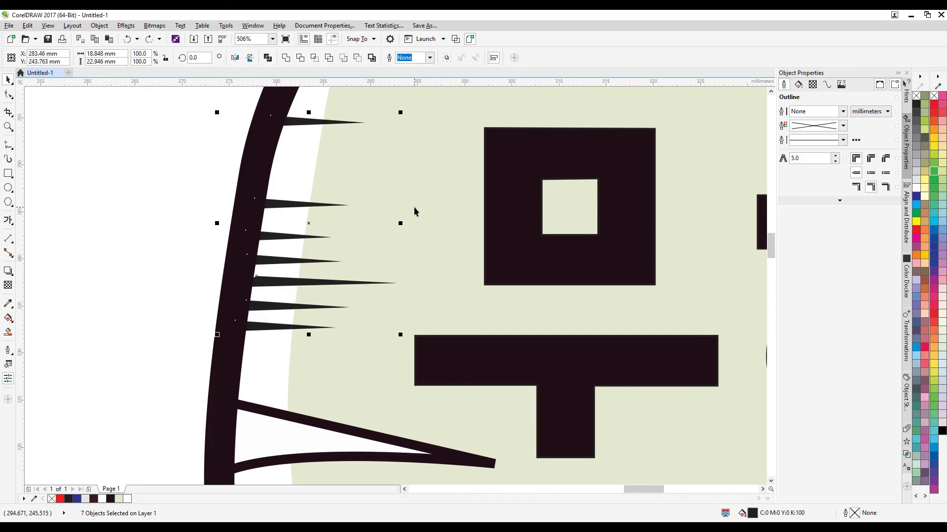
key("F11")
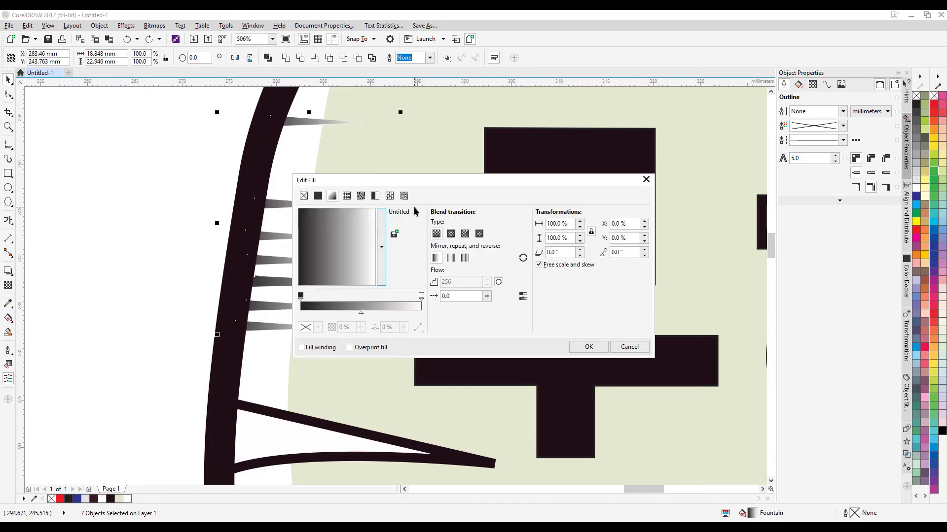
left_click(318, 196)
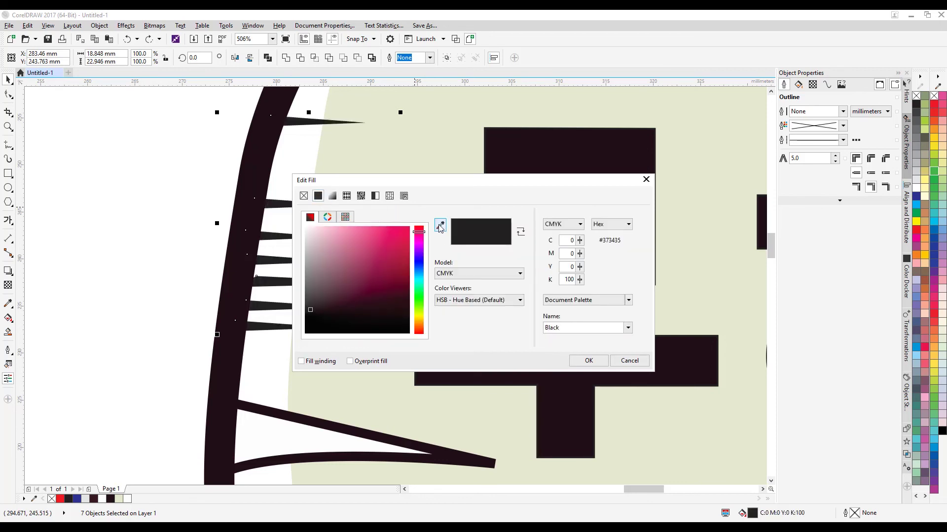
left_click(439, 226)
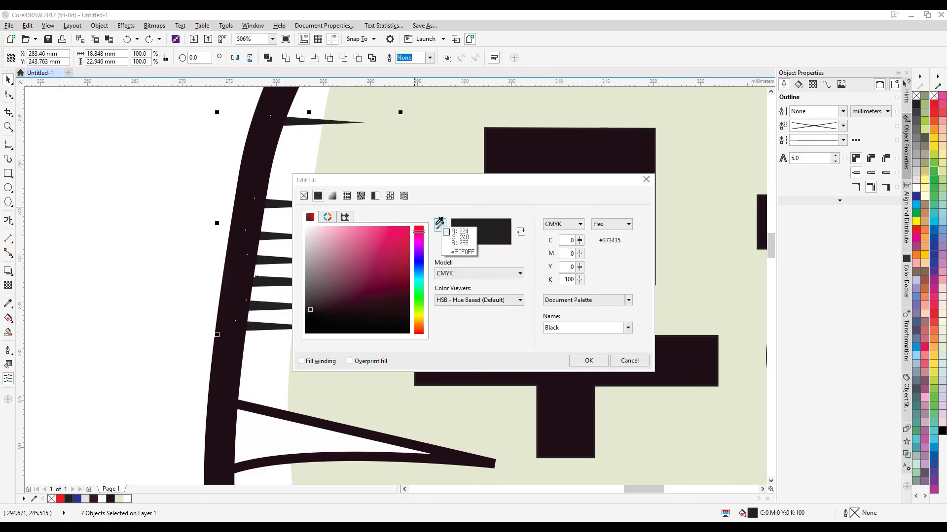
left_click(224, 378)
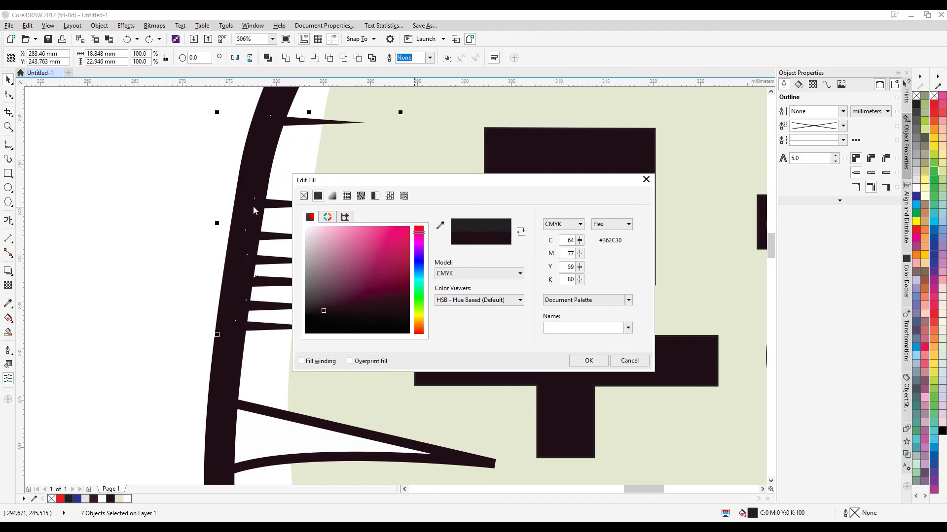
left_click(598, 360)
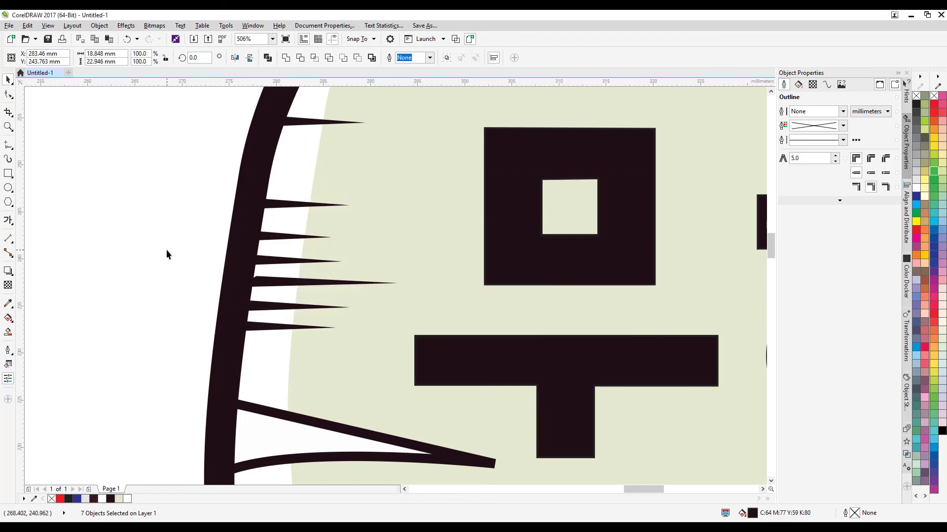
- Move the upper inner node of the fifth thin spike on the copy's upper left edge into the border ring
left_click(9, 95)
left_click(260, 283)
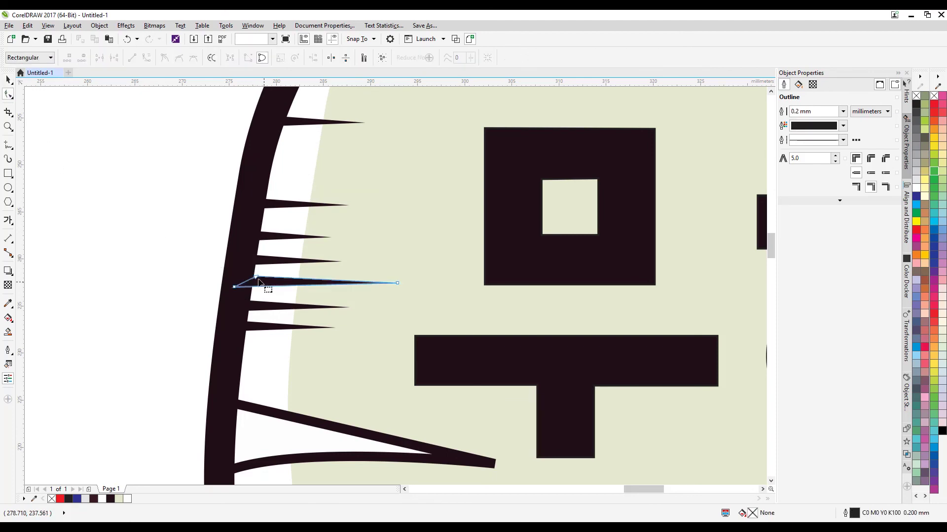
left_click_drag(256, 277, 249, 274)
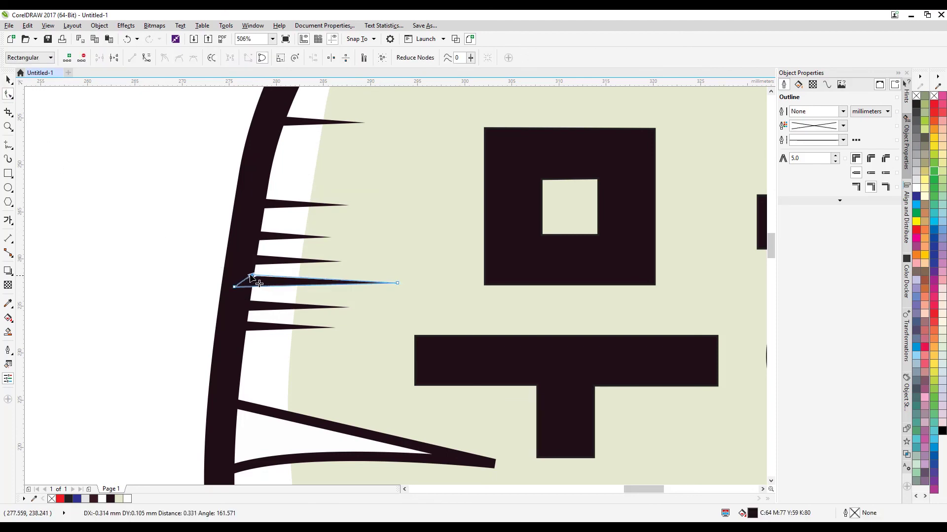
- Check how the thin spikes on the copy's lower left edge join the border ring
left_click(8, 128)
right_click(335, 244)
left_click_drag(236, 245, 381, 371)
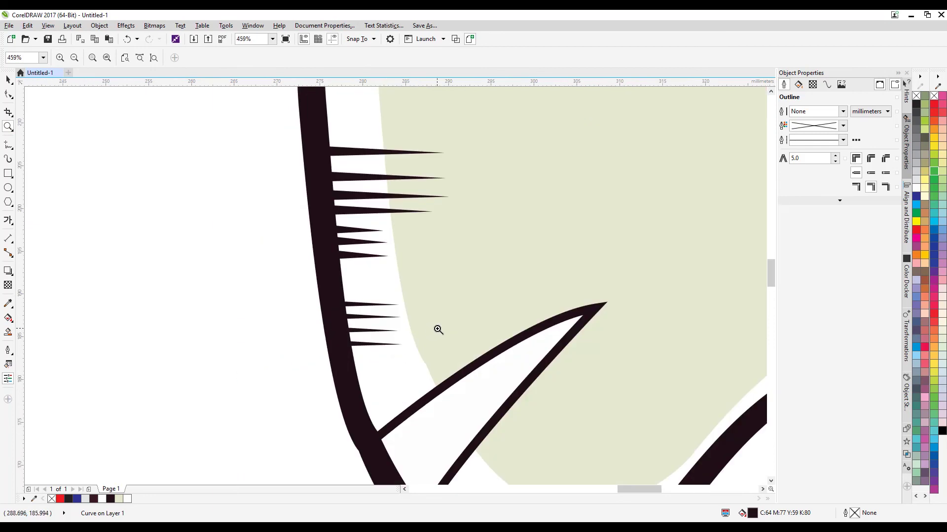
right_click(456, 330)
right_click(588, 329)
- Fill the eight thin spikes on the copy's right edge with the dark colour sampled from the border, C64 M77 Y59 K80
left_click_drag(374, 320, 574, 518)
left_click_drag(233, 171, 513, 387)
key("space")
left_click_drag(519, 138, 291, 216)
left_click_drag(495, 281, 363, 333)
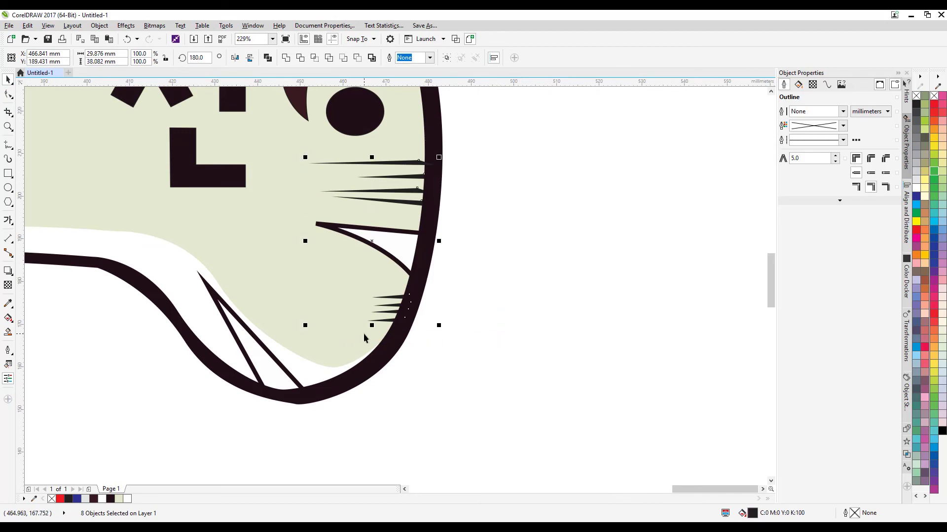
key("F10")
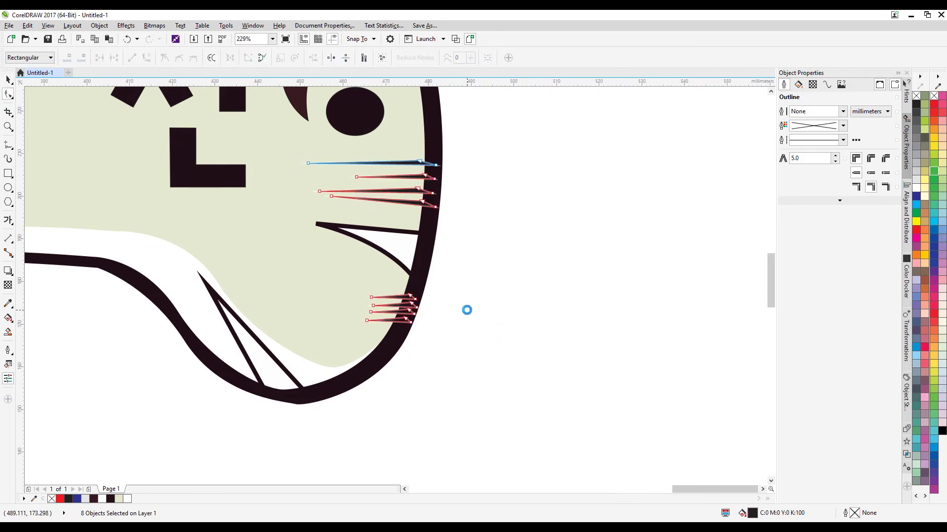
key("F11")
left_click(318, 196)
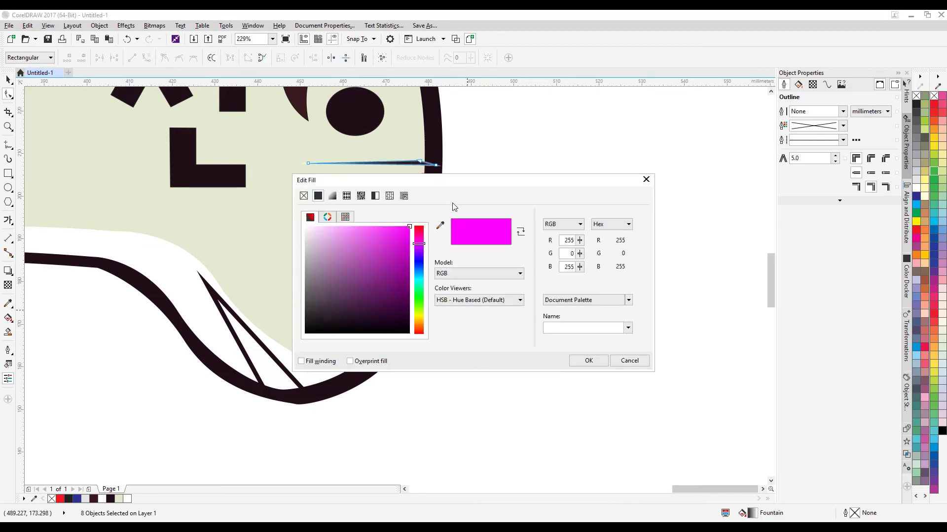
left_click(440, 225)
left_click(248, 383)
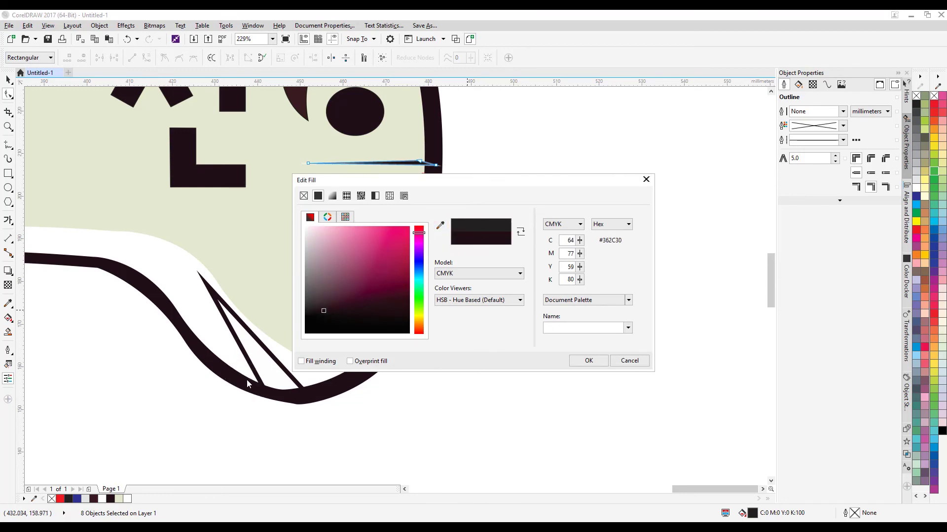
left_click(587, 361)
key("space")
left_click(571, 199)
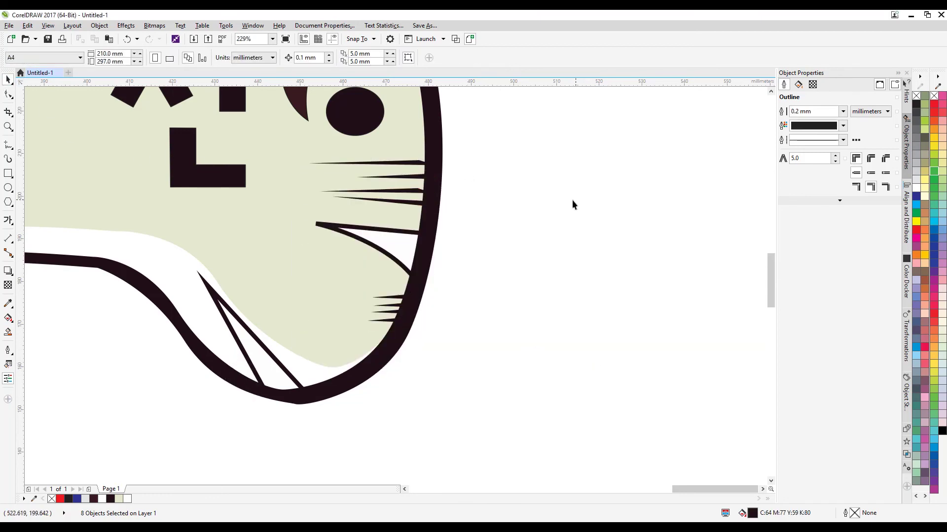
- Extend the inner nodes of the first and third thin spikes on the copy's right edge into the border ring
left_click(433, 167)
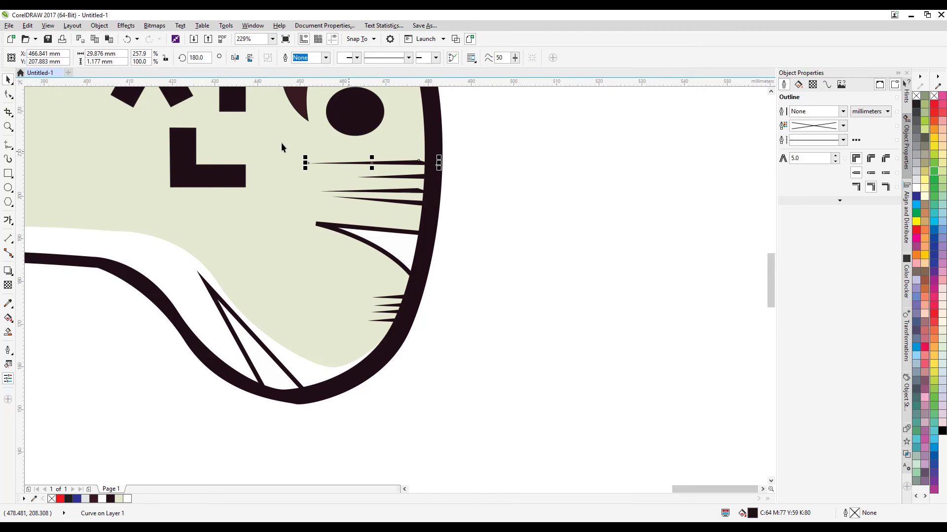
left_click(8, 95)
left_click_drag(427, 165, 436, 168)
left_click(426, 177)
left_click(416, 192)
left_click_drag(418, 192, 433, 193)
left_click(8, 80)
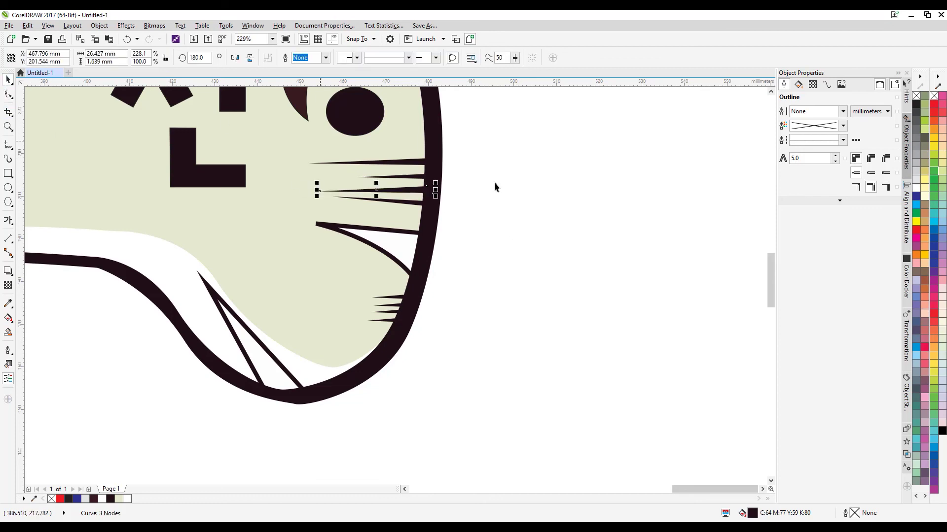
left_click(556, 230)
- Remove the outlines from the crown's white interior and from the dark head shape on the copy
key("F4")
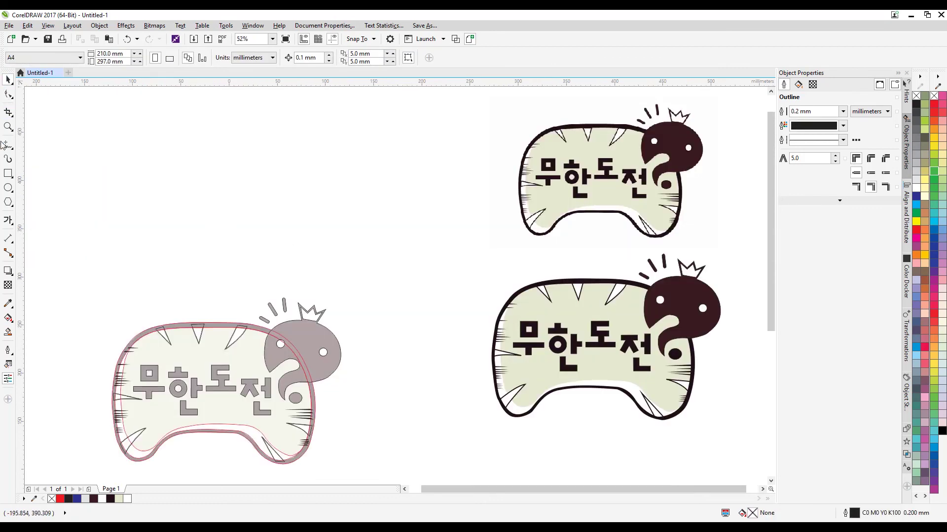
left_click(8, 127)
left_click(679, 333)
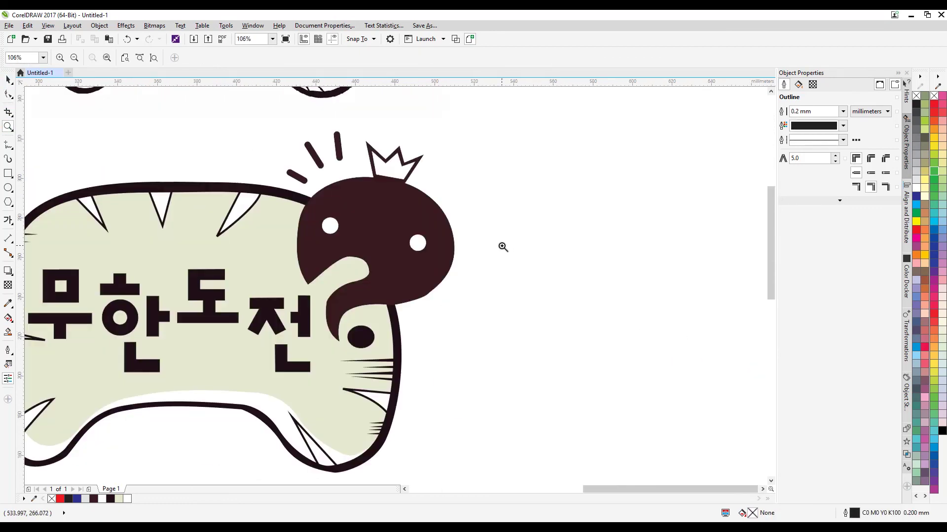
scroll(368, 179, "up", 2)
left_click_drag(350, 140, 450, 203)
right_click(332, 200)
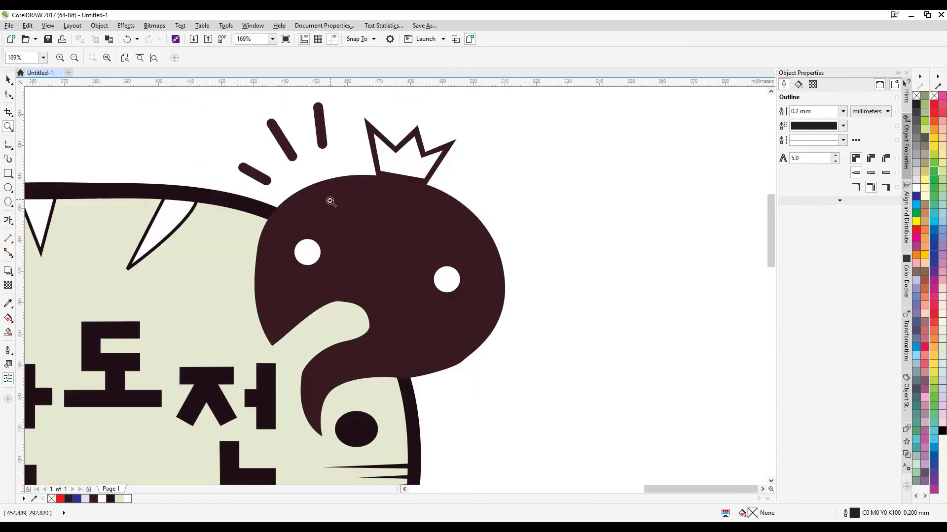
left_click(5, 82)
left_click(396, 234)
left_click(523, 168)
left_click(418, 163)
left_click(523, 169)
left_click(423, 167)
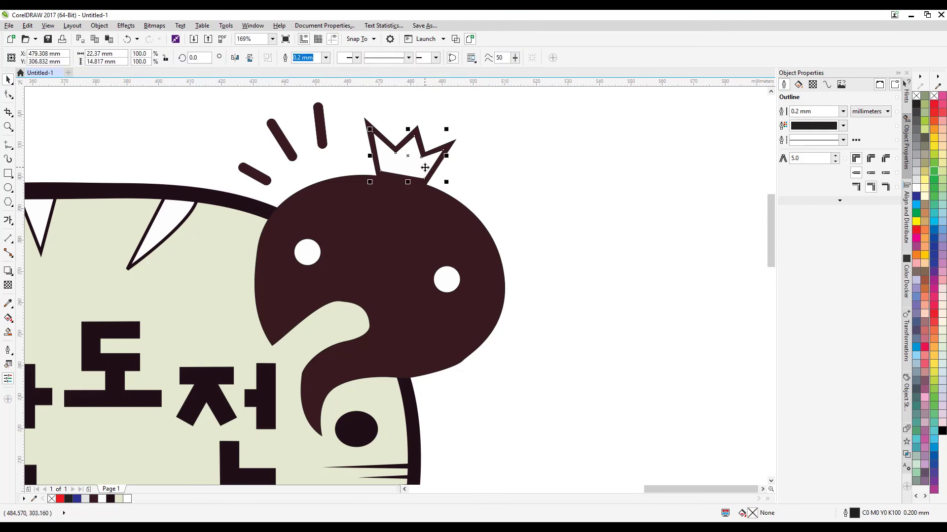
right_click(916, 96)
left_click(410, 234)
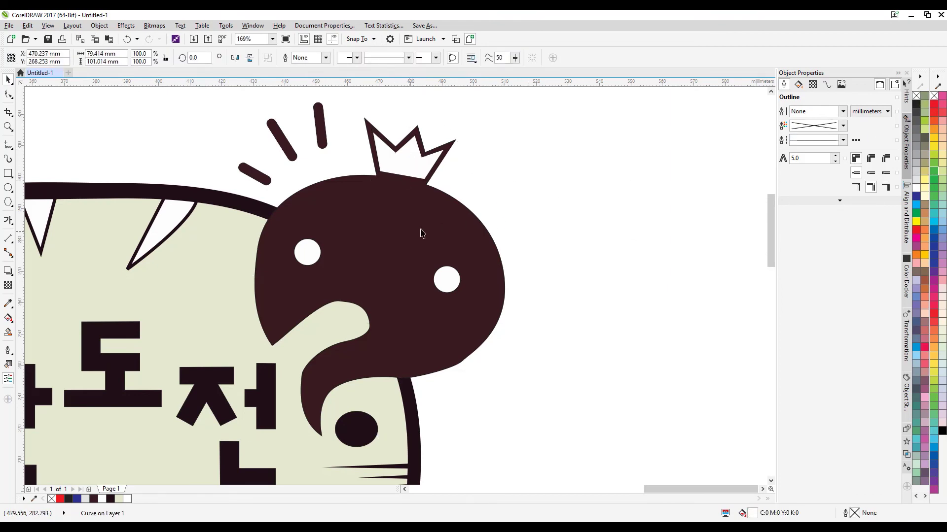
right_click(916, 96)
left_click(625, 206)
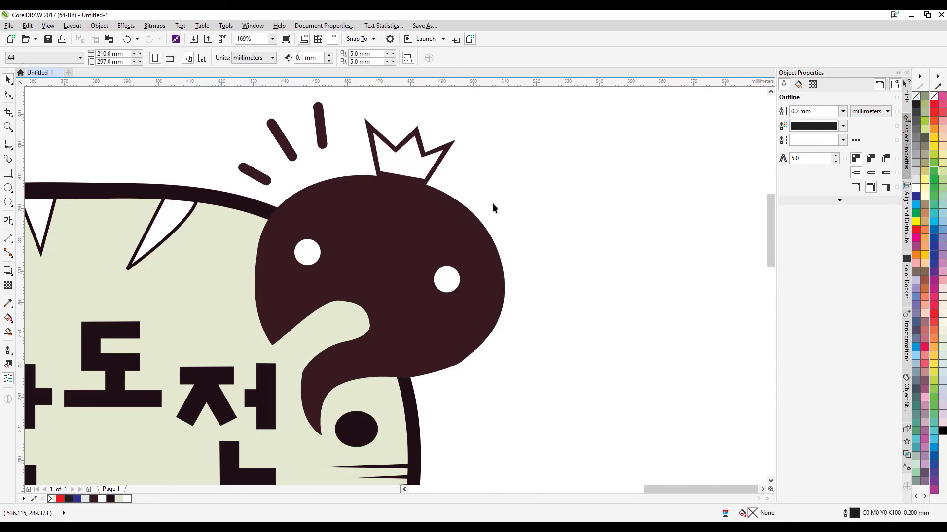
- Remove the outline from the three short rays above the copy's head
left_click_drag(346, 98, 250, 185)
right_click(916, 97)
left_click(691, 165)
- Fill the small ellipse below the head's curled tail with the brown sampled from the head
left_click(8, 126)
scroll(412, 246, "down", 4)
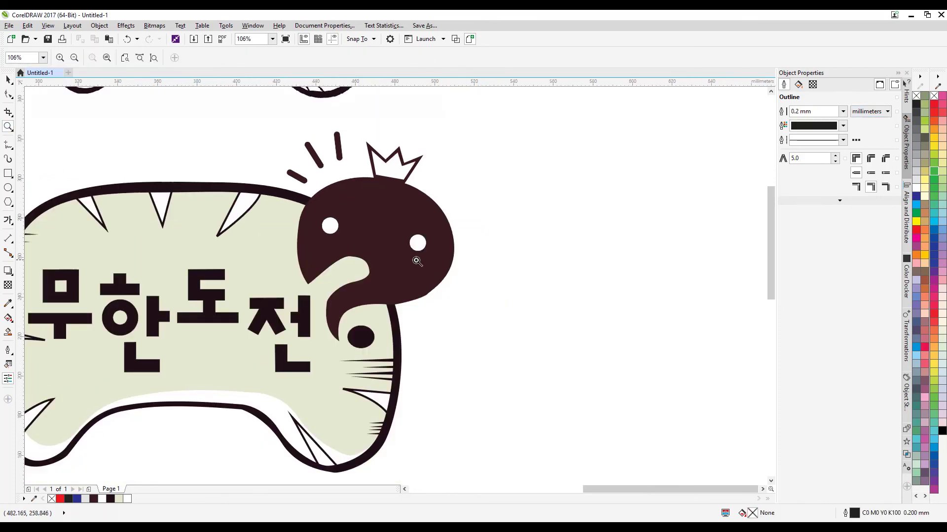
scroll(642, 384, "up", 2)
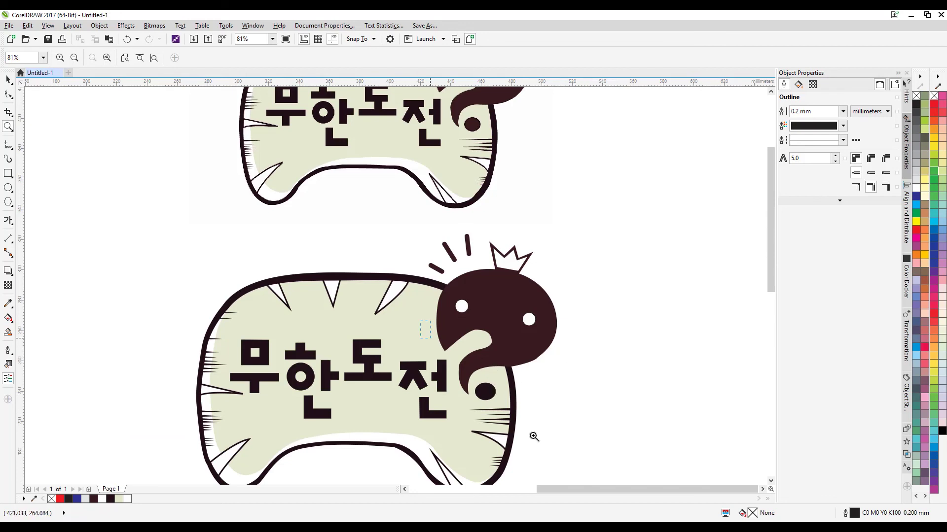
left_click_drag(534, 437, 621, 470)
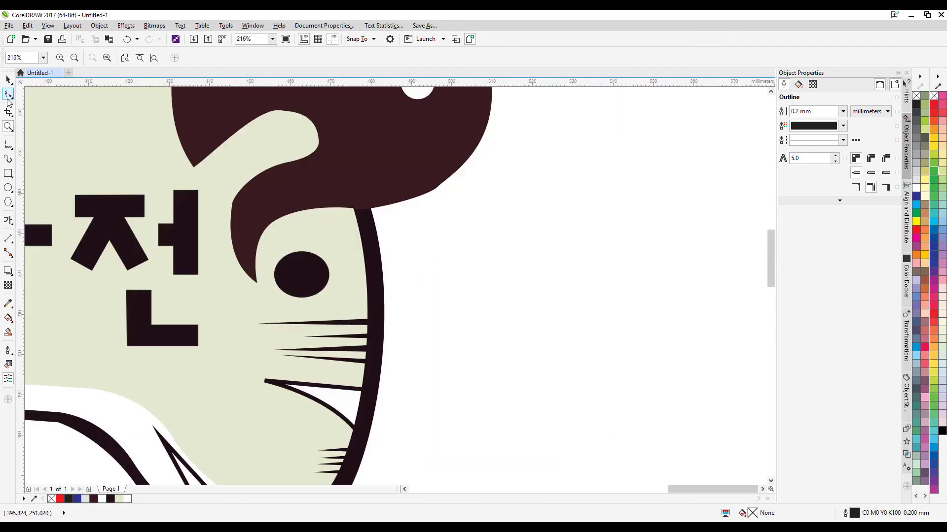
left_click(9, 304)
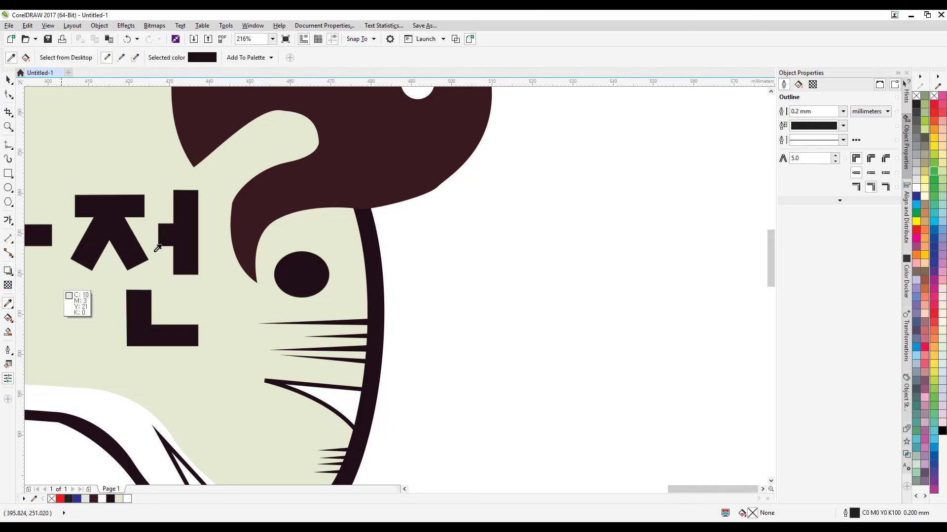
left_click(320, 210)
left_click(301, 273)
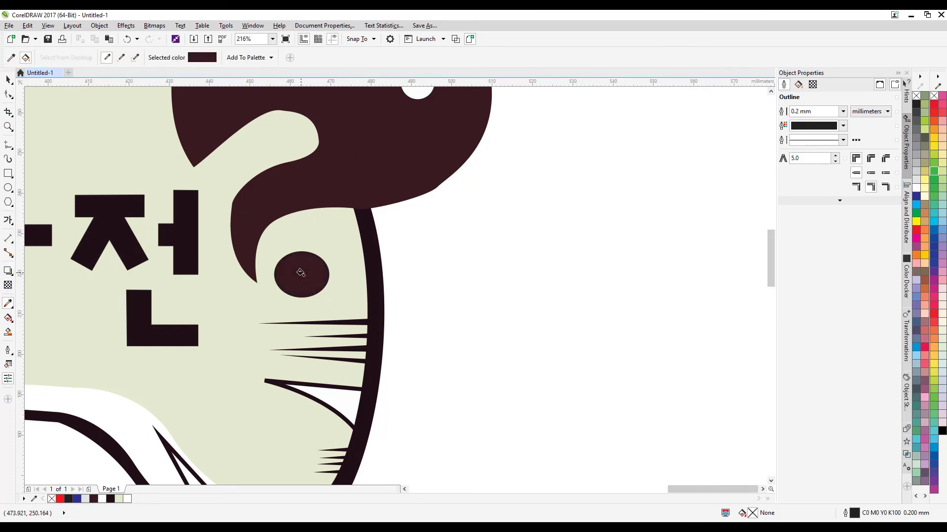
- Smooth the head's curled tail by deleting the node on its left bend and adjusting the curve at the notch's top node
left_click(9, 79)
key("F10")
left_click(277, 190)
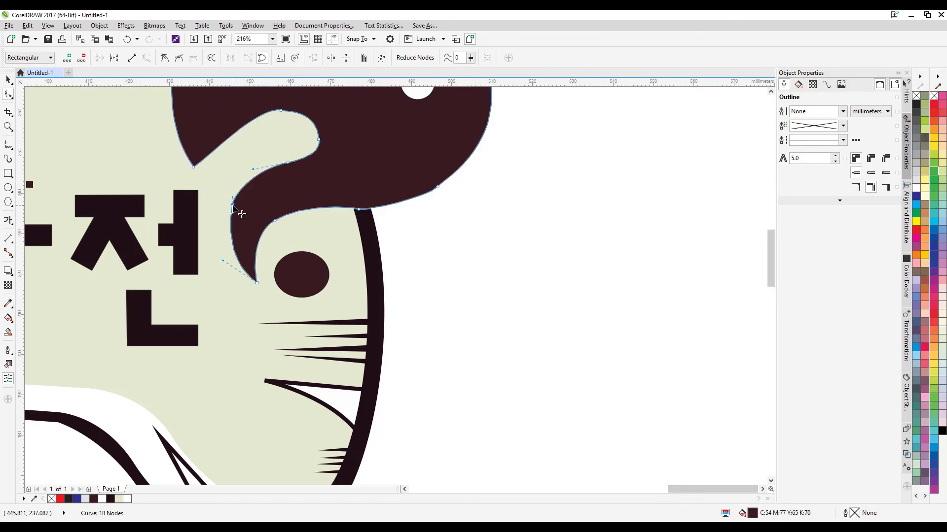
double_click(281, 110)
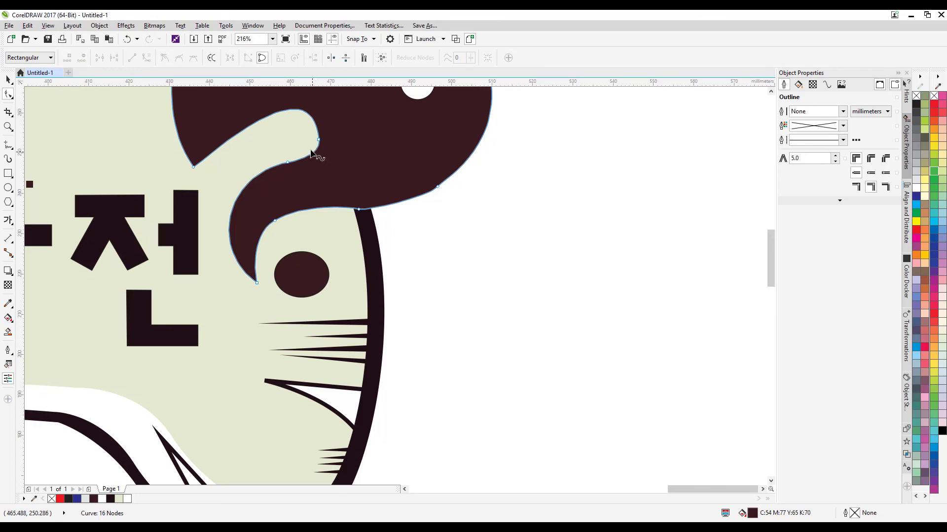
key("ctrl+z")
left_click_drag(287, 111, 289, 110)
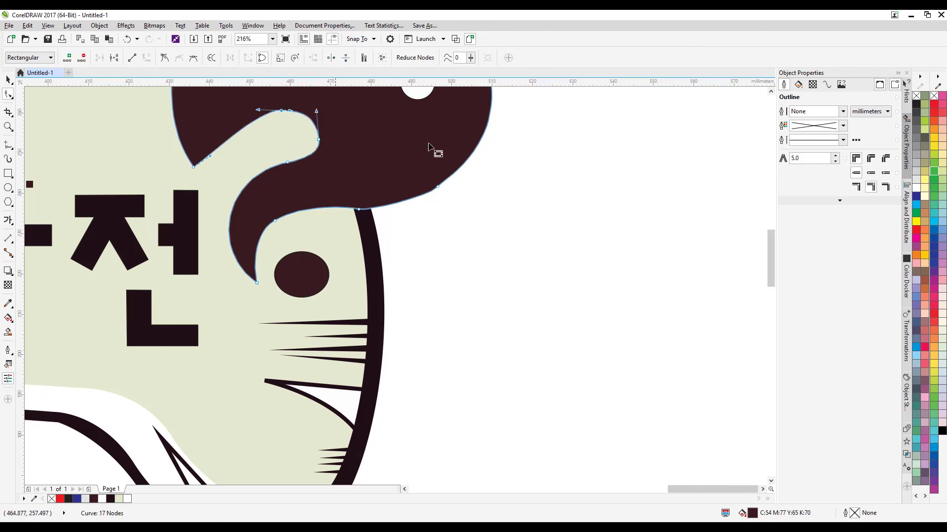
key("space")
left_click(583, 235)
- Delete the head's node where its lower edge meets the right border, and shift the lower-right node to smooth the curve
key("F4")
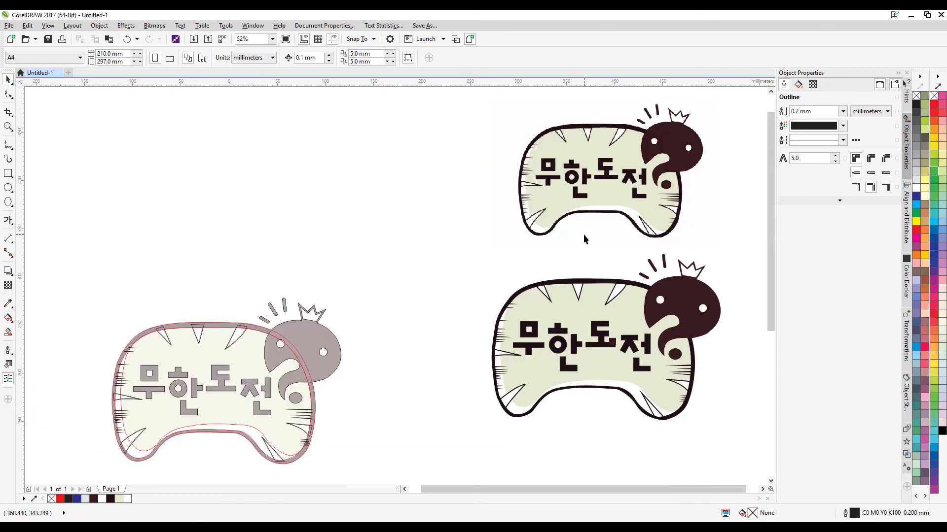
key("z")
left_click_drag(617, 258, 771, 414)
left_click(9, 95)
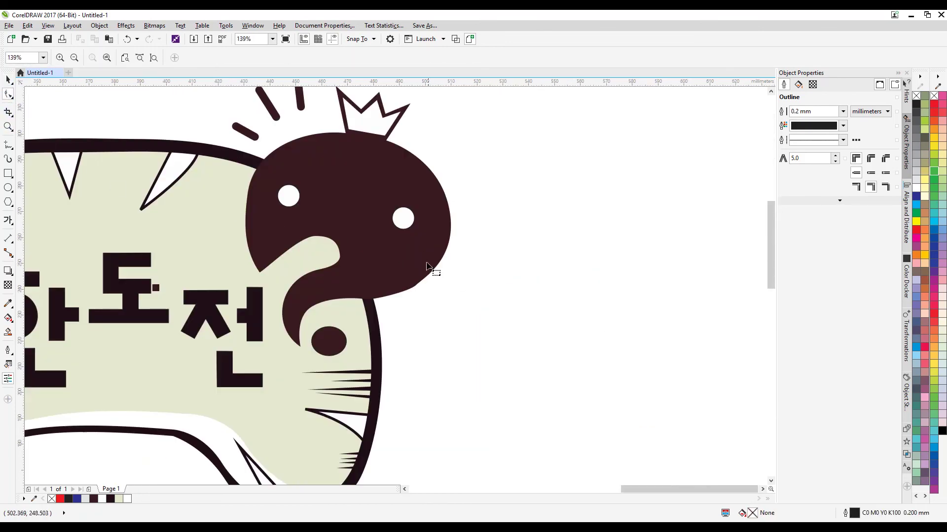
left_click(422, 282)
key("Delete")
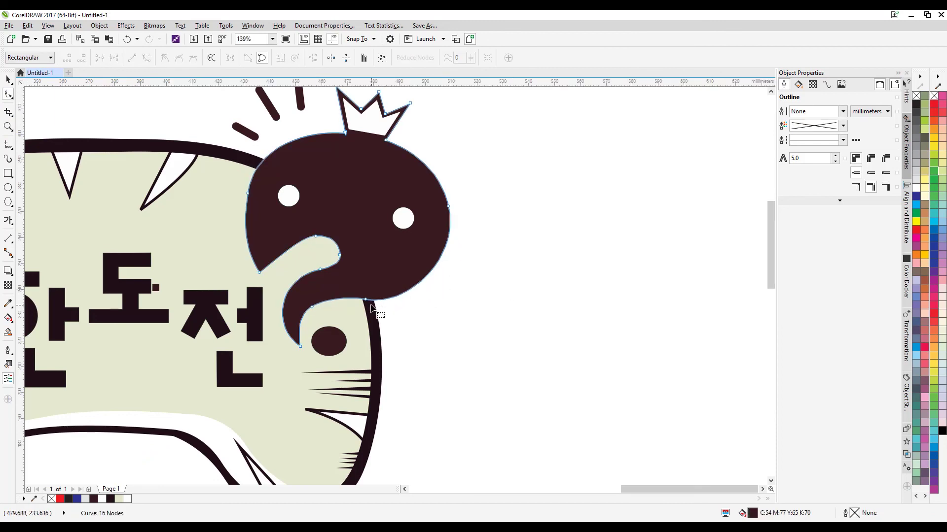
key("ctrl+z")
left_click_drag(383, 284, 353, 311)
key("Delete")
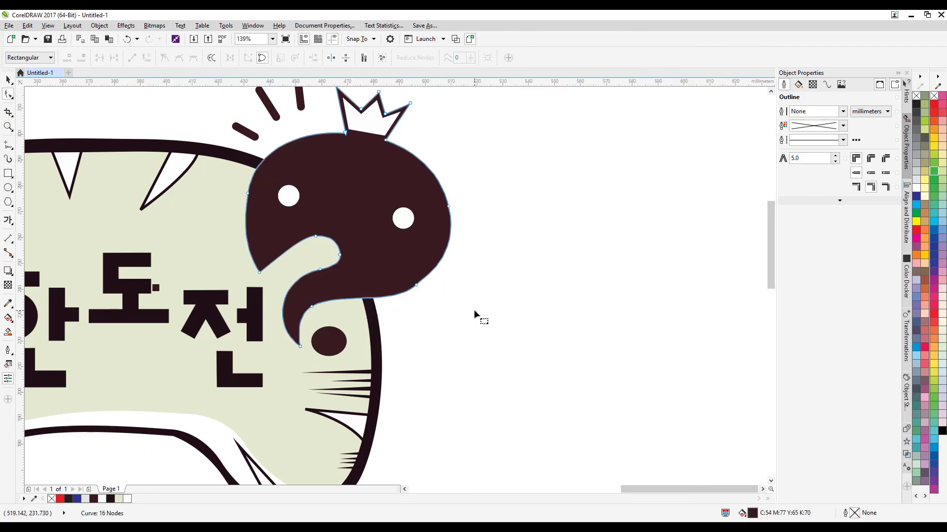
left_click(422, 282)
left_click_drag(423, 280, 423, 279)
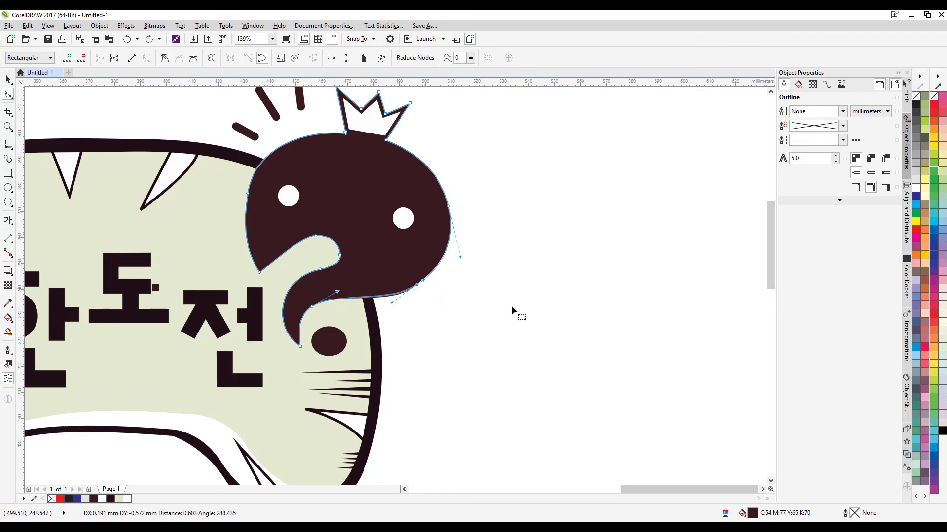
- Compare the coloured copy's head, crown and rays with the source logo above it, checking each at close range
key("space")
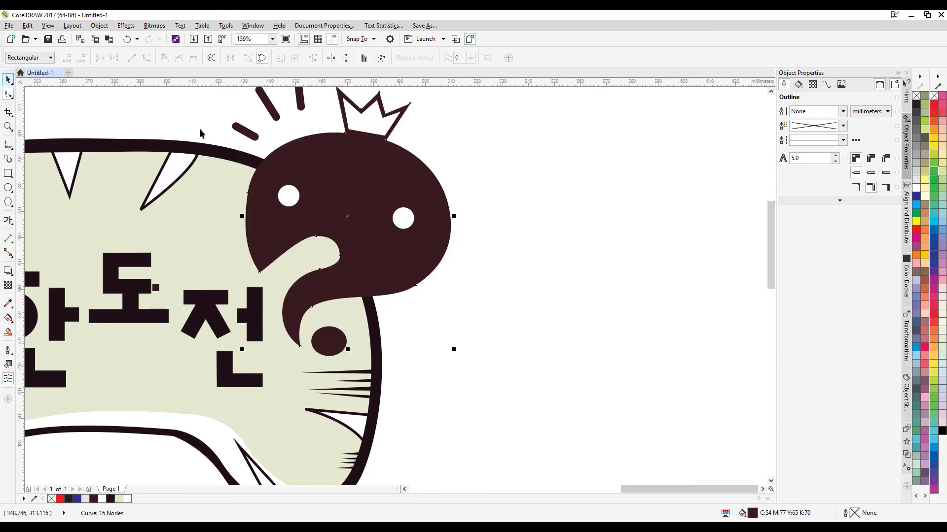
left_click(578, 228)
key("F4")
left_click(8, 126)
left_click_drag(454, 243, 800, 427)
key("F4")
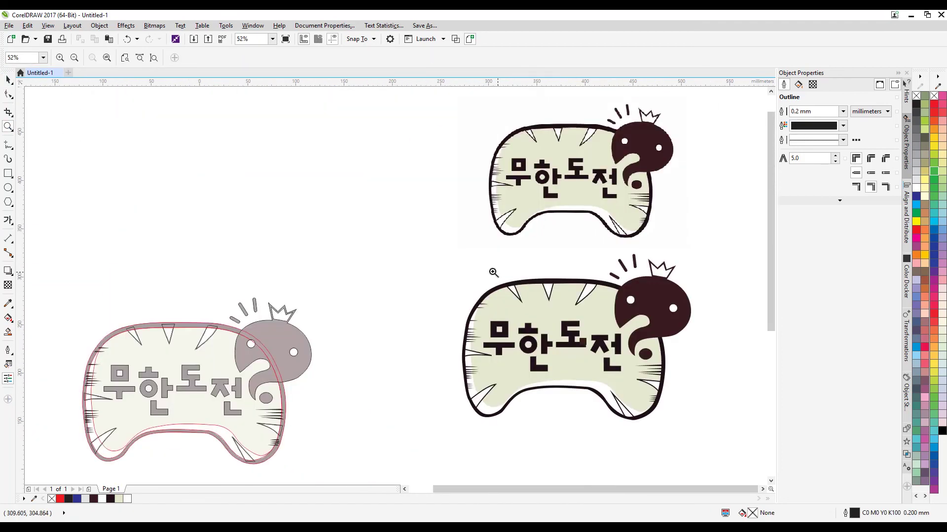
left_click_drag(536, 107, 686, 199)
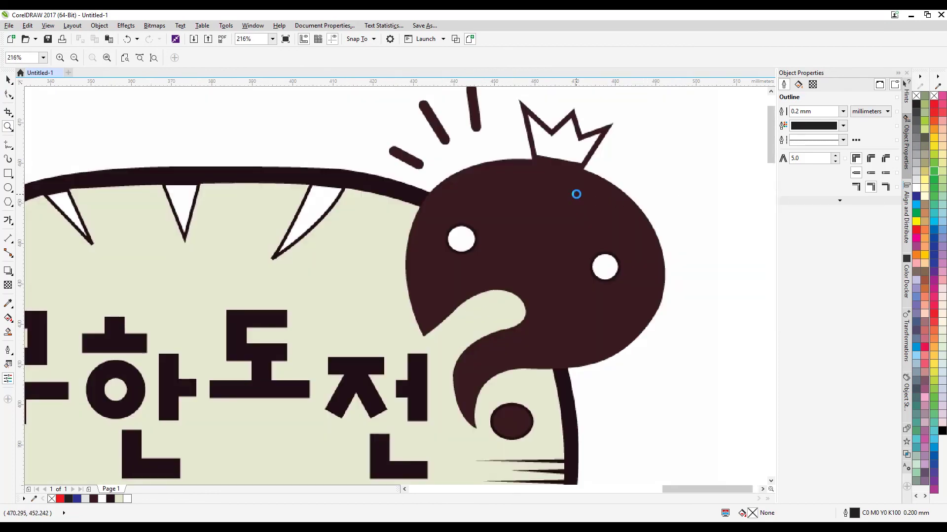
key("F4")
left_click_drag(477, 239, 756, 431)
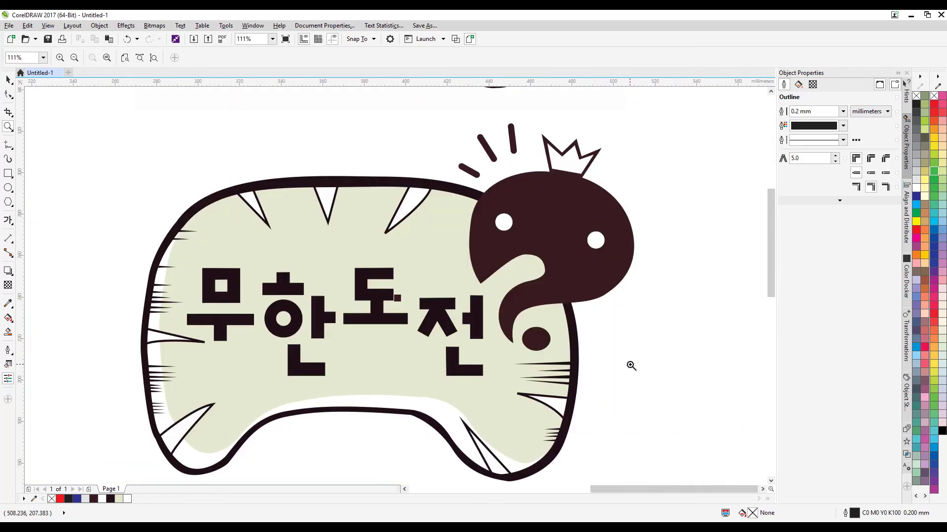
- Select the brown head shape of the coloured copy
left_click(8, 79)
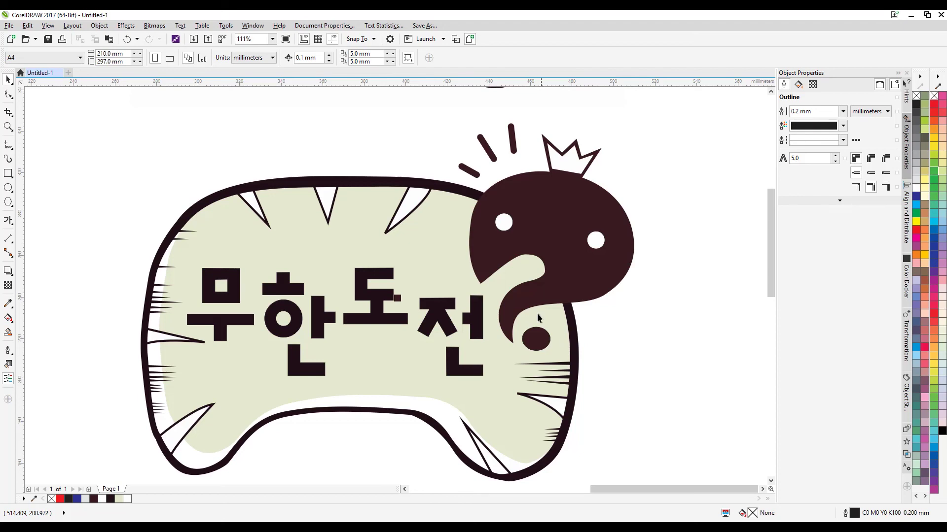
left_click(504, 198)
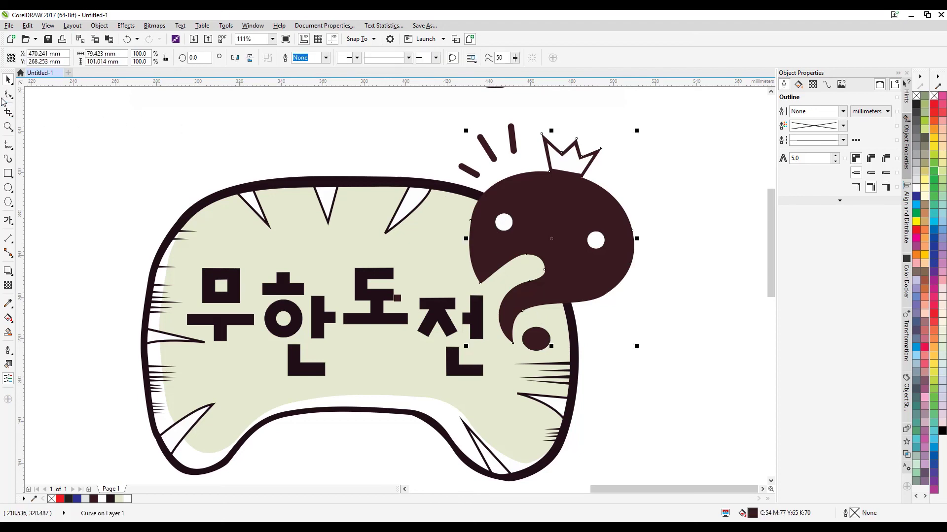